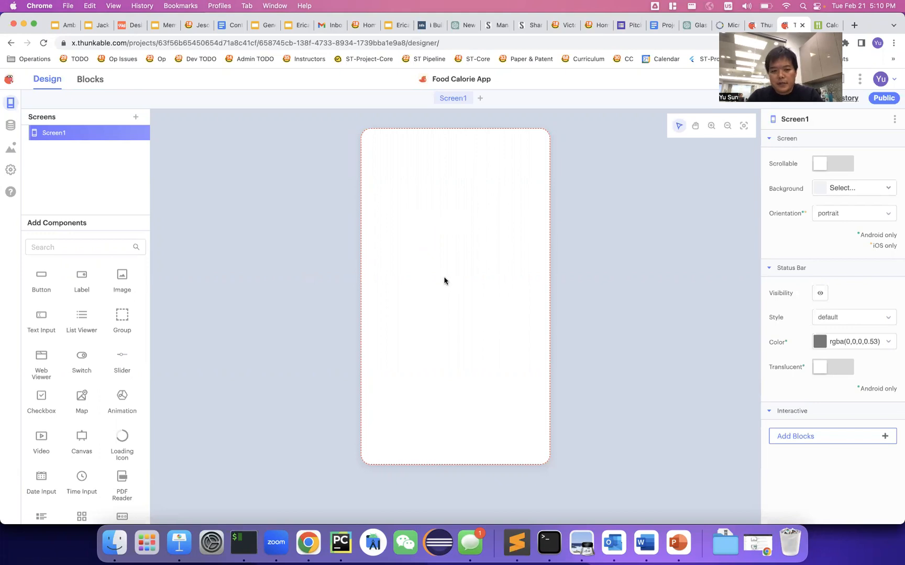
# Consult the splash screen mock-up in Keynote, and add a label reading "Food Calorie App" in the upper part of Screen1 in Thunkable.
pyautogui.press('super+Tab')
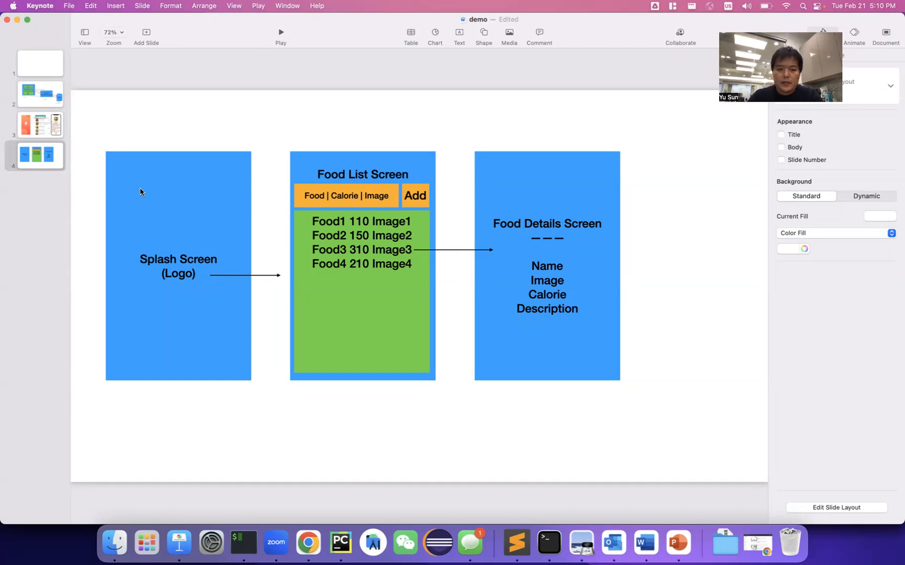
pyautogui.click(172, 204)
pyautogui.press('super+Tab')
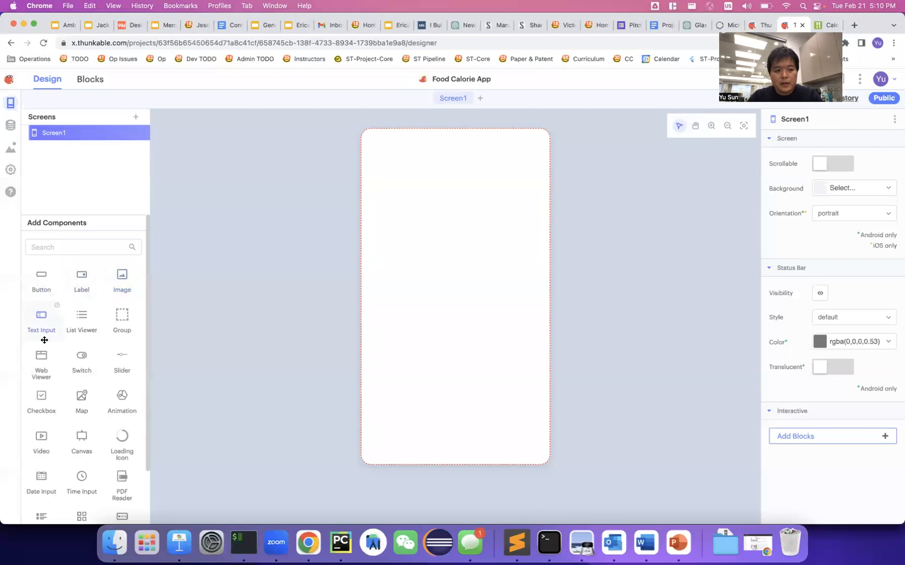
pyautogui.moveTo(81, 278); pyautogui.dragTo(440, 218)
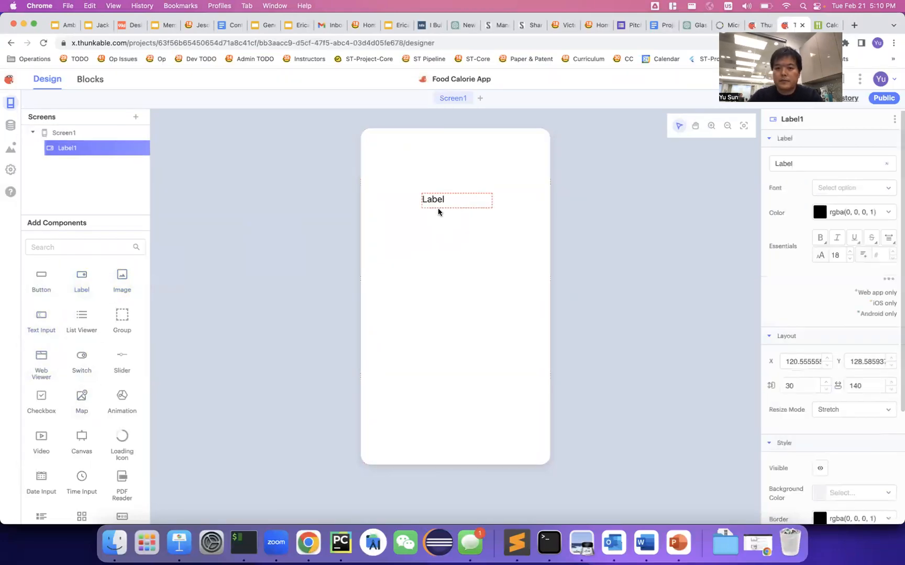
pyautogui.doubleClick(805, 164)
pyautogui.write('Food')
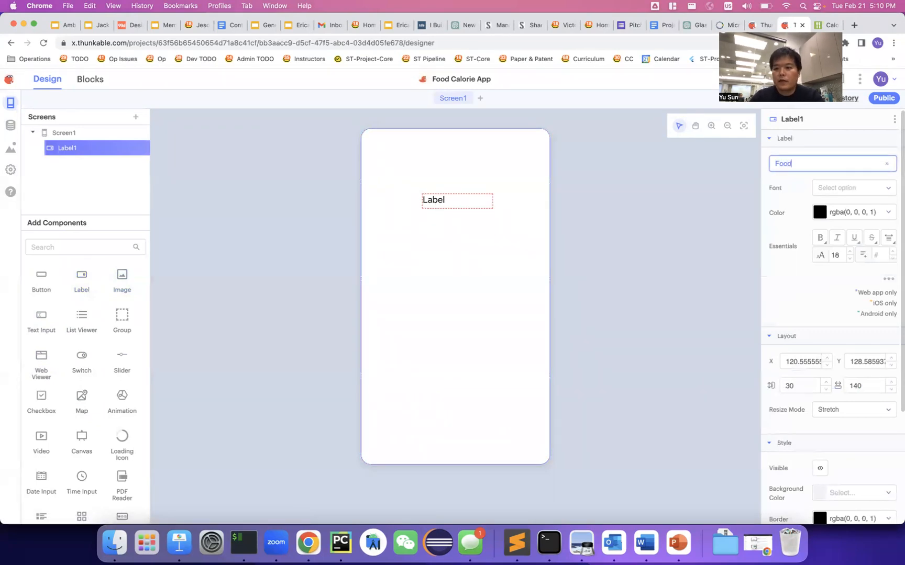
pyautogui.write(' Calorie App')
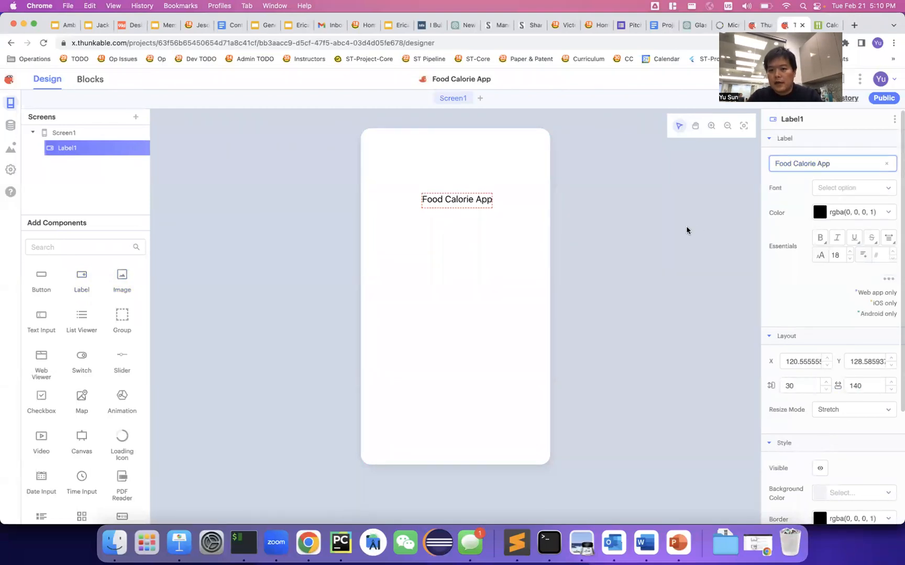
# Colour the title label's text red (RGB 252, 14, 14) and make it bold.
pyautogui.click(846, 216)
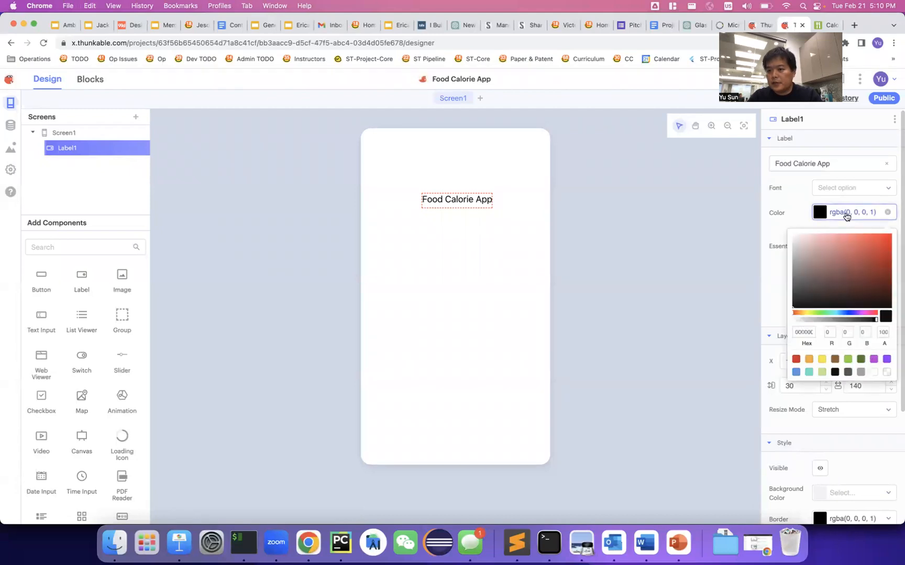
pyautogui.click(878, 246)
pyautogui.click(886, 235)
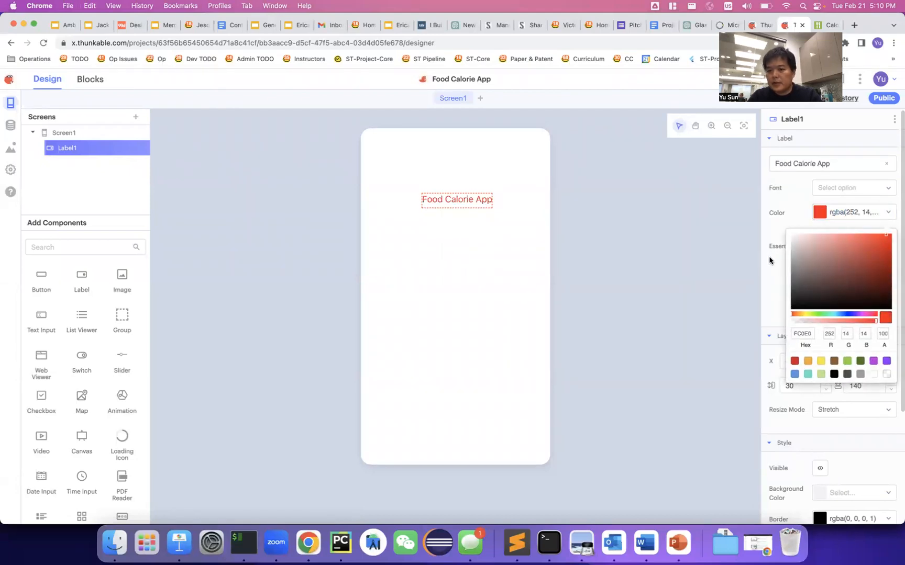
pyautogui.click(767, 271)
pyautogui.click(819, 238)
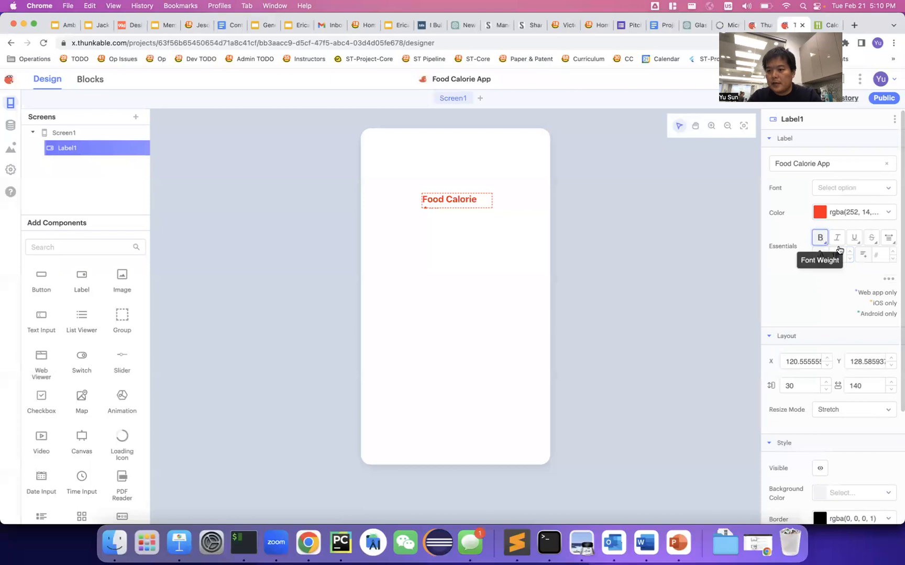
# Set the title's font size to 32 and enlarge the label to about 251 wide and 55 high.
pyautogui.click(850, 252)
pyautogui.click(850, 252)
pyautogui.click(850, 252)
pyautogui.click(850, 252)
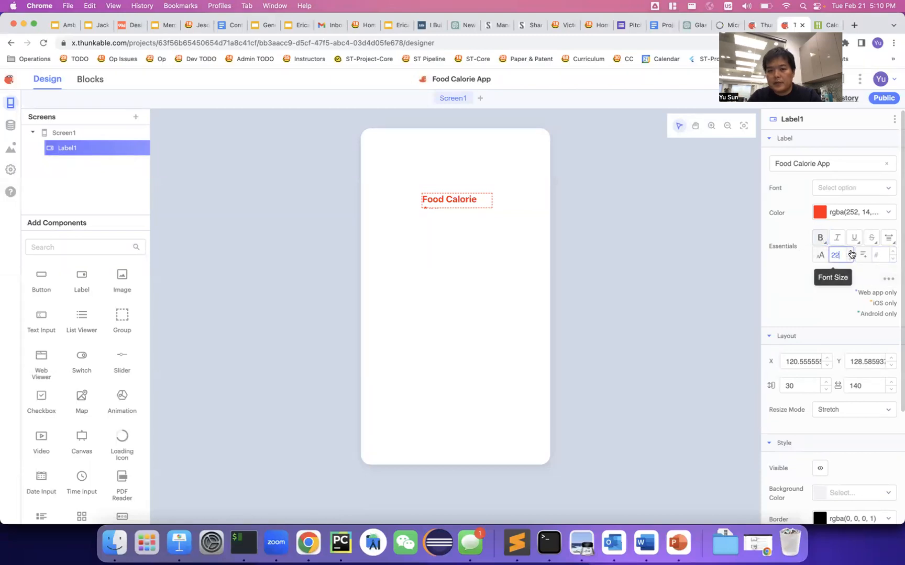
pyautogui.click(850, 252)
pyautogui.click(850, 252)
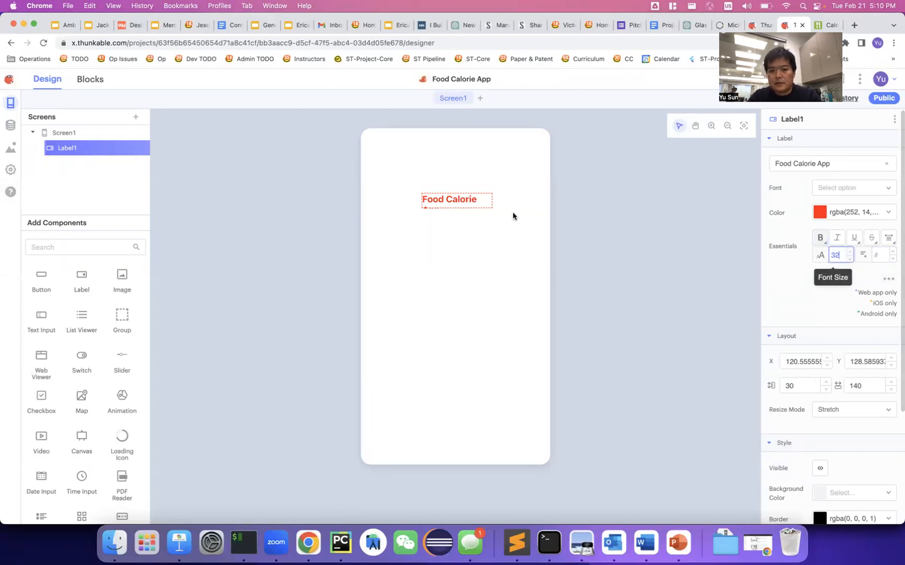
pyautogui.moveTo(417, 209); pyautogui.dragTo(393, 220)
pyautogui.moveTo(492, 219); pyautogui.dragTo(532, 212)
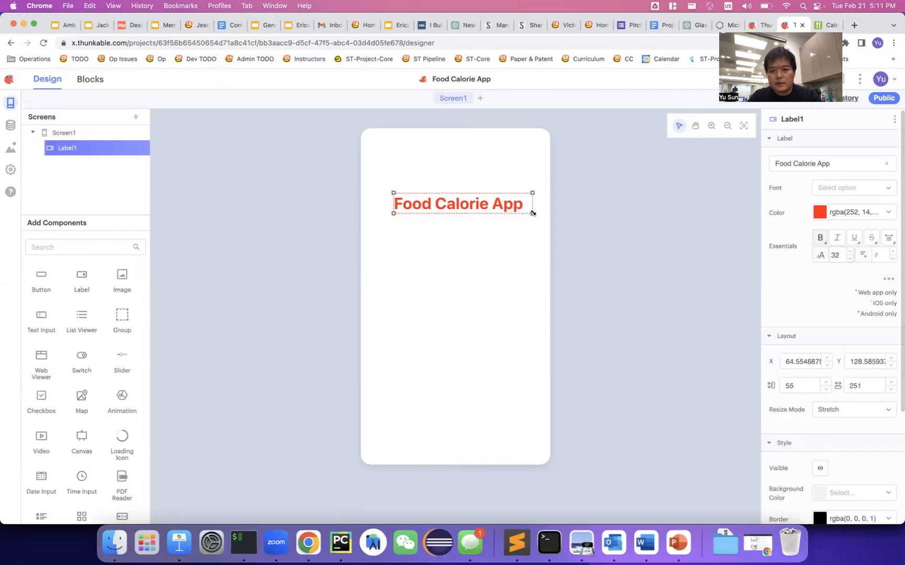
# Add an image component below the title and search images.google.com for "food calorie app" in a new browser tab.
pyautogui.click(424, 246)
pyautogui.moveTo(123, 286); pyautogui.dragTo(523, 340)
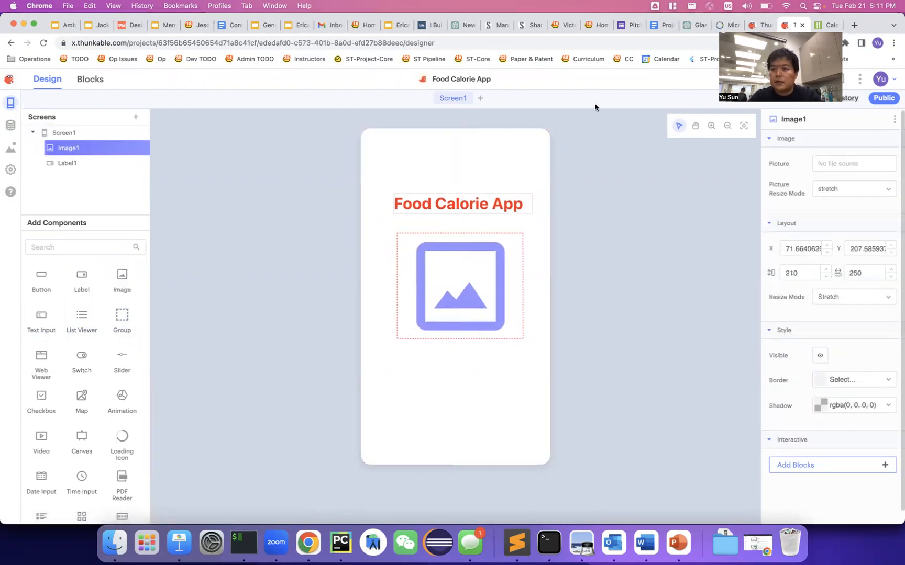
pyautogui.click(856, 28)
pyautogui.write('images.google.com')
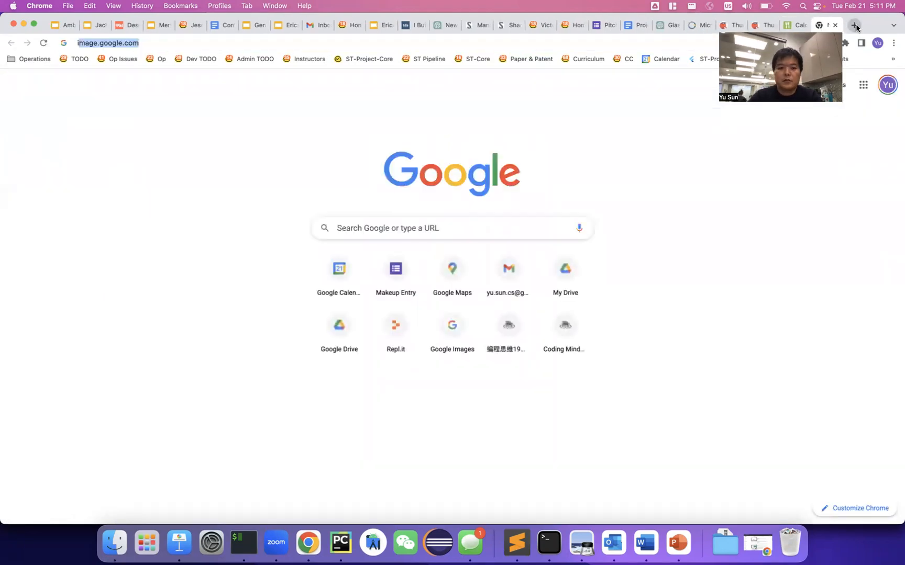
pyautogui.press('Return')
pyautogui.write('food')
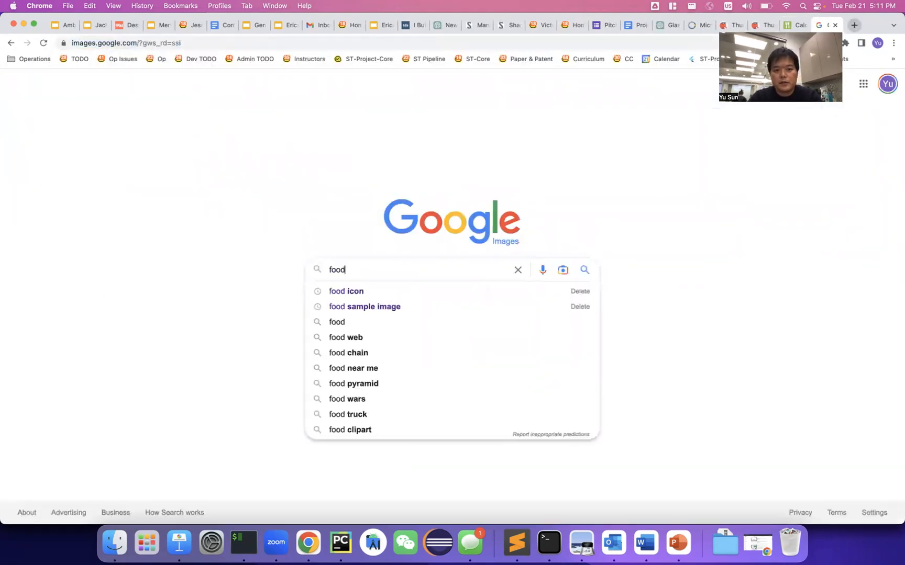
pyautogui.write(' calorie app')
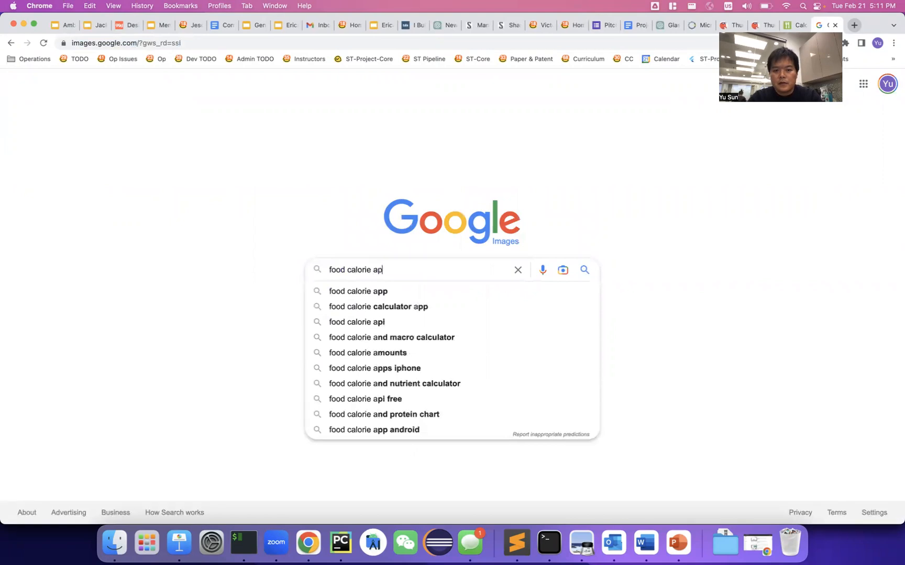
pyautogui.press('Return')
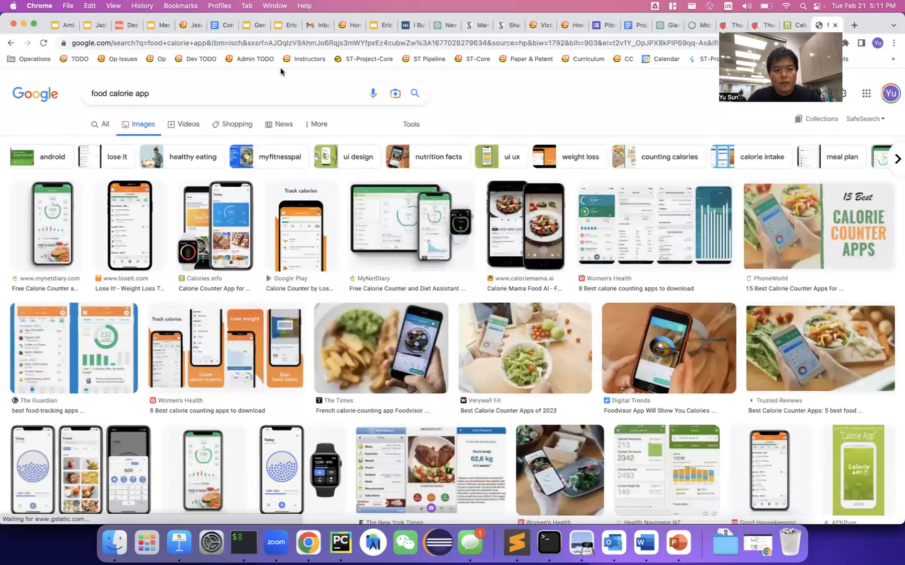
# Filter the image results to icon size and copy the image address of AppAdvice's multicoloured apple icon.
pyautogui.click(317, 124)
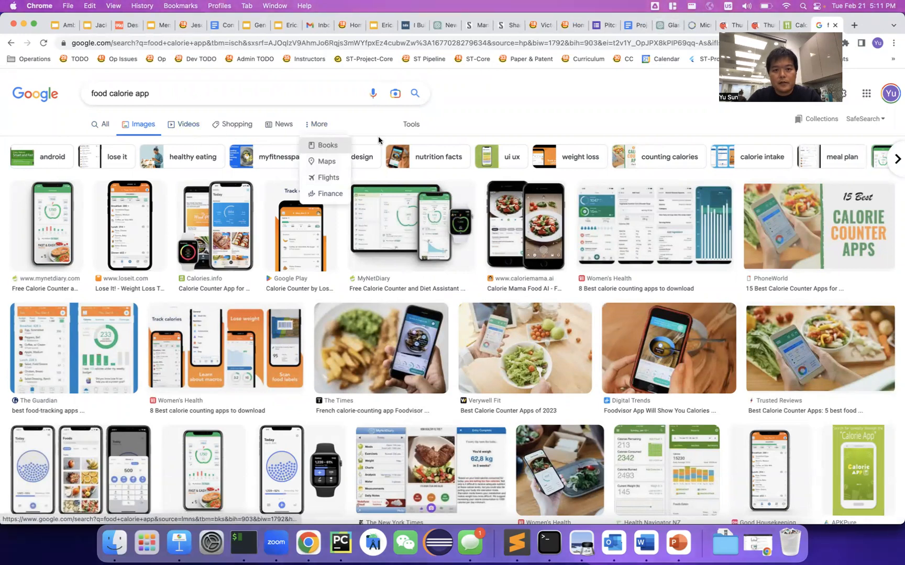
pyautogui.click(411, 124)
pyautogui.click(90, 143)
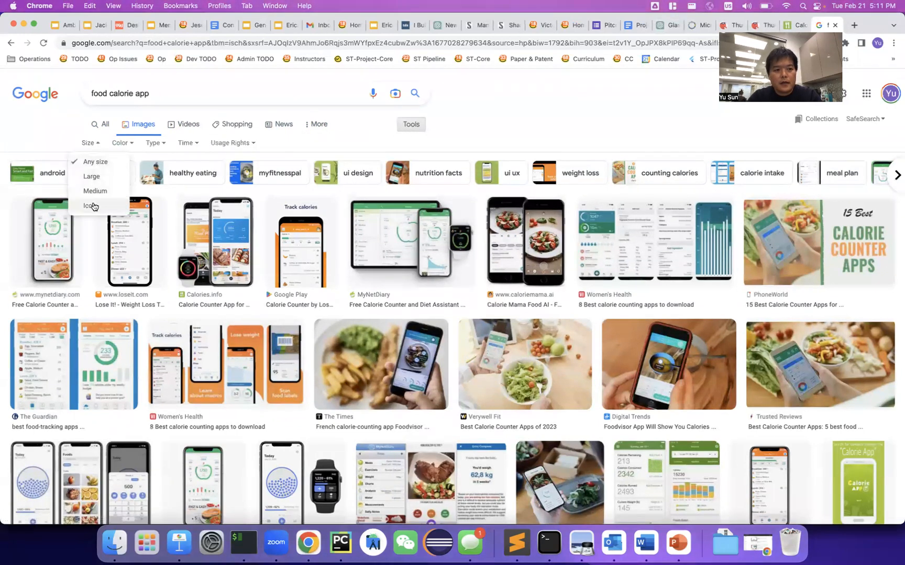
pyautogui.click(94, 207)
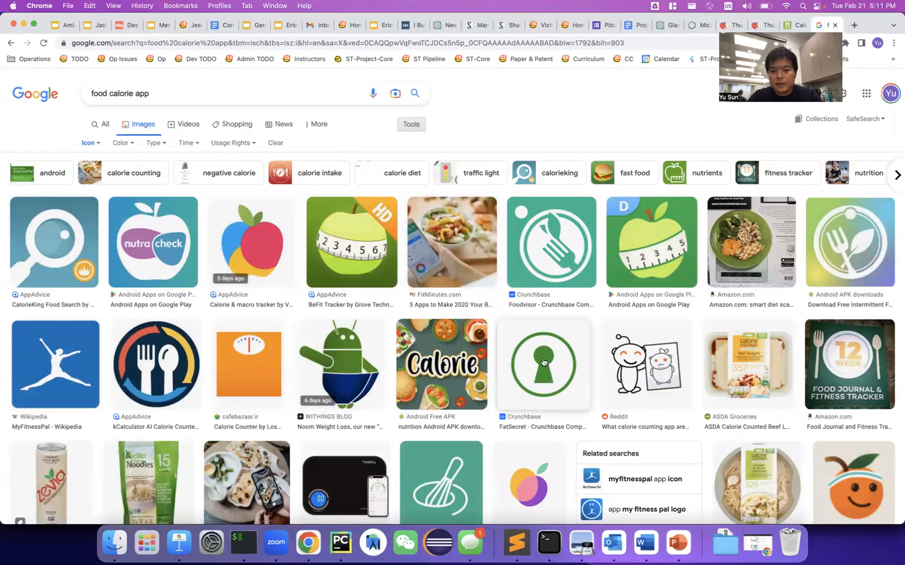
pyautogui.scroll(-1, 555, 246)
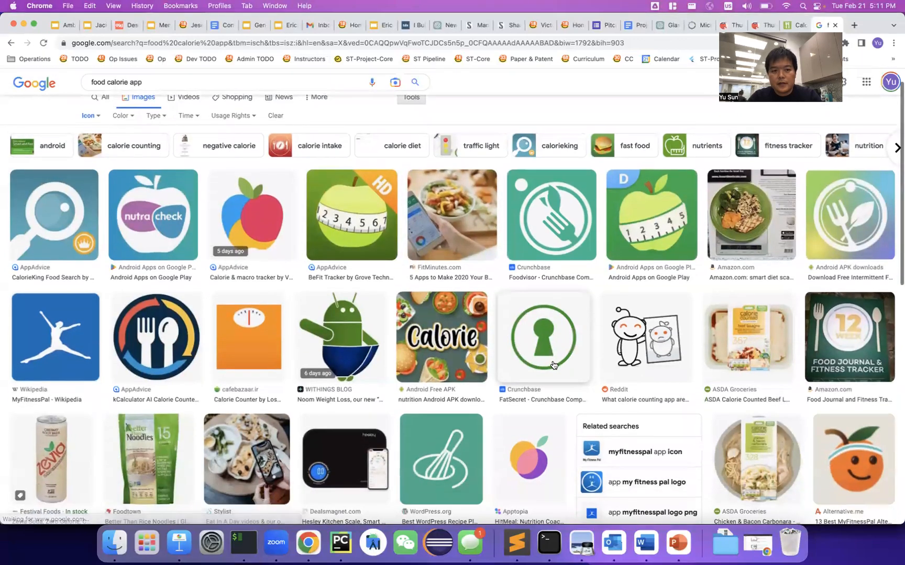
pyautogui.click(242, 224)
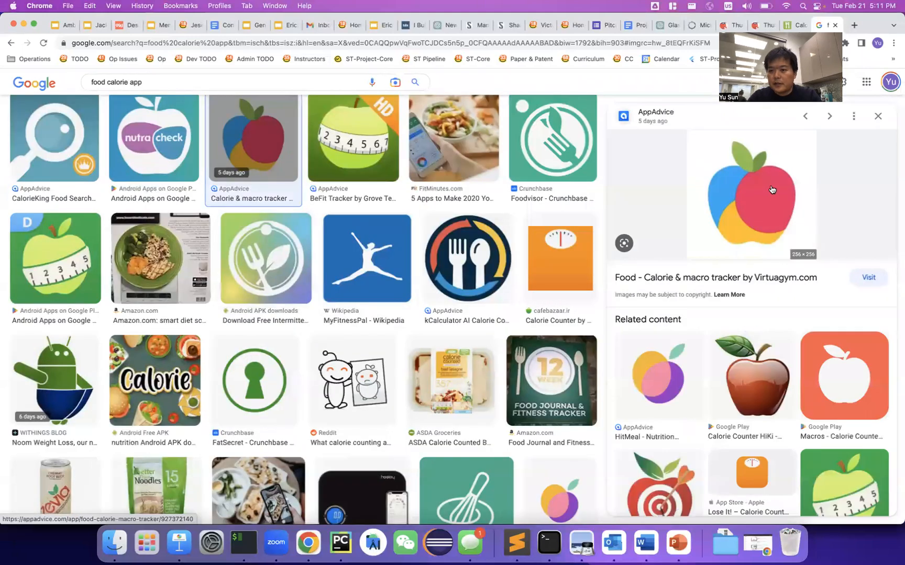
pyautogui.rightClick(772, 189)
pyautogui.click(800, 297)
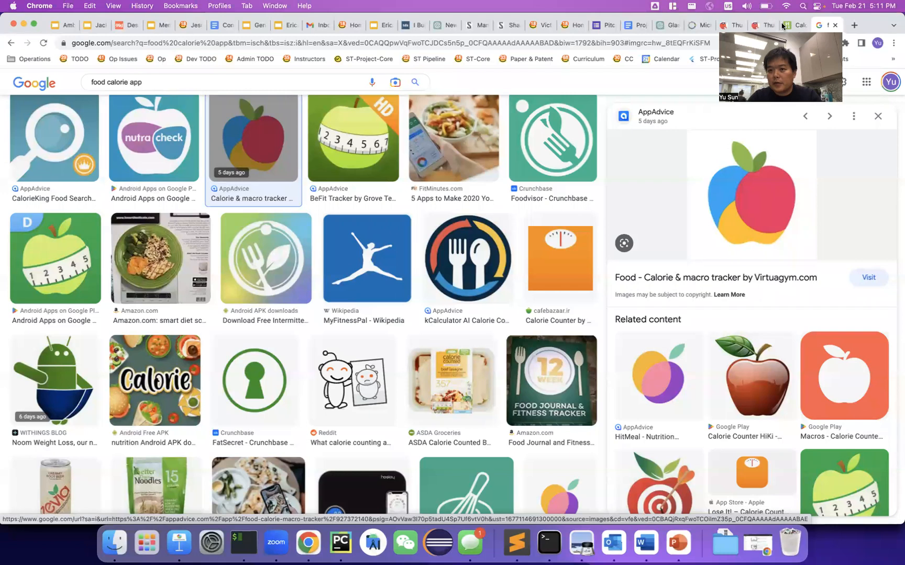
# Back in the Thunkable project, use the copied URL as the image's picture and shrink the image to about 240 wide and 202 high.
pyautogui.click(763, 26)
pyautogui.click(856, 163)
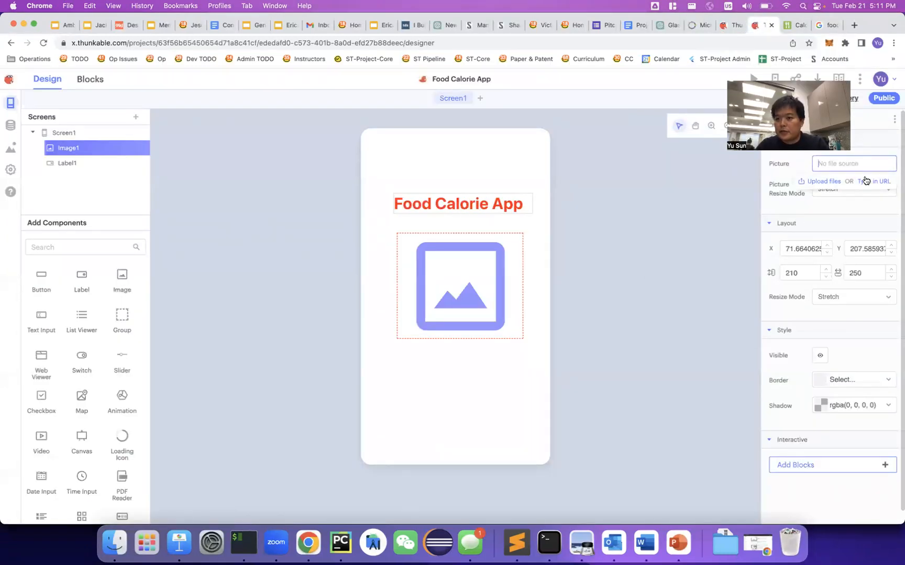
pyautogui.click(869, 183)
pyautogui.tripleClick(850, 163)
pyautogui.press('cmd+v')
pyautogui.click(655, 270)
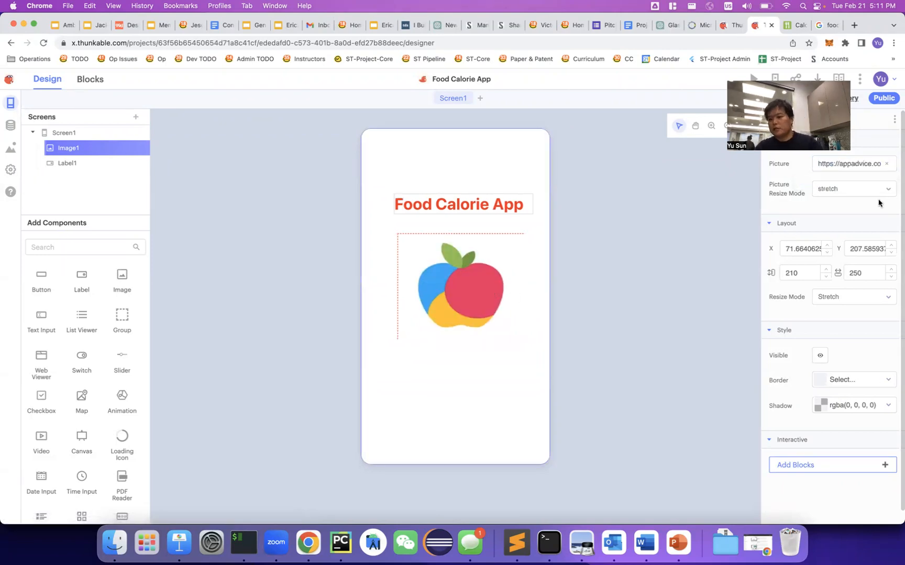
pyautogui.moveTo(523, 234); pyautogui.dragTo(518, 237)
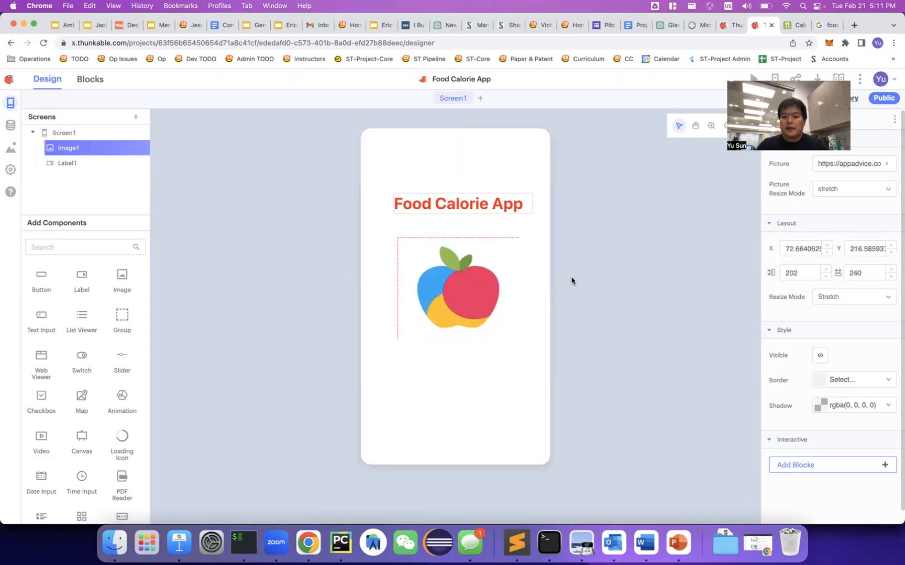
# Add a button below the apple image and set its text to "Start".
pyautogui.moveTo(44, 275); pyautogui.dragTo(480, 397)
pyautogui.click(847, 165)
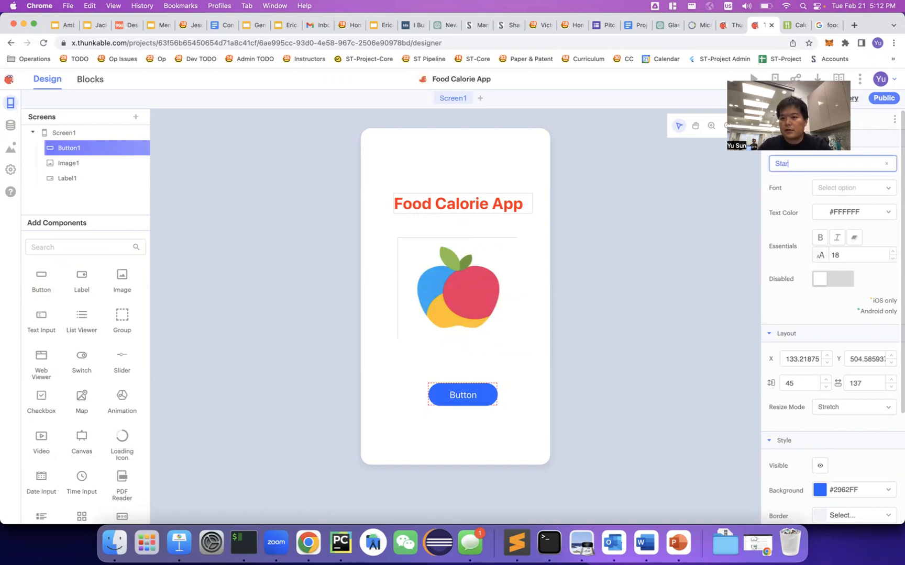
pyautogui.press('Return')
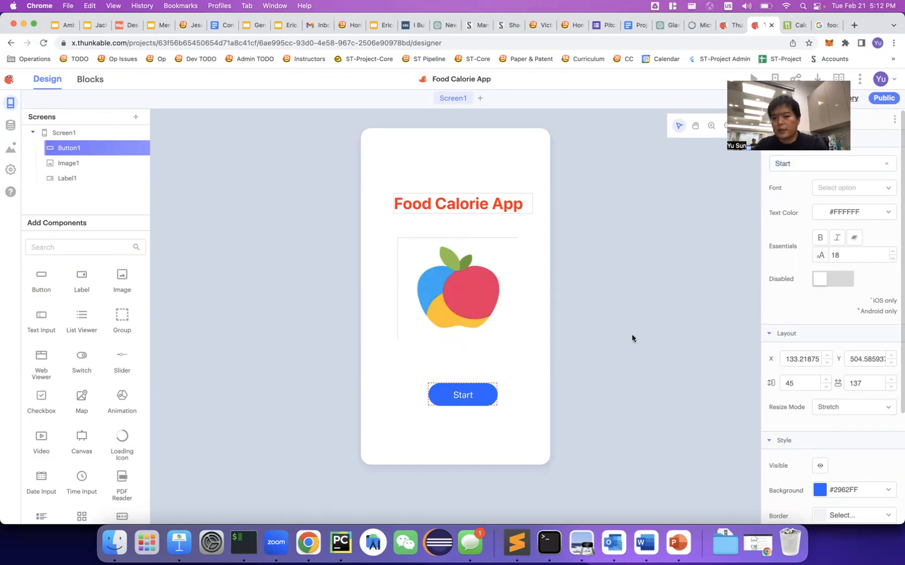
# Check the Food List Screen mock-up in Keynote and add a second screen to the Thunkable project.
pyautogui.press('super+Tab')
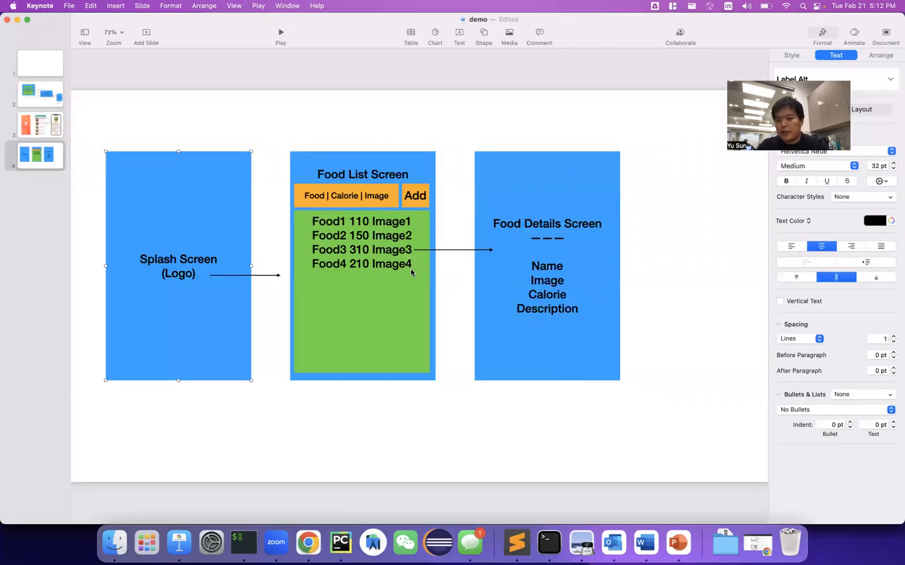
pyautogui.press('super+Tab')
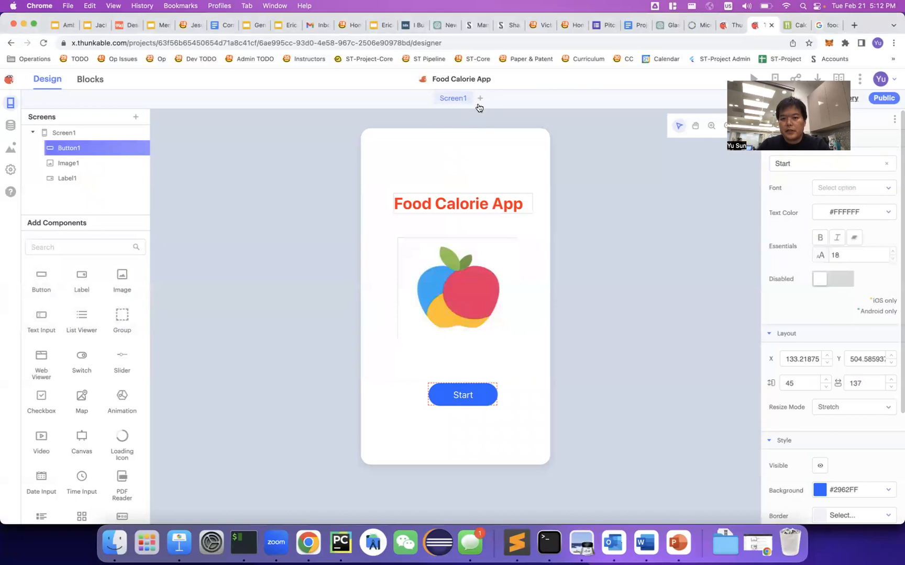
pyautogui.click(482, 98)
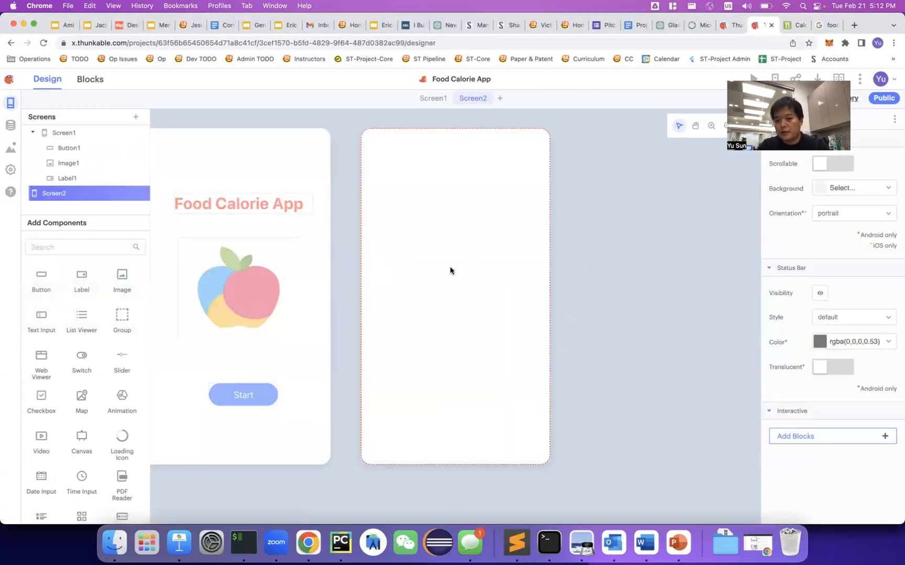
# Add a "when Button1 Click" event block for the Start button to Screen1's block workspace.
pyautogui.click(299, 156)
pyautogui.click(461, 399)
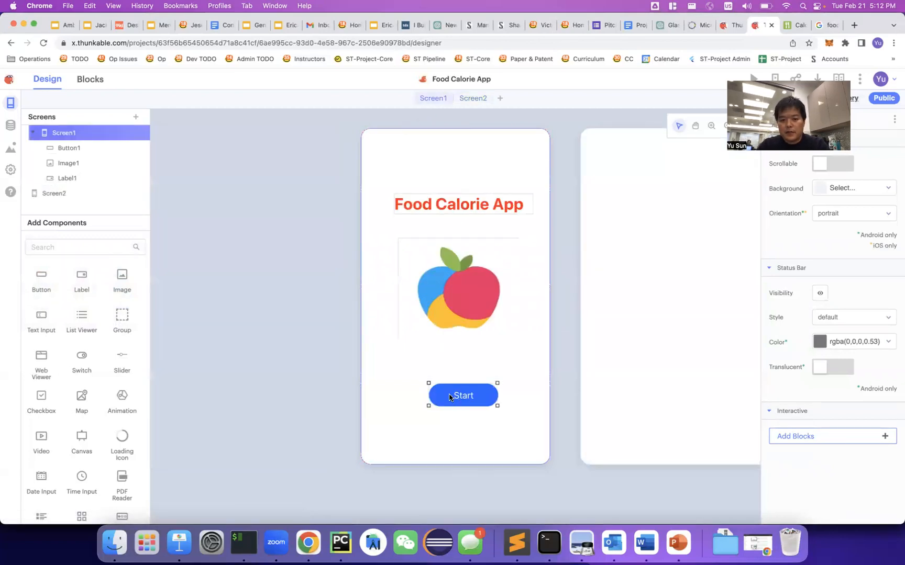
pyautogui.click(92, 80)
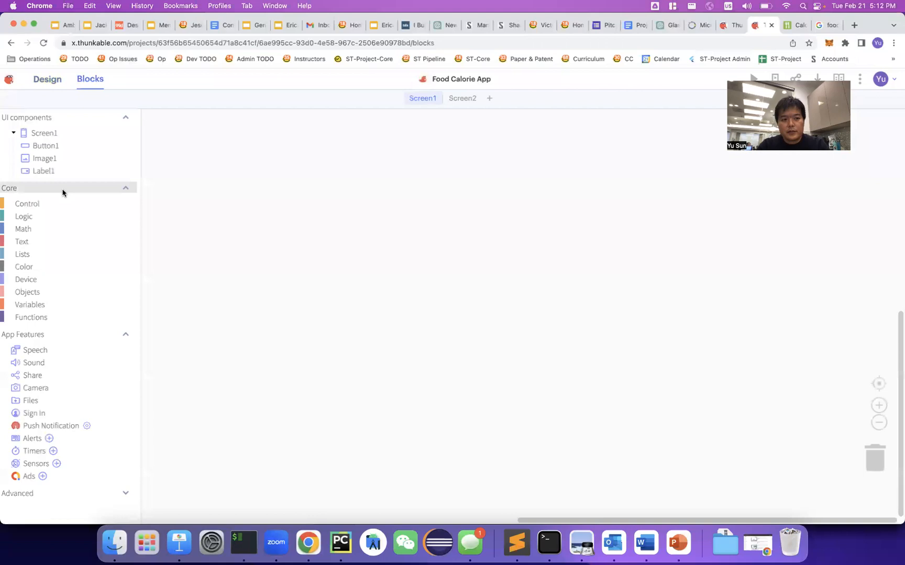
pyautogui.click(45, 146)
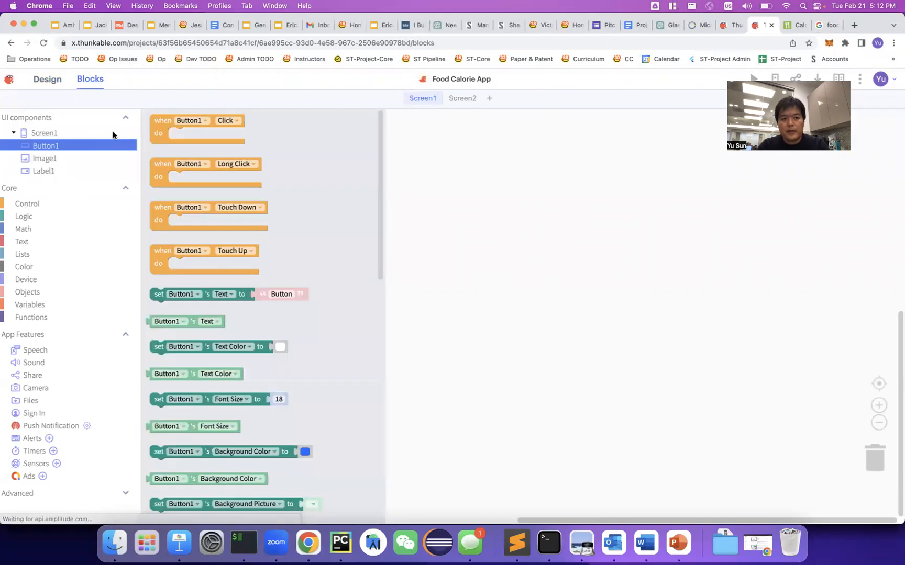
pyautogui.moveTo(162, 128); pyautogui.dragTo(255, 175)
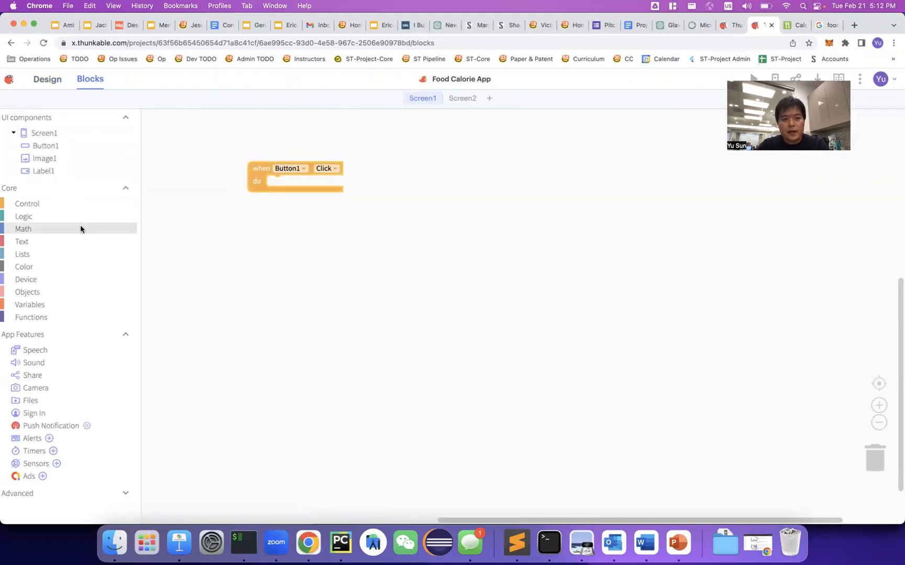
# Put a "navigate to" block inside the Button1 Click event and set its destination to Screen2.
pyautogui.click(45, 204)
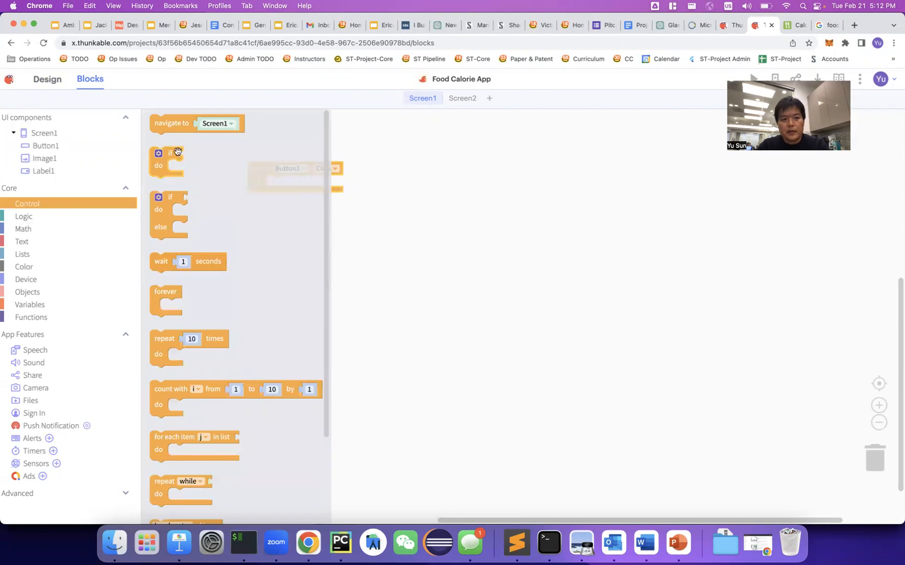
pyautogui.moveTo(174, 131); pyautogui.dragTo(291, 192)
pyautogui.click(337, 189)
pyautogui.click(344, 204)
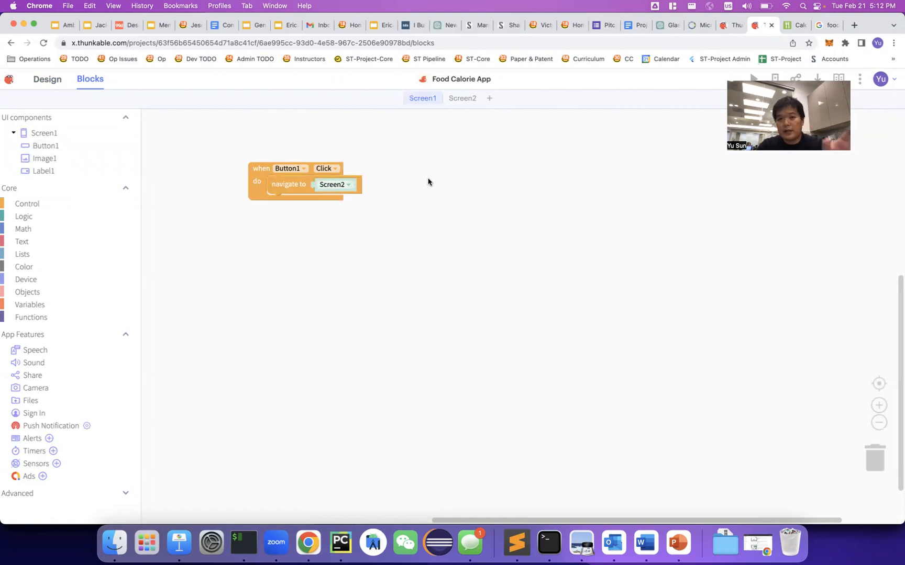
# Return to the design view, preview the app, test the Start button's navigation, and exit the preview.
pyautogui.click(48, 79)
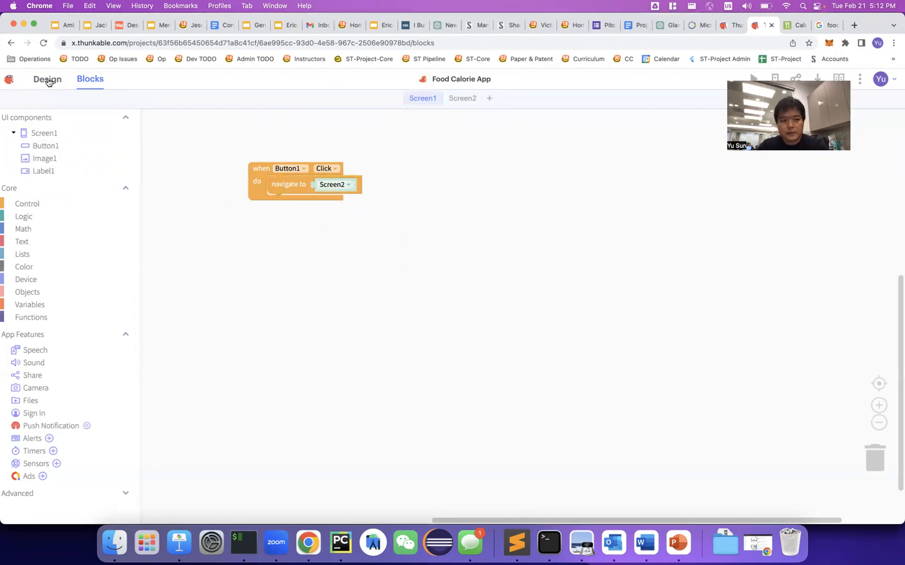
pyautogui.click(752, 78)
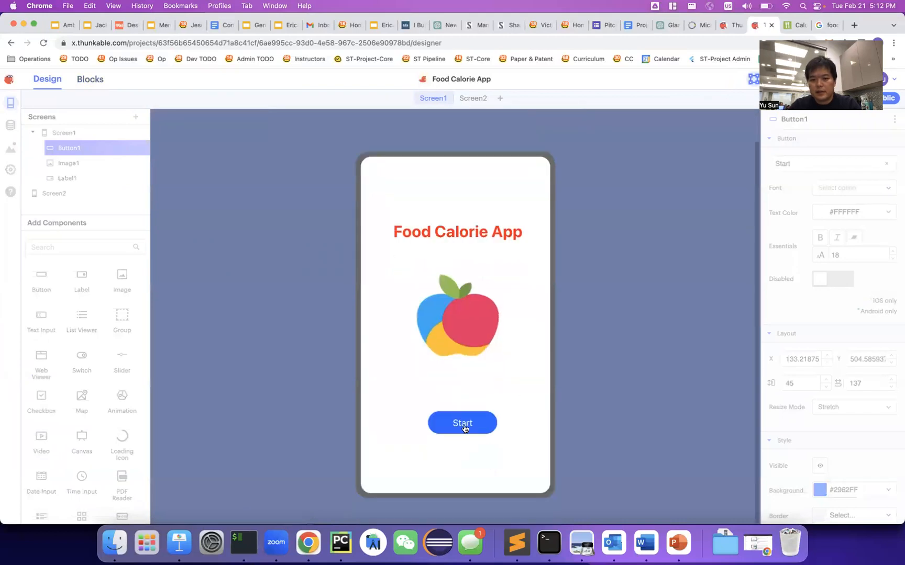
pyautogui.click(463, 427)
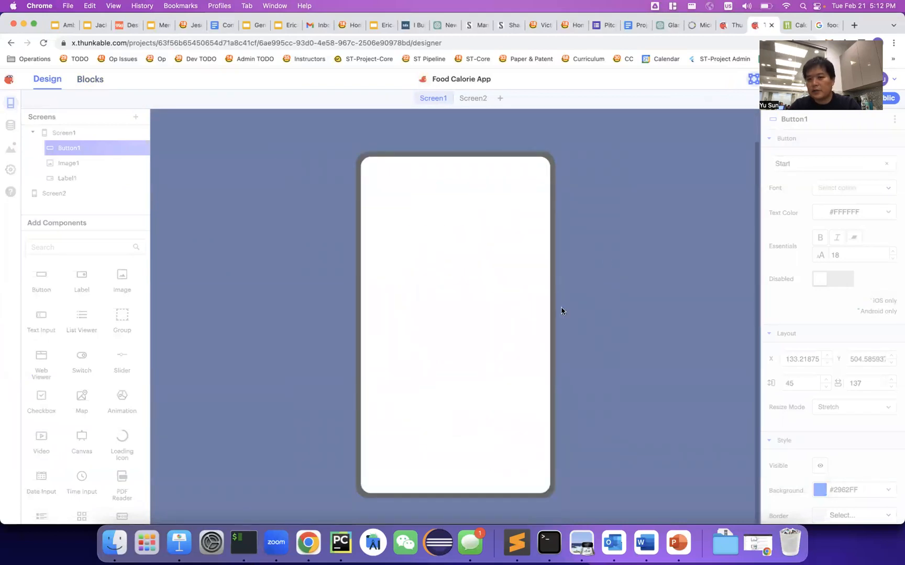
pyautogui.click(727, 126)
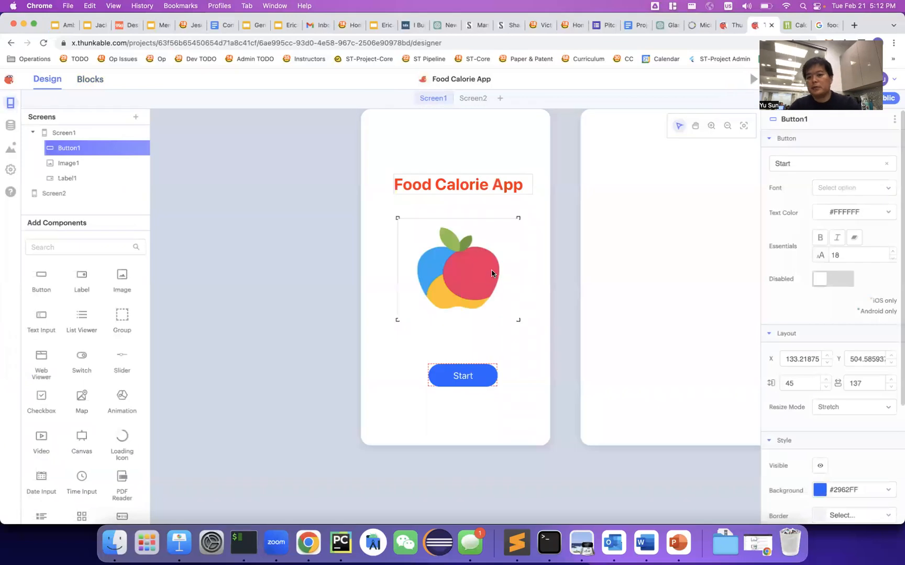
# Add a label near the top of Screen2 and set its text to "Apple 1nz 100".
pyautogui.click(474, 98)
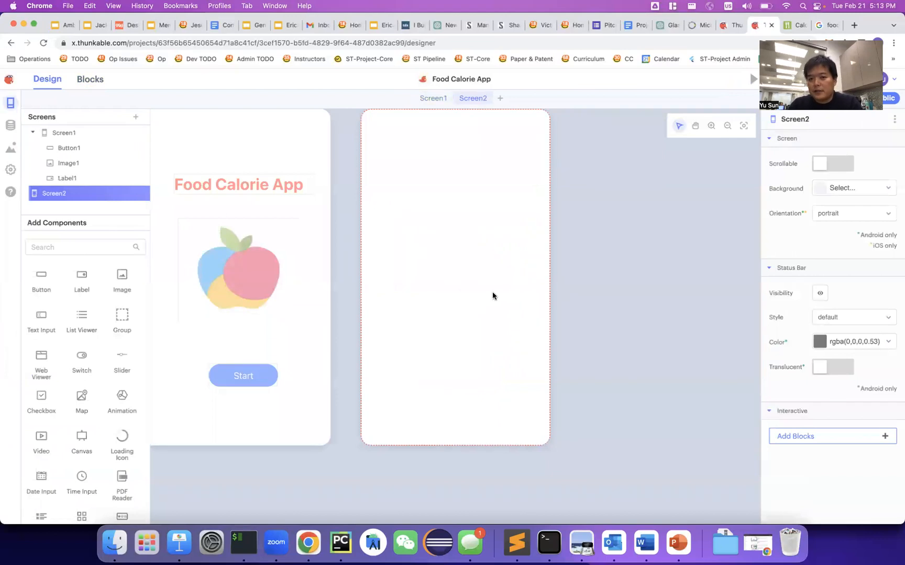
pyautogui.moveTo(116, 265); pyautogui.dragTo(412, 174)
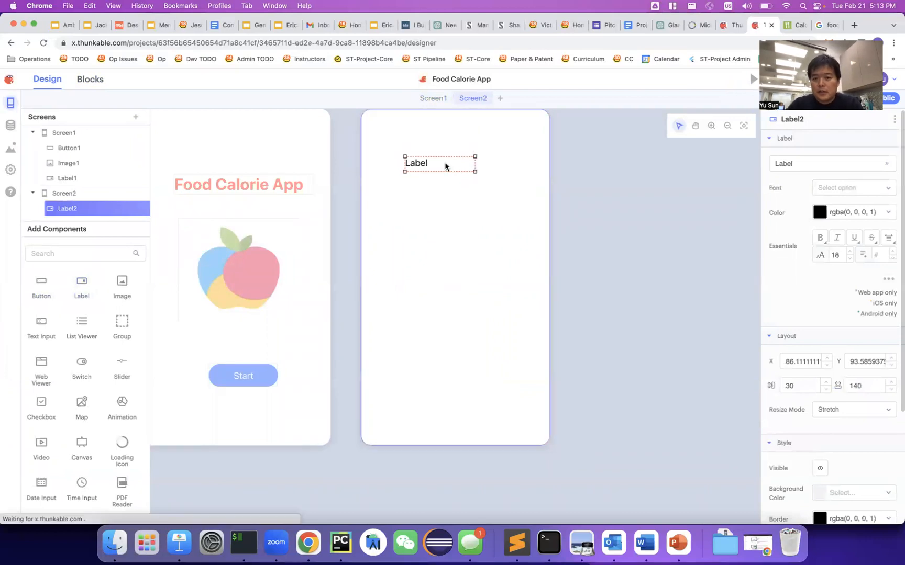
pyautogui.doubleClick(849, 165)
pyautogui.write('Apple 1')
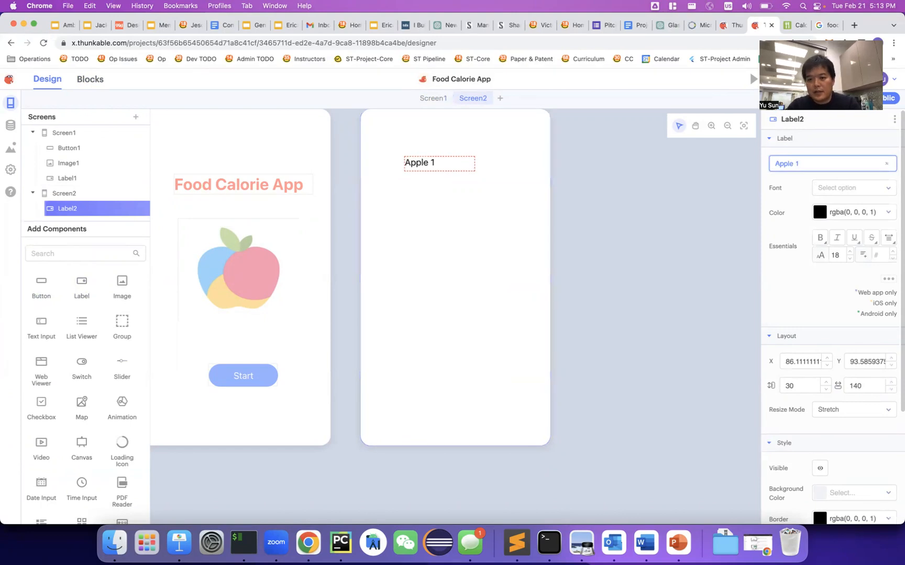
pyautogui.write('nz 100')
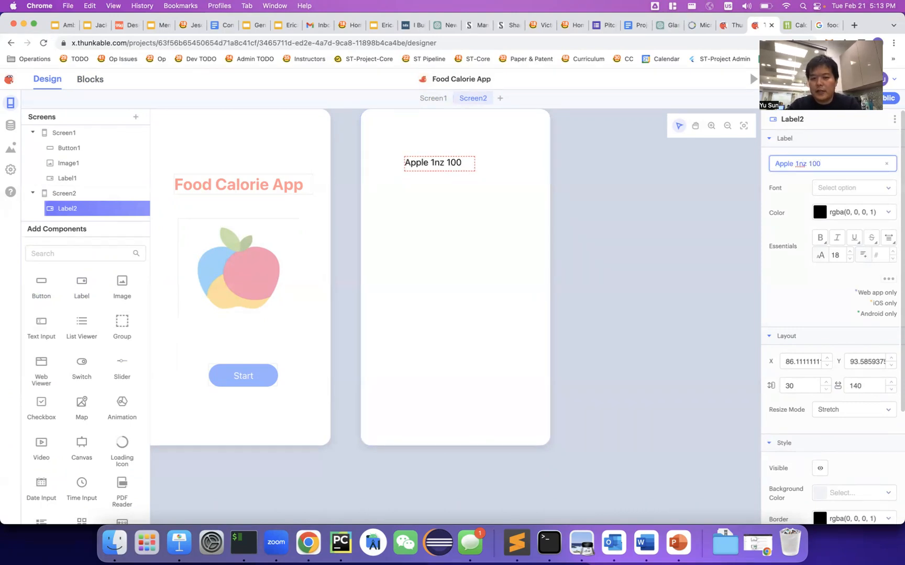
pyautogui.click(429, 244)
pyautogui.click(437, 163)
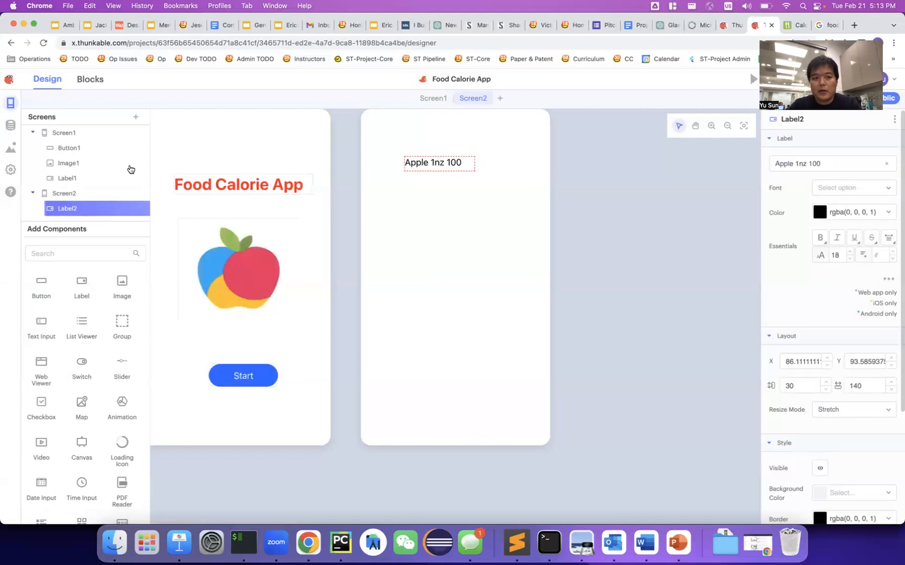
# Add a second label on Screen2 with the text "Orange 2 200" and align it directly below the apple label.
pyautogui.moveTo(80, 289); pyautogui.dragTo(429, 203)
pyautogui.click(801, 164)
pyautogui.doubleClick(801, 163)
pyautogui.write('Orange')
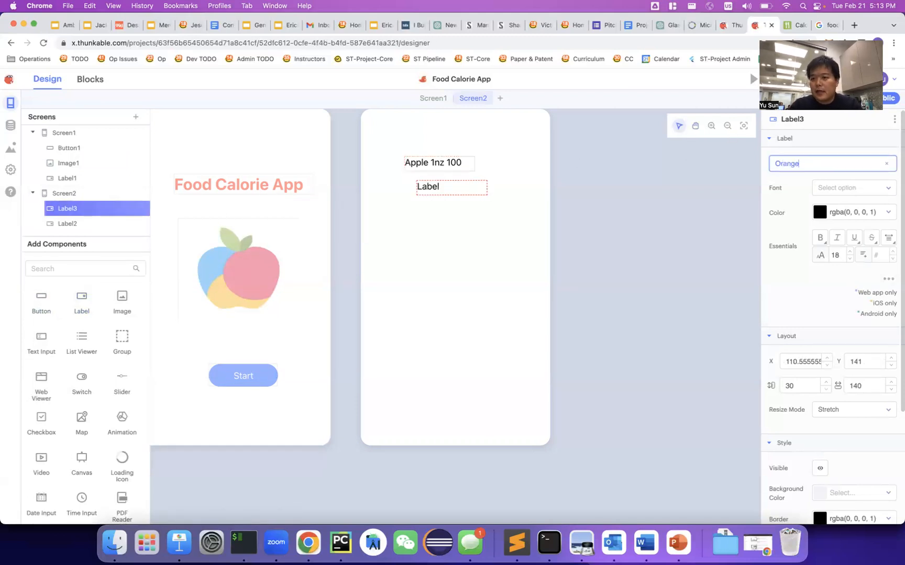
pyautogui.write(' 2 200')
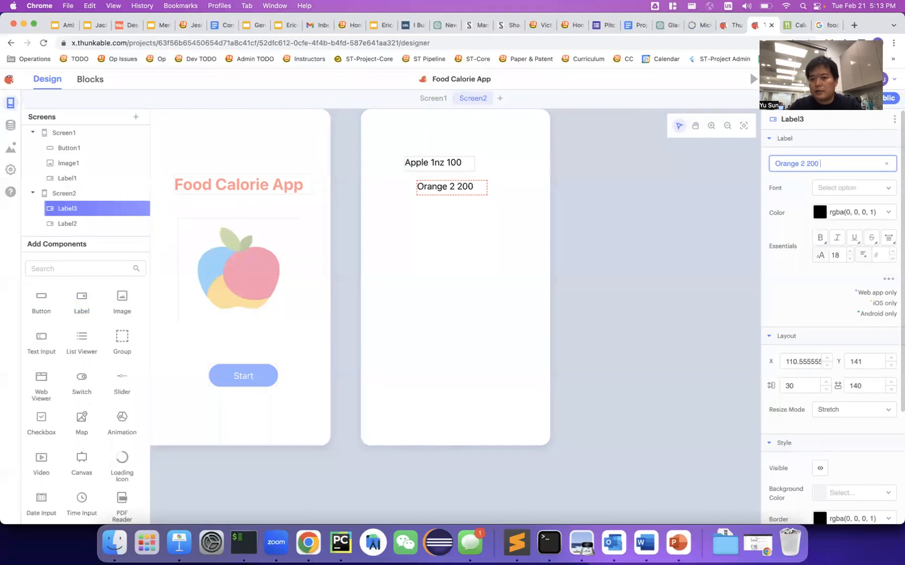
pyautogui.click(671, 244)
pyautogui.moveTo(464, 190); pyautogui.dragTo(448, 188)
pyautogui.click(491, 205)
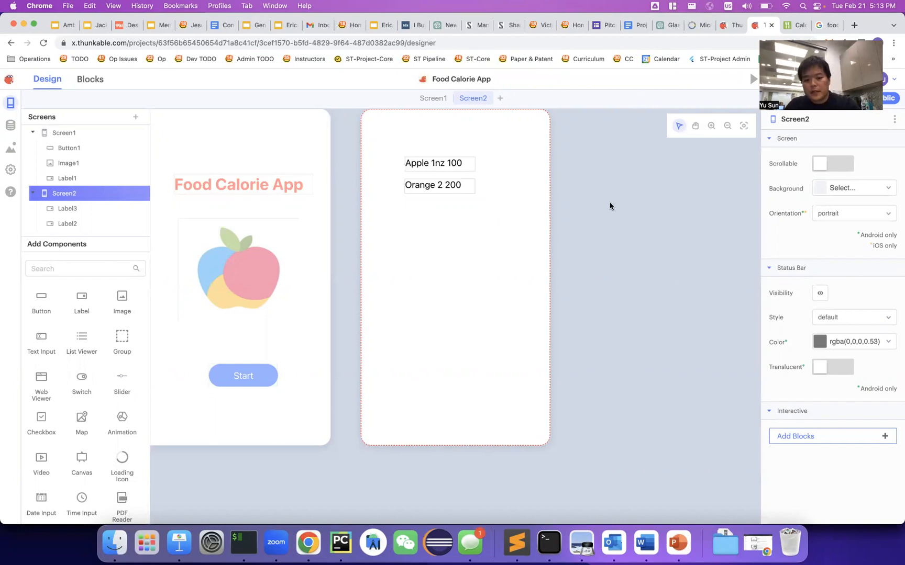
# Switch to the Keynote mock-up and move all three screen diagrams with their arrows higher on the slide.
pyautogui.press('super+Tab')
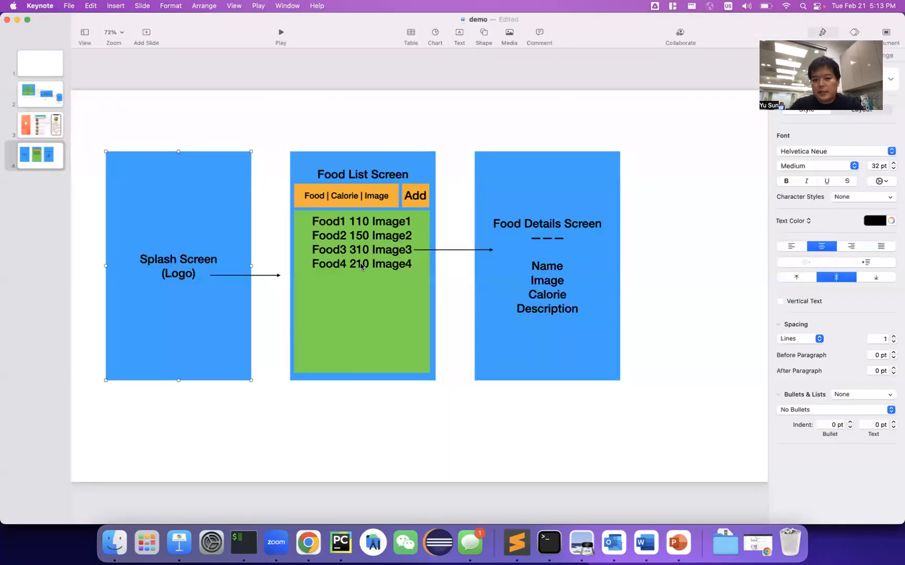
pyautogui.moveTo(80, 133); pyautogui.dragTo(303, 266)
pyautogui.moveTo(486, 370); pyautogui.dragTo(650, 419)
pyautogui.moveTo(576, 353); pyautogui.dragTo(571, 313)
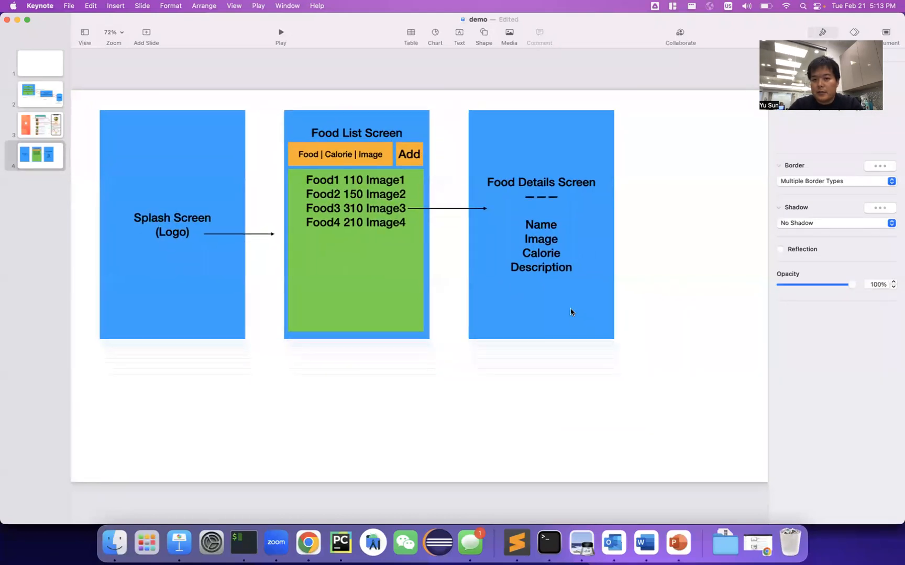
pyautogui.click(674, 262)
# Add a cylinder shape beside the Food Details Screen mock-up and give it the red shape style.
pyautogui.click(484, 35)
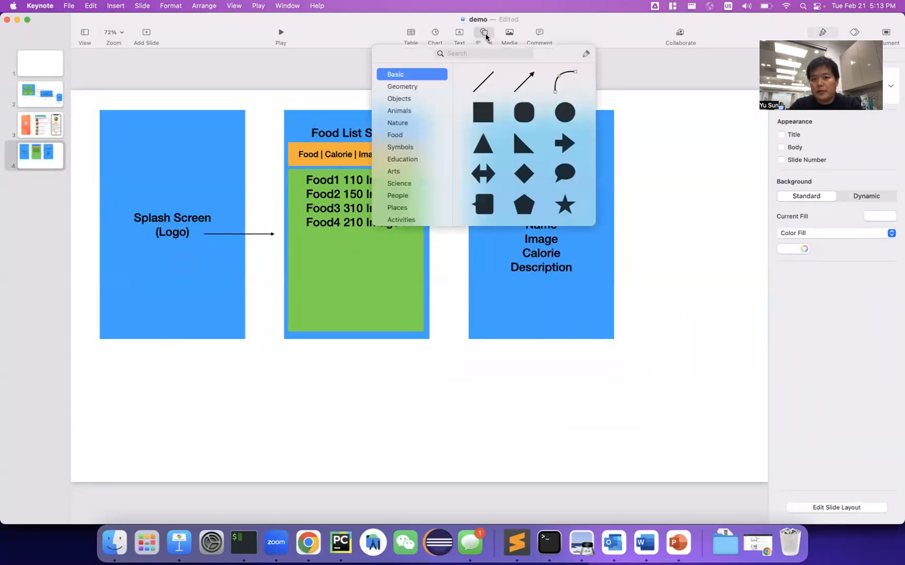
pyautogui.click(410, 87)
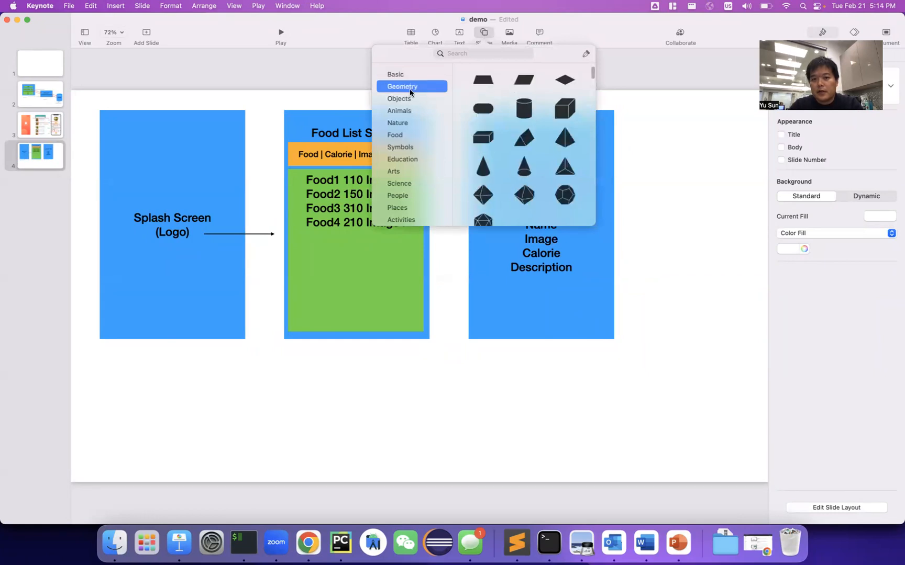
pyautogui.click(528, 110)
pyautogui.moveTo(417, 289); pyautogui.dragTo(675, 315)
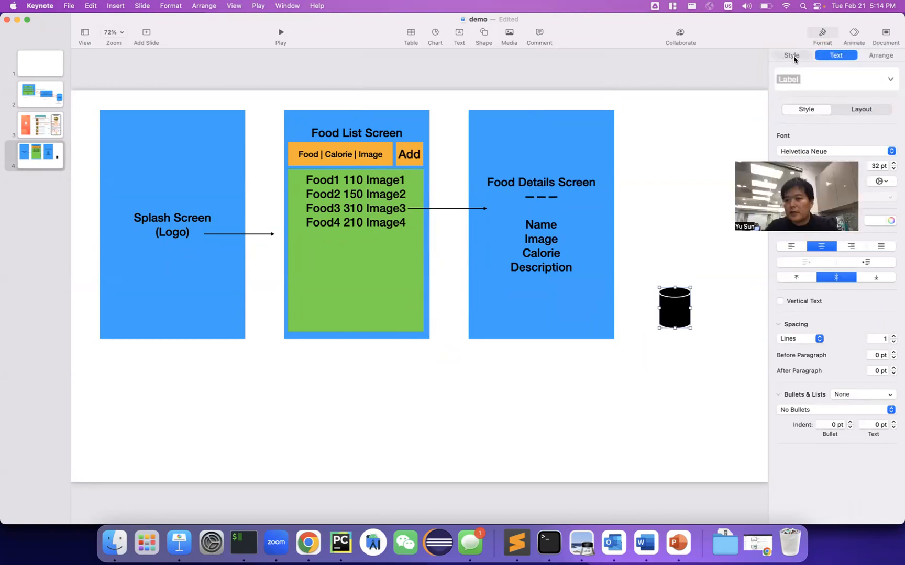
pyautogui.click(792, 56)
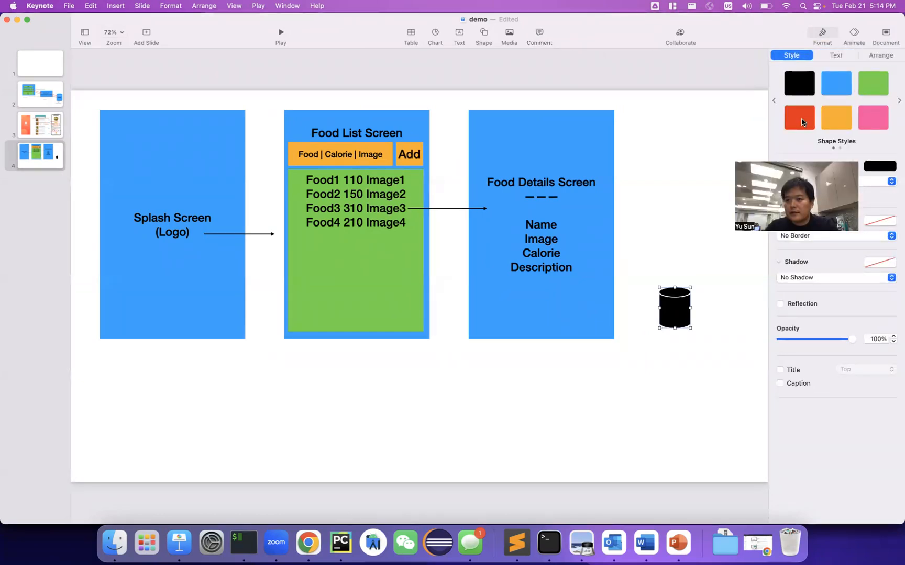
pyautogui.click(801, 122)
# Enlarge the red cylinder, label it "Database", and place it below the Food List Screen mock-up.
pyautogui.moveTo(659, 328); pyautogui.dragTo(596, 411)
pyautogui.write('Database')
pyautogui.click(662, 428)
pyautogui.moveTo(666, 391); pyautogui.dragTo(391, 452)
pyautogui.moveTo(323, 350); pyautogui.dragTo(346, 378)
pyautogui.moveTo(394, 419); pyautogui.dragTo(375, 411)
pyautogui.click(439, 412)
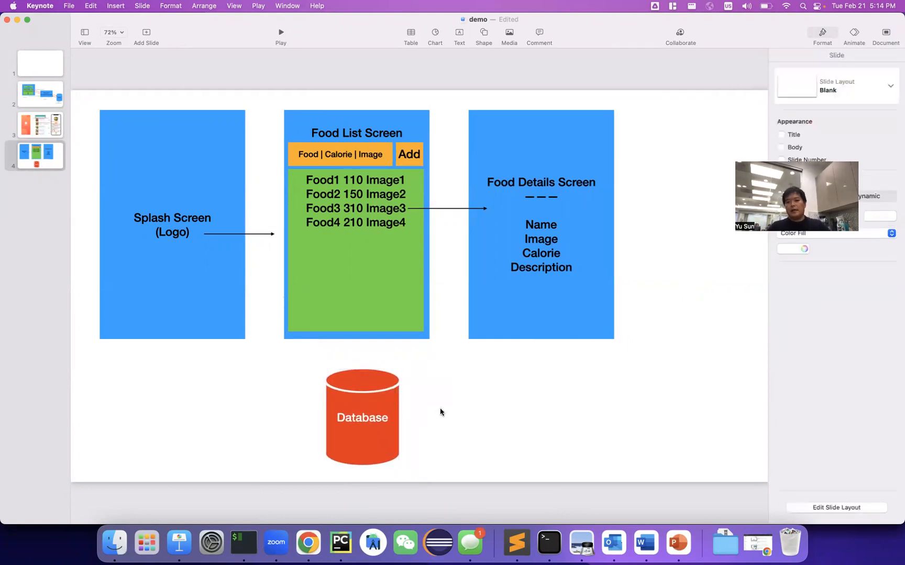
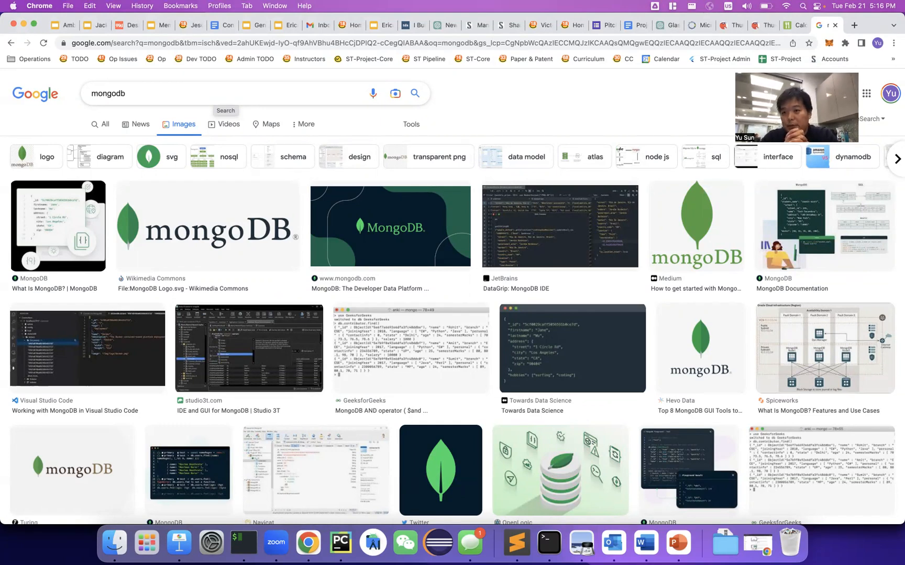
# Search Google Images for "access office" and change the query to "office access".
pyautogui.click(148, 92)
pyautogui.write('access office')
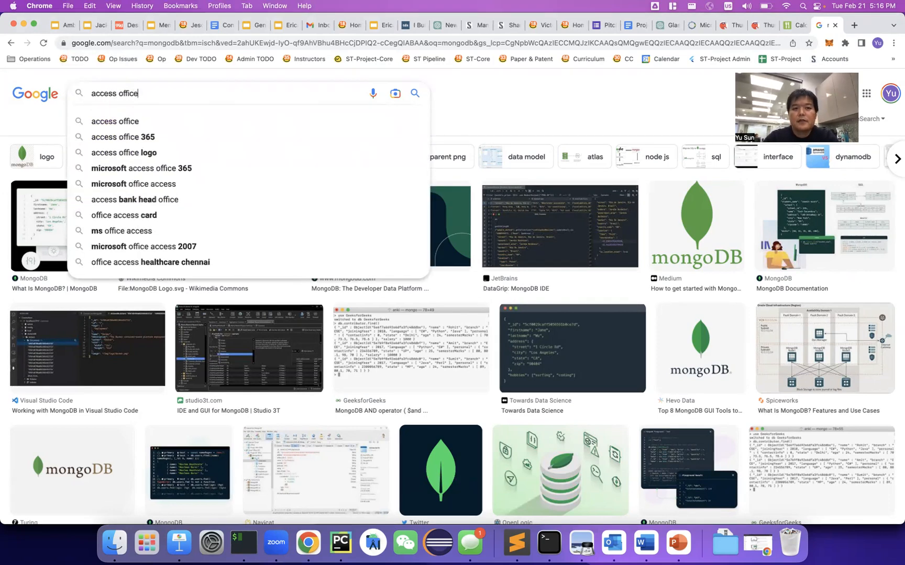
pyautogui.press('Return')
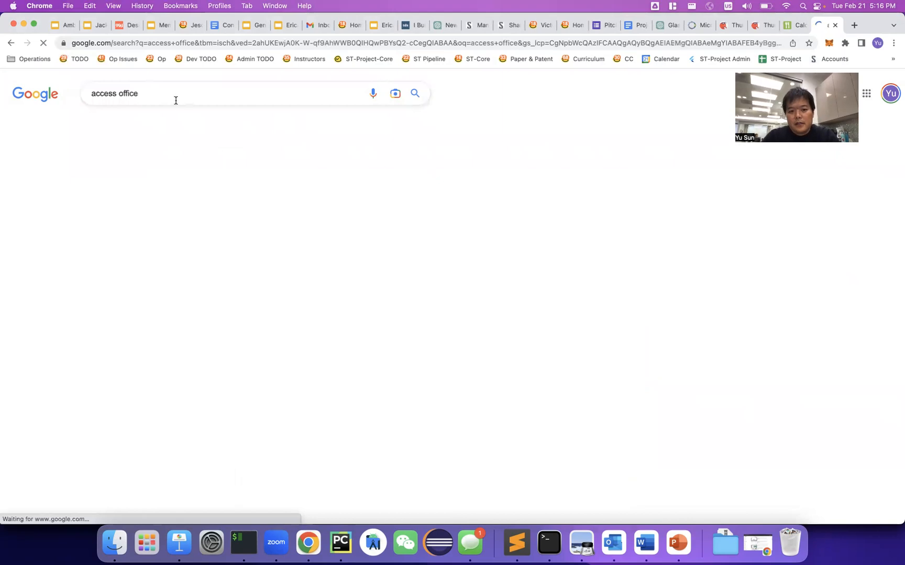
pyautogui.doubleClick(127, 94)
pyautogui.press('BackSpace')
pyautogui.write('office access')
pyautogui.press('Return')
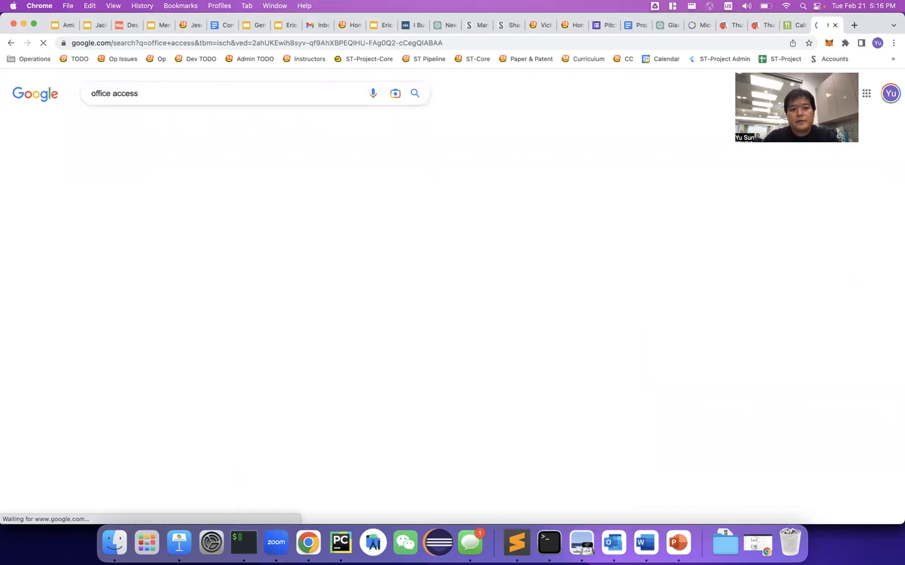
# Open the first image in the Microsoft Access results and examine its example database table.
pyautogui.scroll(-5, 314, 262)
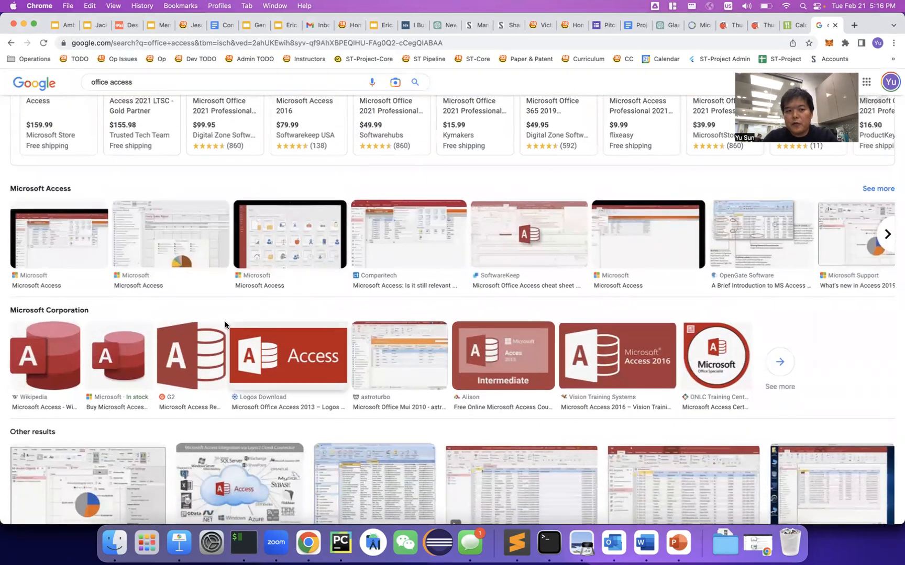
pyautogui.click(52, 256)
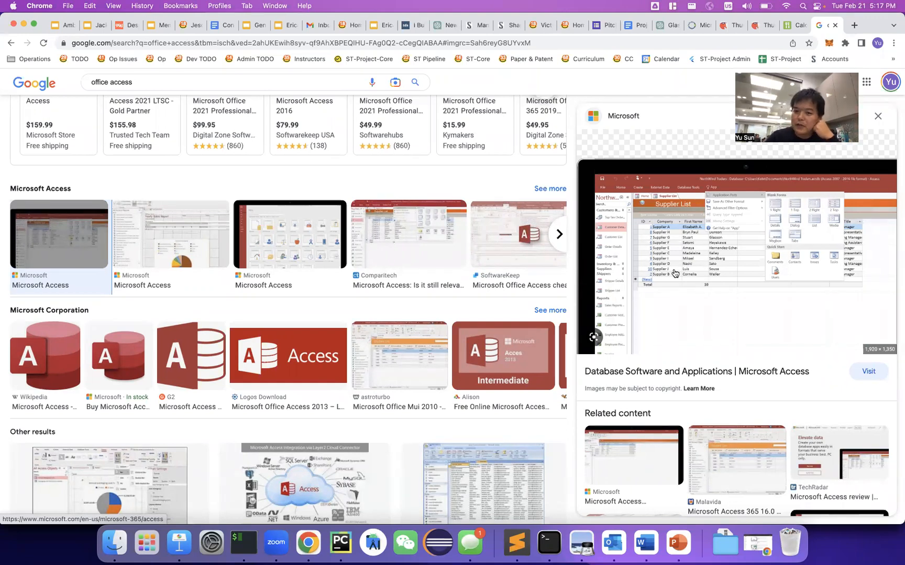
pyautogui.scroll(3, 674, 272)
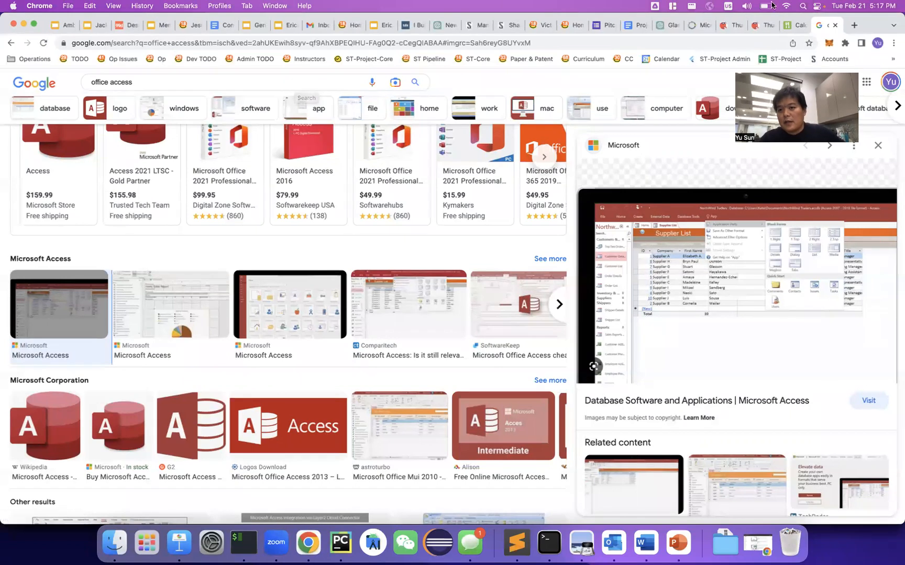
# Check Screen2 in the Thunkable project, open Google Drive in a new browser tab, and create a blank Google Sheets spreadsheet.
pyautogui.click(761, 25)
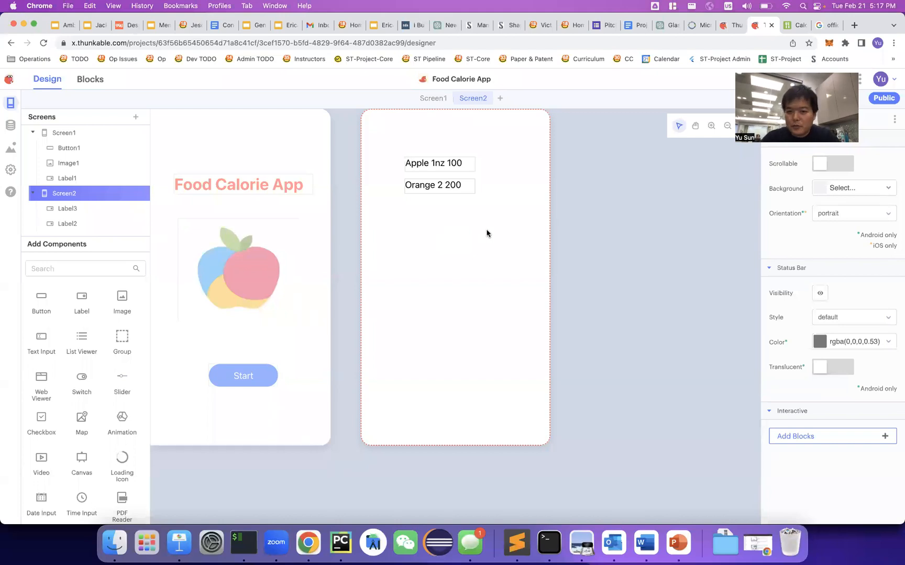
pyautogui.press('super+t')
pyautogui.write('dr')
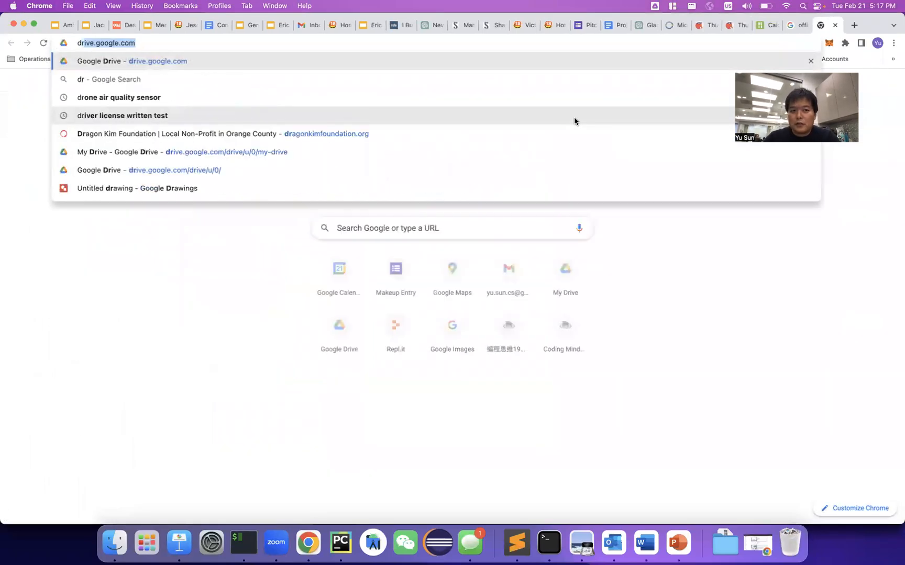
pyautogui.press('Return')
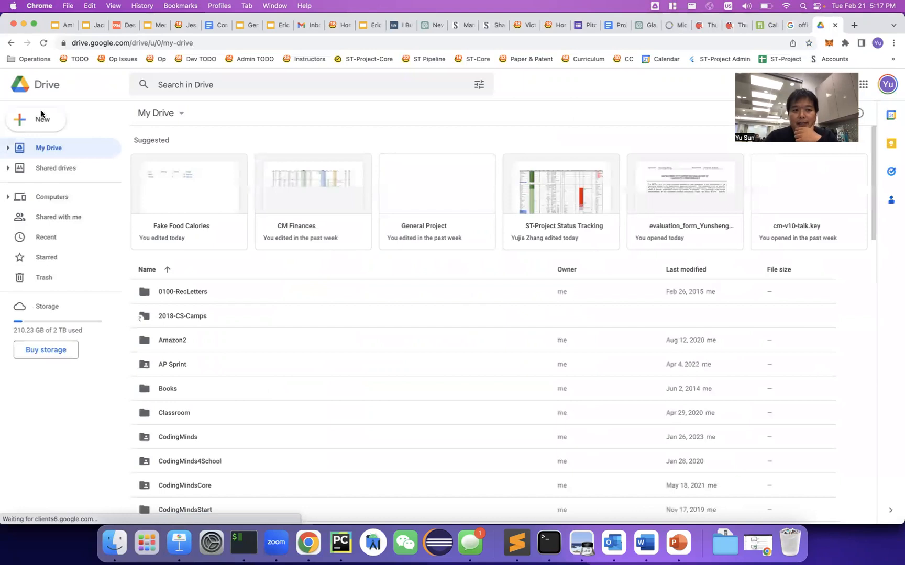
pyautogui.click(40, 119)
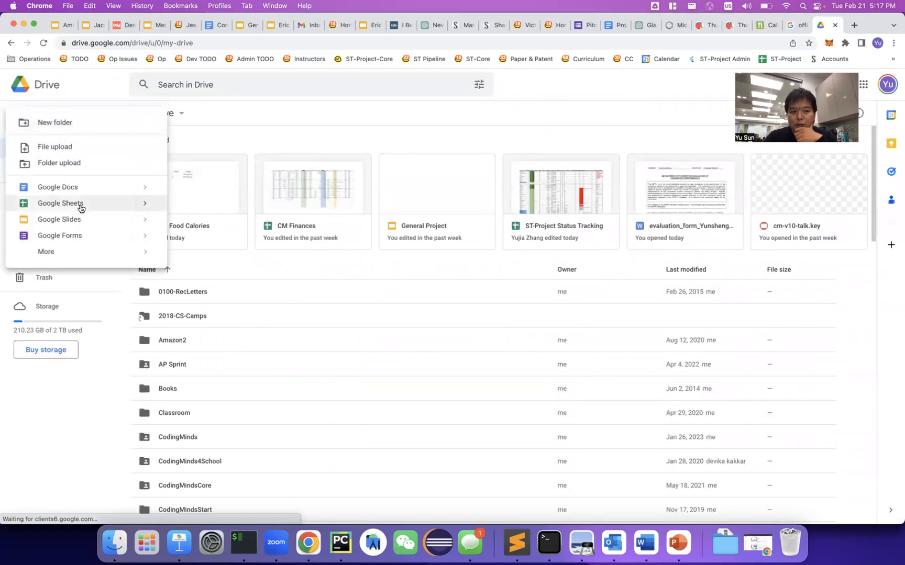
pyautogui.click(79, 205)
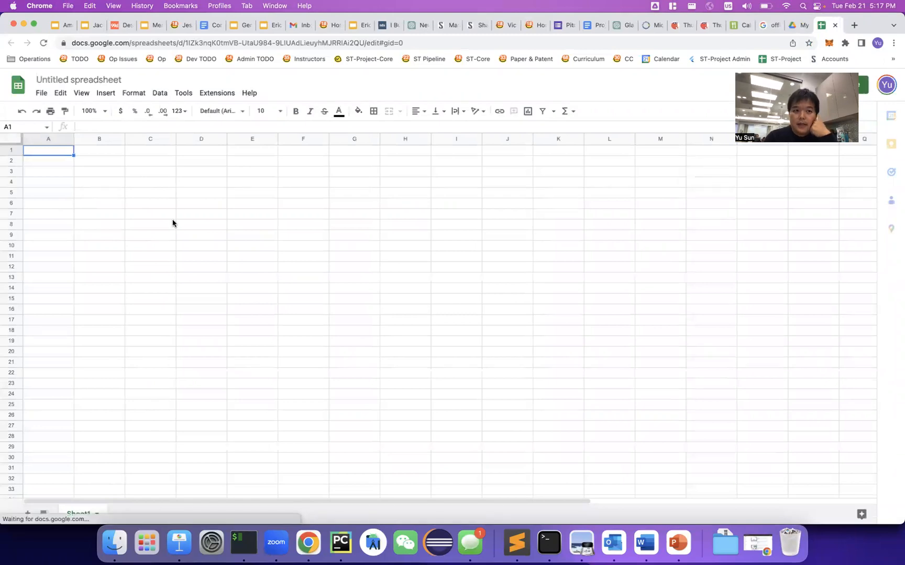
# Rename the new spreadsheet as "New Food Database".
pyautogui.click(91, 80)
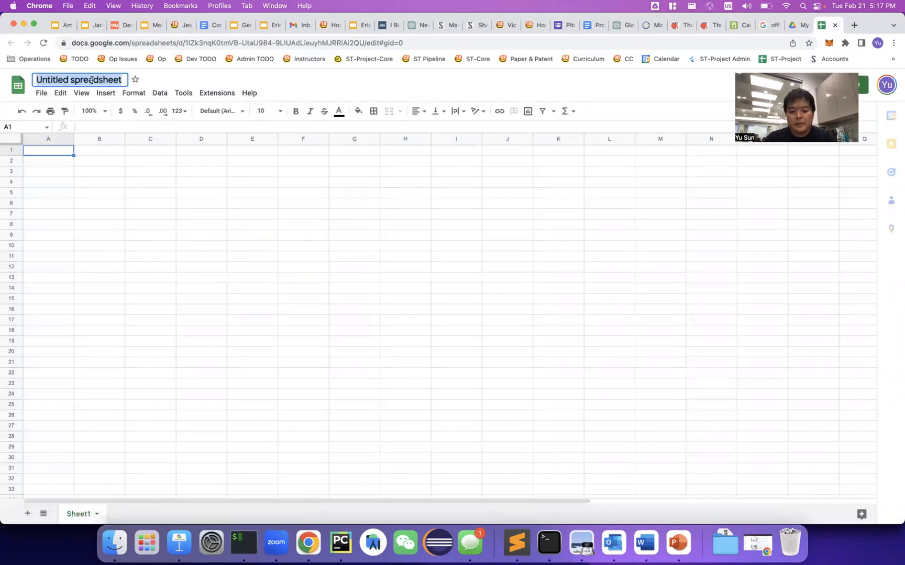
pyautogui.write('New Food Database')
pyautogui.press('Return')
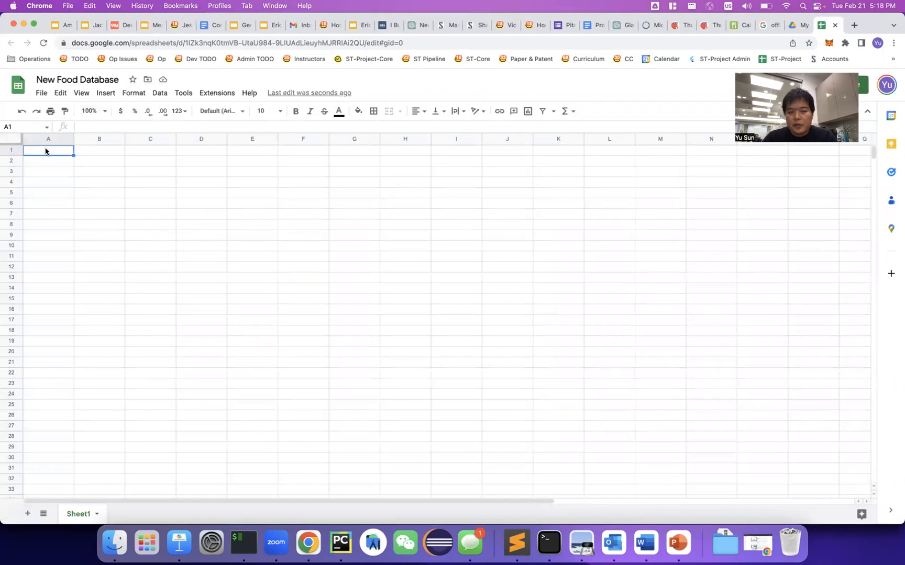
pyautogui.press('Right')
pyautogui.press('Right')
pyautogui.press('Right')
pyautogui.press('Left')
pyautogui.press('Left')
pyautogui.press('Left')
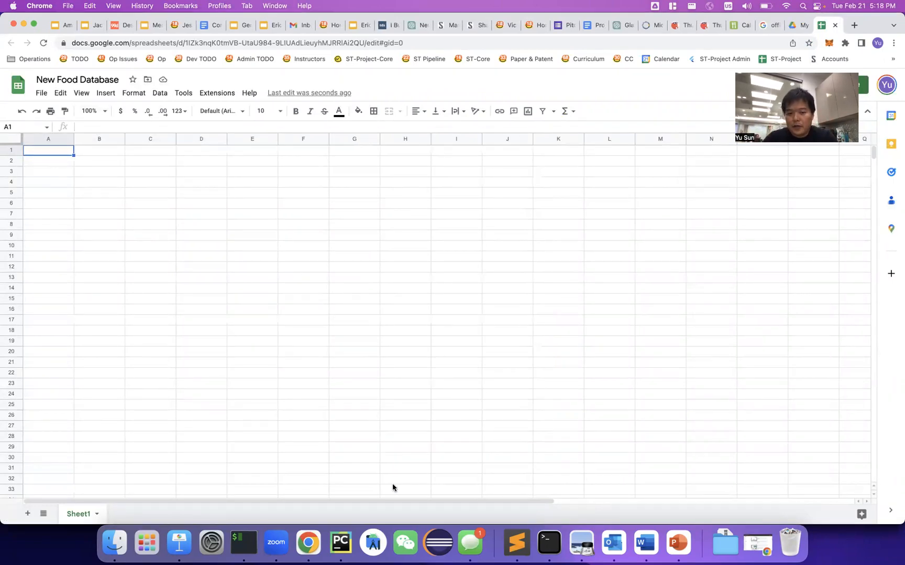
# Open the Fruits category on the calories.info site and examine the columns of its calorie chart.
pyautogui.click(736, 27)
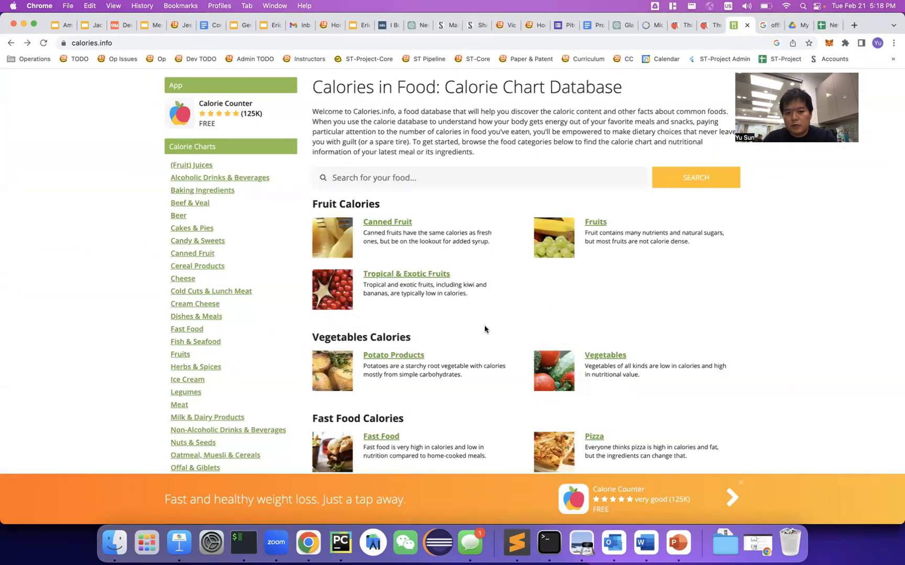
pyautogui.click(598, 224)
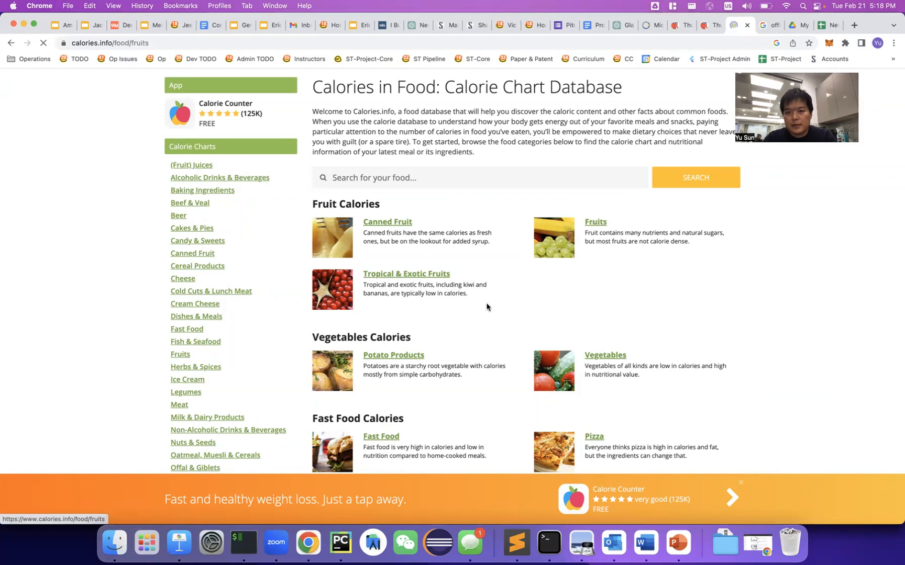
pyautogui.scroll(-10, 491, 307)
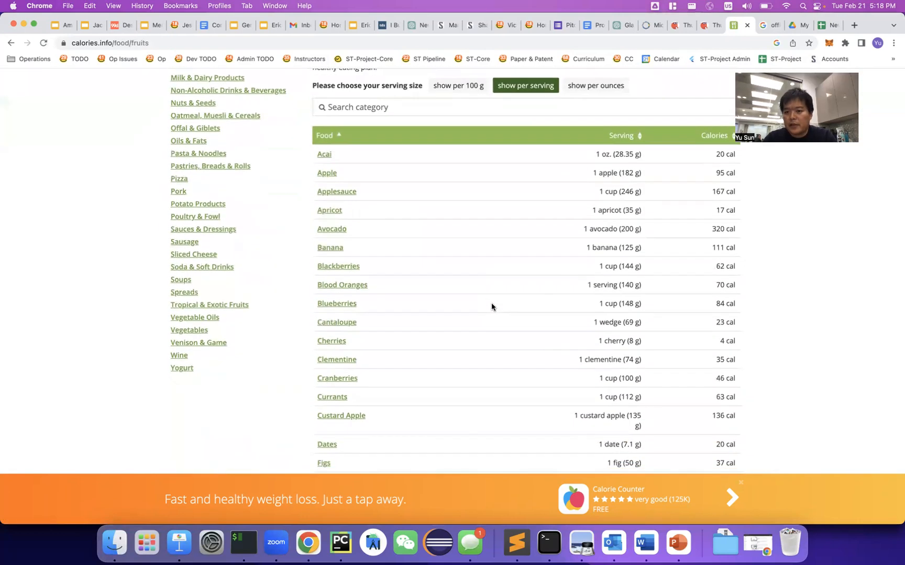
pyautogui.scroll(2, 491, 307)
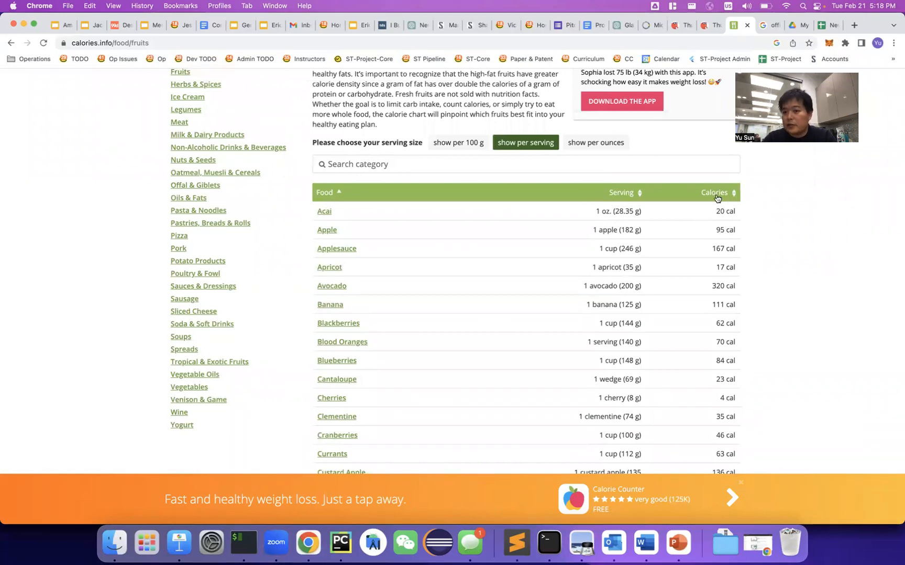
# In the New Food Database spreadsheet, enter the headers Food, Serving and Calories in cells A1 to C1.
pyautogui.click(829, 24)
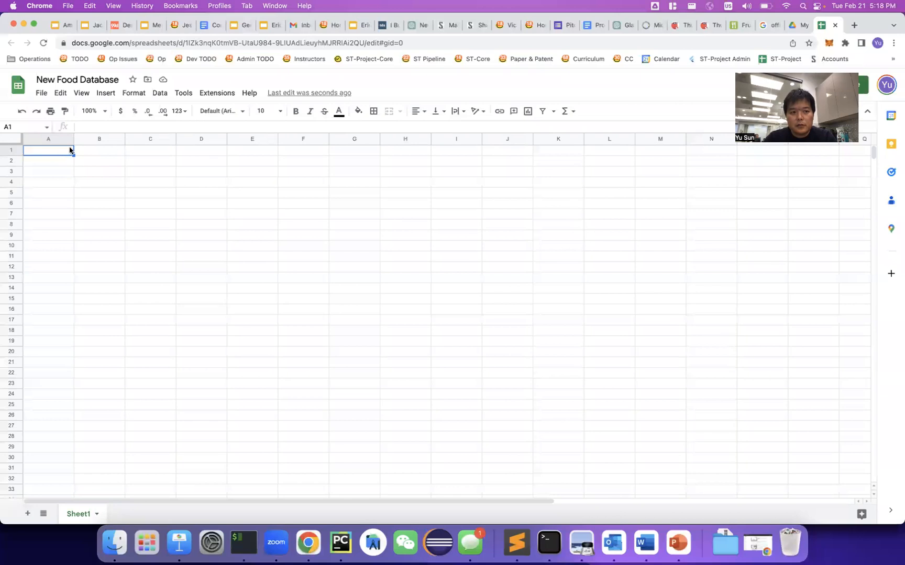
pyautogui.write('Food')
pyautogui.press('Return')
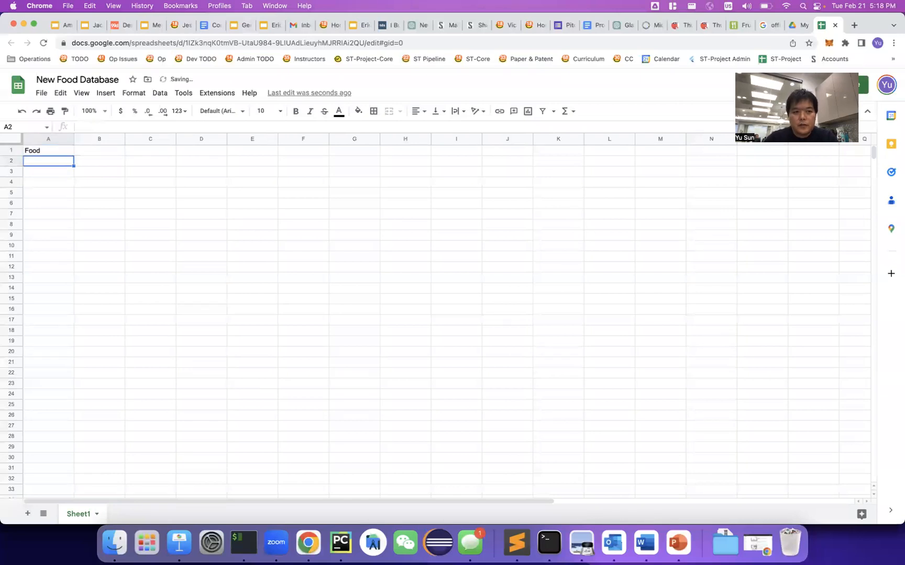
pyautogui.press('Up')
pyautogui.press('Right')
pyautogui.write('Serving')
pyautogui.press('Return')
pyautogui.press('Up')
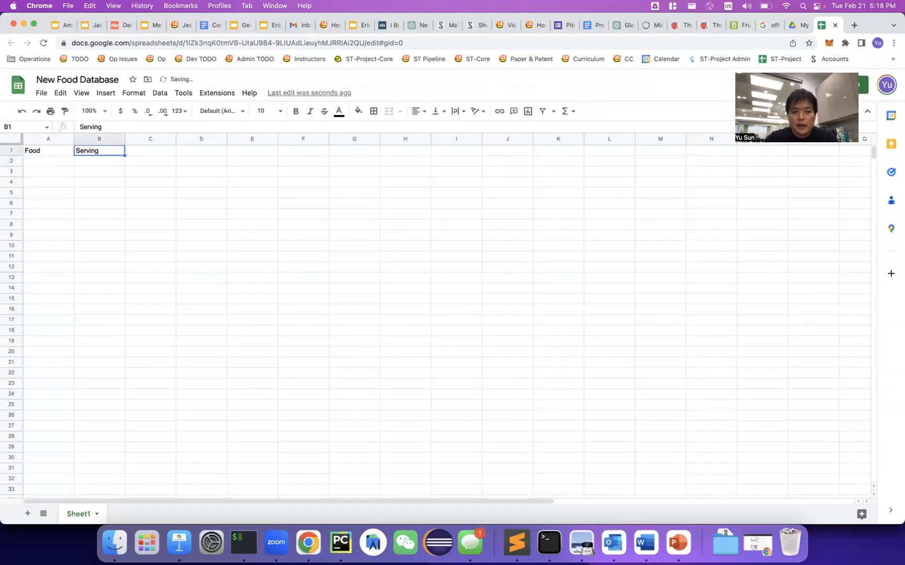
pyautogui.press('Right')
pyautogui.write('Calories')
pyautogui.press('Return')
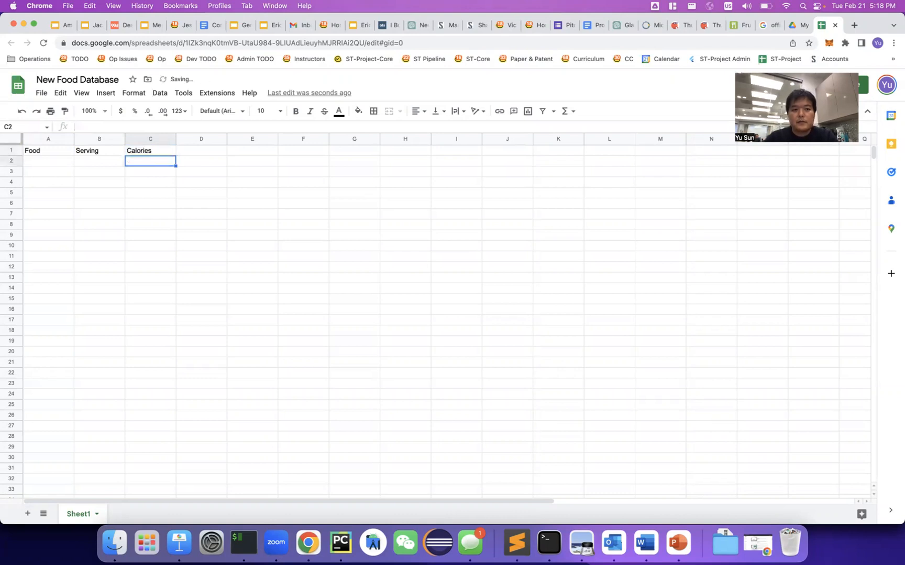
# Check the fruit calorie chart and fill row 2 of the spreadsheet with Apple, serving 1 and 95 calories.
pyautogui.click(735, 26)
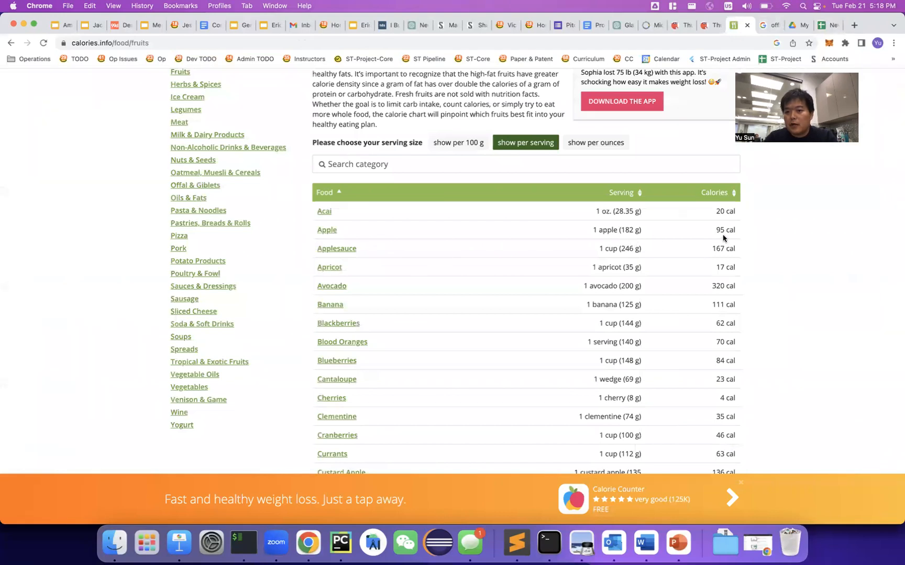
pyautogui.click(826, 25)
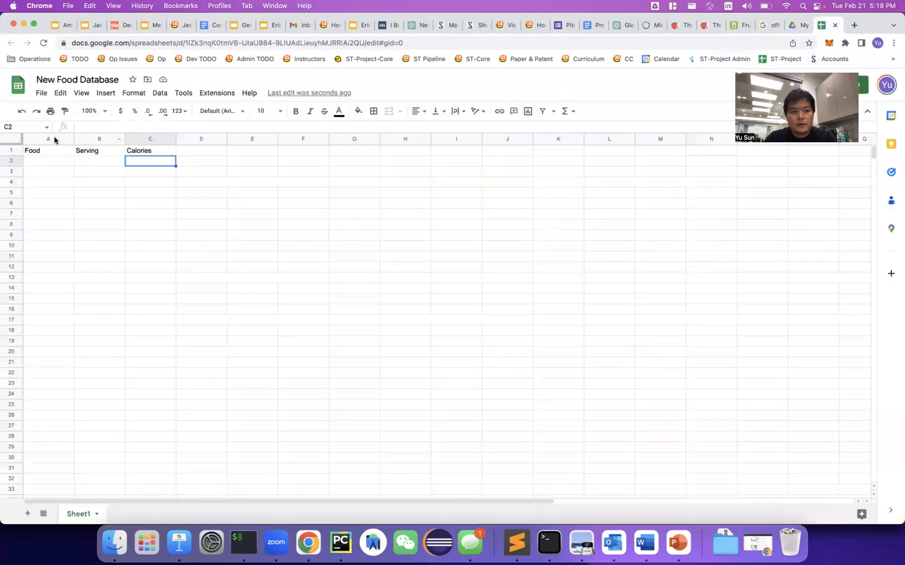
pyautogui.click(50, 162)
pyautogui.write('Apple')
pyautogui.press('Tab')
pyautogui.write('1')
pyautogui.press('Tab')
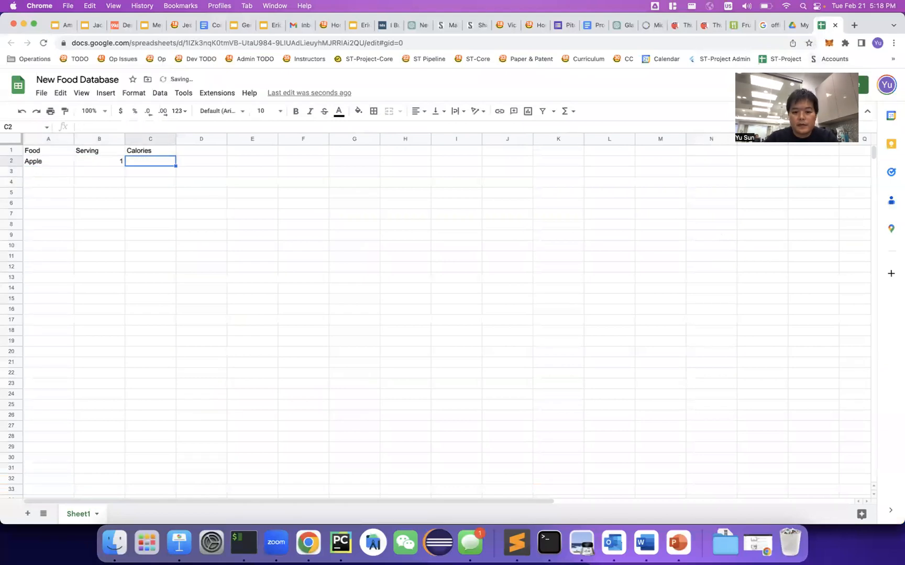
pyautogui.write('95')
pyautogui.hotkey('shift', 'Tab')
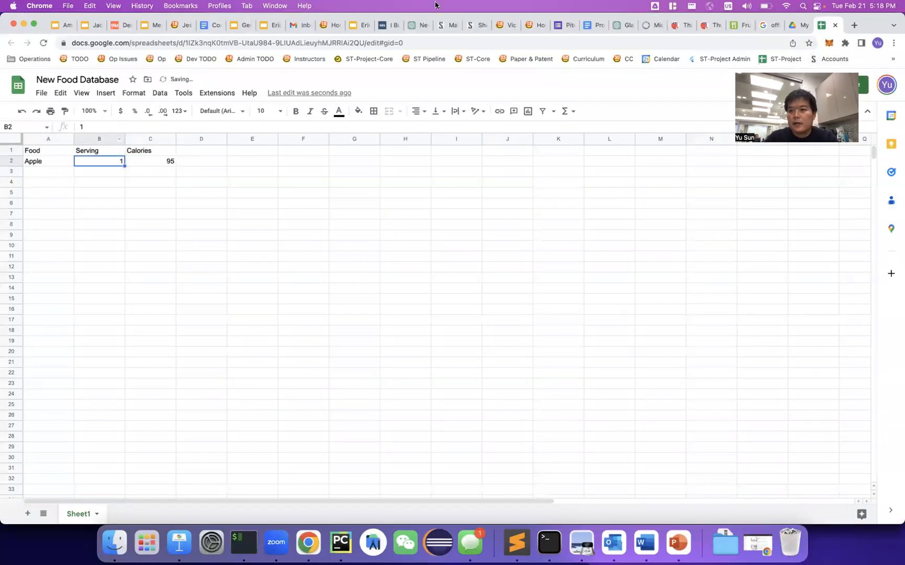
# Check the serving format in the fruit chart and change Apple's serving in B2 to "1 apple".
pyautogui.click(736, 26)
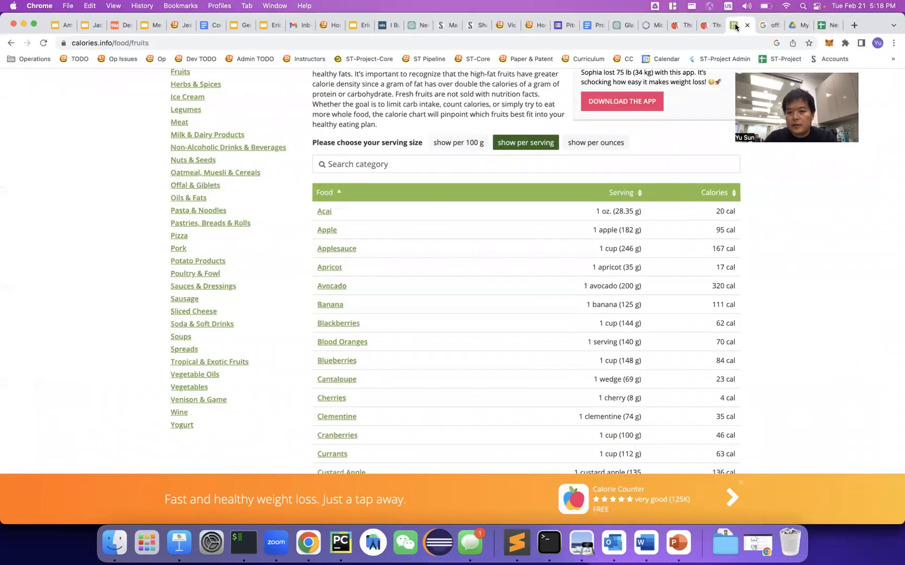
pyautogui.click(826, 26)
pyautogui.write('1 apple')
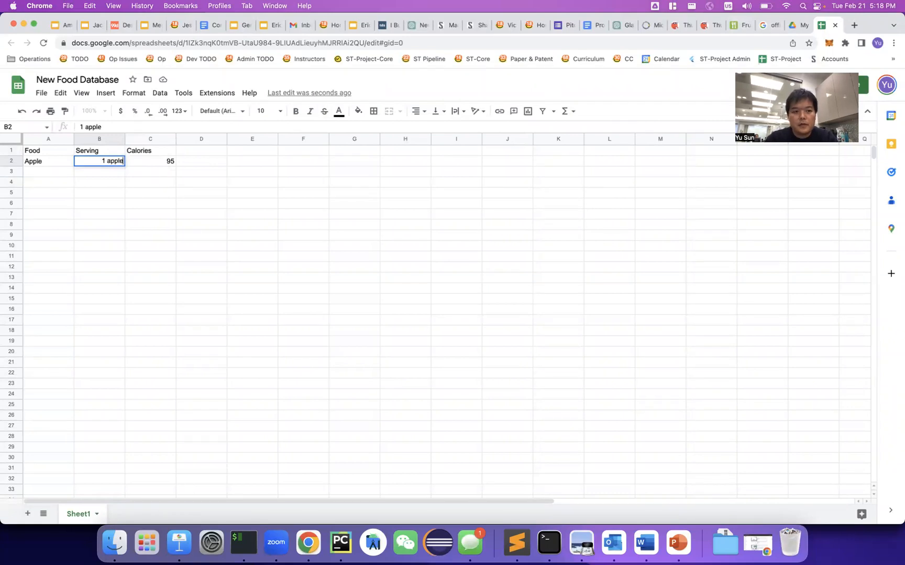
pyautogui.press('Return')
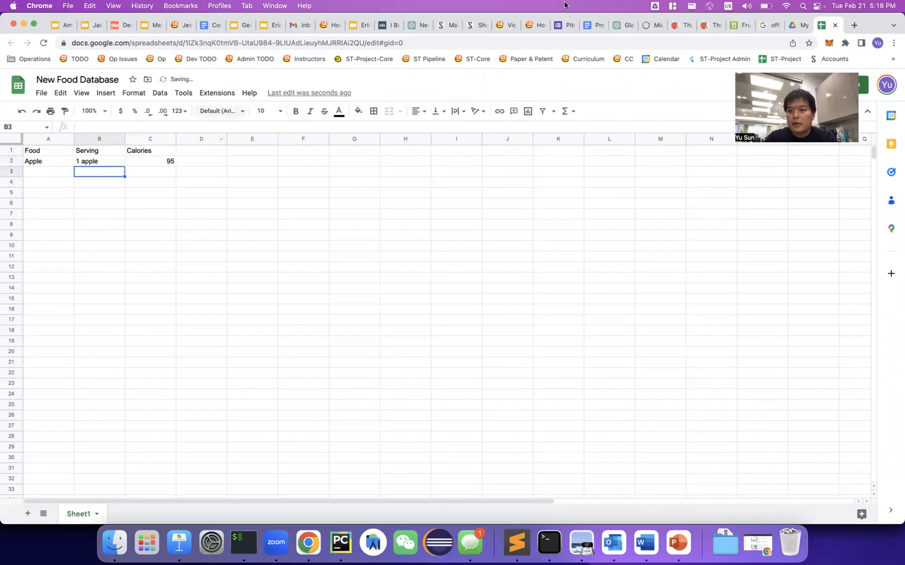
# Look up Banana in the fruit chart and fill row 3 with Banana, serving "1 banana" and 111 calories.
pyautogui.click(740, 25)
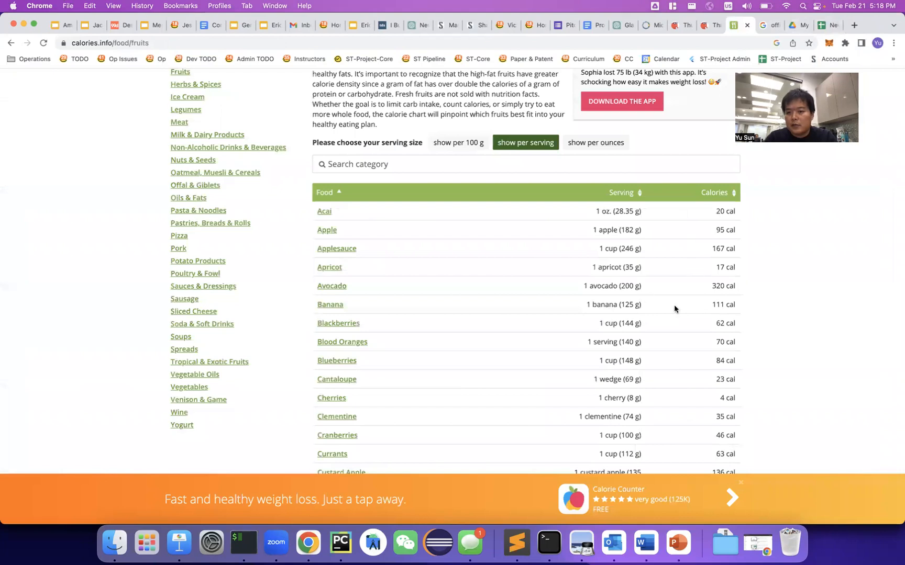
pyautogui.click(826, 24)
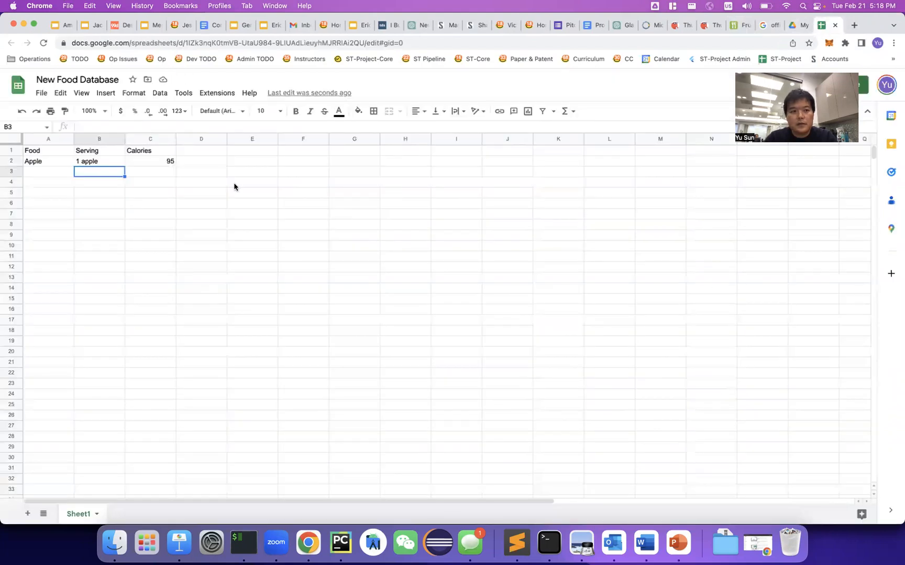
pyautogui.click(49, 175)
pyautogui.write('Banana')
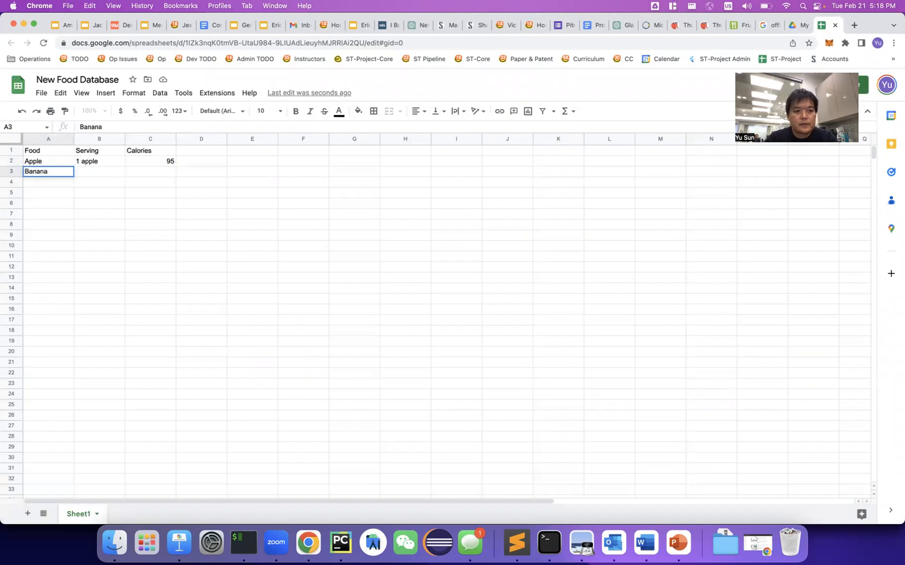
pyautogui.press('Tab')
pyautogui.write('1 banaa')
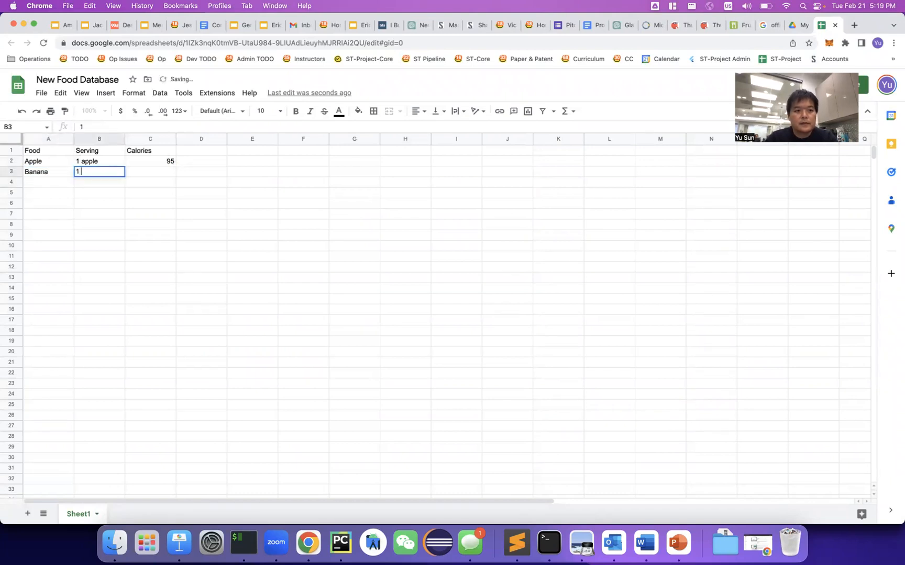
pyautogui.press('BackSpace')
pyautogui.write('na')
pyautogui.press('Return')
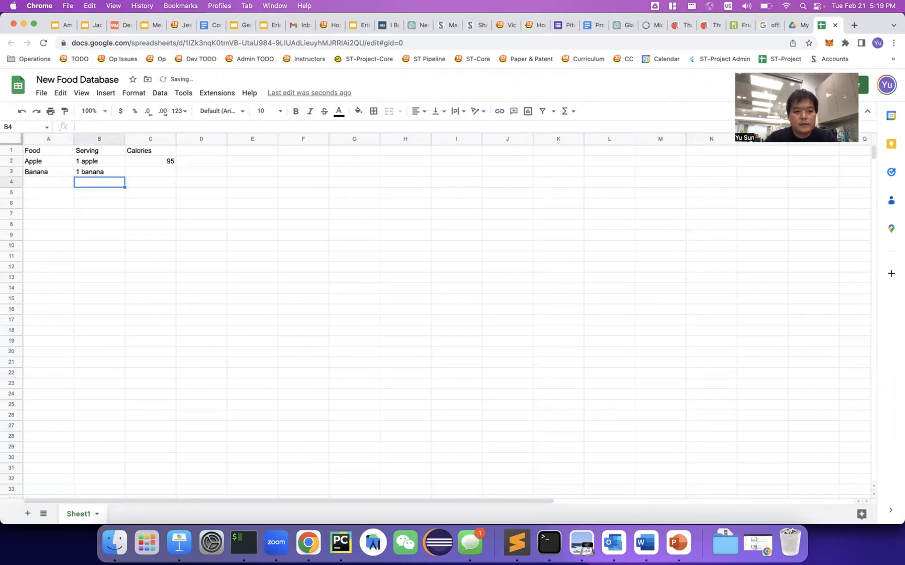
pyautogui.press('Up')
pyautogui.press('Right')
pyautogui.write('111')
pyautogui.press('Tab')
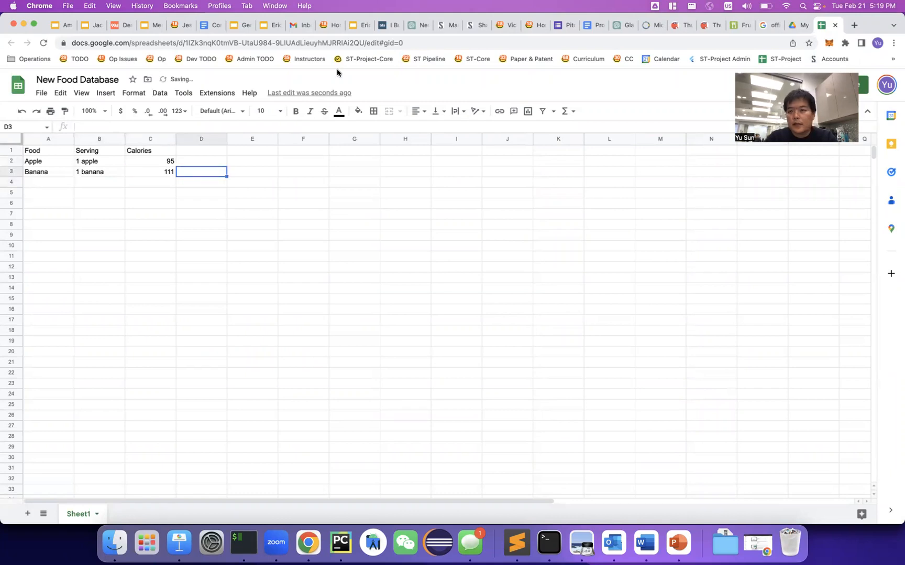
# Look up another fruit in the calorie chart and enter Cherries as the food in cell A4.
pyautogui.click(797, 28)
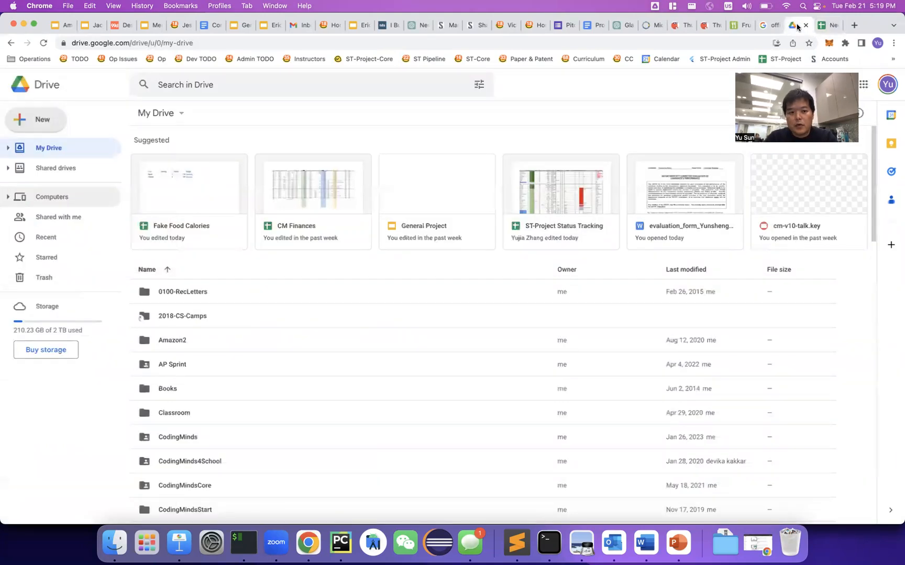
pyautogui.click(735, 25)
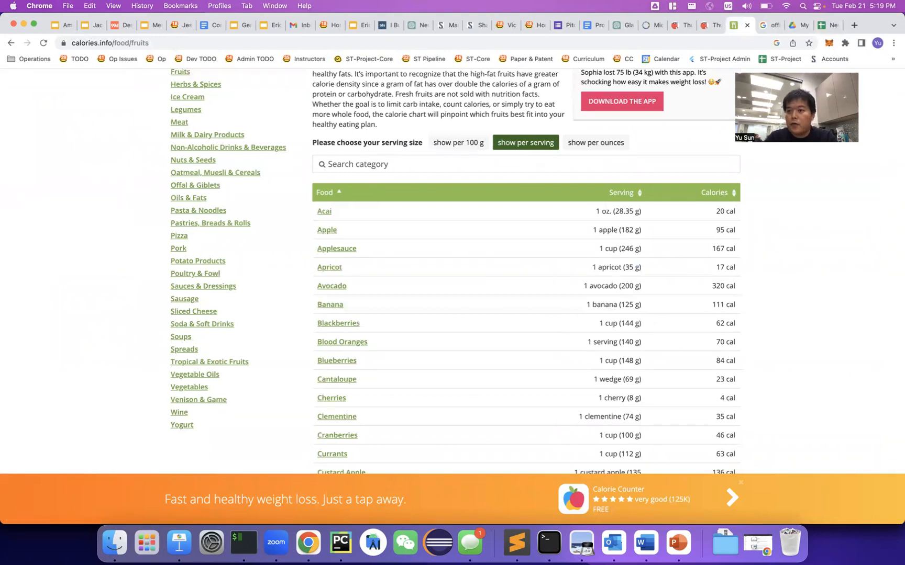
pyautogui.click(828, 27)
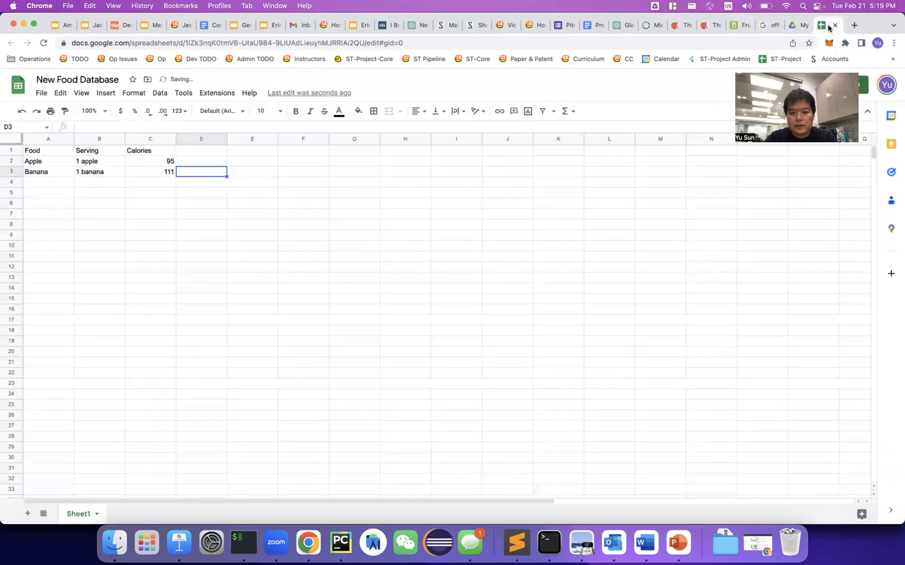
pyautogui.click(62, 182)
pyautogui.write('Cherries')
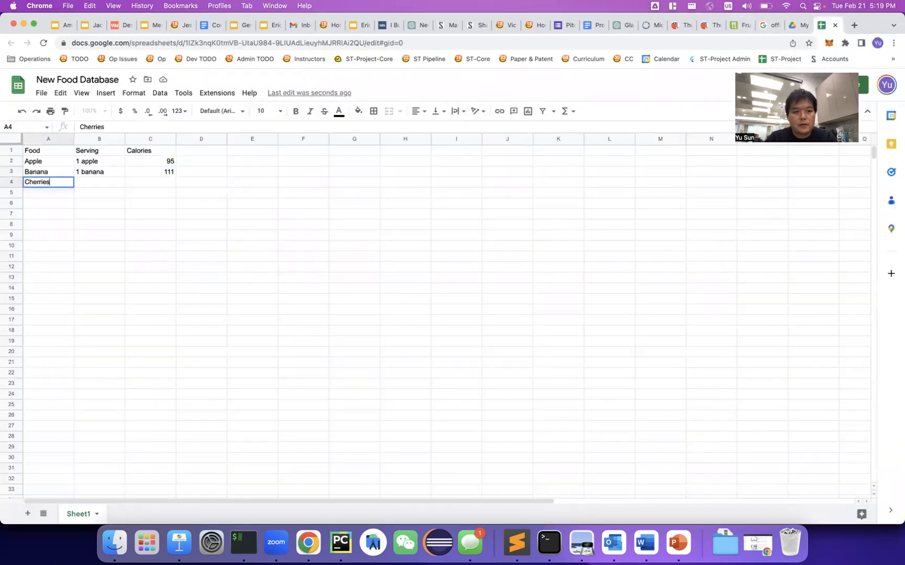
pyautogui.press('Return')
pyautogui.press('Up')
pyautogui.press('Right')
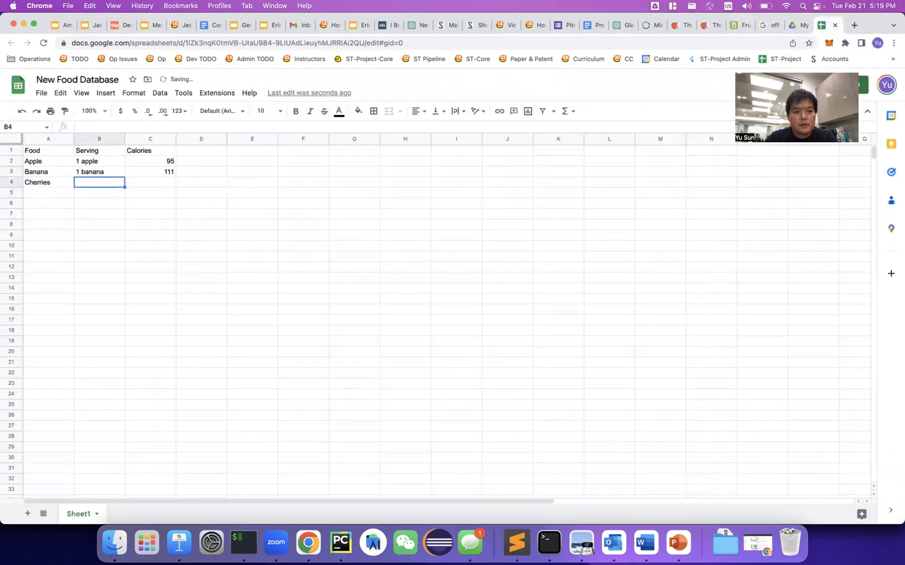
# Complete the Cherries row with the serving "1 cherry" and 4 calories.
pyautogui.write('1 ches')
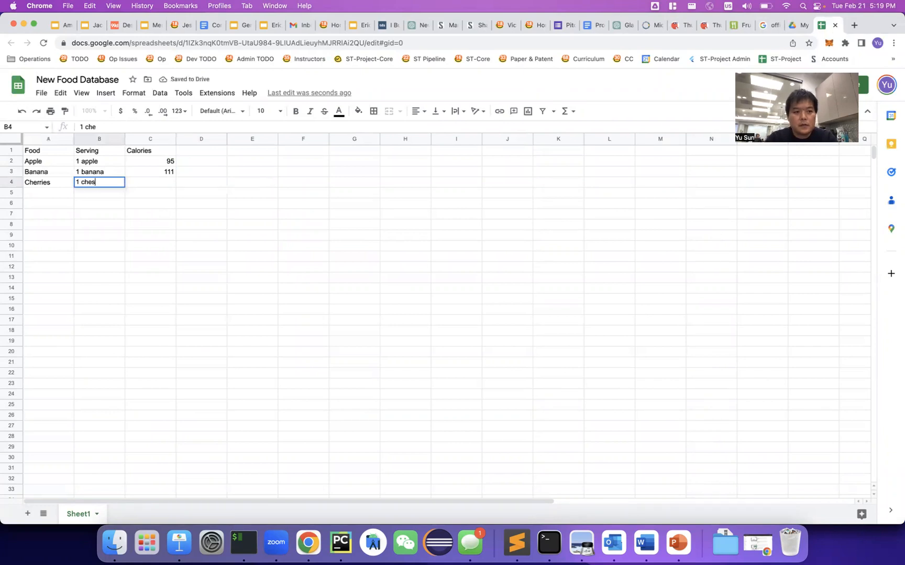
pyautogui.press('BackSpace')
pyautogui.write('rry')
pyautogui.press('Return')
pyautogui.press('Up')
pyautogui.press('Right')
pyautogui.write('4')
pyautogui.press('Return')
pyautogui.press('Down')
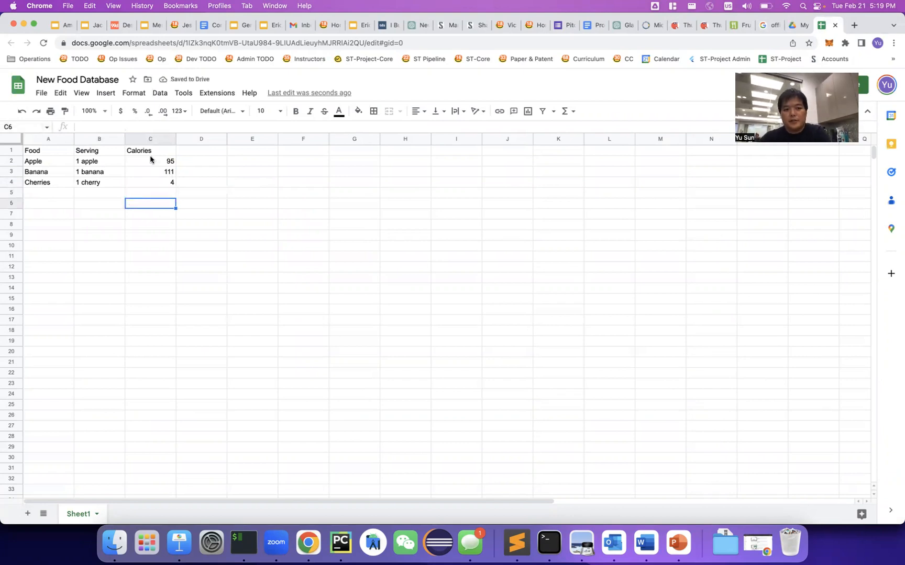
# Review the header row and the food entries in the spreadsheet's first column.
pyautogui.click(208, 158)
pyautogui.press('Down')
pyautogui.press('Up')
pyautogui.press('Up')
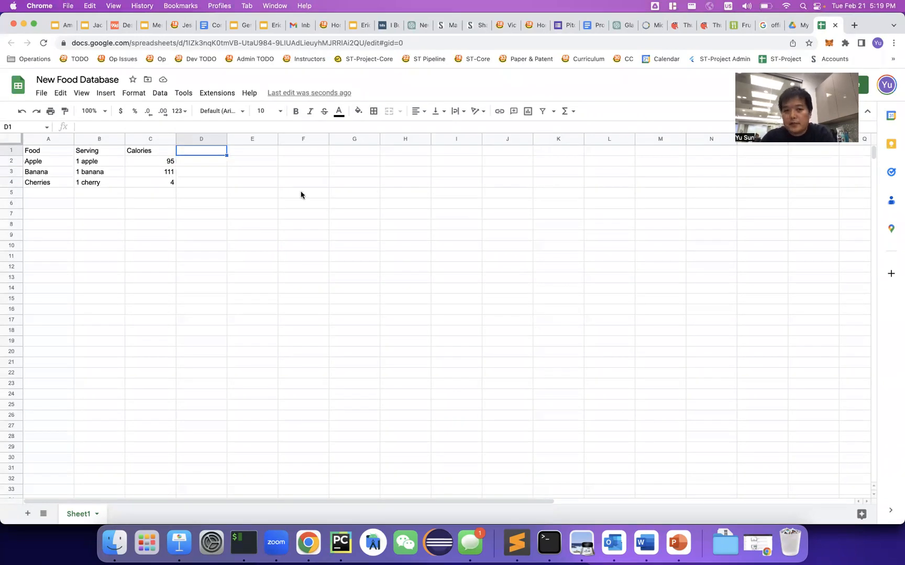
pyautogui.click(142, 151)
pyautogui.click(79, 150)
pyautogui.click(63, 153)
pyautogui.click(61, 165)
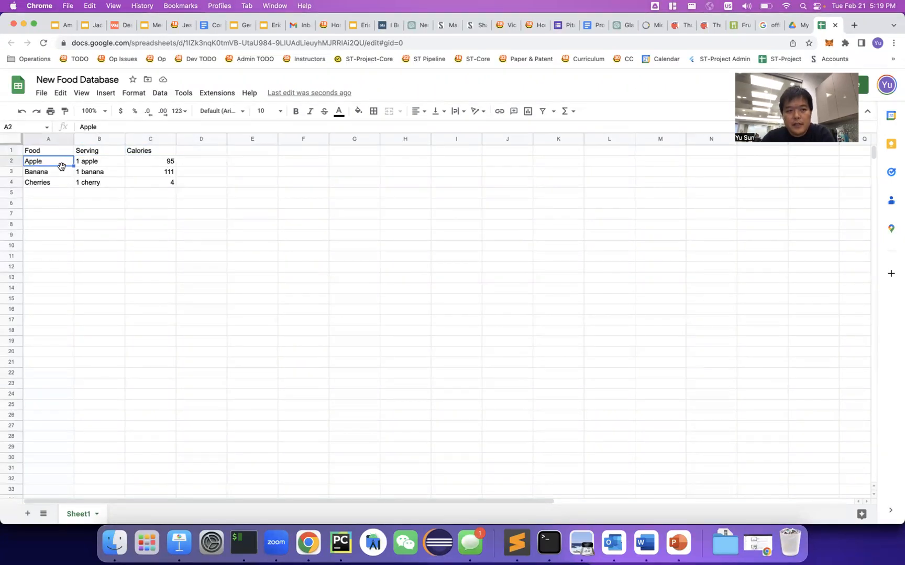
pyautogui.click(61, 173)
pyautogui.click(63, 183)
pyautogui.click(65, 195)
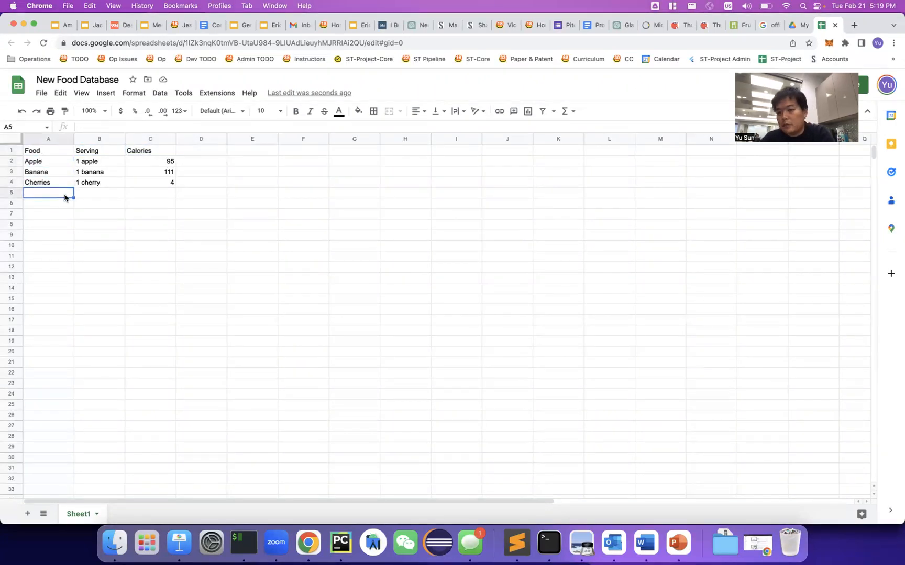
# Return to the Thunkable project and delete the two sample labels, Apple and Orange, from Screen2.
pyautogui.click(706, 26)
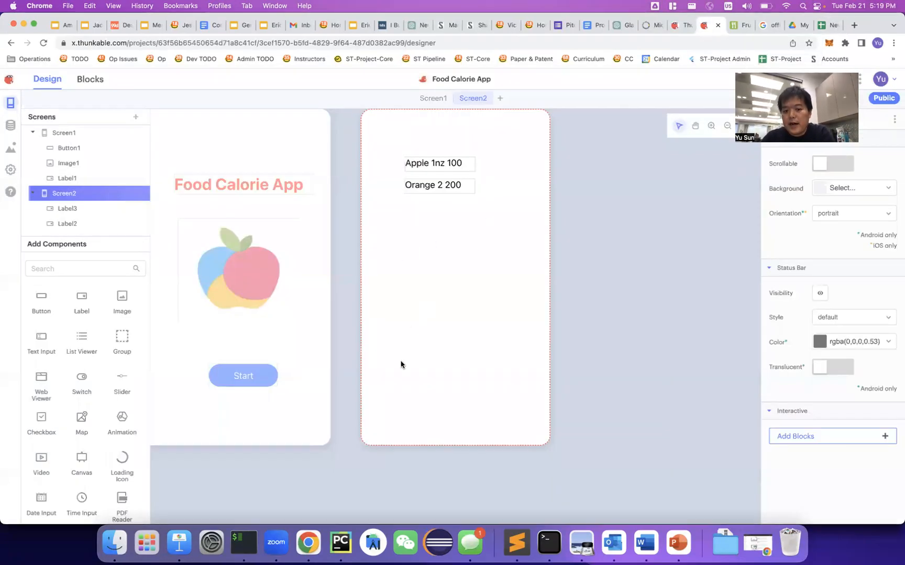
pyautogui.click(464, 156)
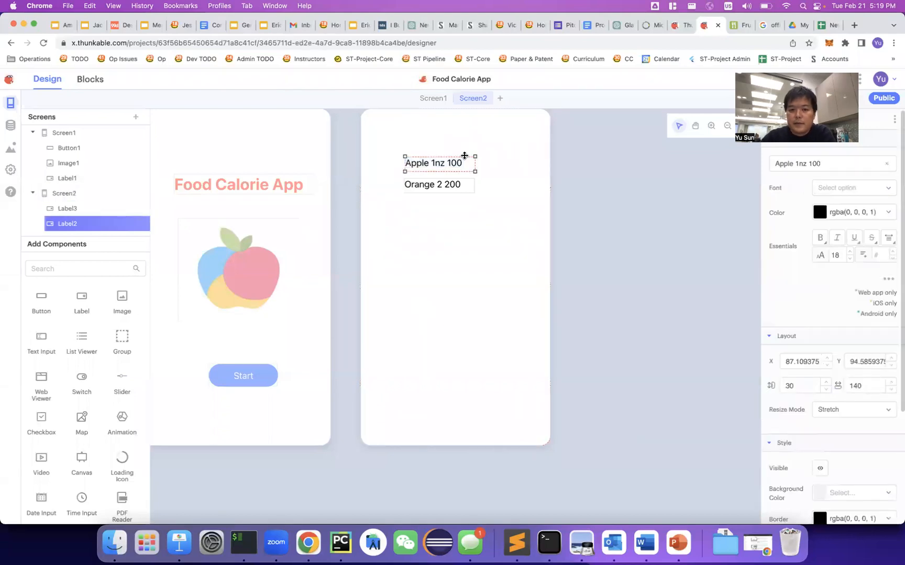
pyautogui.click(463, 189)
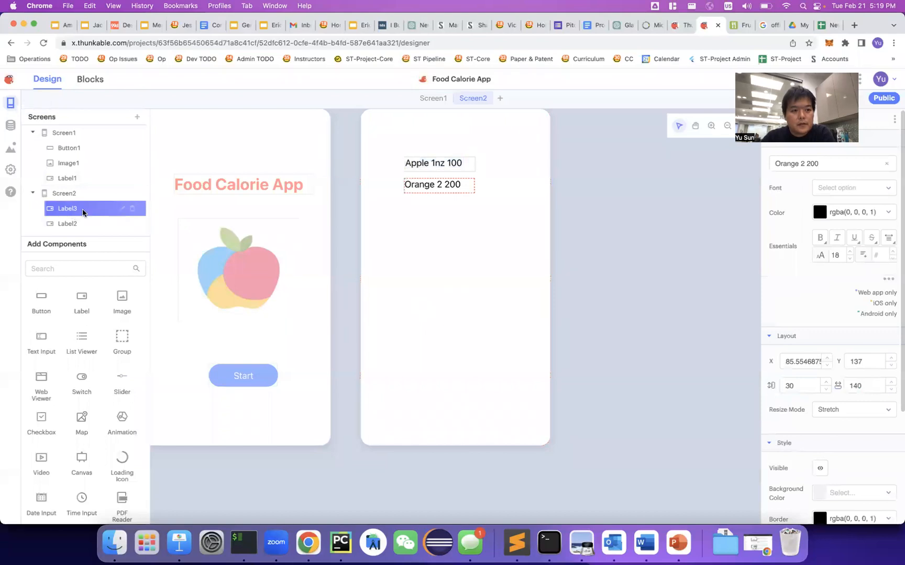
pyautogui.click(133, 208)
pyautogui.click(522, 192)
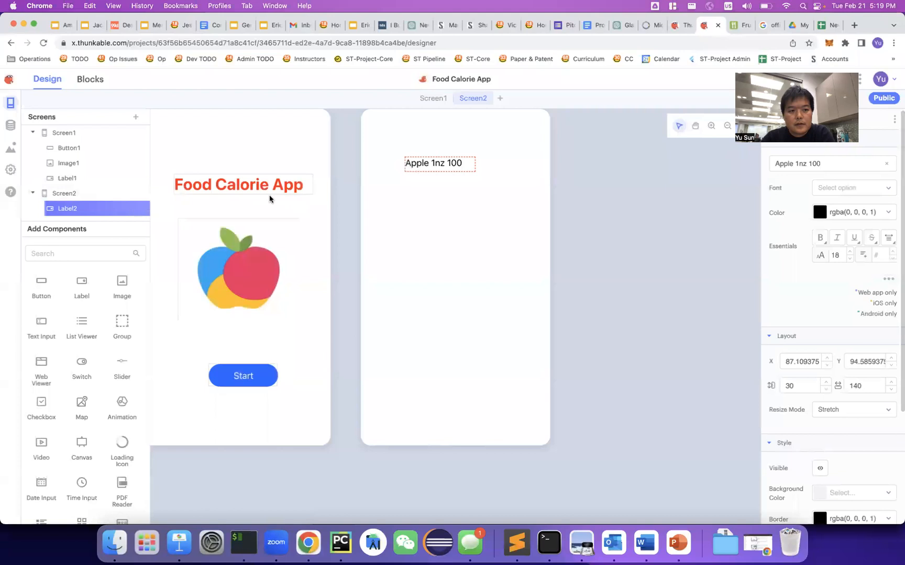
pyautogui.click(134, 209)
pyautogui.click(511, 193)
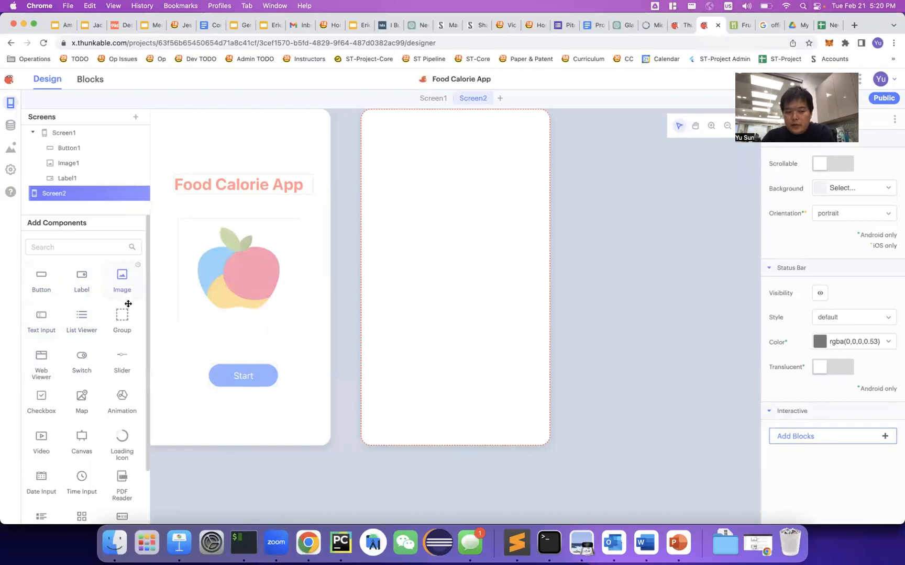
pyautogui.scroll(-2, 96, 373)
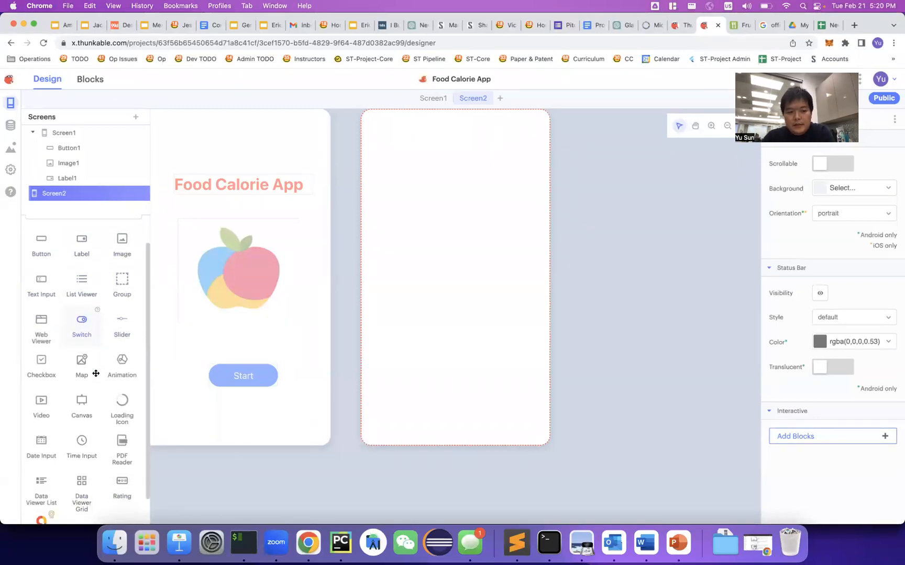
pyautogui.scroll(-1, 95, 372)
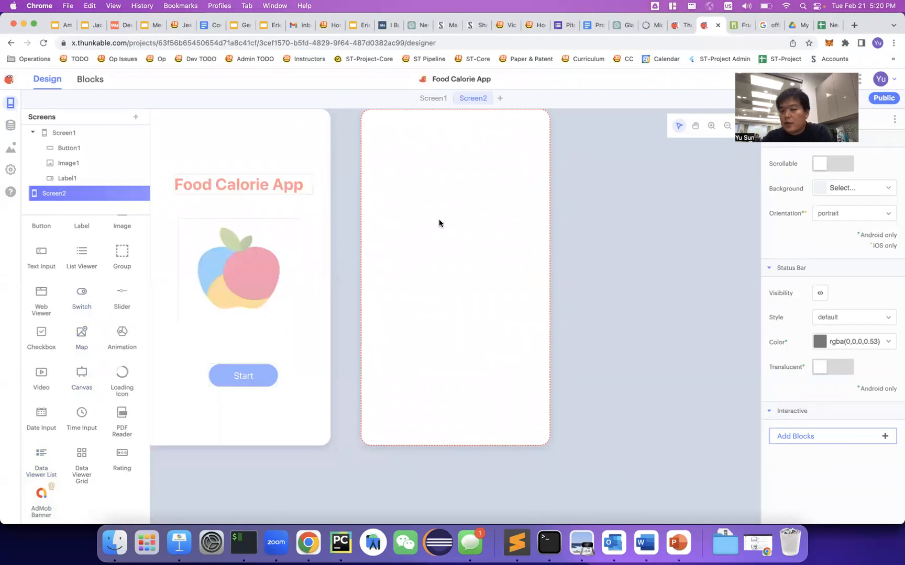
pyautogui.click(827, 27)
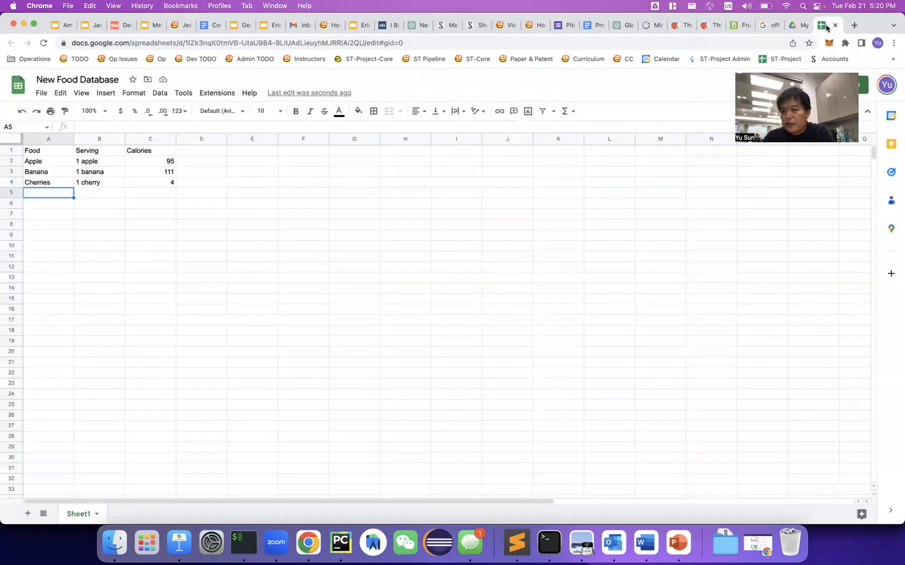
pyautogui.click(707, 29)
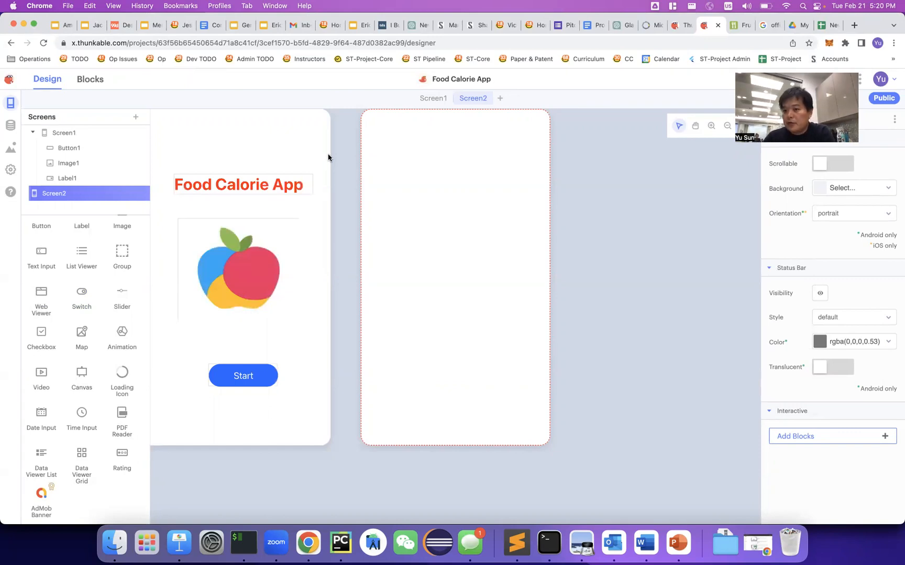
# Start a new data source from Google Sheets and name it "New Food Database".
pyautogui.click(11, 126)
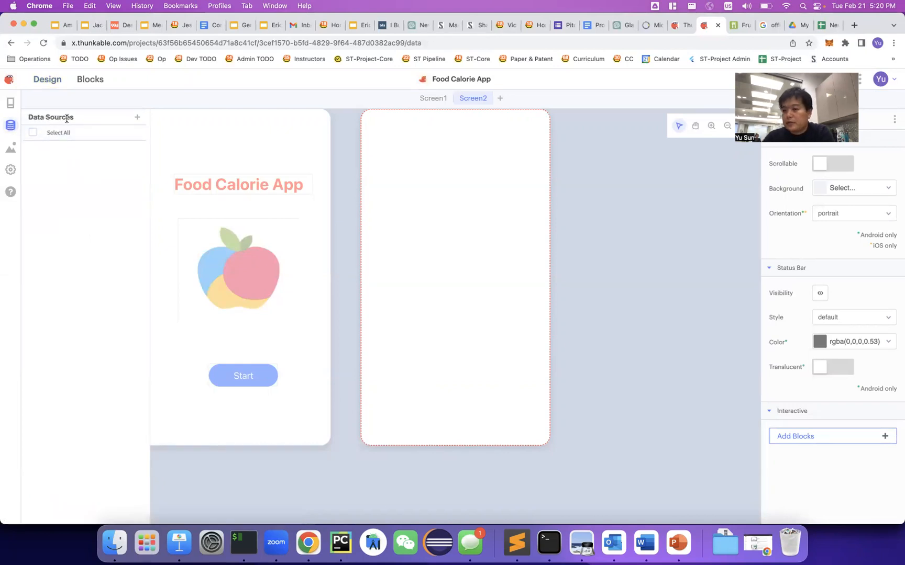
pyautogui.click(138, 119)
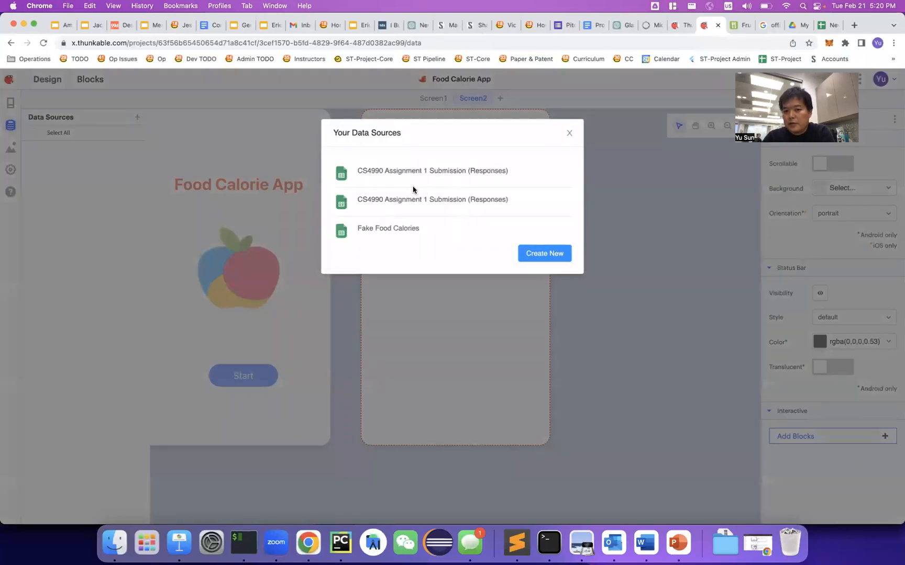
pyautogui.click(545, 254)
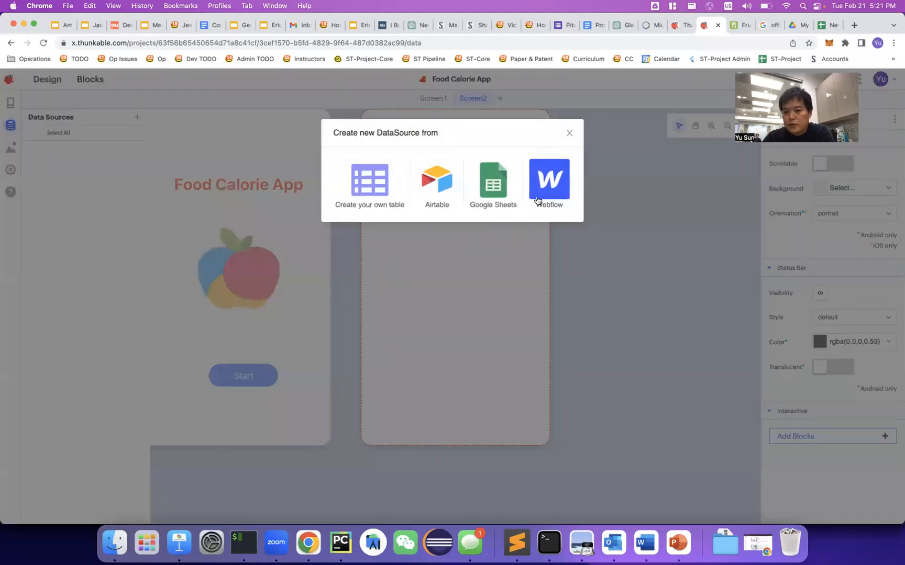
pyautogui.click(492, 177)
pyautogui.click(472, 187)
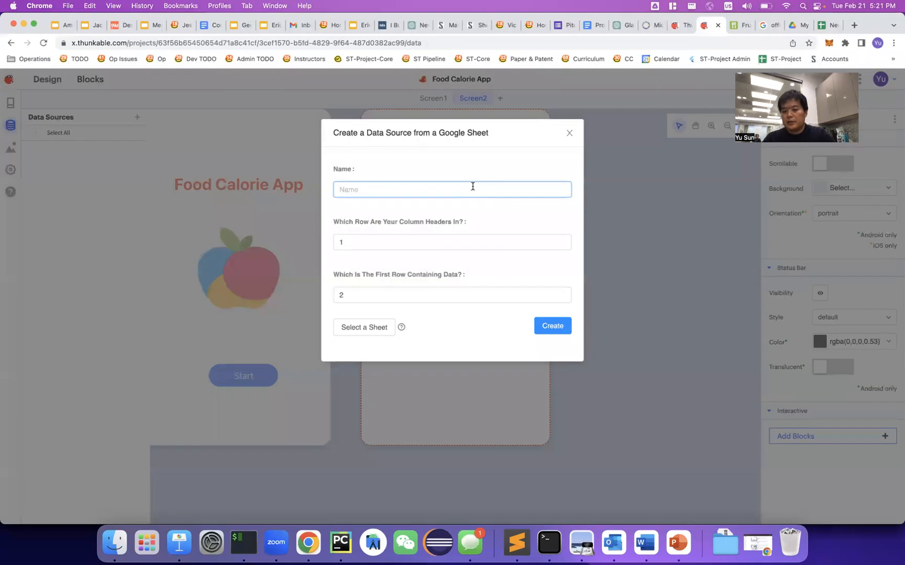
pyautogui.write('New Food Database')
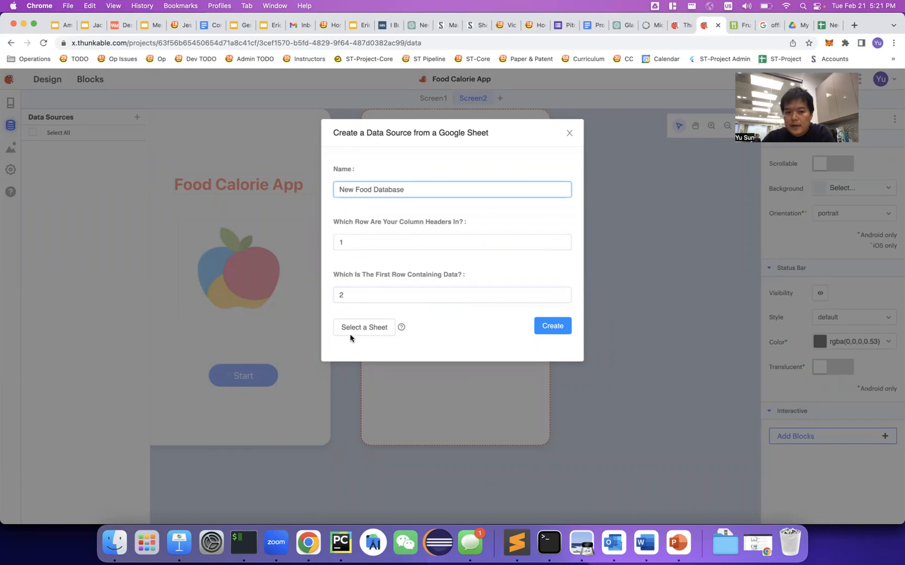
# Link the New Food Database spreadsheet to the data source and create it.
pyautogui.click(366, 330)
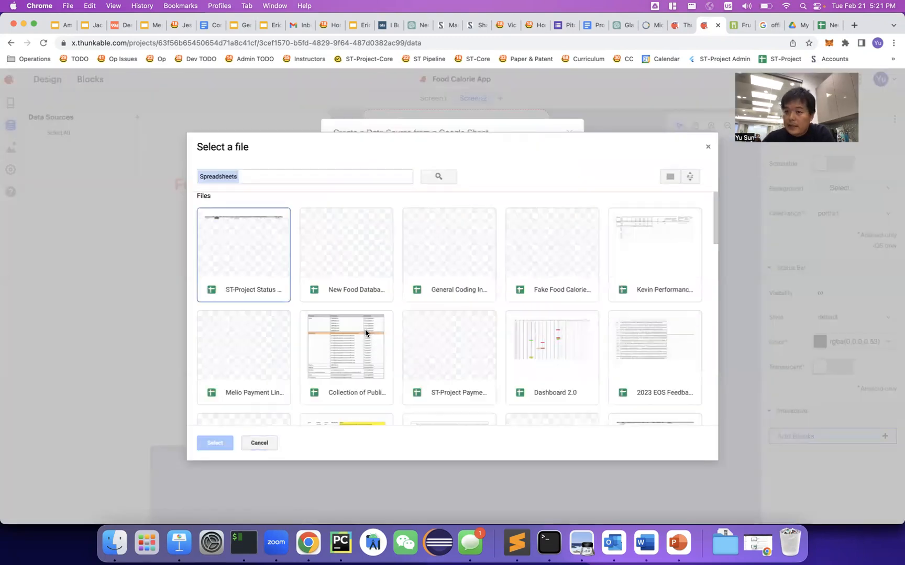
pyautogui.click(363, 269)
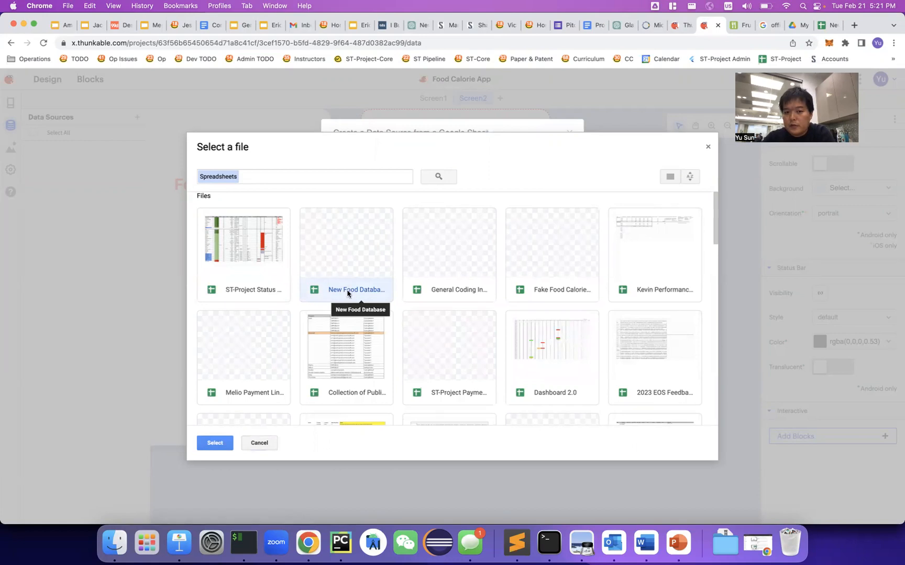
pyautogui.click(217, 442)
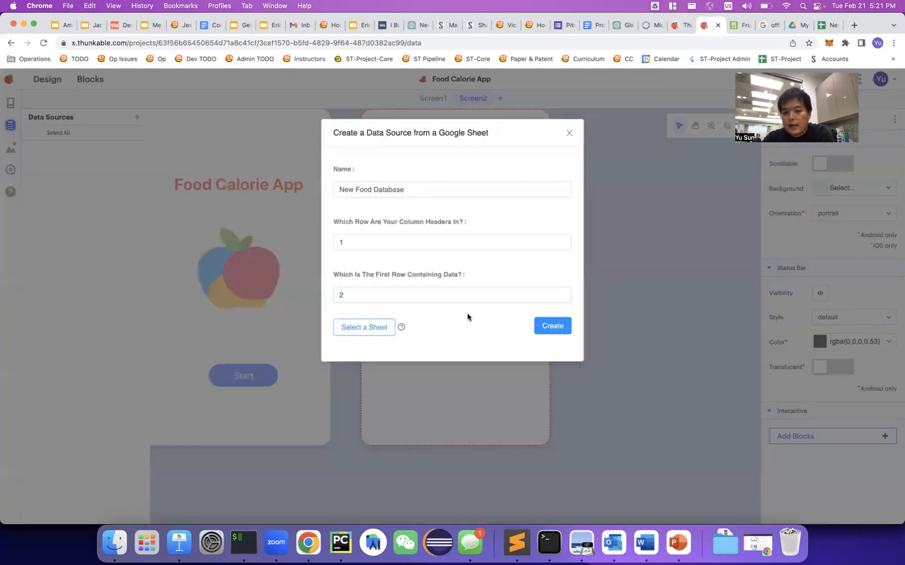
pyautogui.click(560, 326)
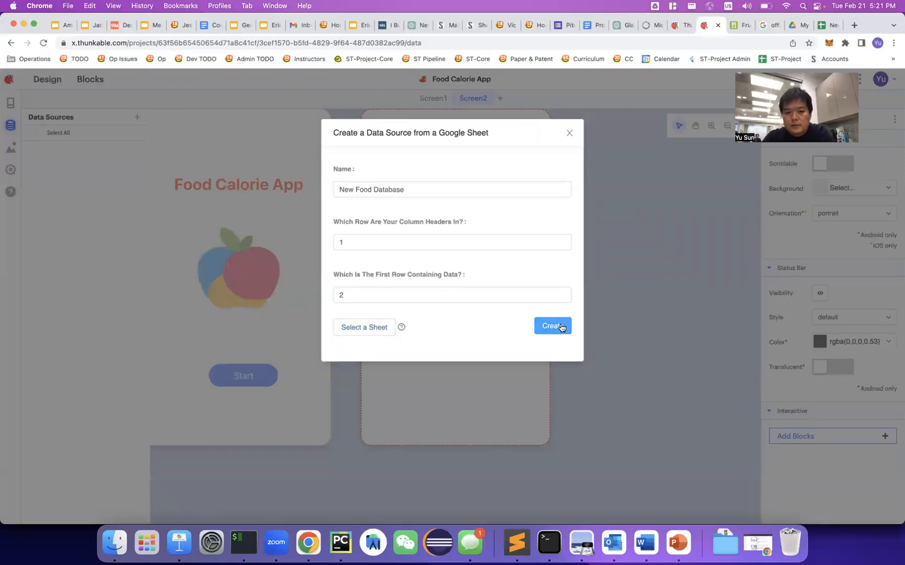
pyautogui.click(560, 327)
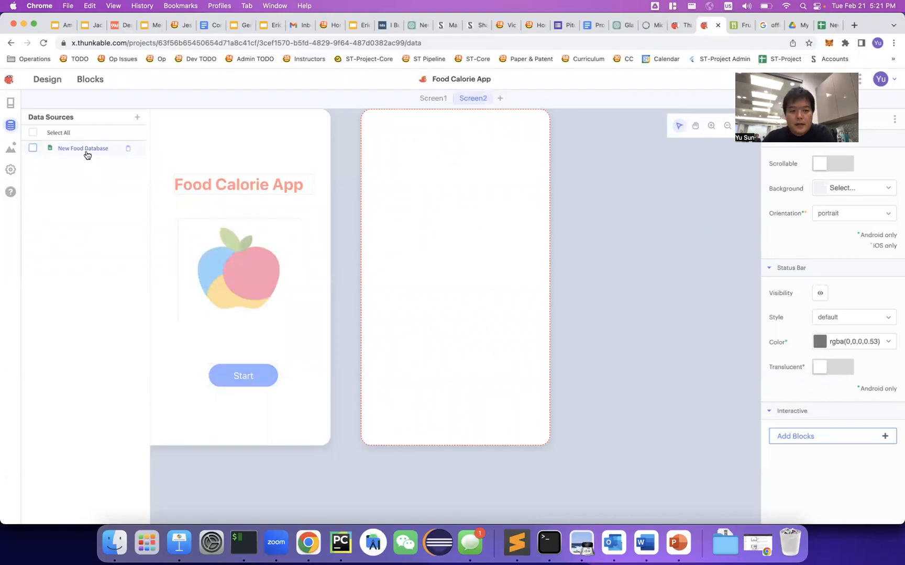
# Add a Data Viewer List to Screen2 and enlarge it to cover most of the screen's lower area.
pyautogui.click(9, 106)
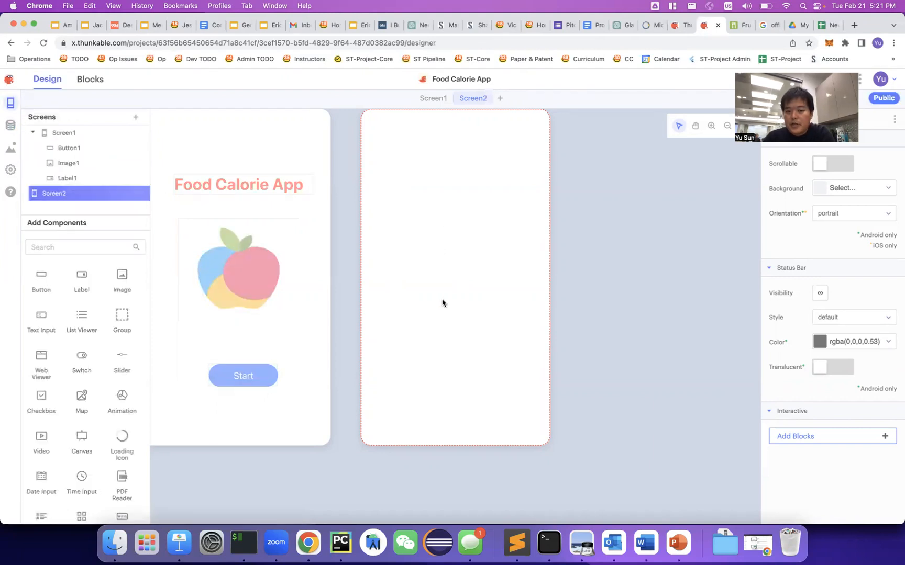
pyautogui.scroll(-3, 79, 413)
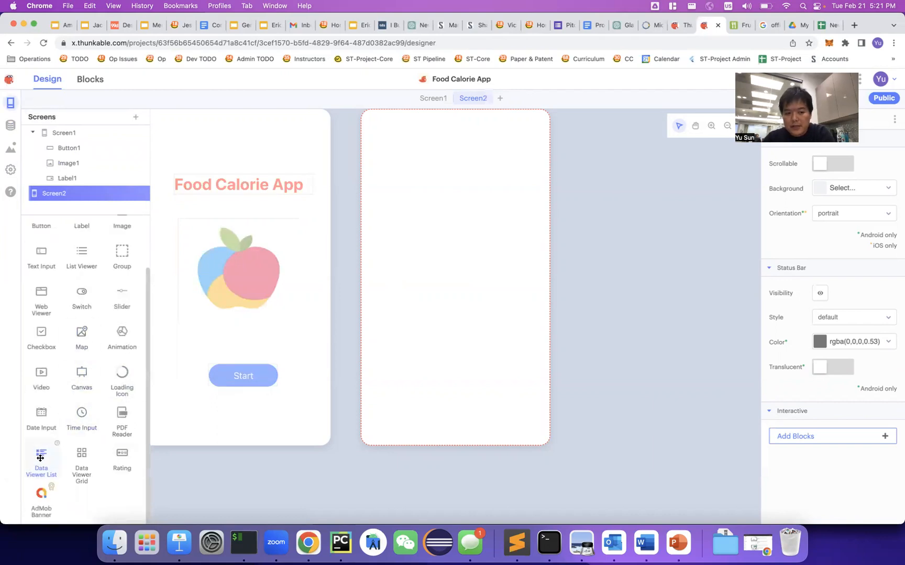
pyautogui.moveTo(40, 463); pyautogui.dragTo(409, 202)
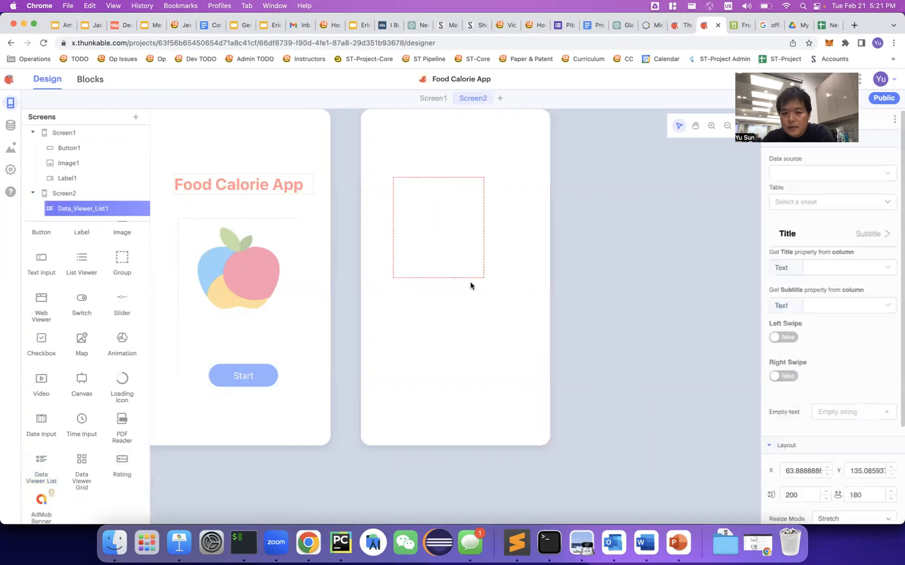
pyautogui.moveTo(484, 278); pyautogui.dragTo(510, 417)
pyautogui.click(407, 474)
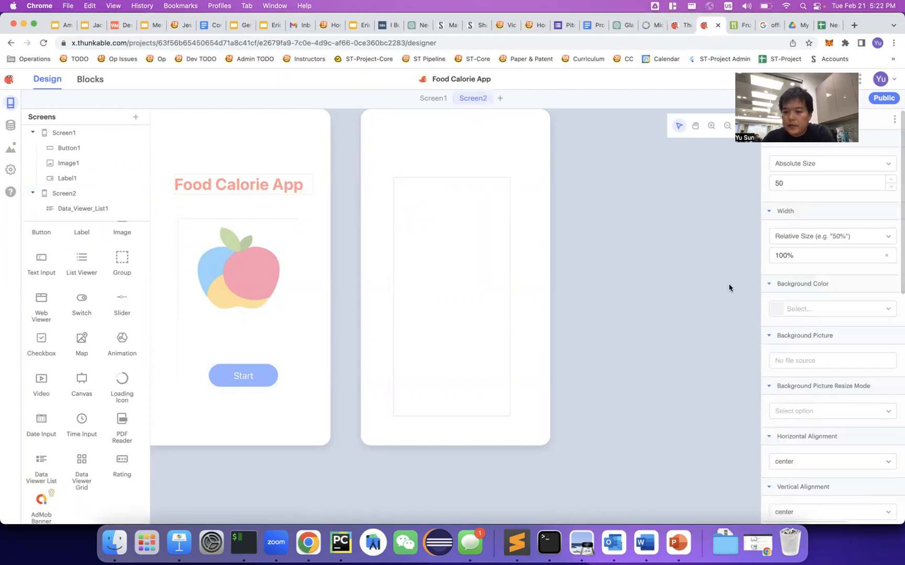
# Widen the Data Viewer List on both sides and lower its top edge, making it about 281 wide and 456 high.
pyautogui.click(10, 124)
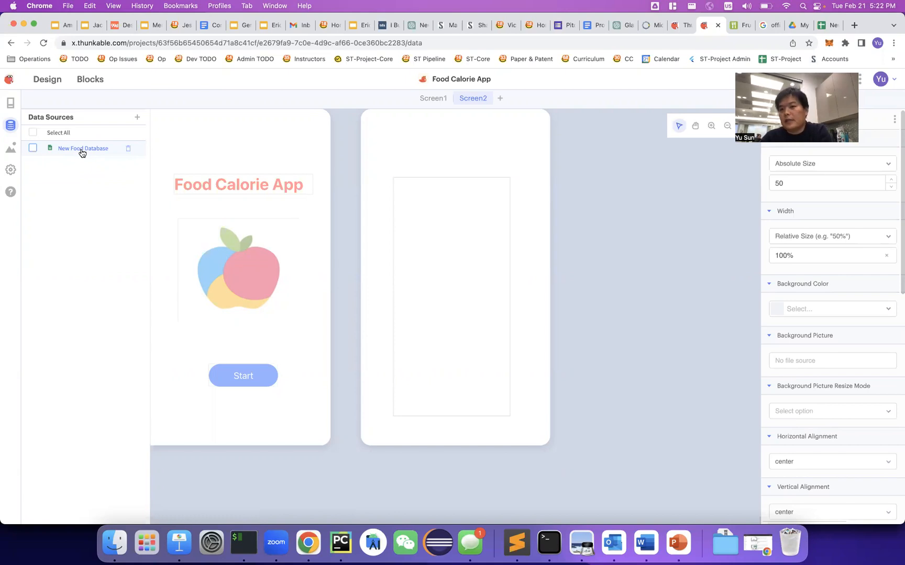
pyautogui.click(503, 212)
pyautogui.moveTo(511, 177); pyautogui.dragTo(524, 180)
pyautogui.click(458, 222)
pyautogui.moveTo(393, 180); pyautogui.dragTo(382, 180)
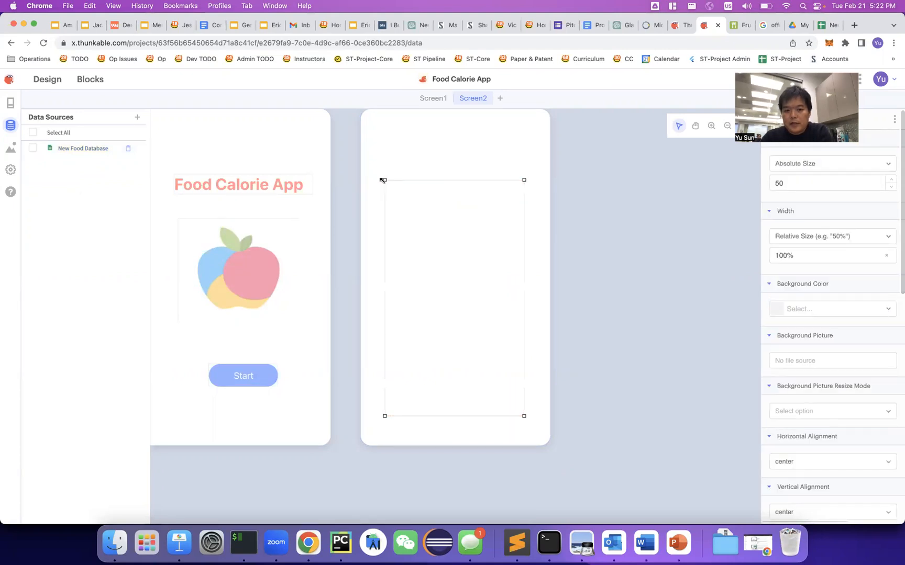
pyautogui.click(491, 246)
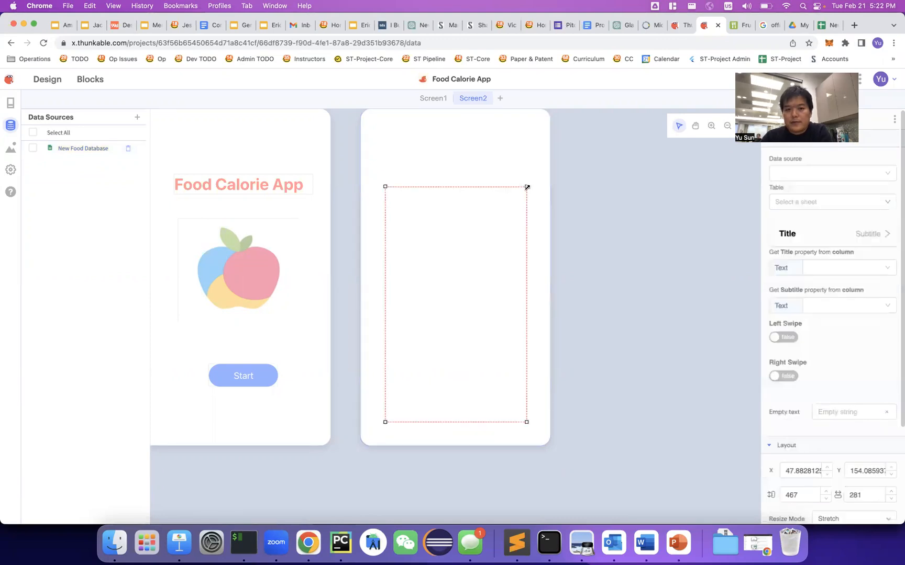
pyautogui.click(607, 156)
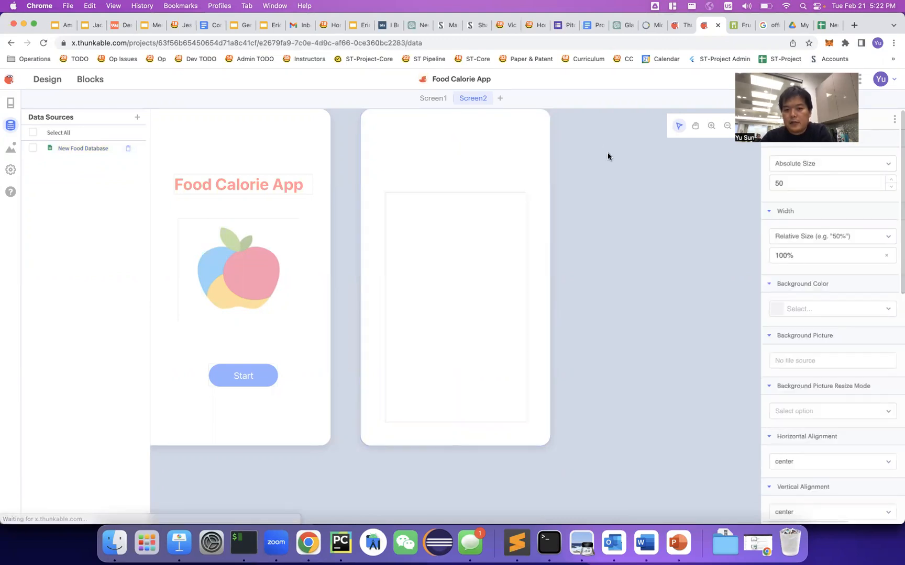
# Set the Data Viewer List's data source to New Food Database, using Sheet1 as its table.
pyautogui.click(471, 245)
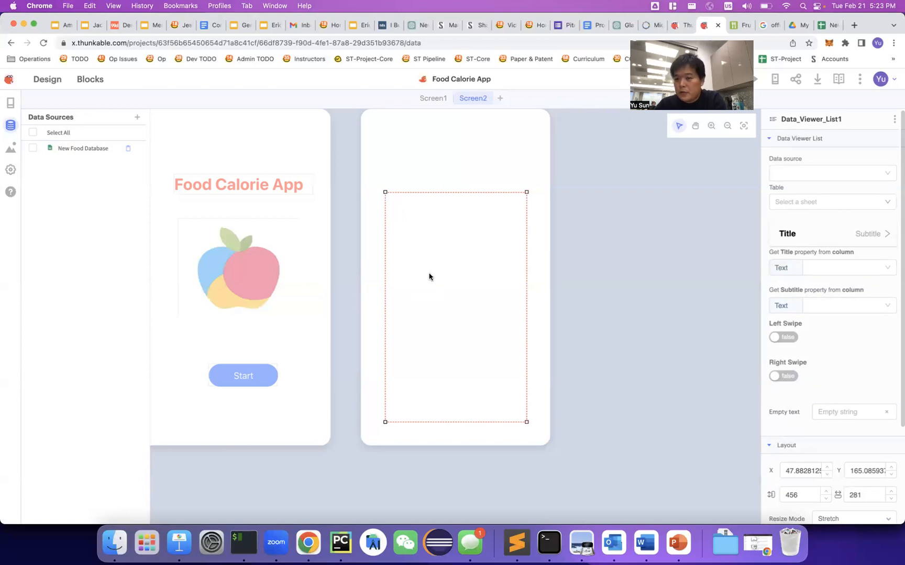
pyautogui.click(803, 173)
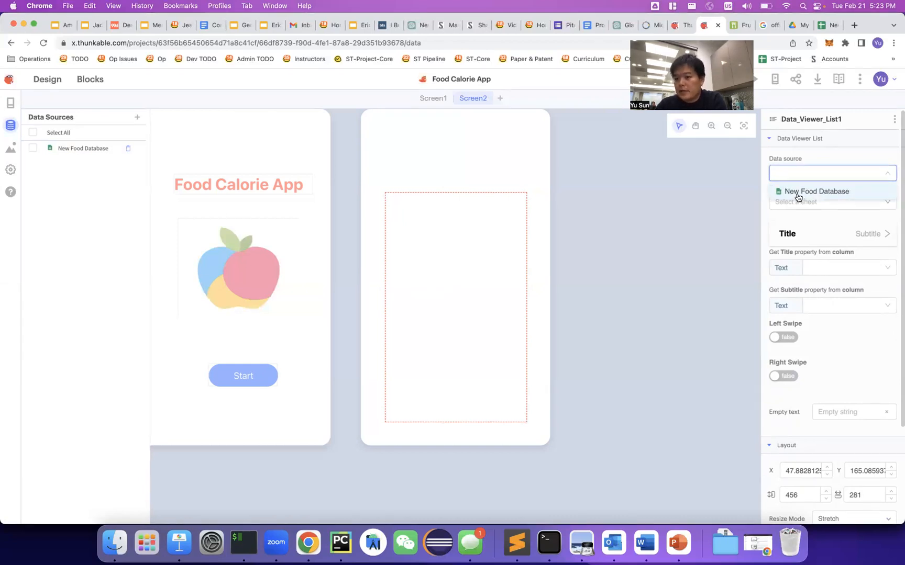
pyautogui.click(799, 197)
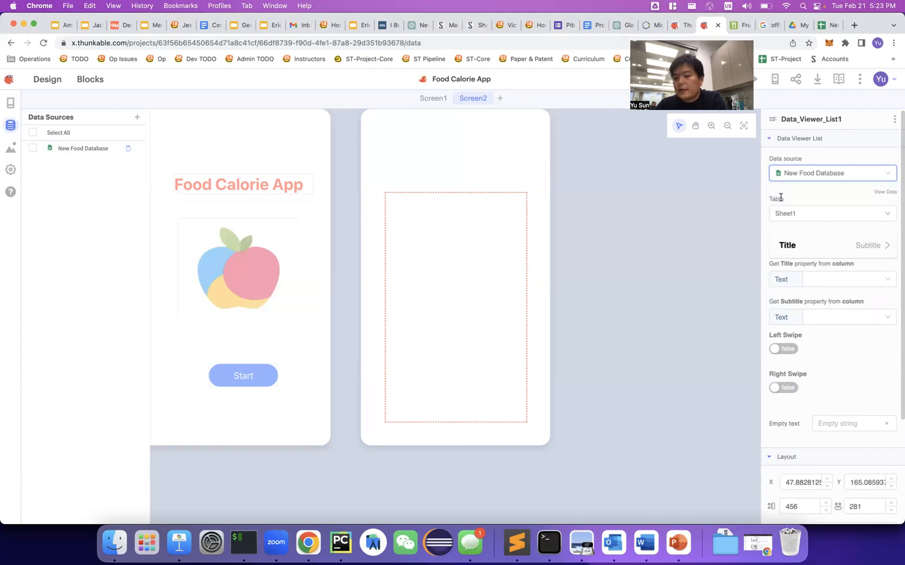
pyautogui.click(804, 216)
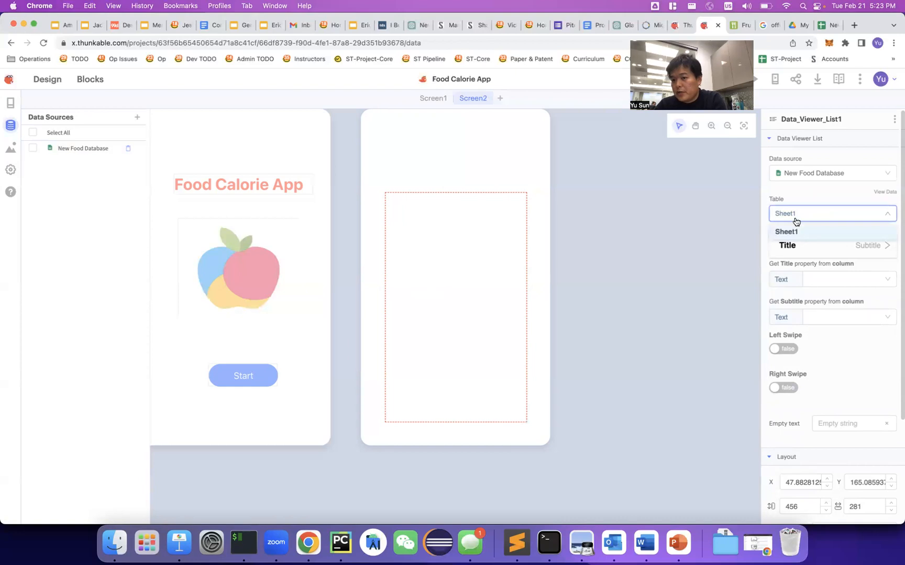
pyautogui.click(790, 210)
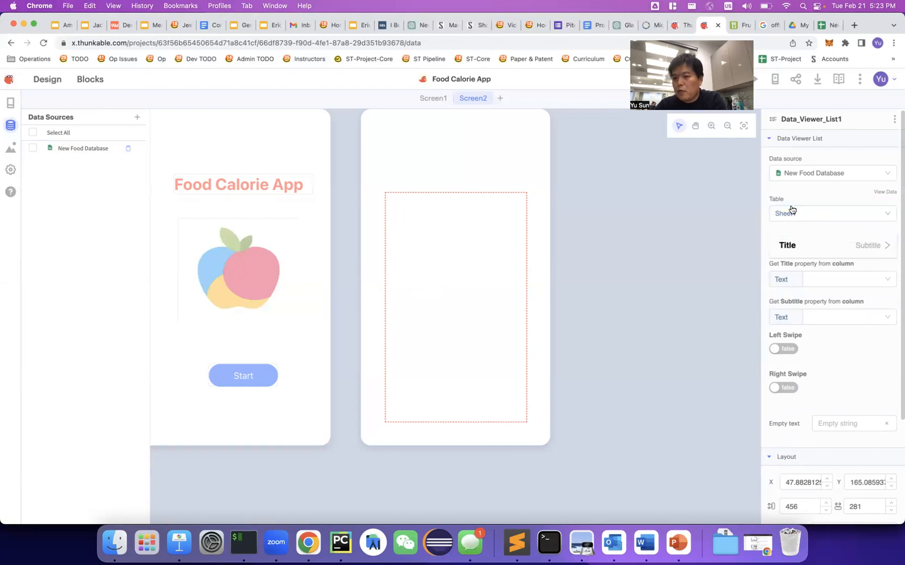
# Review the available row layouts for the Data Viewer List and choose the title-and-subtitle layout without an image.
pyautogui.click(830, 250)
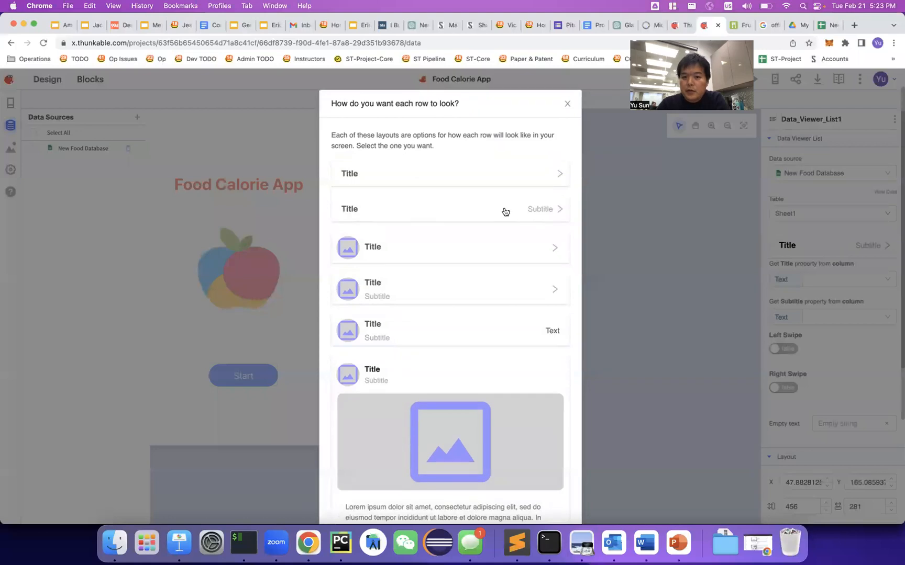
pyautogui.scroll(-3, 426, 249)
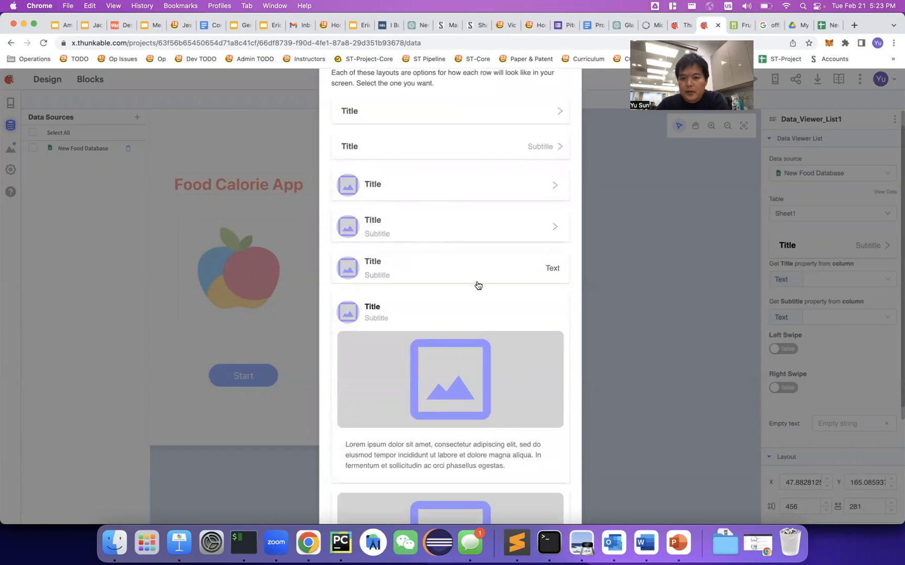
pyautogui.scroll(-4, 435, 276)
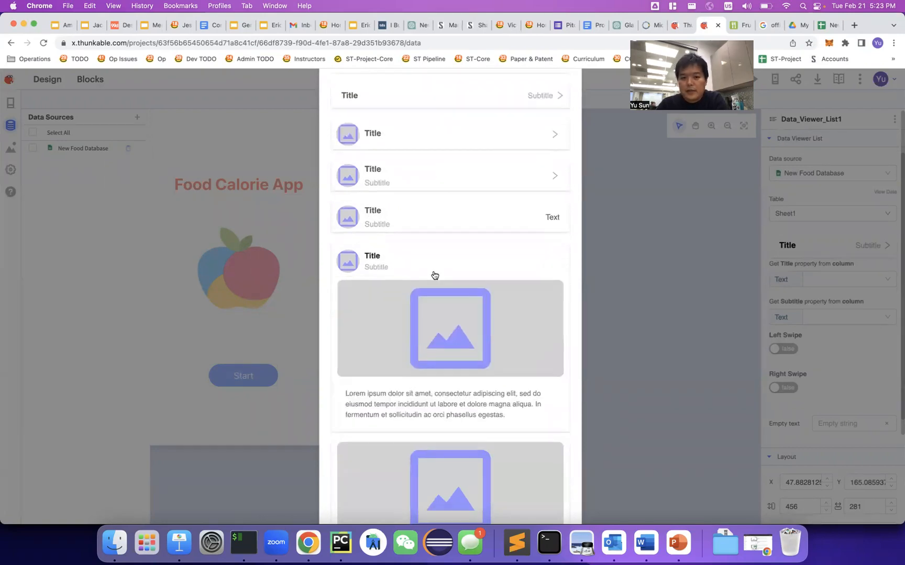
pyautogui.scroll(-4, 413, 331)
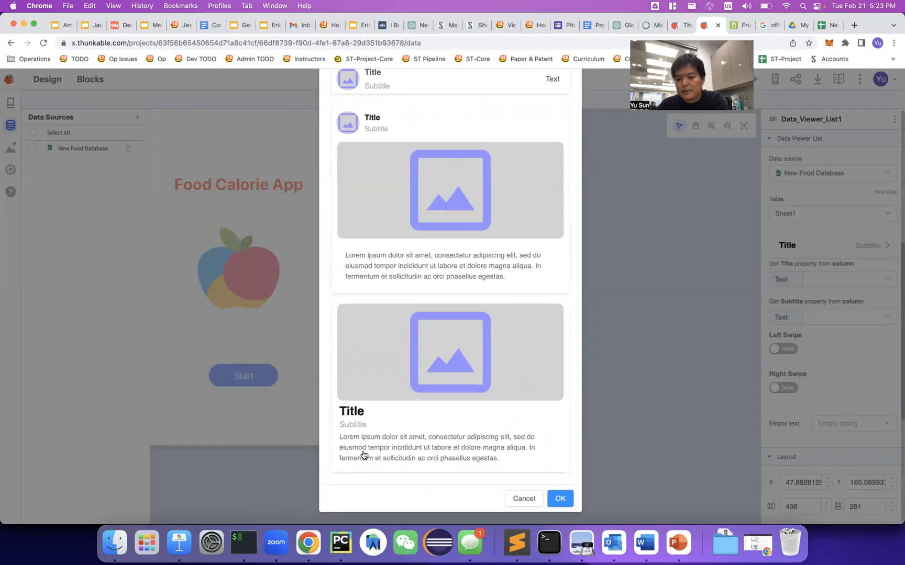
pyautogui.scroll(8, 456, 328)
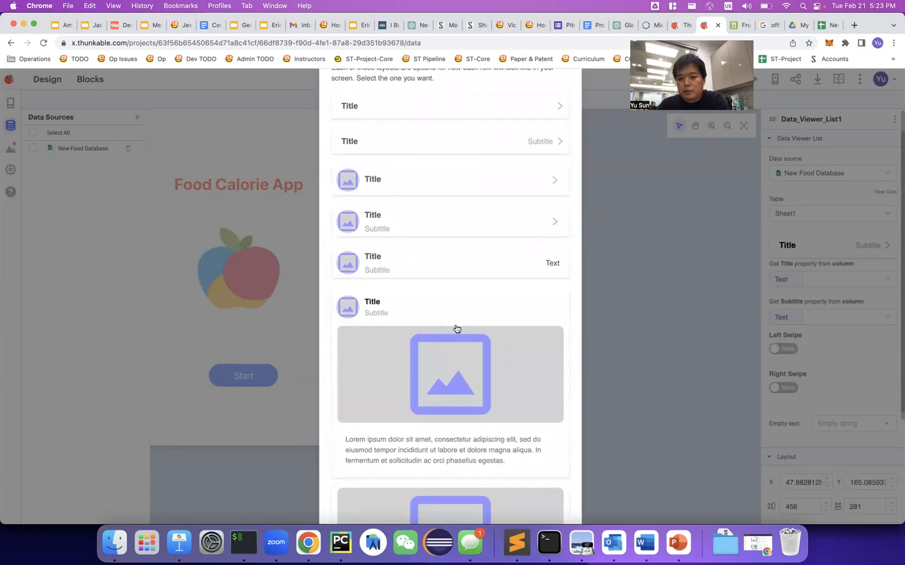
pyautogui.scroll(4, 456, 328)
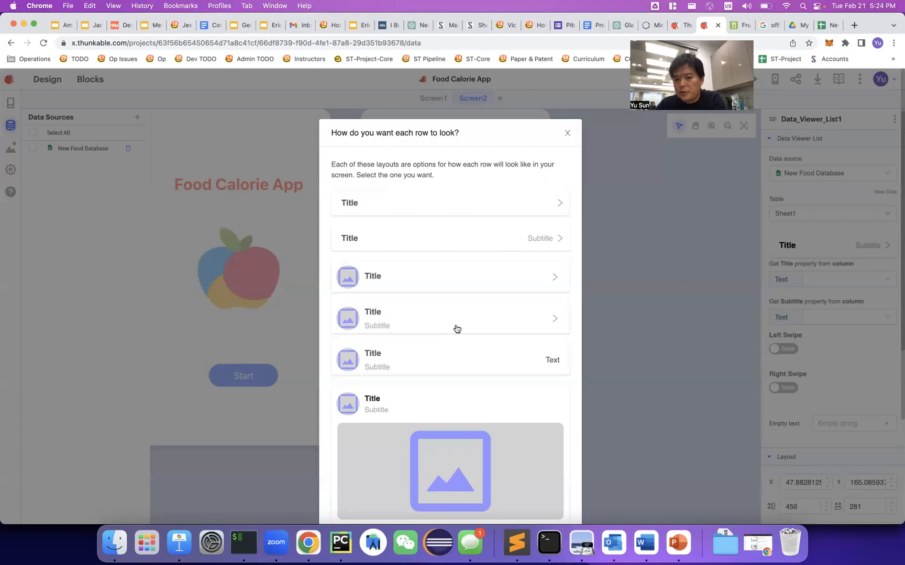
pyautogui.scroll(-12, 456, 328)
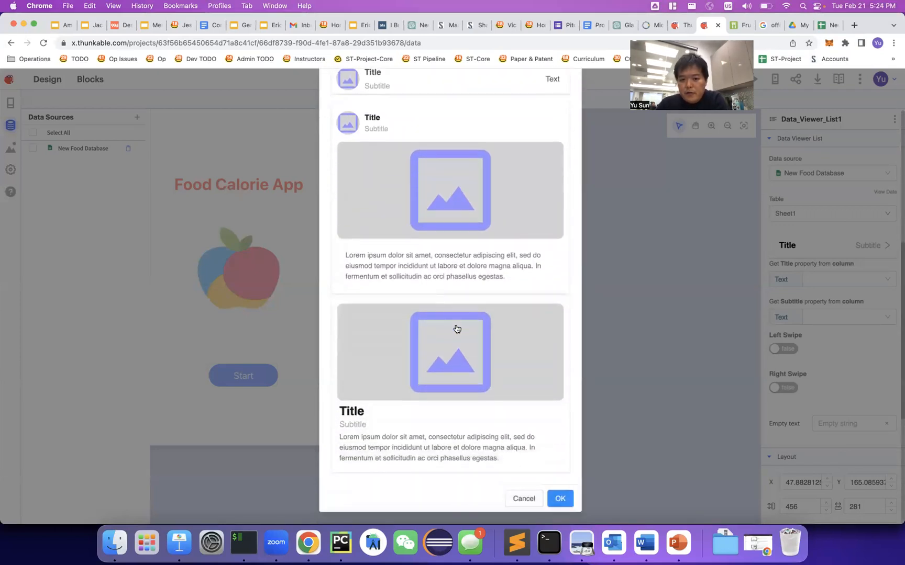
pyautogui.scroll(9, 456, 329)
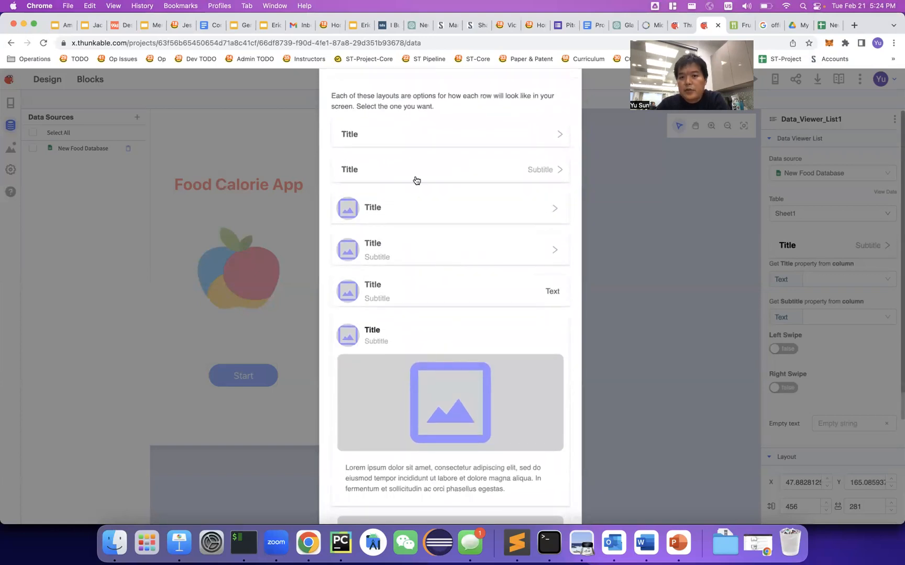
pyautogui.click(442, 176)
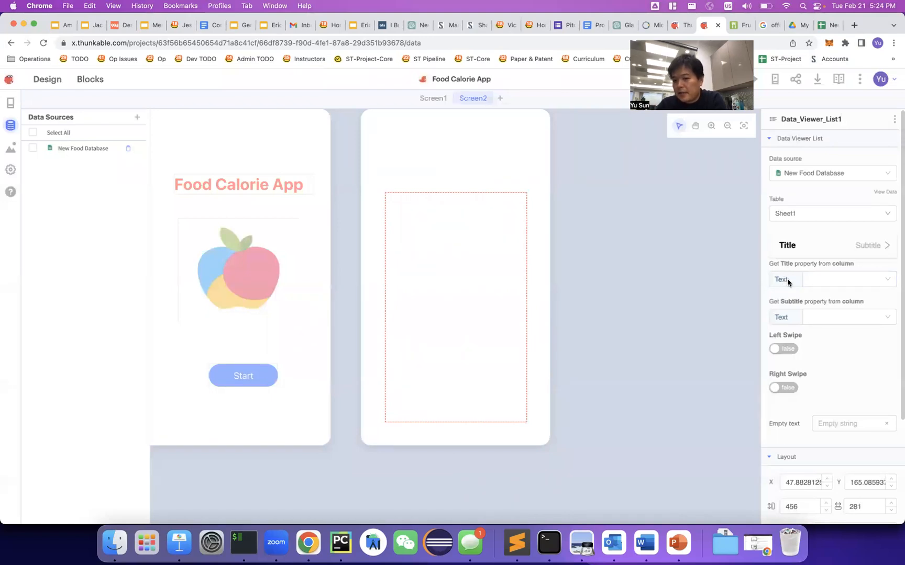
# Check the column headings in the first row of the New Food Database spreadsheet.
pyautogui.click(849, 282)
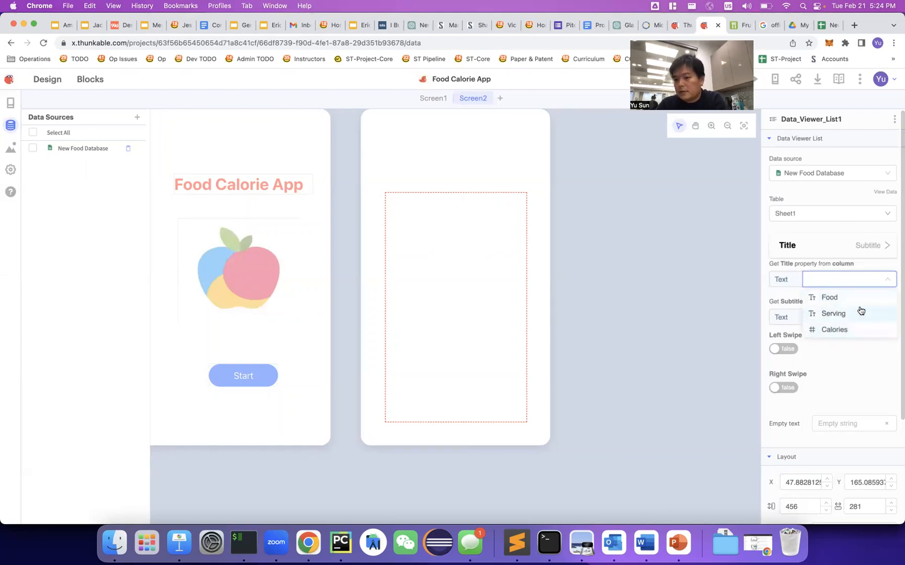
pyautogui.click(824, 24)
pyautogui.click(39, 153)
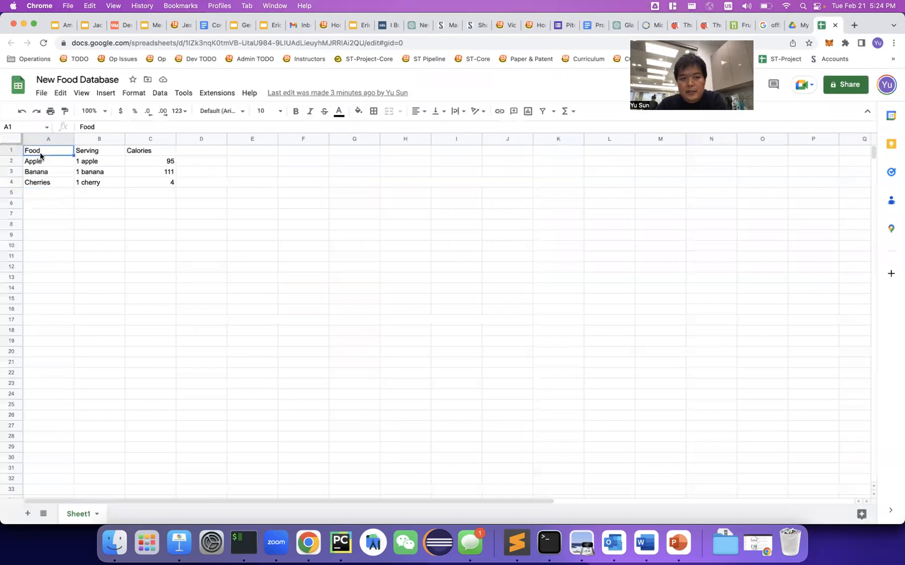
pyautogui.click(95, 152)
pyautogui.click(142, 152)
pyautogui.click(205, 153)
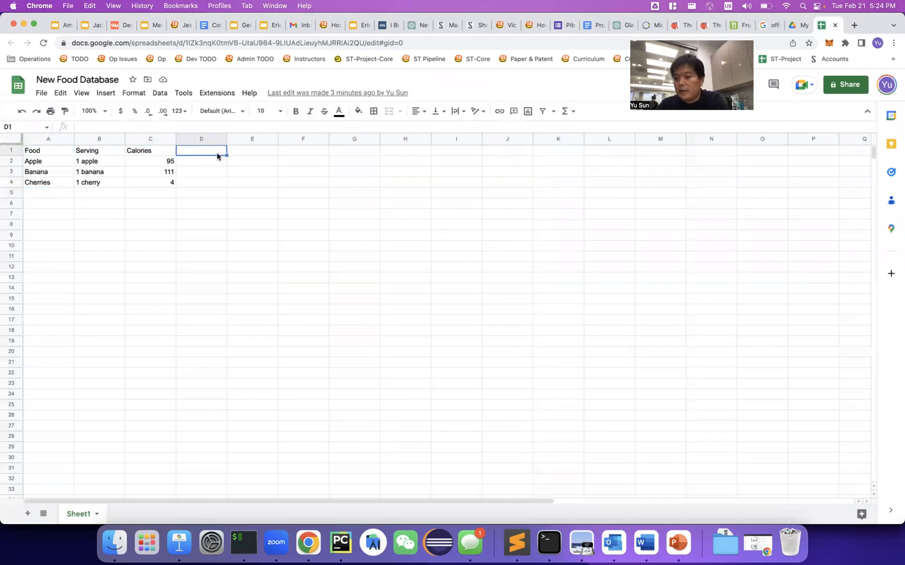
# Map the Data Viewer List's Title to the Food column and its Subtitle to the Calories column.
pyautogui.click(710, 24)
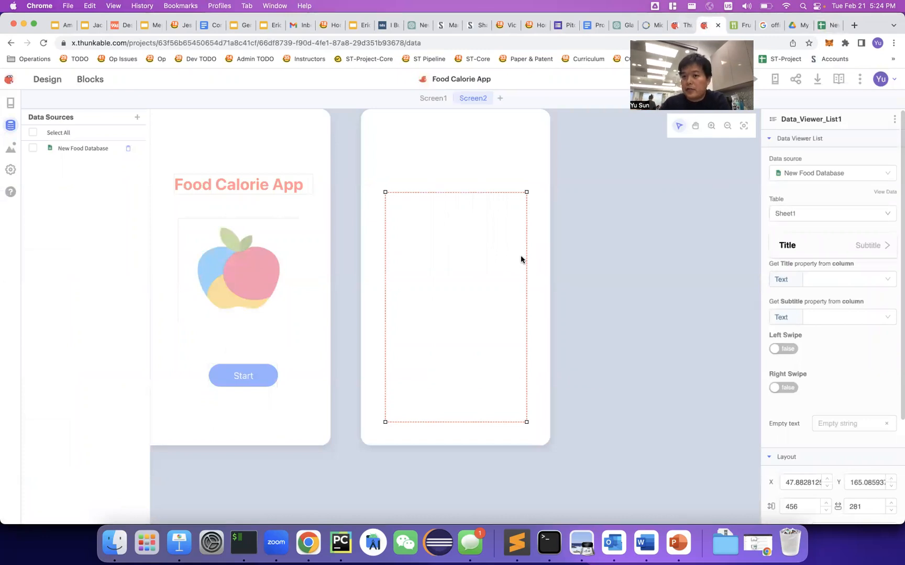
pyautogui.click(868, 280)
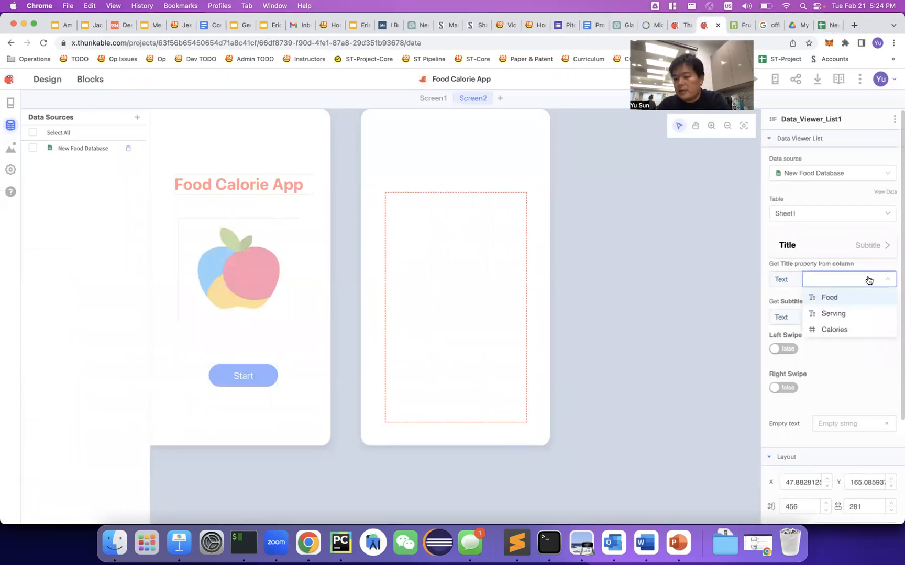
pyautogui.click(835, 299)
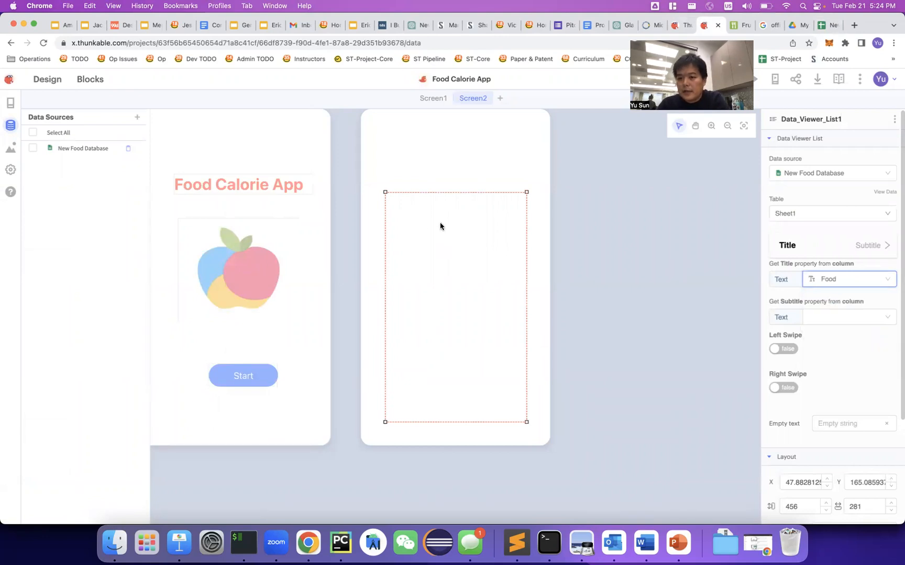
pyautogui.click(862, 318)
pyautogui.click(849, 369)
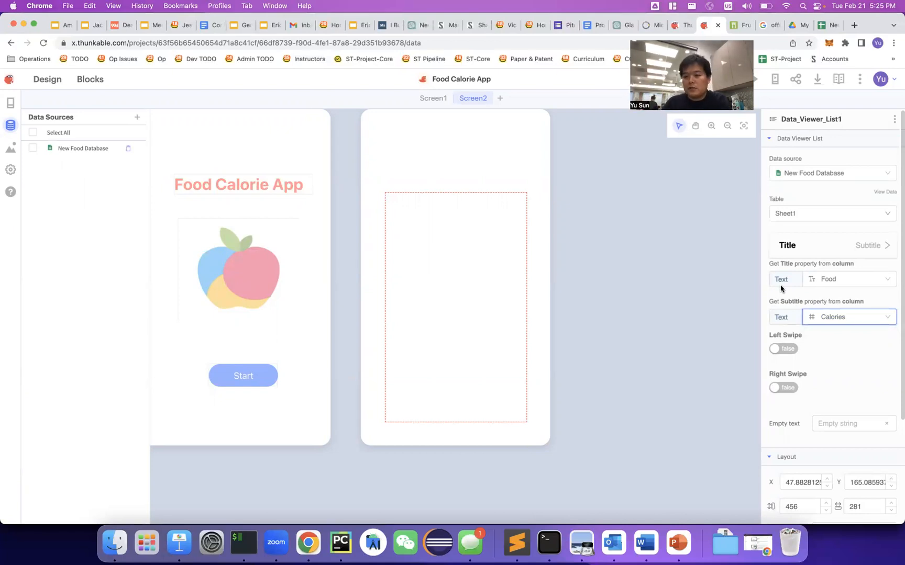
pyautogui.click(460, 258)
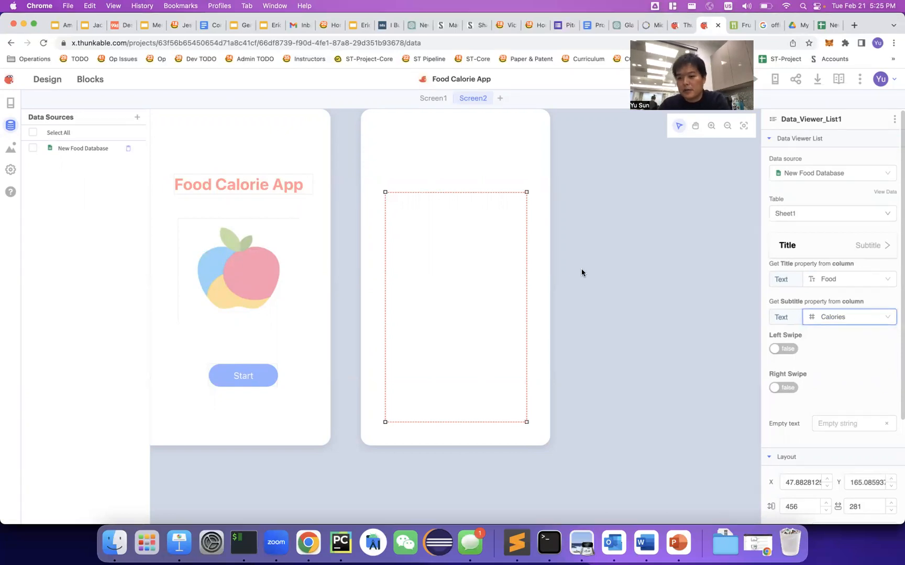
pyautogui.click(532, 268)
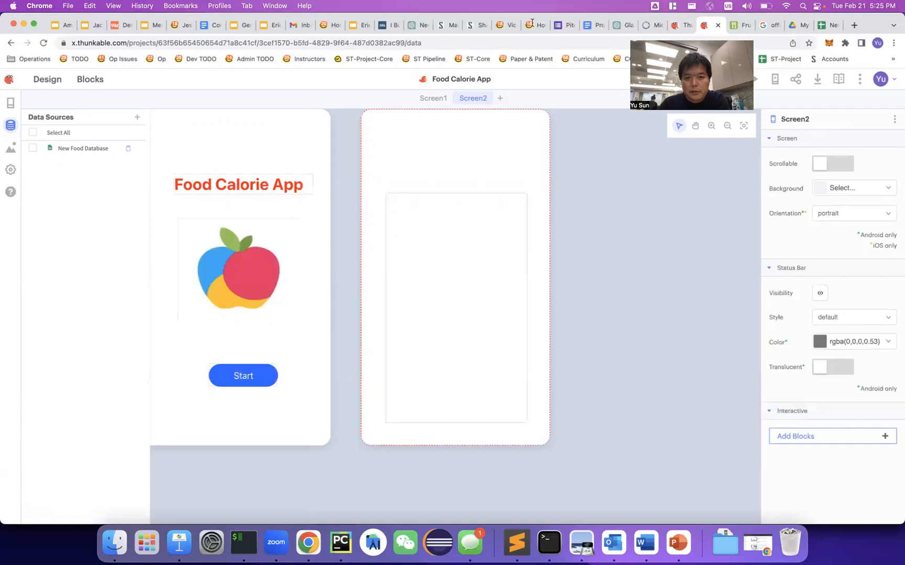
# Preview the app from Screen1, follow its Start button to the second screen, and return to editing.
pyautogui.click(434, 99)
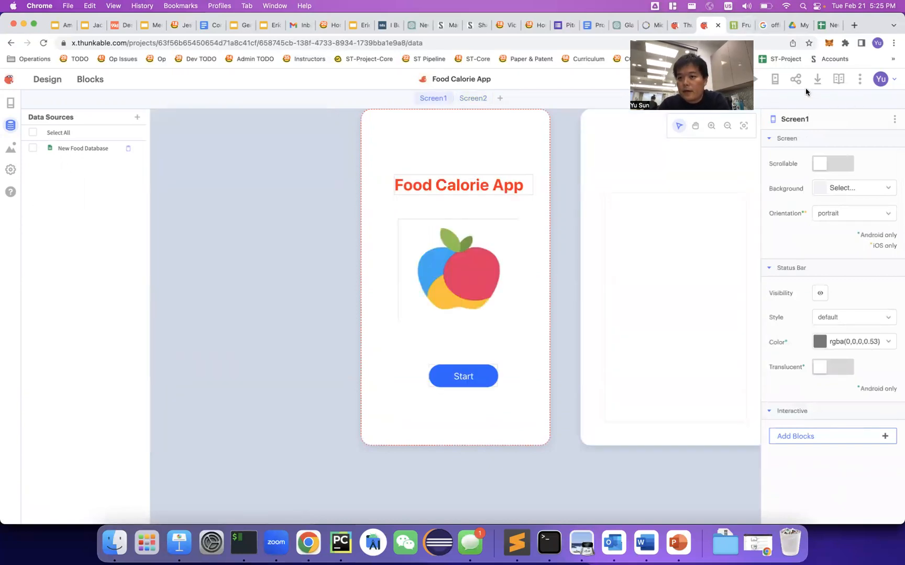
pyautogui.click(753, 79)
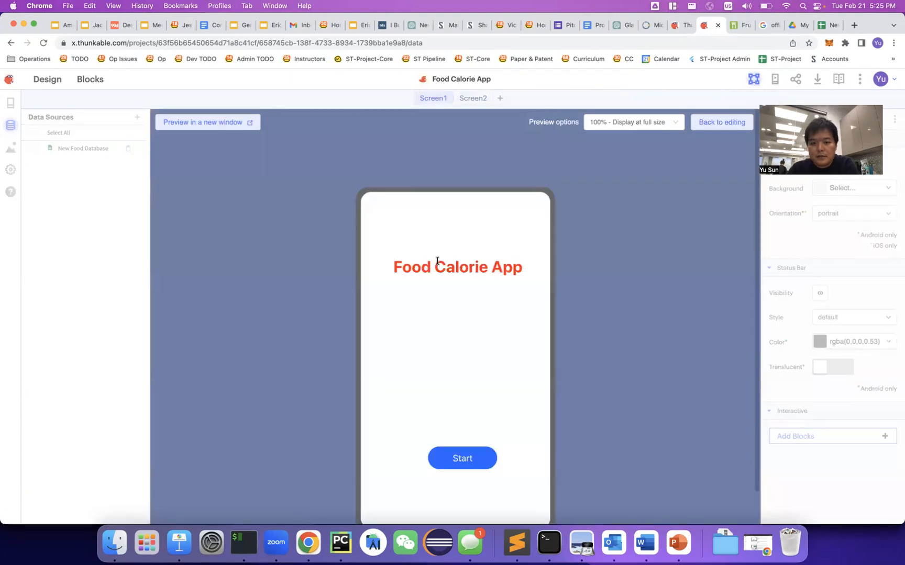
pyautogui.click(462, 462)
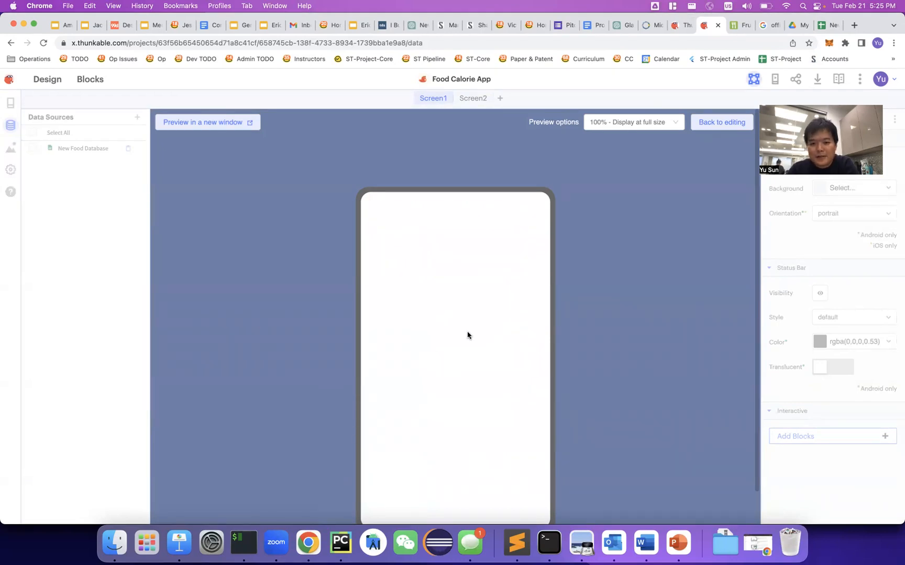
pyautogui.click(713, 126)
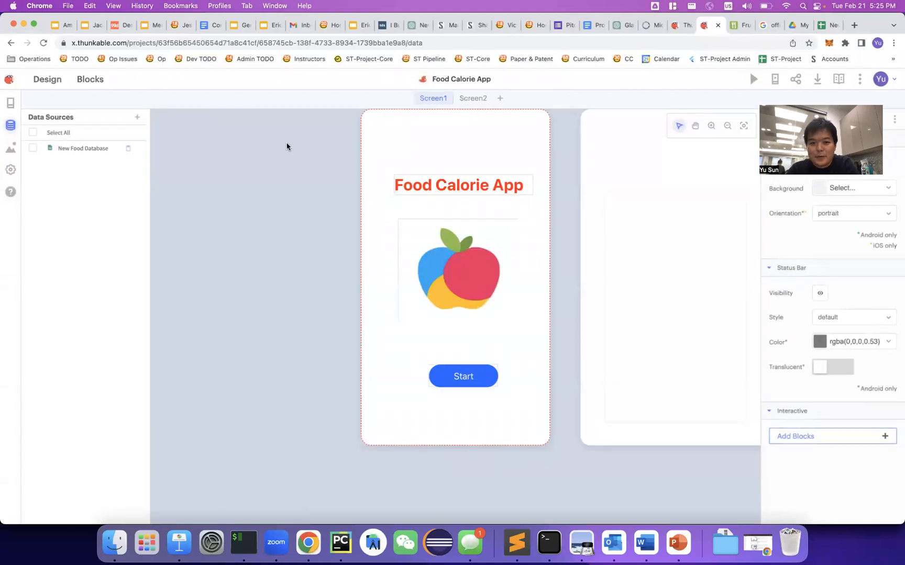
# Check the Data Viewer List's data source selection and the food entries in the New Food Database spreadsheet.
pyautogui.click(704, 222)
pyautogui.click(462, 266)
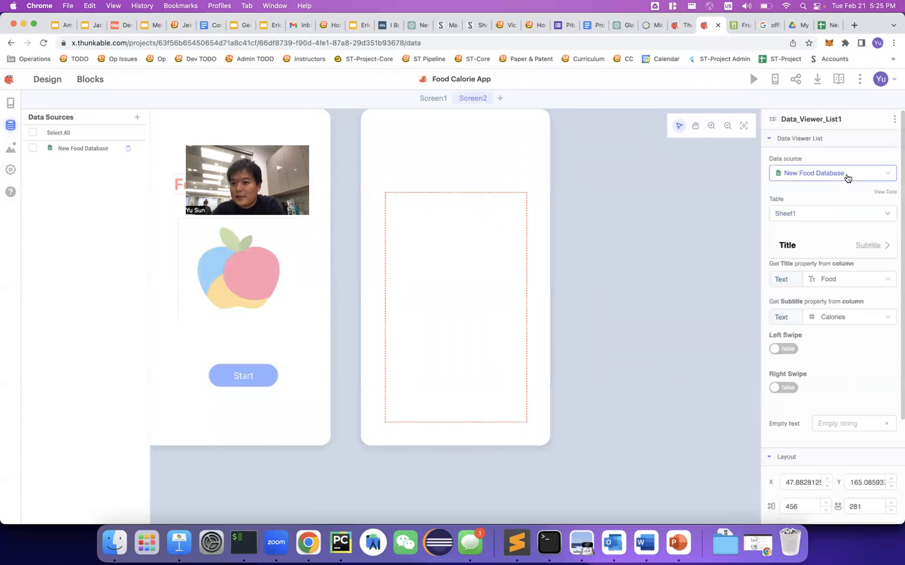
pyautogui.click(847, 178)
pyautogui.click(846, 178)
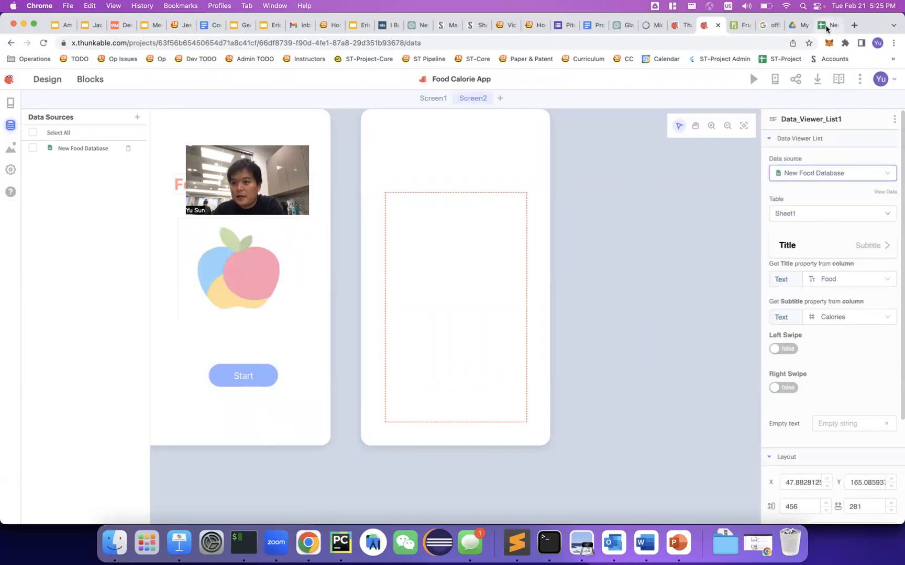
pyautogui.click(826, 28)
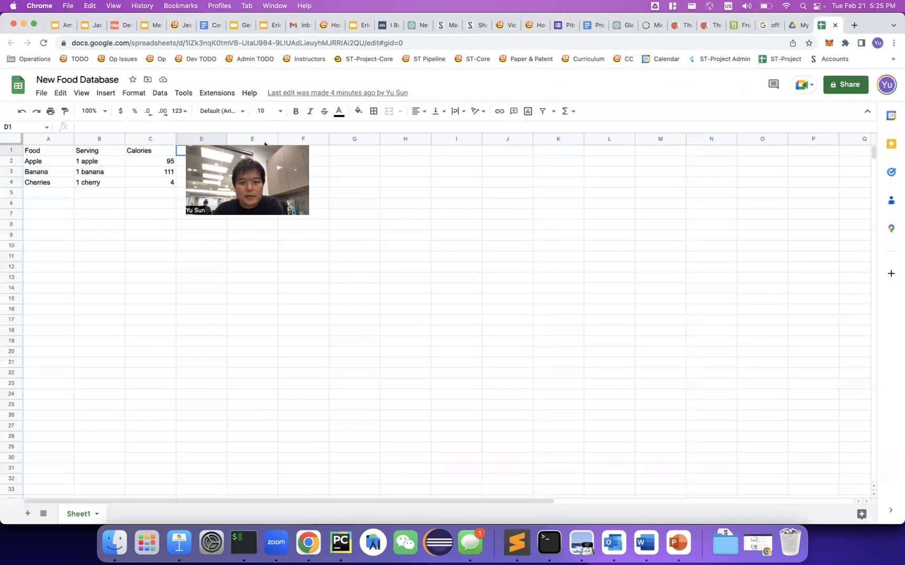
pyautogui.click(47, 163)
pyautogui.click(47, 182)
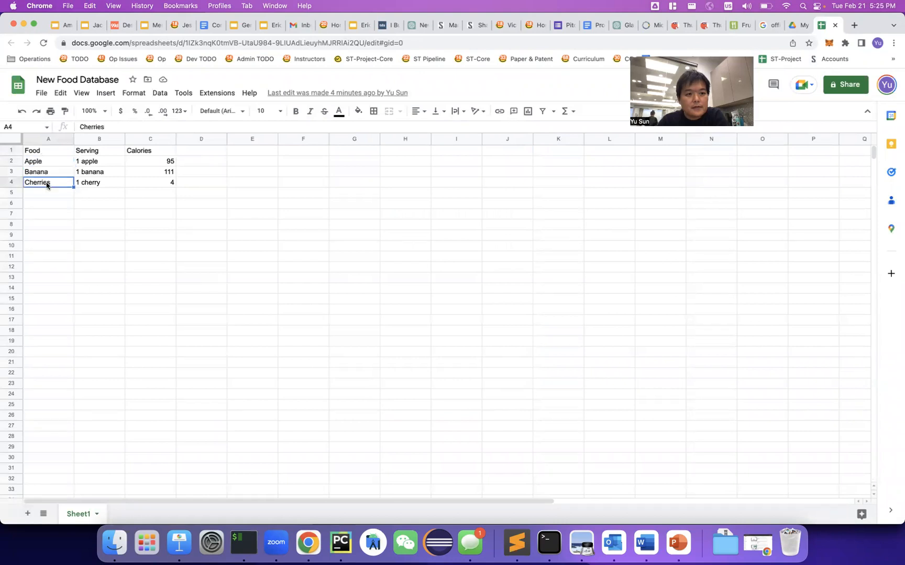
# Return to Thunkable and recheck the Data Viewer List's Title and Subtitle columns, layout settings and table selection.
pyautogui.click(702, 25)
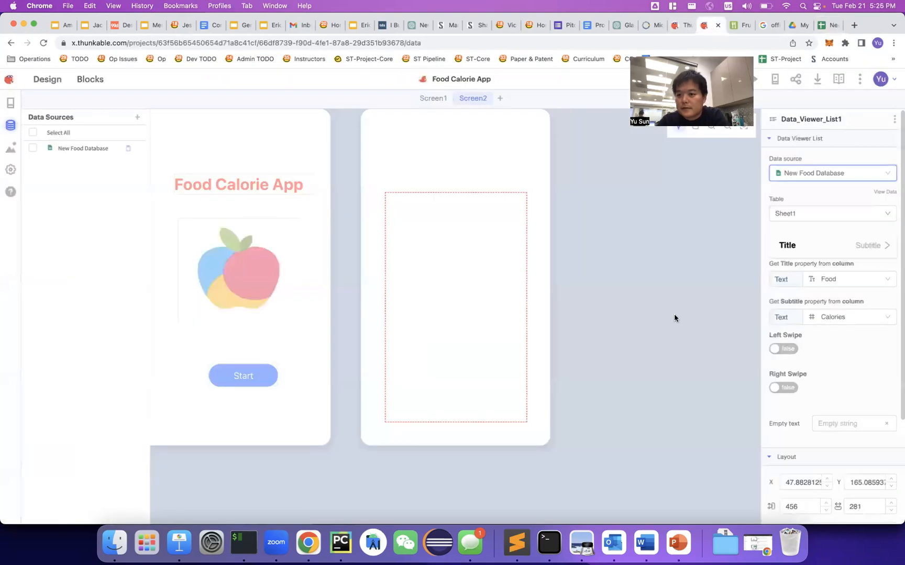
pyautogui.click(846, 279)
pyautogui.click(846, 279)
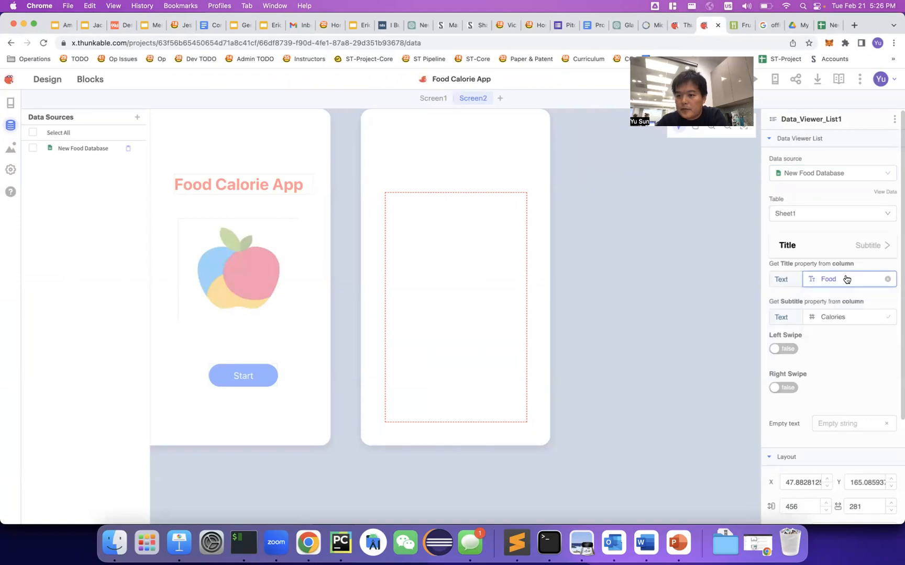
pyautogui.click(846, 320)
pyautogui.click(847, 320)
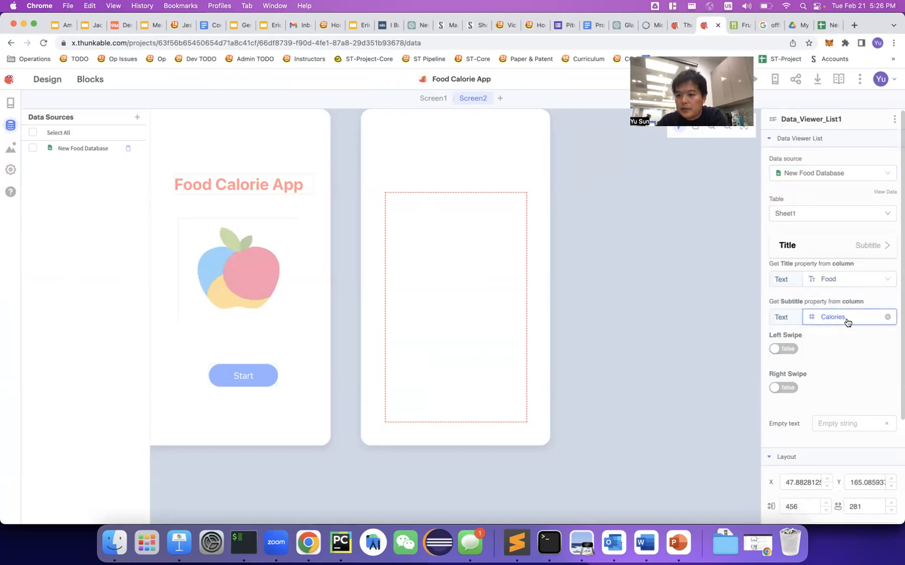
pyautogui.scroll(-3, 837, 390)
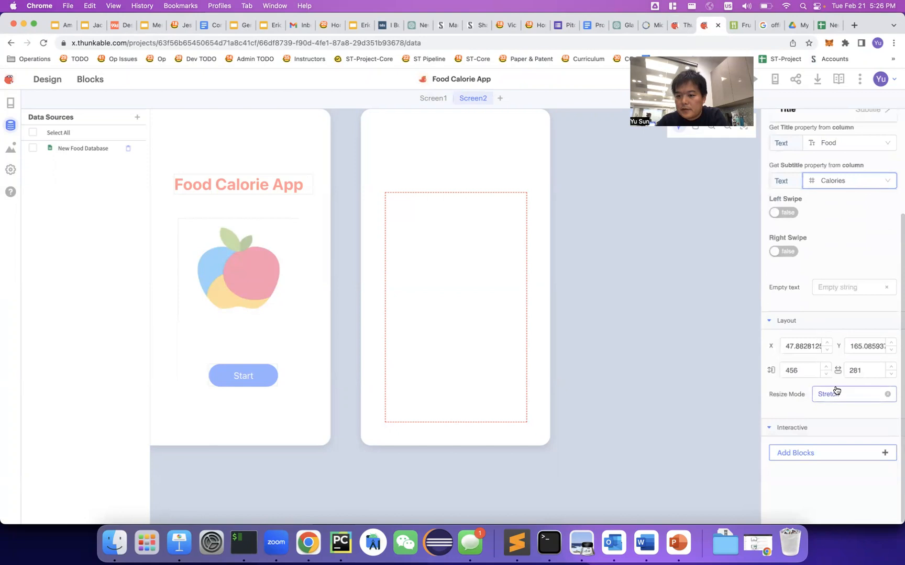
pyautogui.scroll(5, 836, 390)
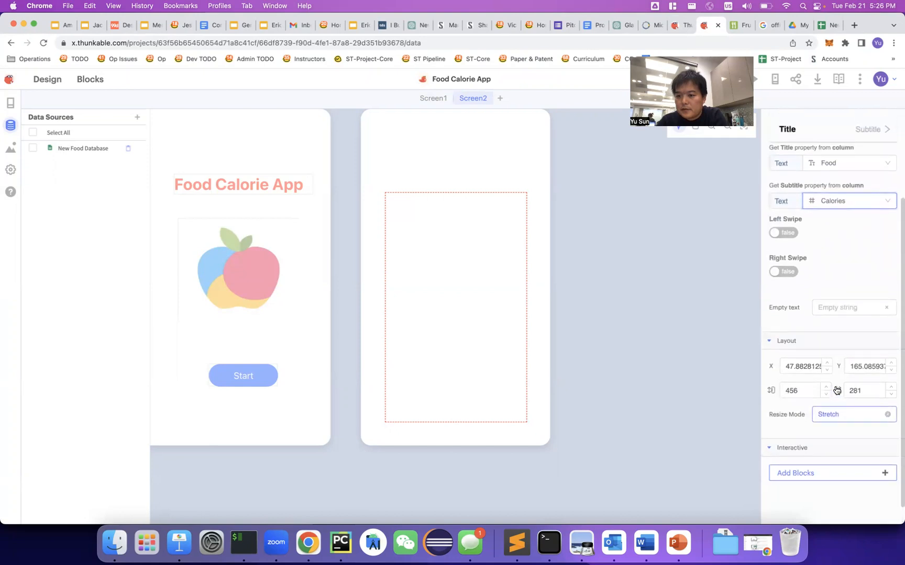
pyautogui.click(846, 218)
pyautogui.click(846, 218)
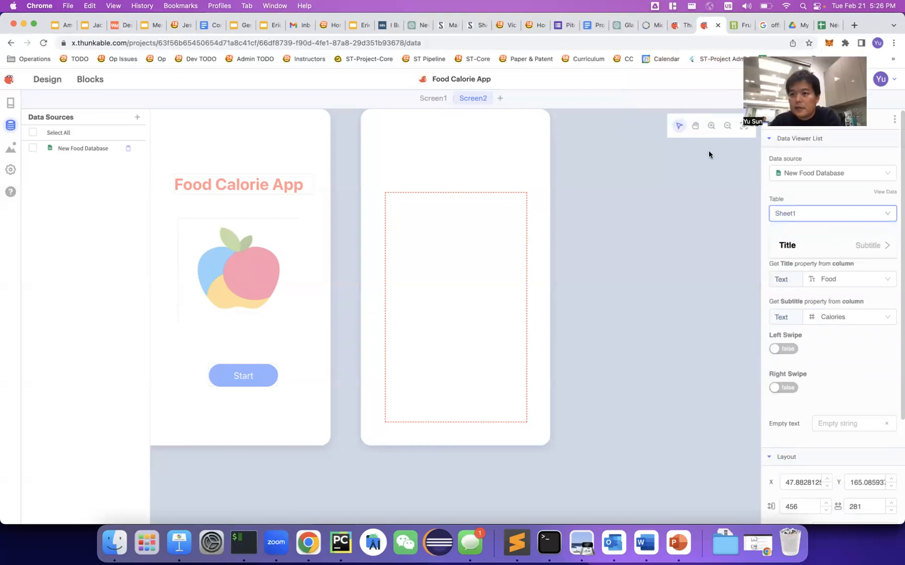
# Preview Screen2, return to editing, and open the New Food Database data source to inspect its Sheet1 records.
pyautogui.click(752, 81)
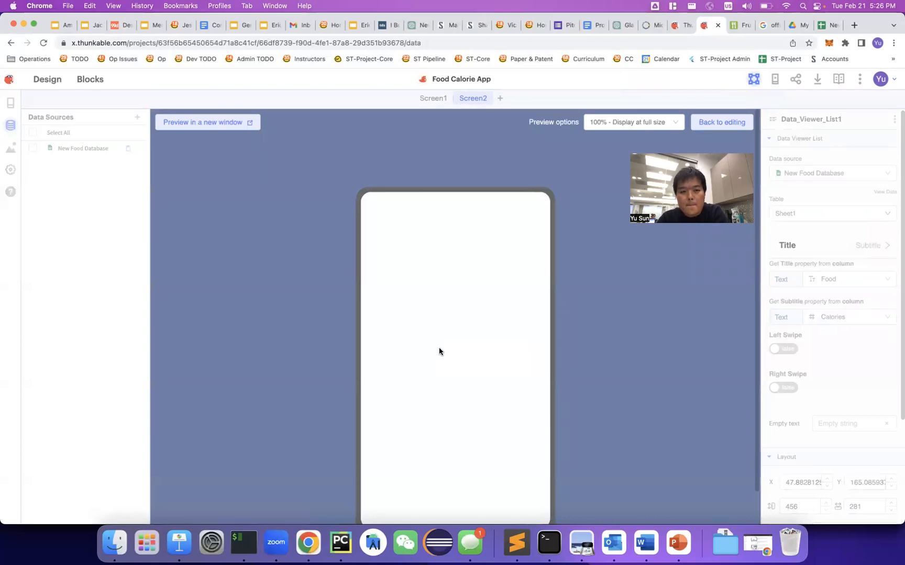
pyautogui.click(720, 123)
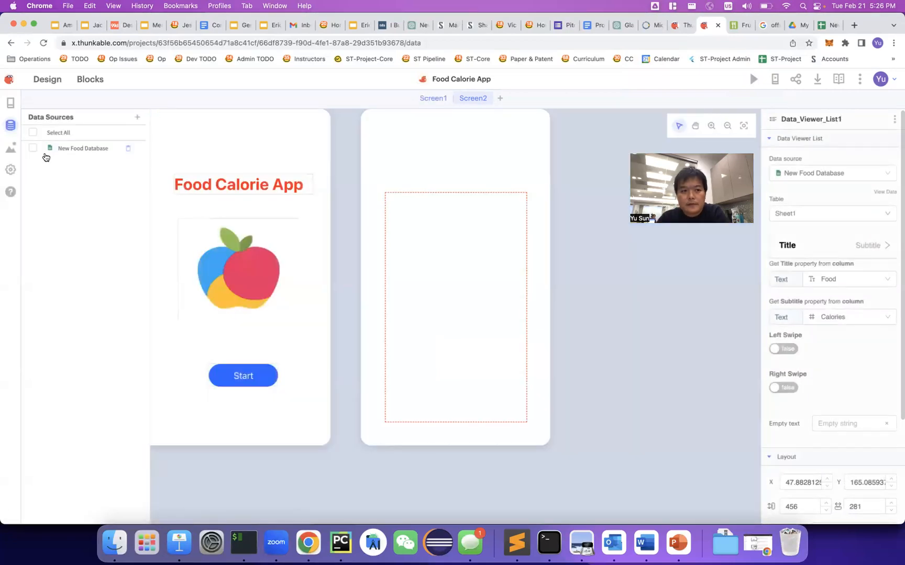
pyautogui.click(76, 148)
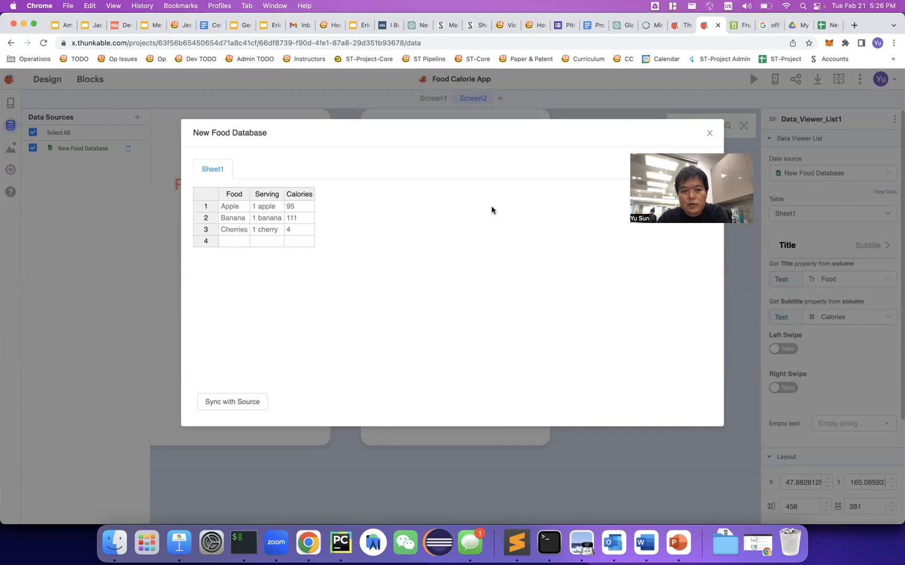
# Check the food, serving and calorie entries in the New Food Database spreadsheet, looking past the Cherries row for extra data.
pyautogui.click(825, 26)
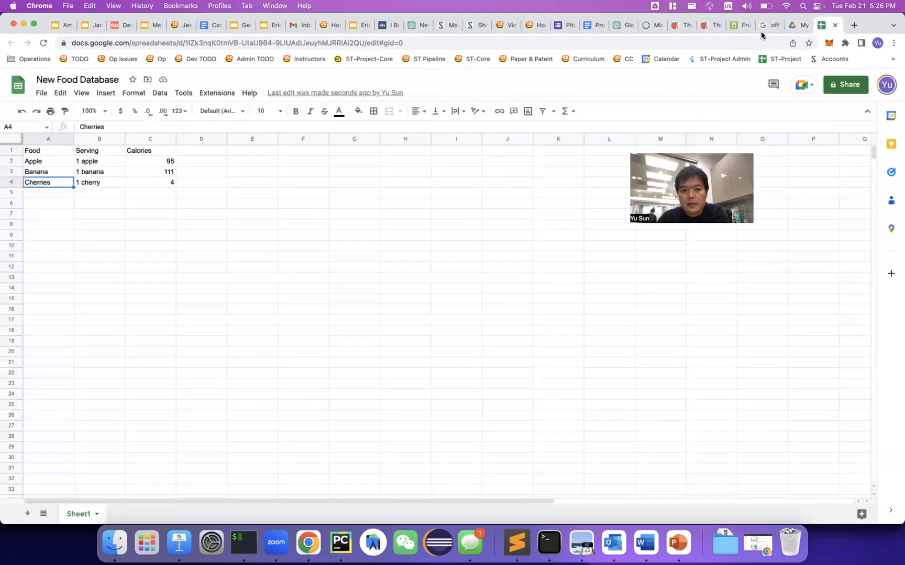
pyautogui.click(29, 194)
pyautogui.press('Up')
pyautogui.press('Right')
pyautogui.press('Right')
pyautogui.press('Right')
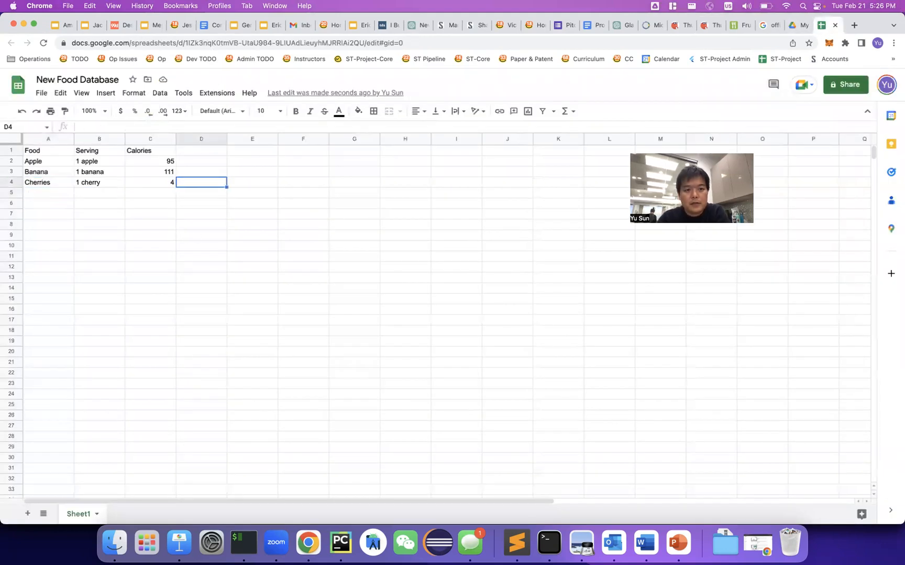
# Sync the New Food Database data source with its spreadsheet in Thunkable, then recheck the Data Viewer List's data source selection.
pyautogui.click(709, 26)
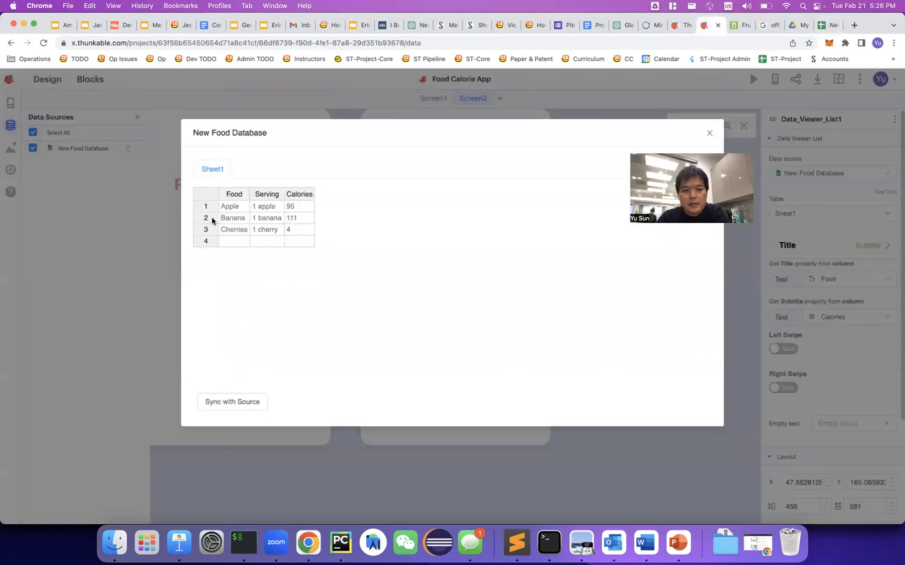
pyautogui.click(233, 402)
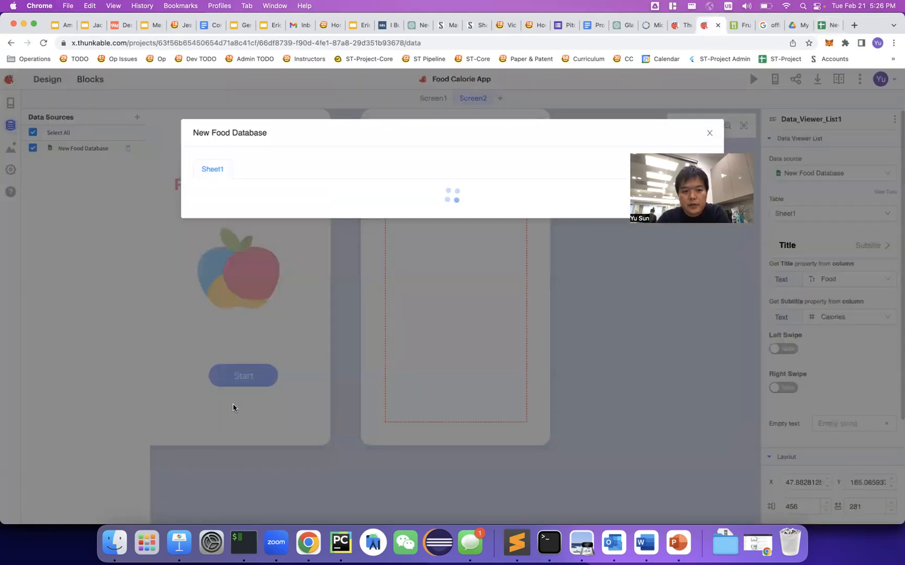
pyautogui.click(709, 134)
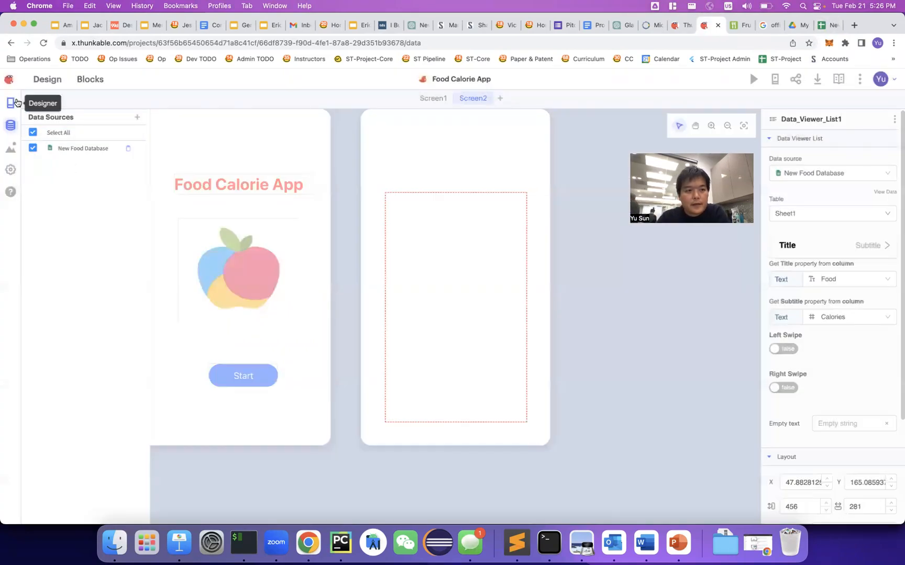
pyautogui.click(12, 102)
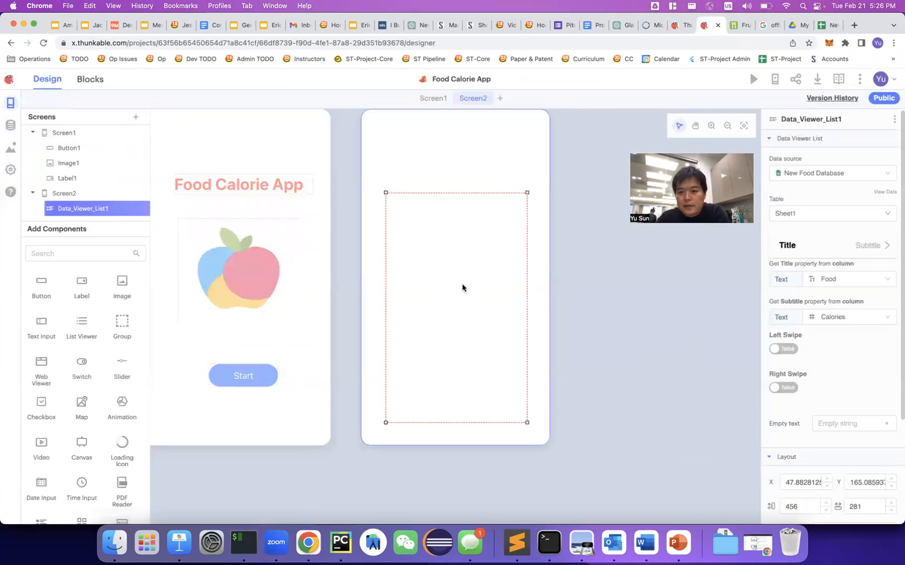
pyautogui.click(835, 177)
pyautogui.click(835, 177)
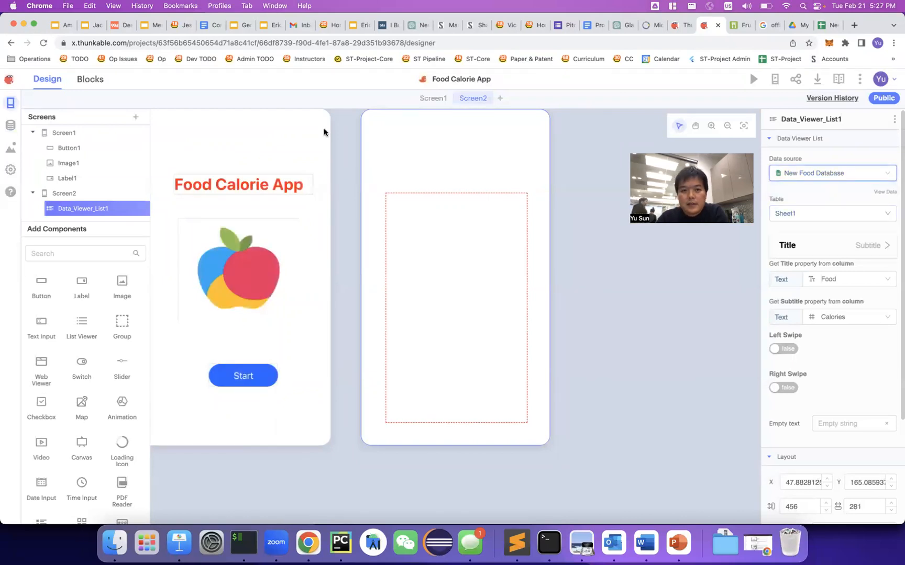
# Preview the app from Screen1 after the sync, follow its Start button to the list screen, and return to editing.
pyautogui.click(433, 99)
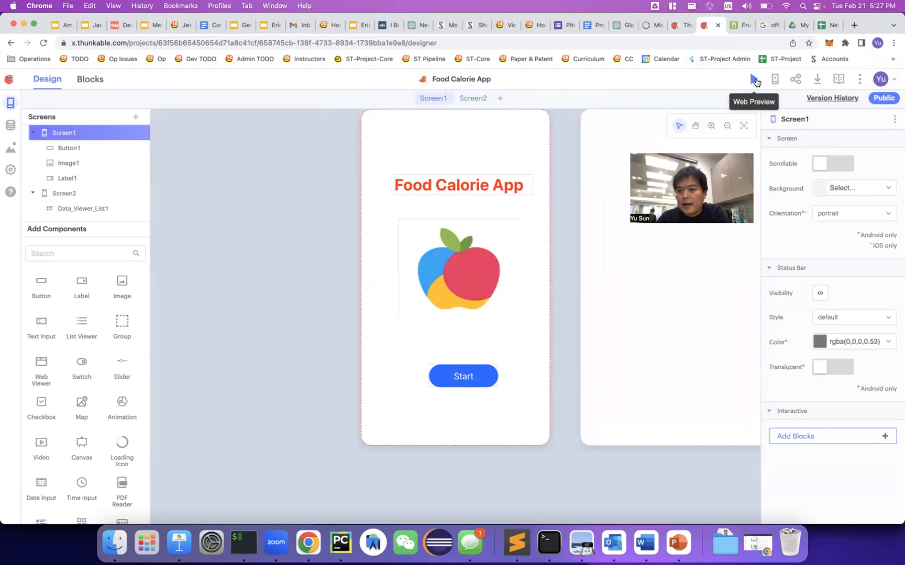
pyautogui.click(754, 80)
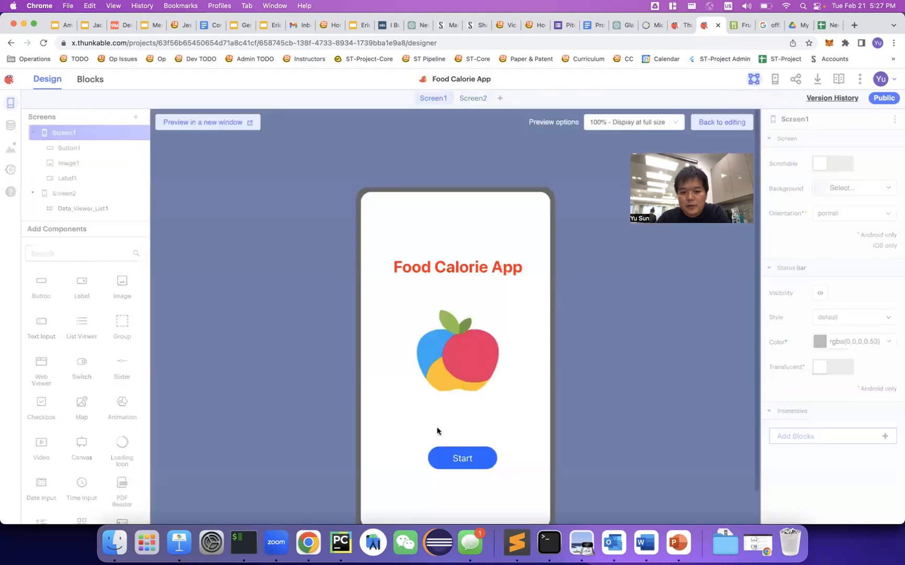
pyautogui.click(459, 459)
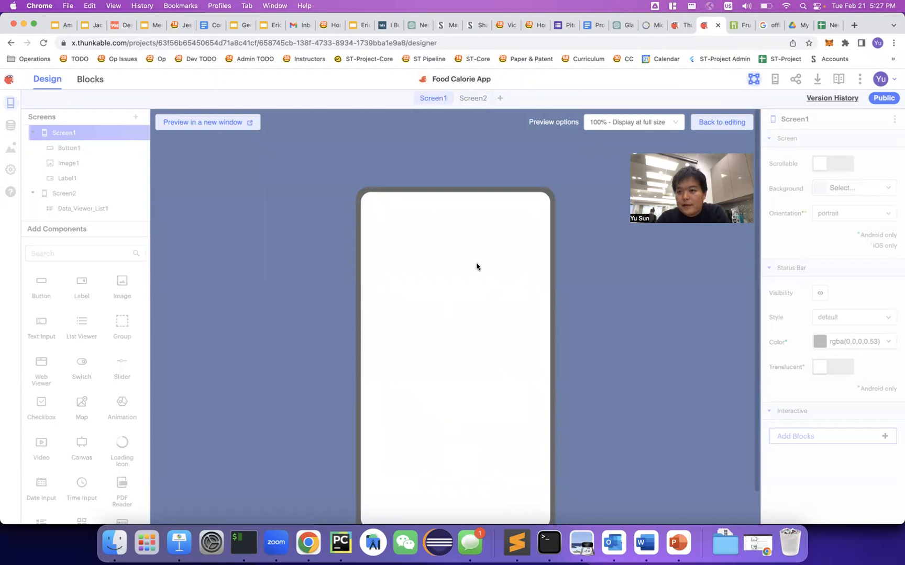
pyautogui.click(725, 122)
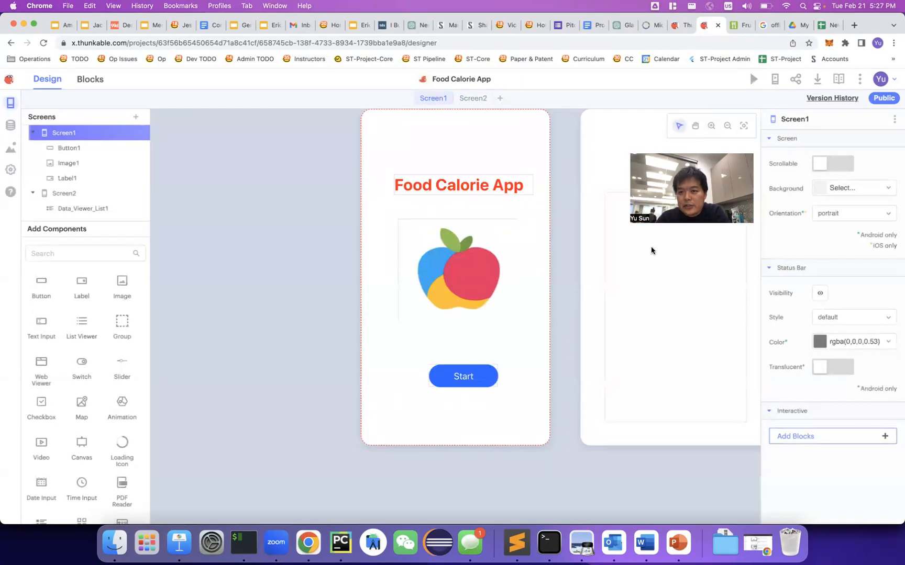
# Change the row layout of Screen2's Data Viewer List to image, title and subtitle with an arrow, and check its Title and Subtitle columns.
pyautogui.click(473, 98)
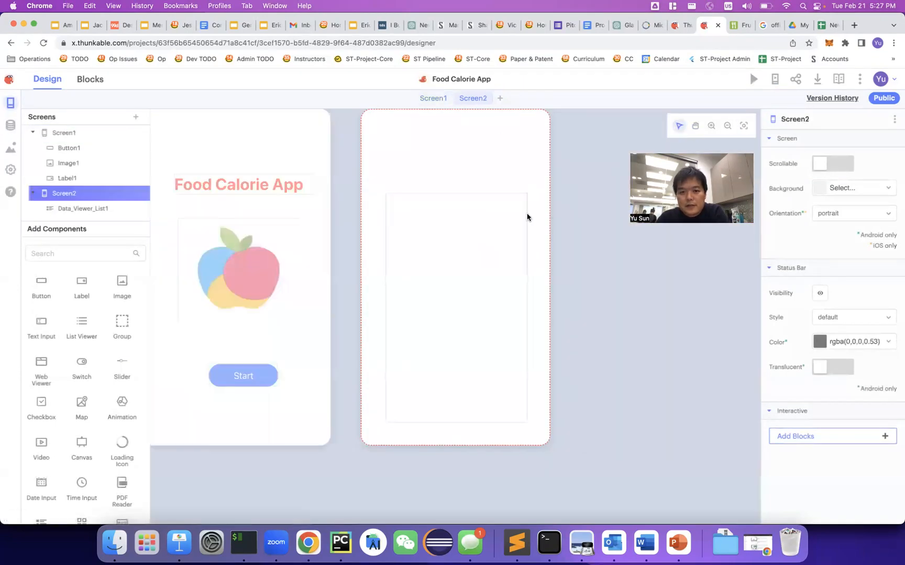
pyautogui.click(427, 226)
pyautogui.click(834, 247)
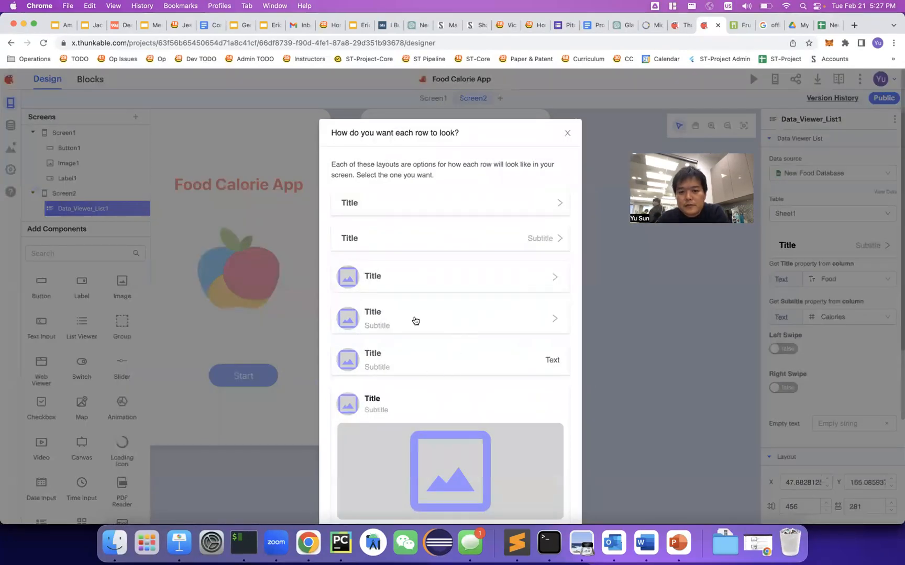
pyautogui.click(415, 320)
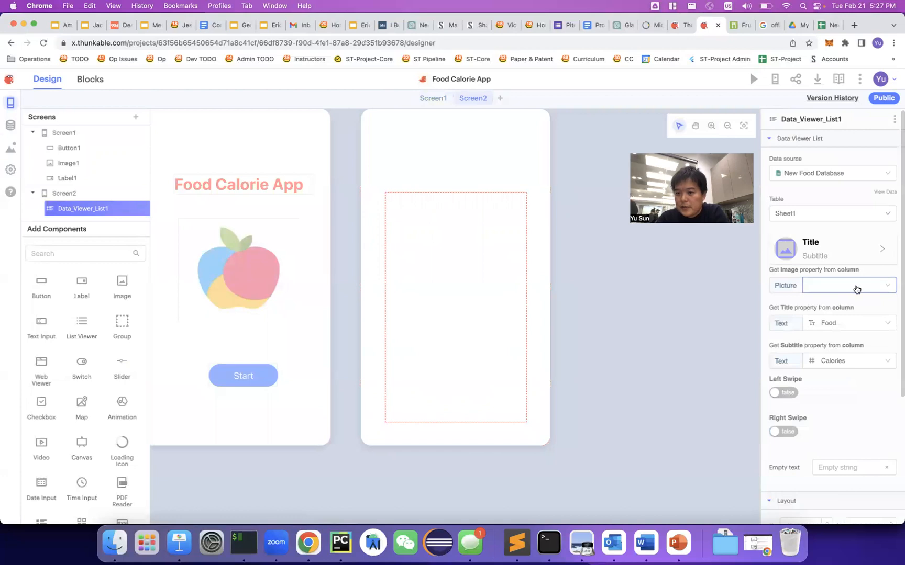
pyautogui.click(835, 325)
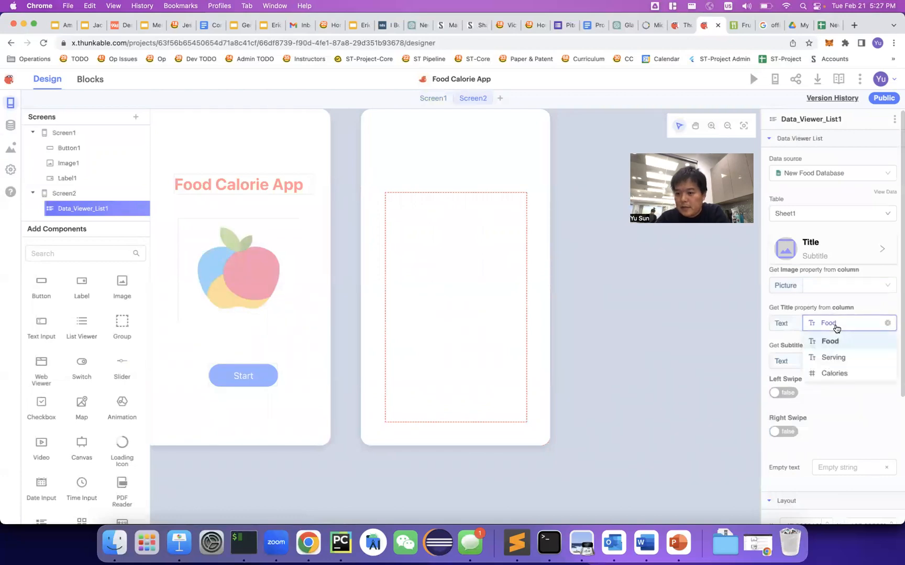
pyautogui.click(836, 327)
pyautogui.click(840, 362)
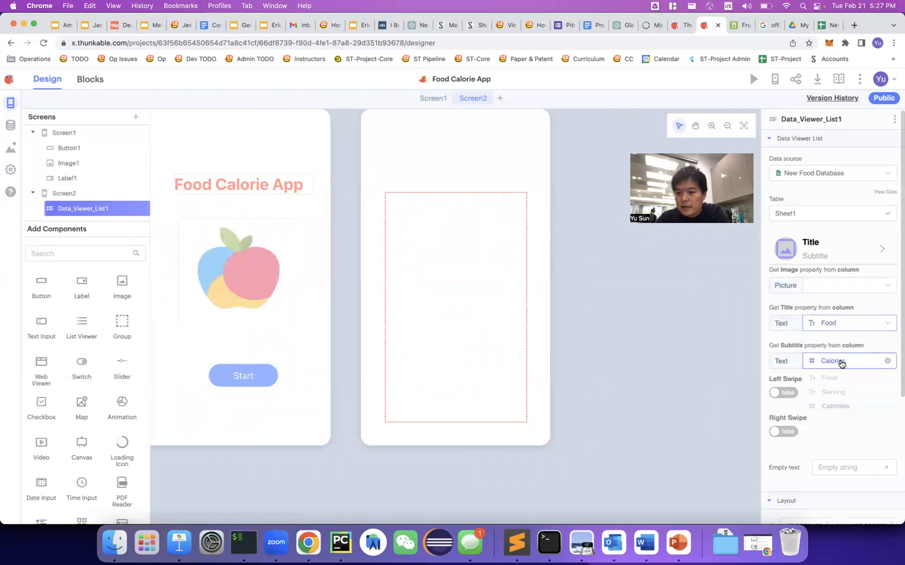
pyautogui.click(841, 364)
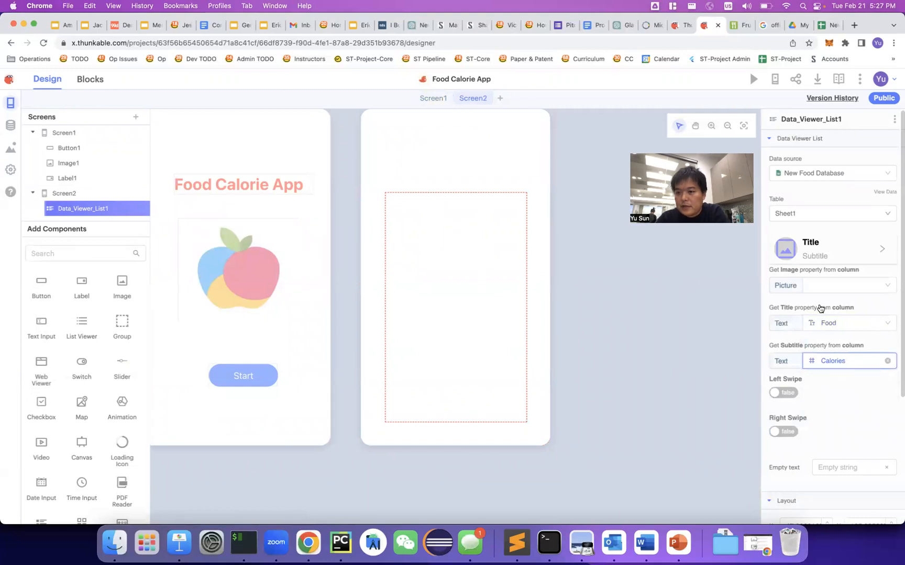
# Preview the new row layout starting from Screen1, go through Start to the list screen, and return to editing.
pyautogui.click(430, 98)
pyautogui.click(753, 79)
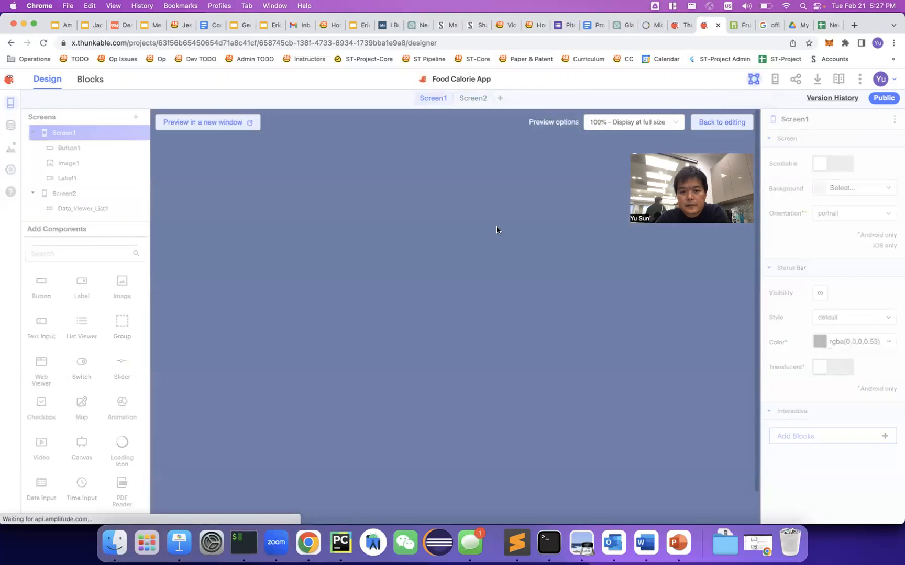
pyautogui.click(466, 453)
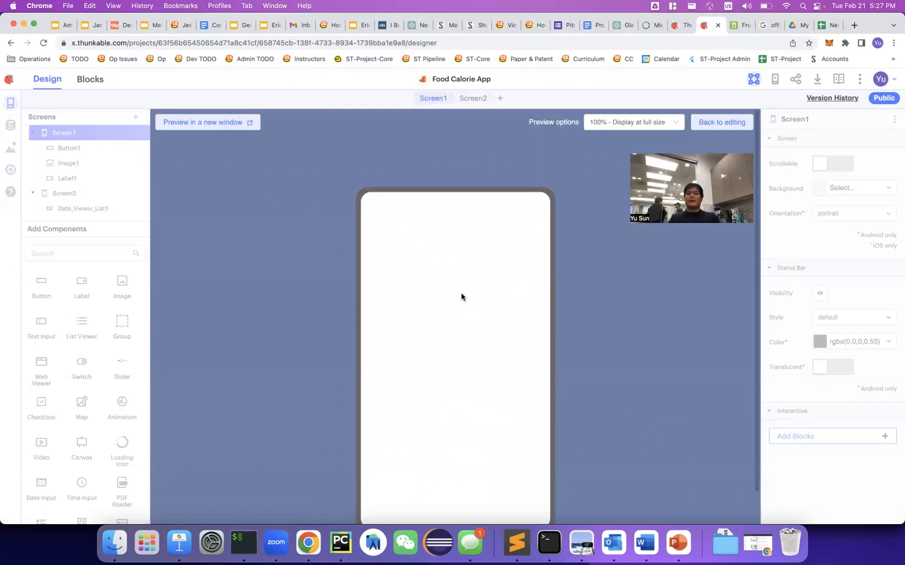
pyautogui.click(706, 122)
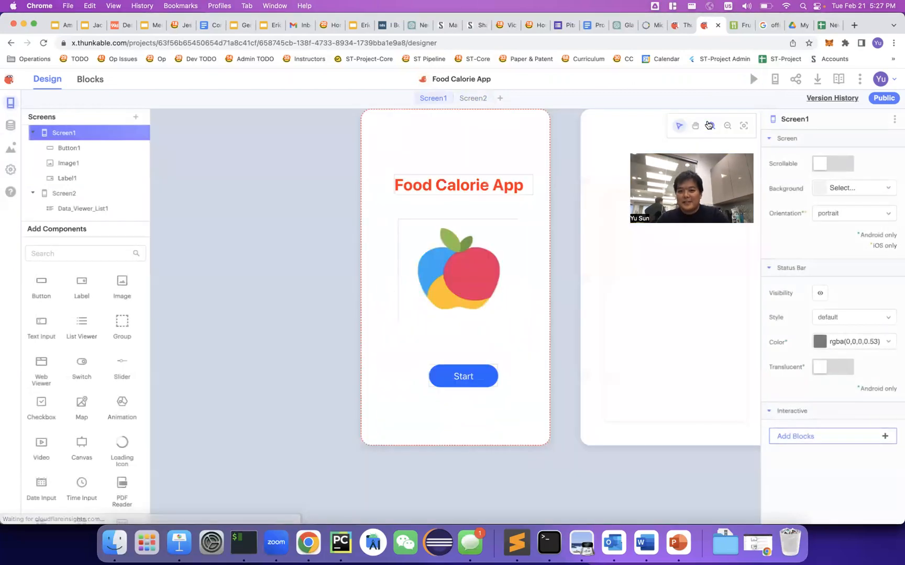
# Add the existing Fake Food Calories data source to the project.
pyautogui.click(465, 100)
pyautogui.click(10, 125)
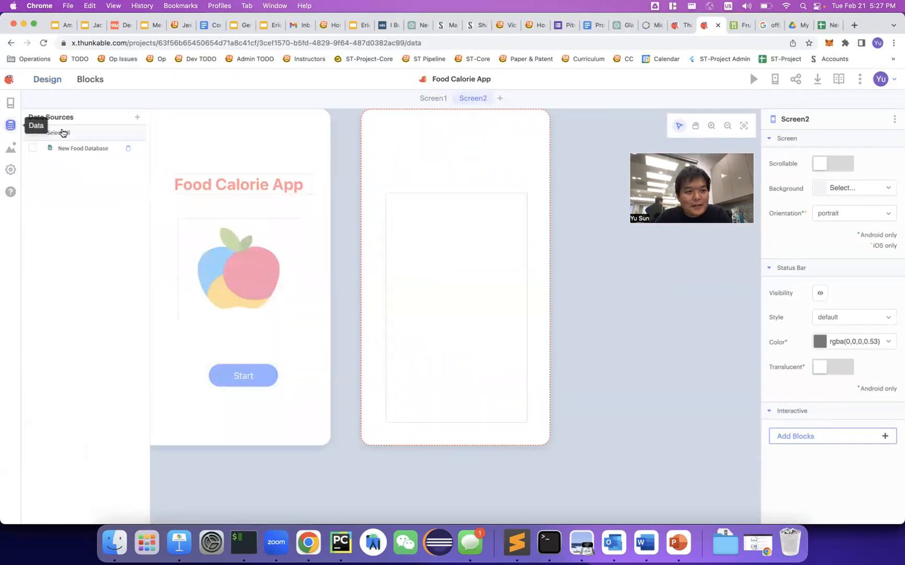
pyautogui.click(136, 116)
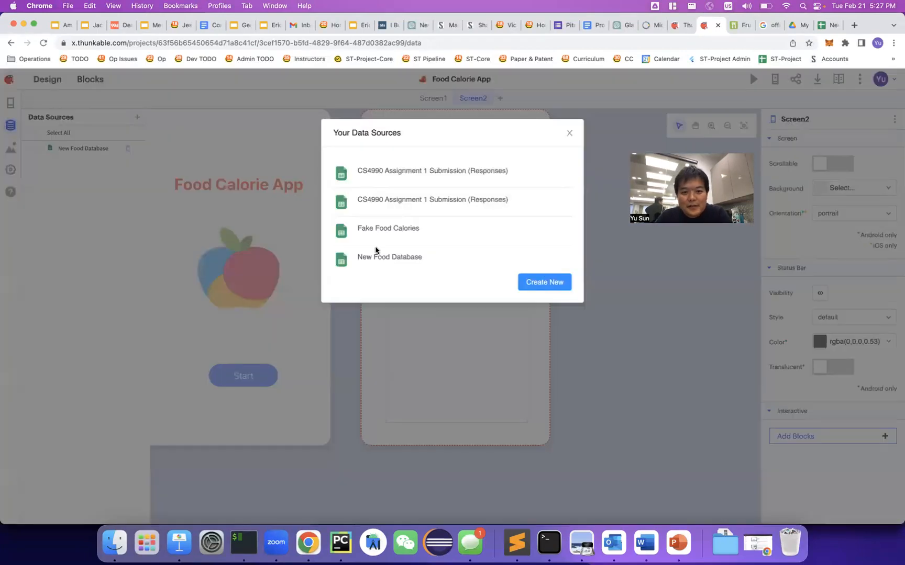
pyautogui.doubleClick(345, 230)
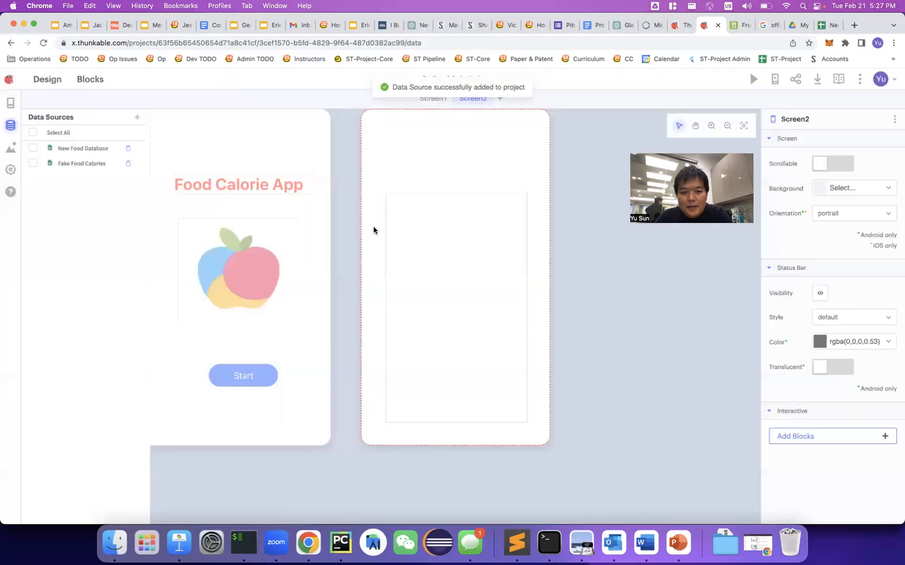
# Try to remove the duplicate Fake Food Calories data source from the project.
pyautogui.click(130, 179)
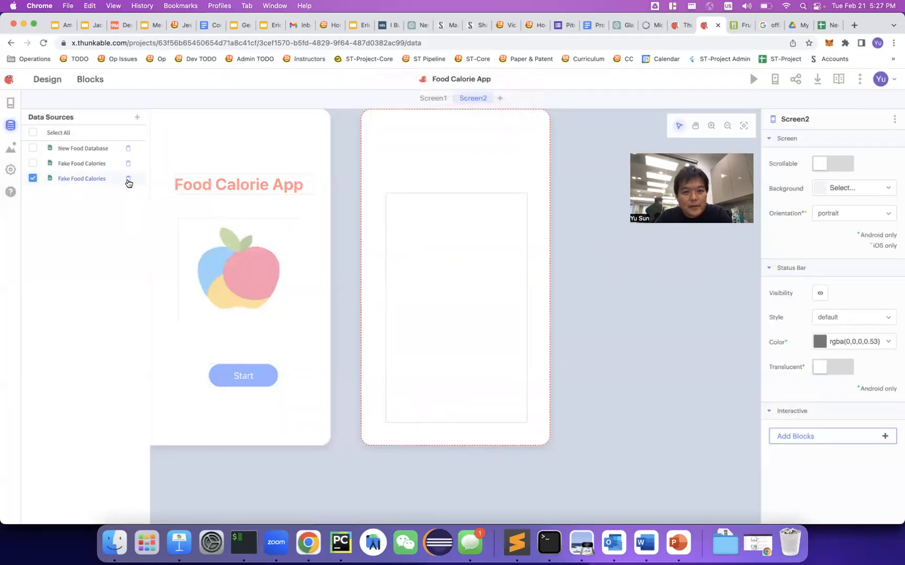
pyautogui.click(127, 180)
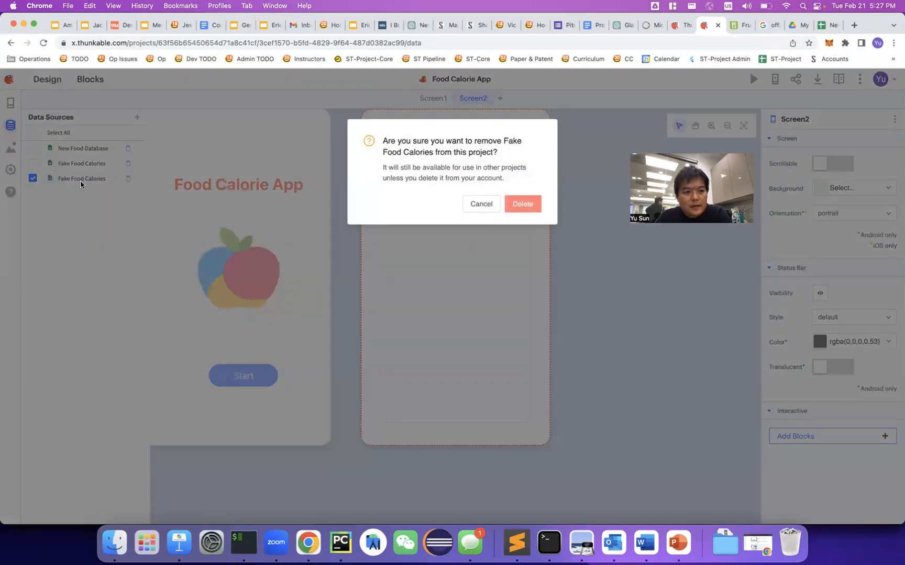
pyautogui.click(525, 205)
pyautogui.tripleClick(528, 206)
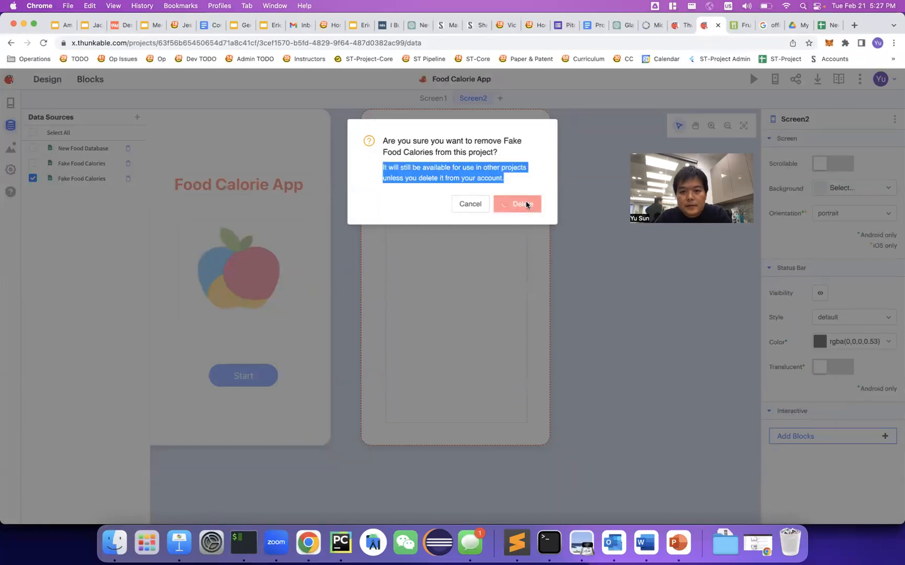
pyautogui.click(479, 204)
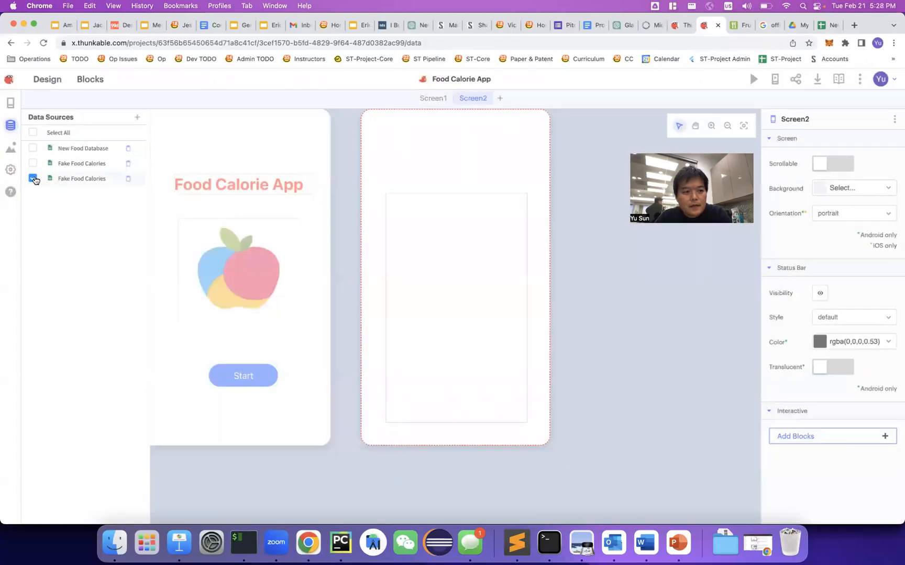
pyautogui.click(128, 163)
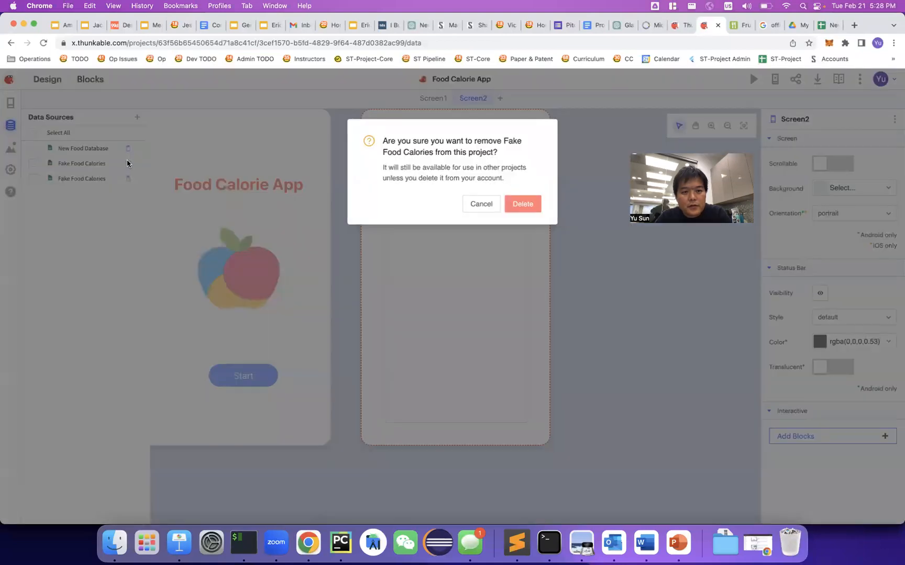
pyautogui.click(481, 205)
# Connect the Data Viewer List to Fake Food Calories, with Fruit as the Title column and Calorie as the Subtitle column.
pyautogui.click(472, 254)
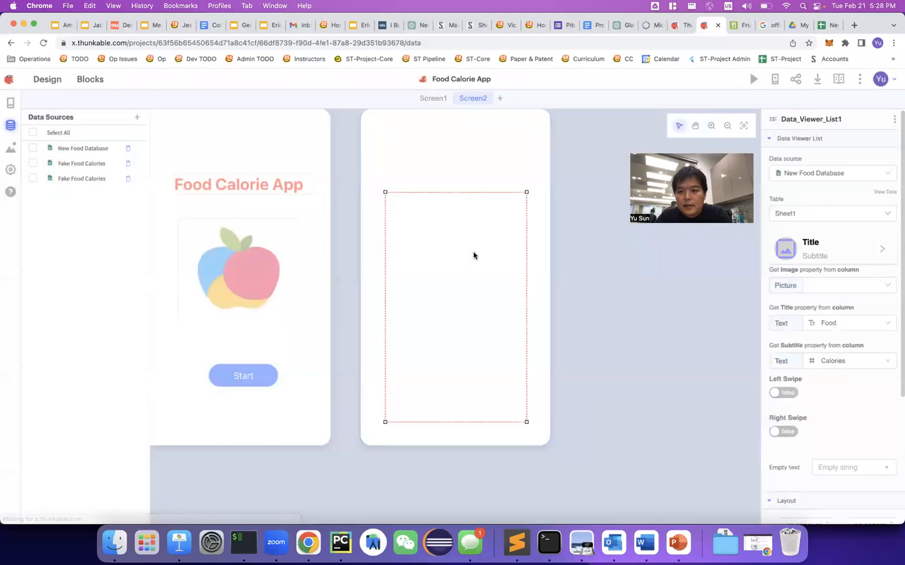
pyautogui.click(823, 176)
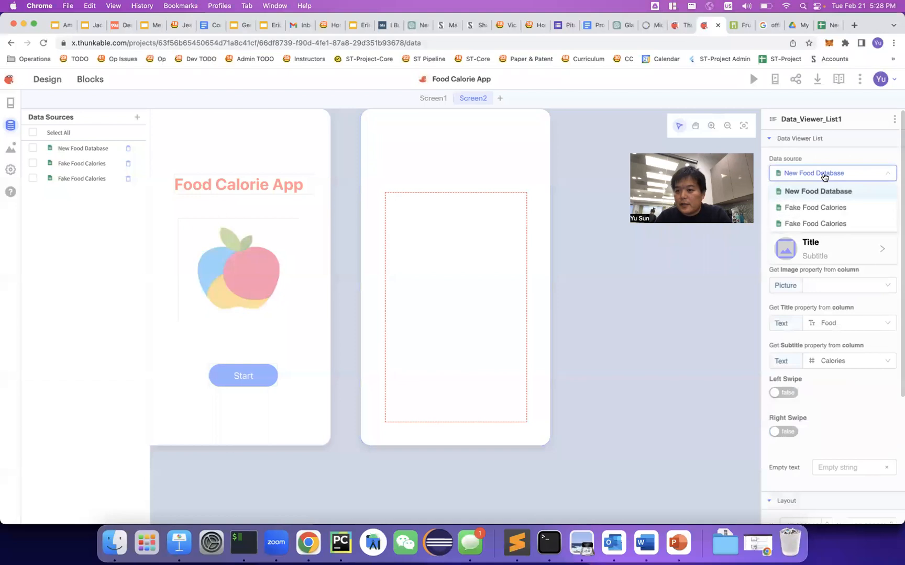
pyautogui.click(822, 208)
pyautogui.click(855, 325)
pyautogui.click(838, 343)
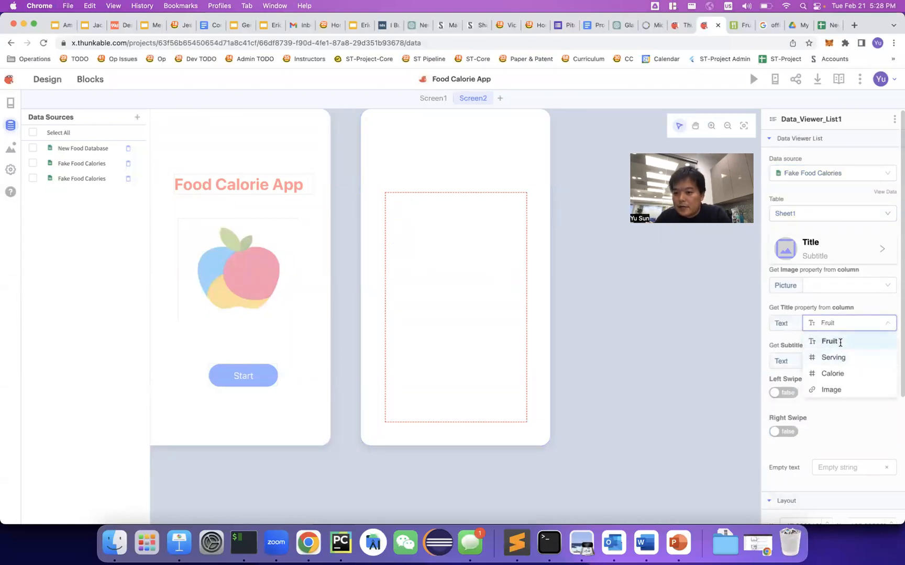
pyautogui.click(838, 359)
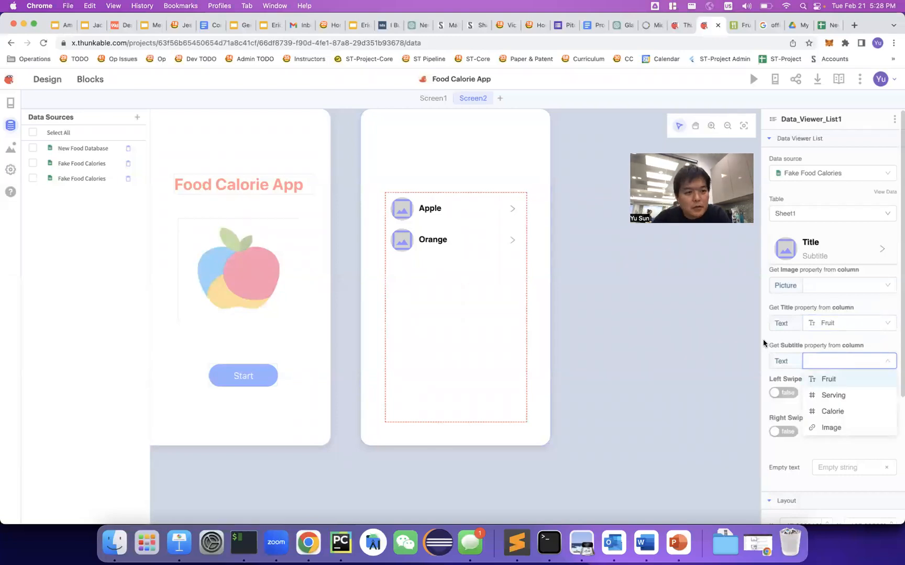
pyautogui.click(849, 413)
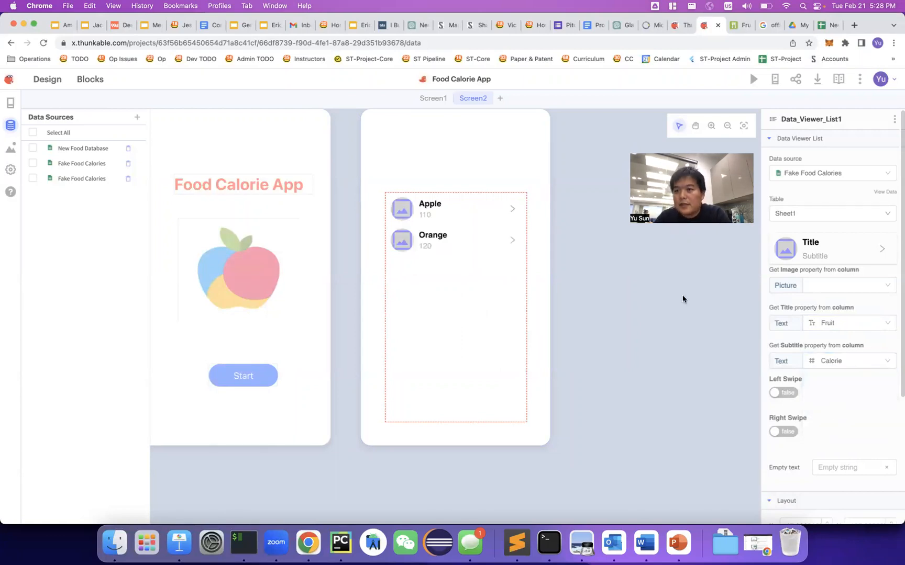
# Open the Fake Food Calories spreadsheet from Google Drive to examine its columns and entries.
pyautogui.click(796, 25)
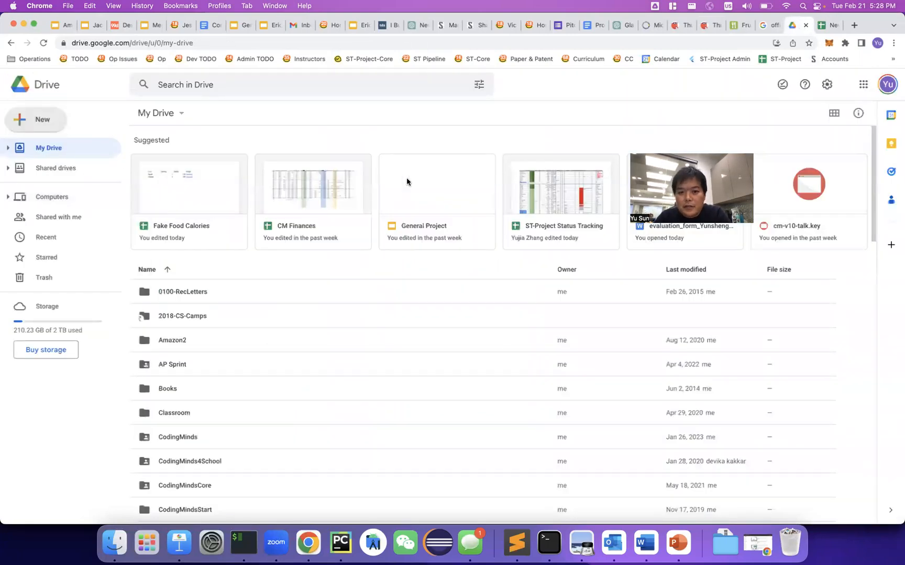
pyautogui.doubleClick(193, 194)
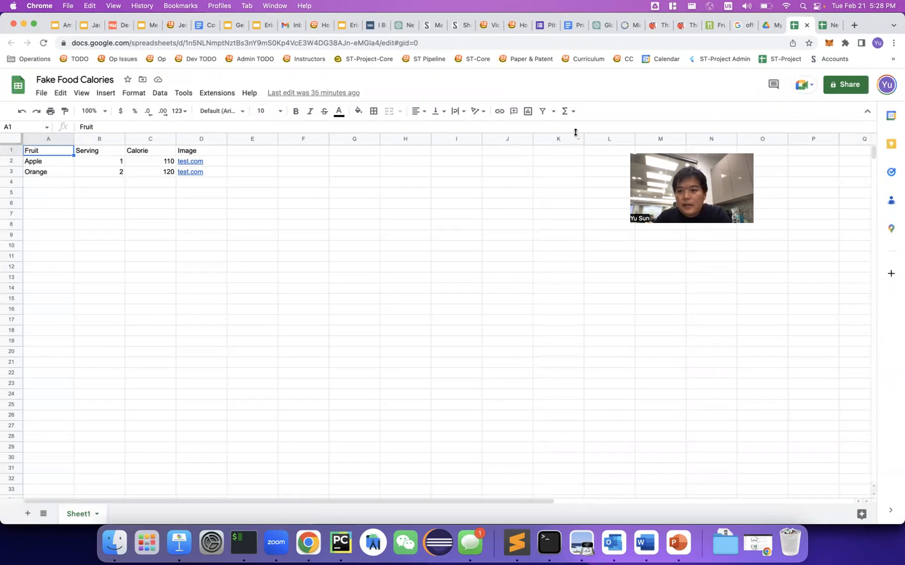
# Compare the serving entries in the New Food Database spreadsheet with those in the Fake Food Calories spreadsheet.
pyautogui.click(826, 26)
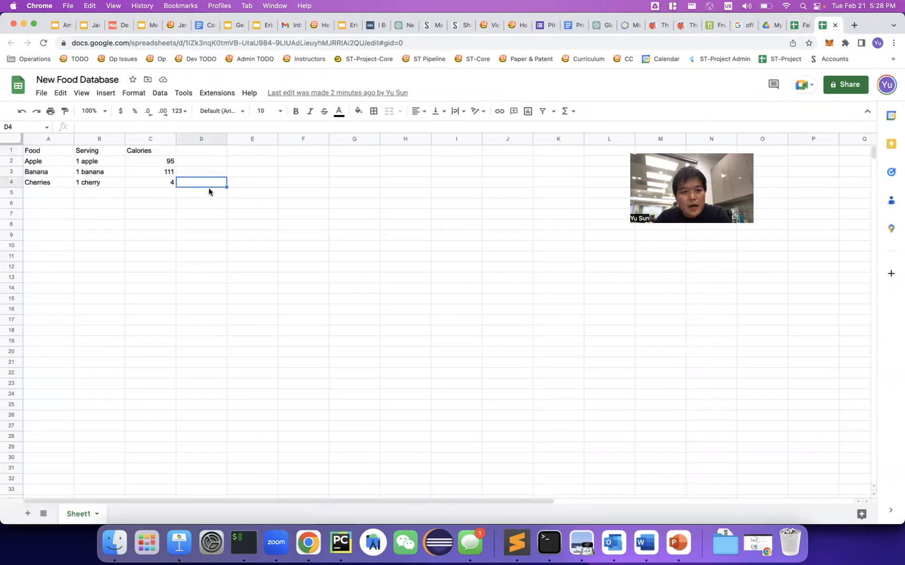
pyautogui.click(96, 159)
pyautogui.click(97, 175)
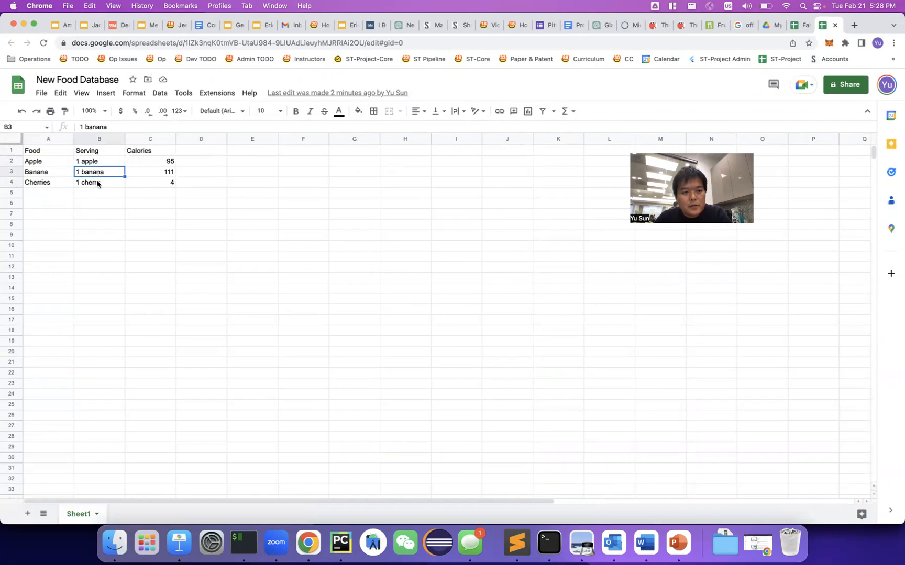
pyautogui.click(96, 187)
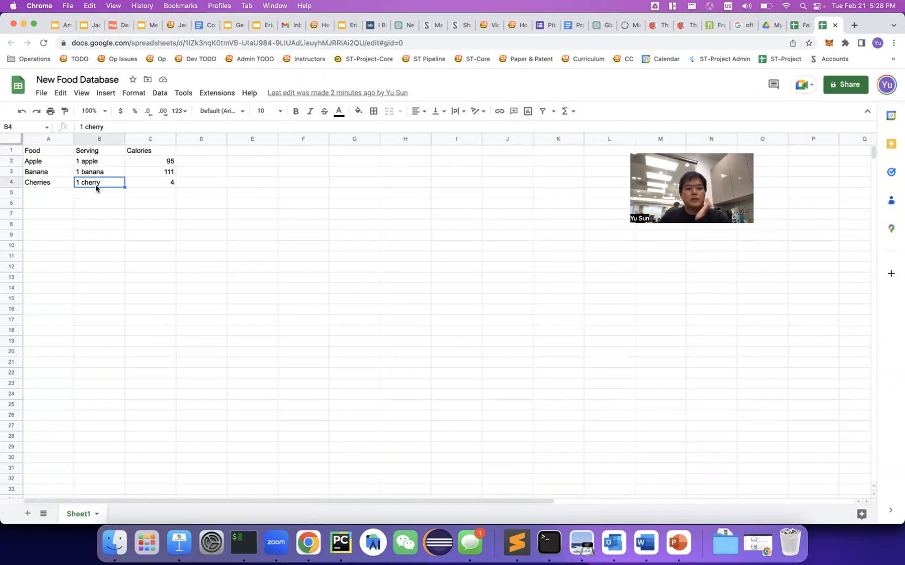
pyautogui.click(803, 27)
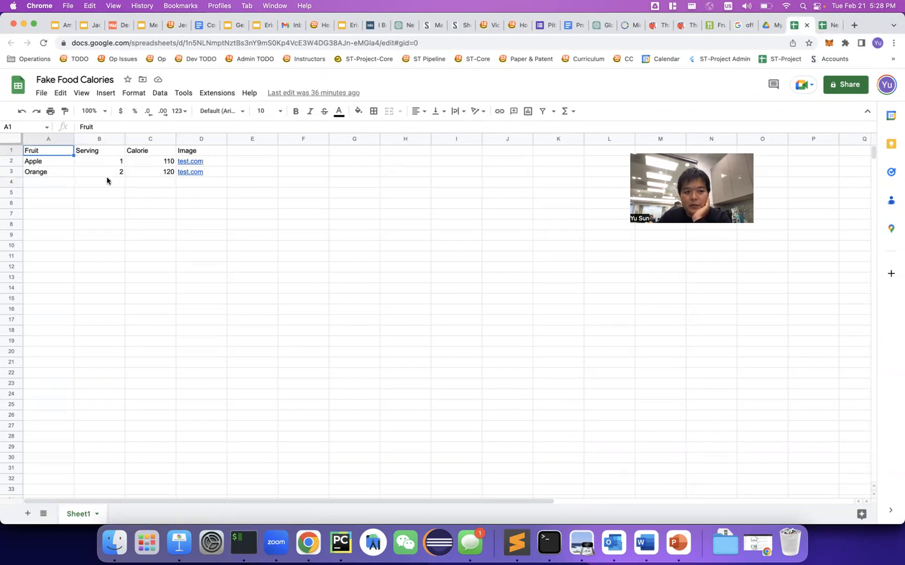
# Return to Thunkable, preview the app from Screen1 through the Start button to the food list, and go back to editing.
pyautogui.click(686, 24)
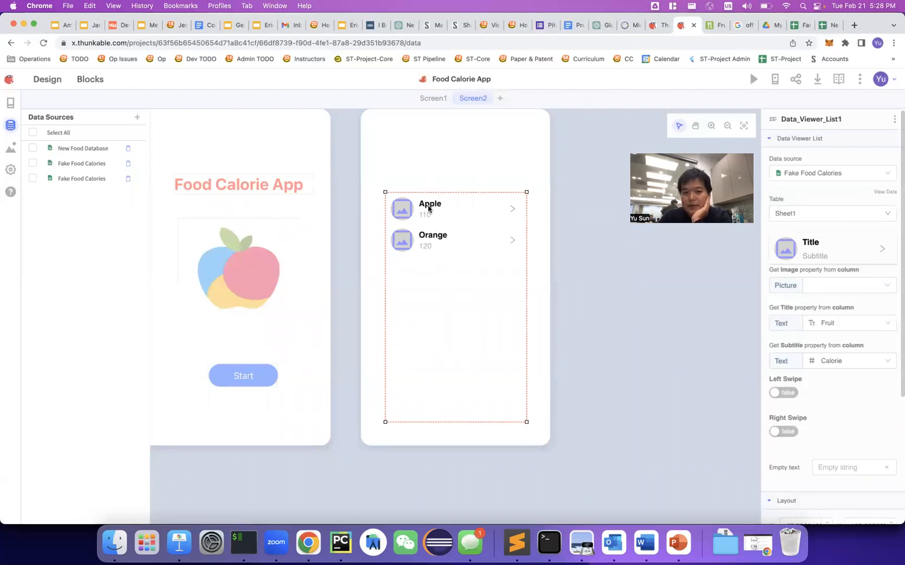
pyautogui.click(303, 137)
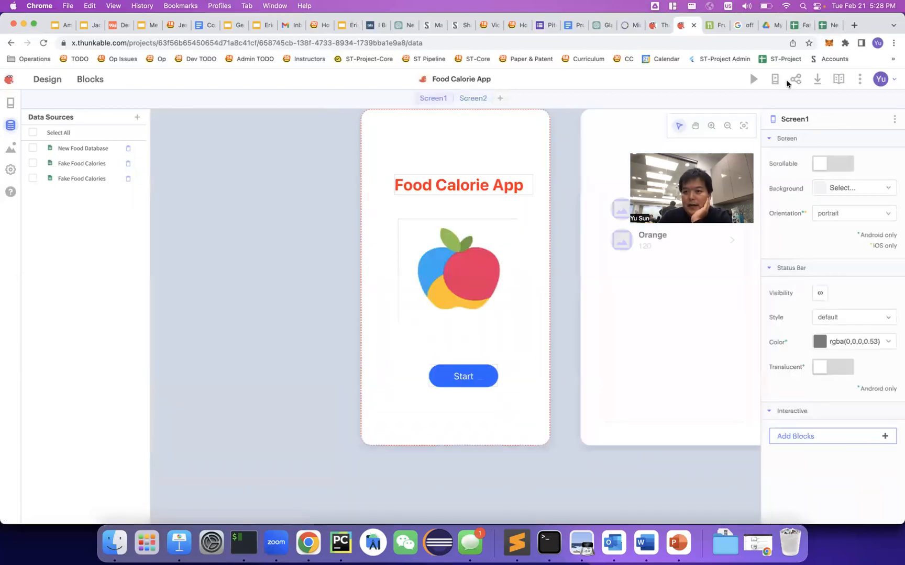
pyautogui.click(755, 79)
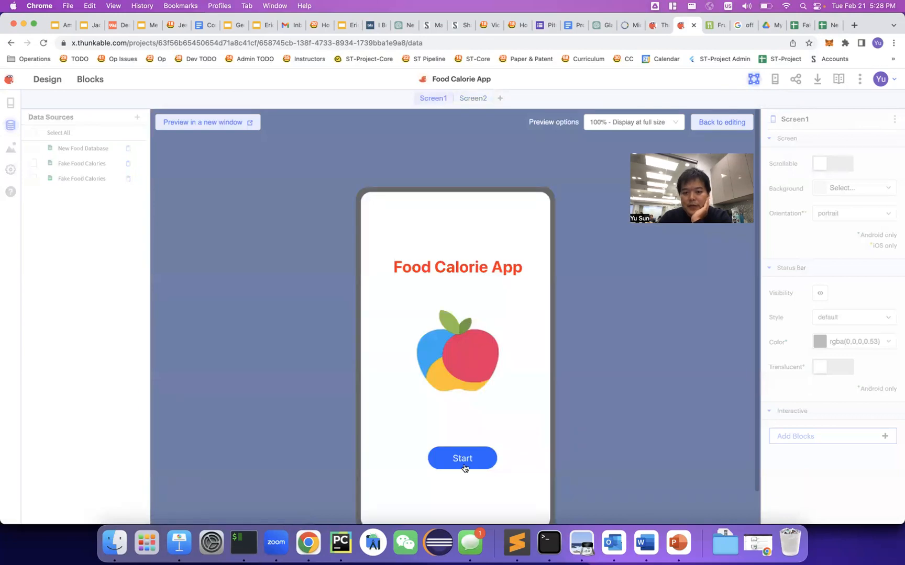
pyautogui.click(464, 467)
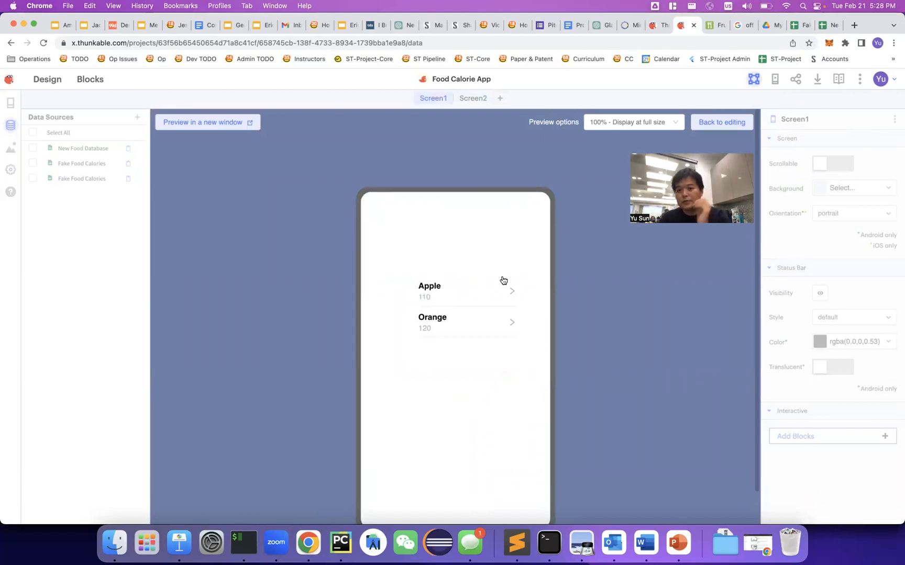
pyautogui.click(717, 122)
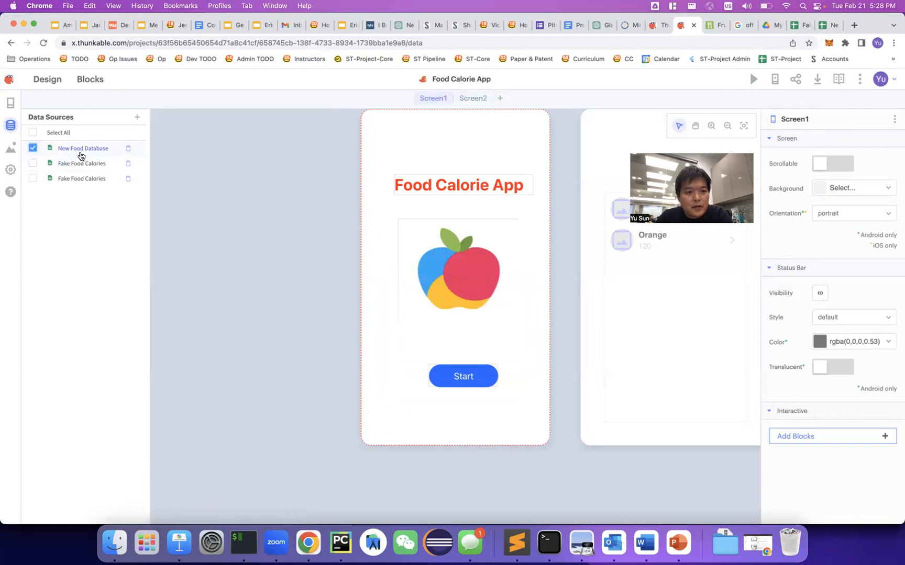
# Create another data source from the New Food Database Google Sheet, with headers in row 1 and data starting in row 2.
pyautogui.click(33, 148)
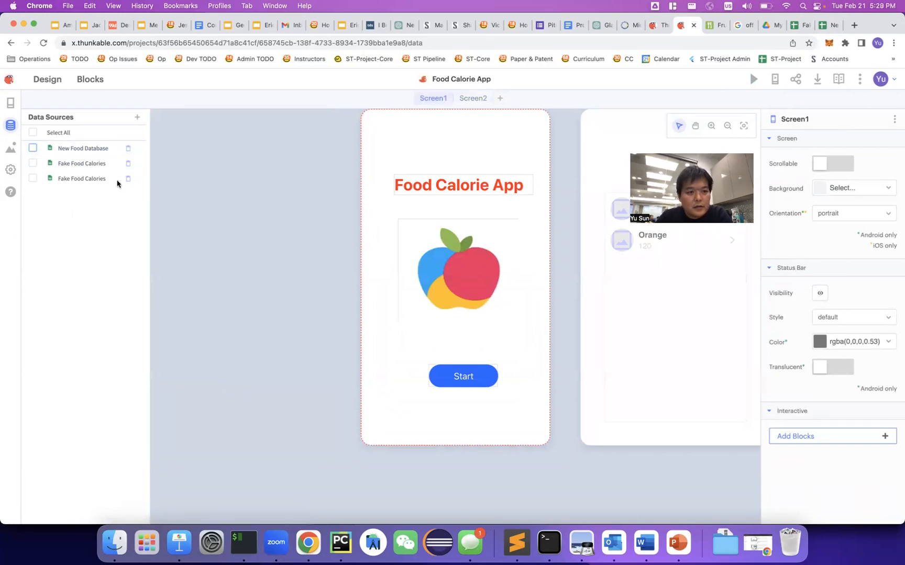
pyautogui.click(138, 118)
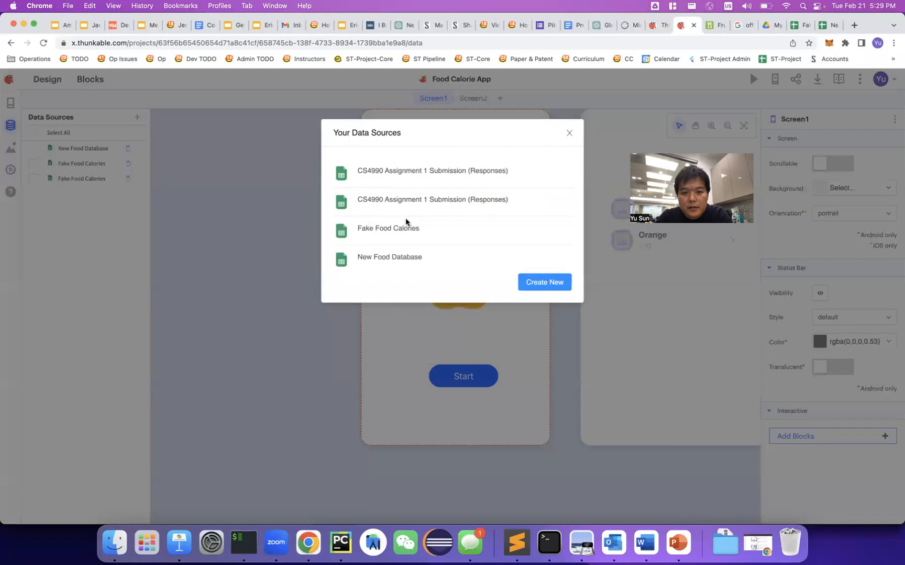
pyautogui.click(538, 286)
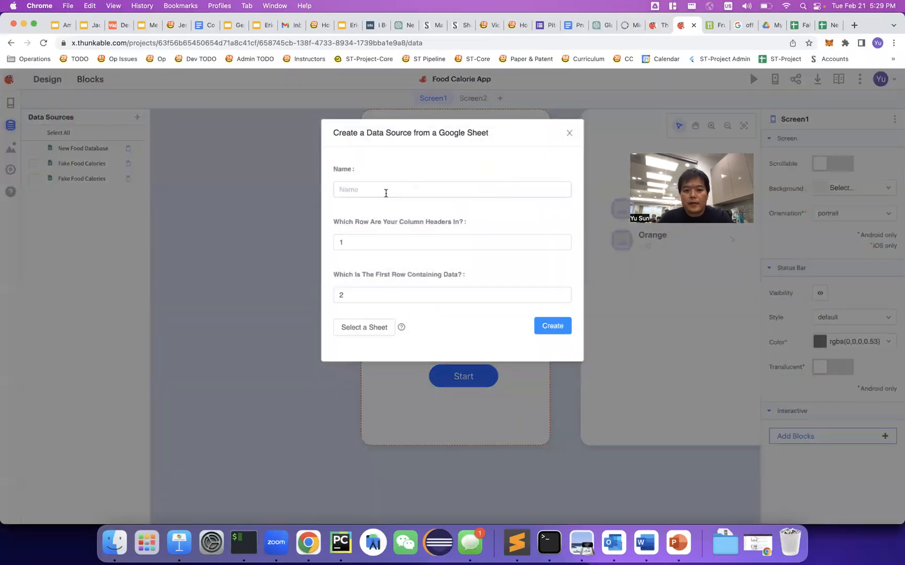
pyautogui.click(386, 193)
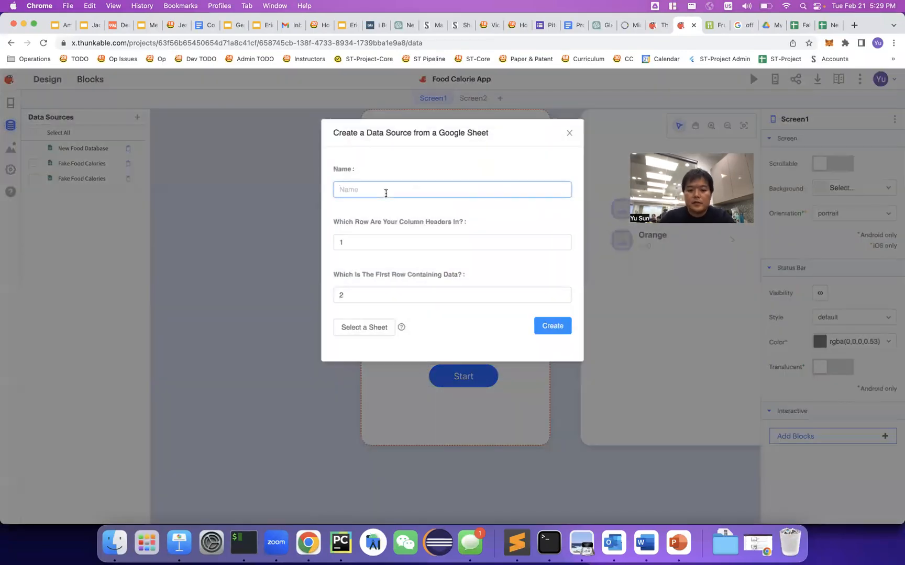
pyautogui.write('New Food 2')
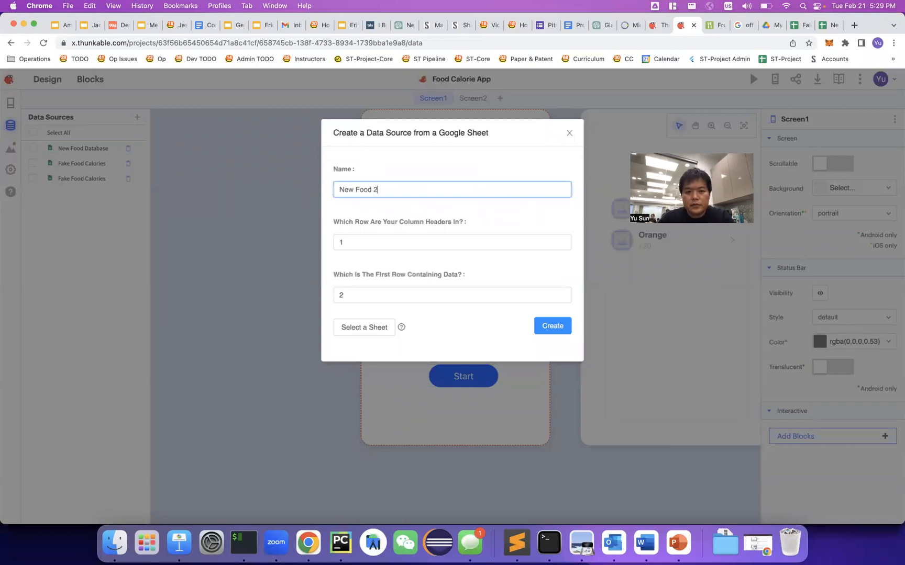
pyautogui.click(373, 329)
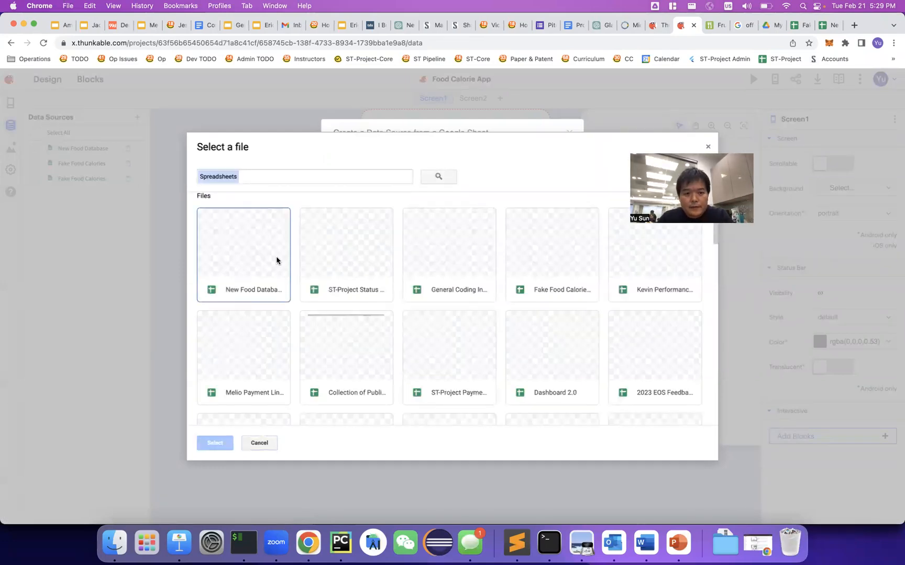
pyautogui.doubleClick(239, 253)
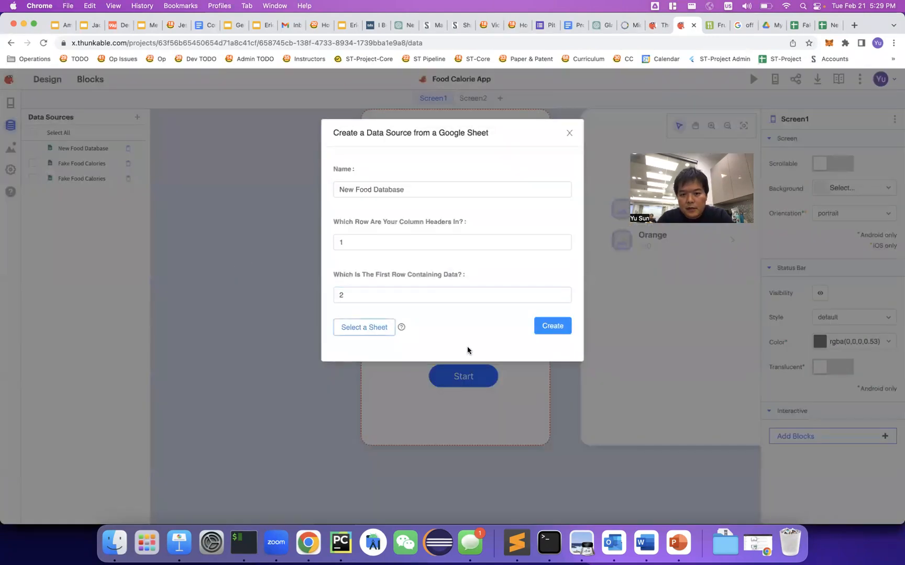
pyautogui.click(551, 329)
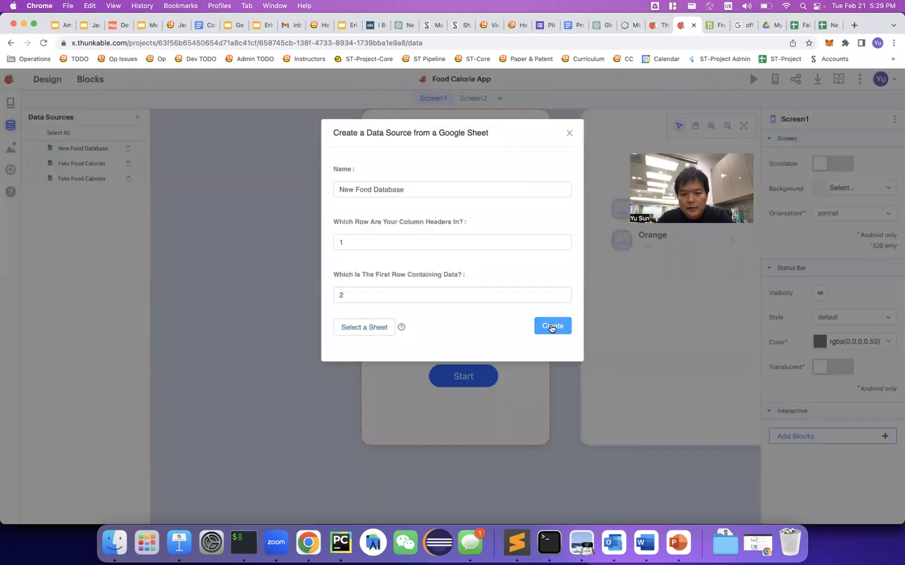
pyautogui.click(551, 327)
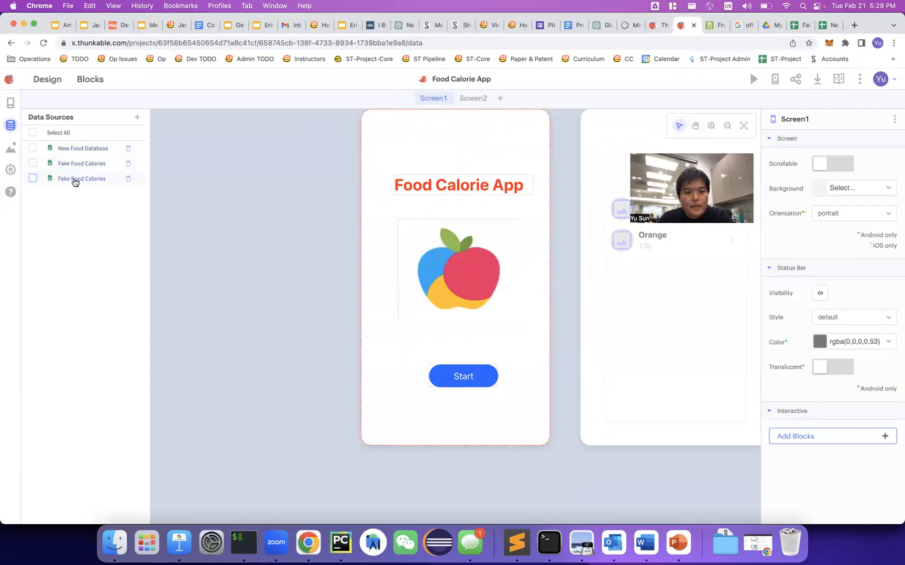
# Reload the project and examine the table of the newly added New Food Database data source.
pyautogui.click(42, 42)
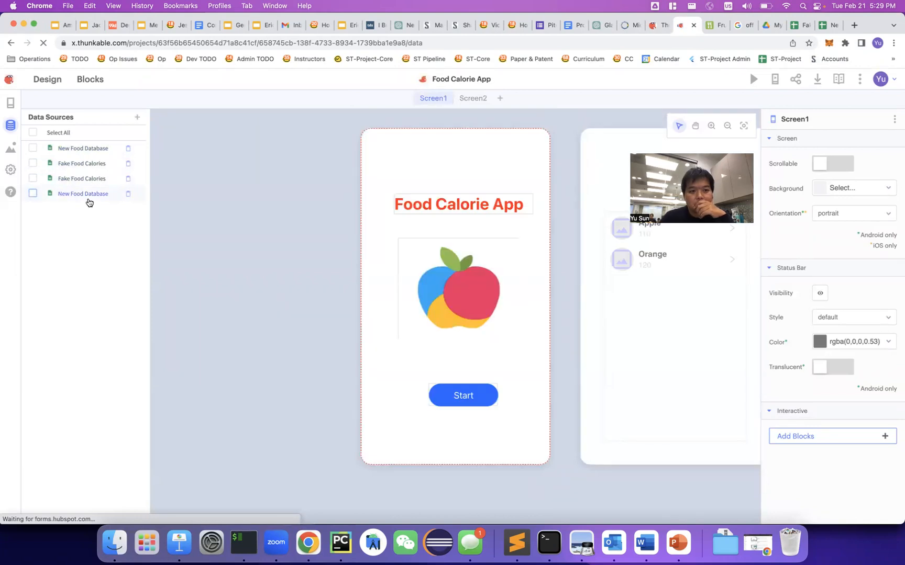
pyautogui.click(84, 195)
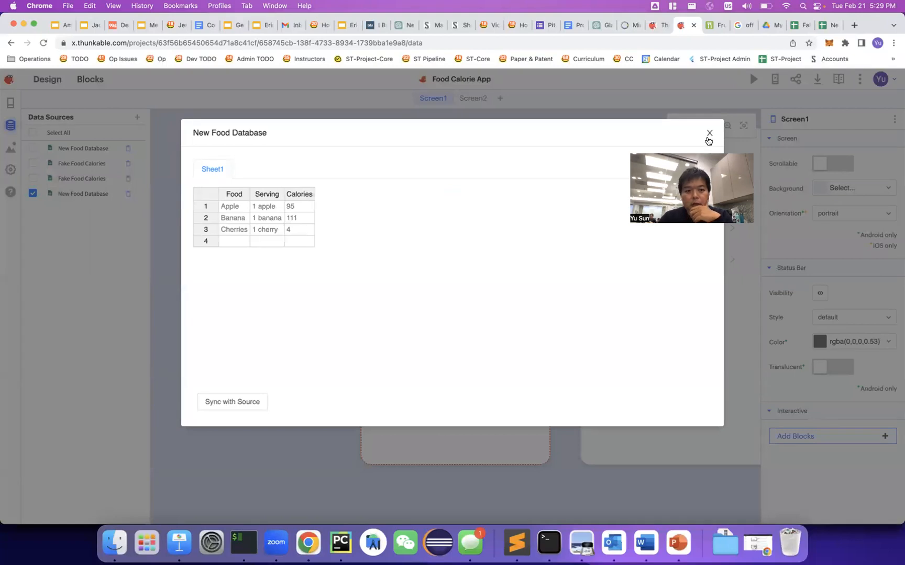
pyautogui.click(708, 134)
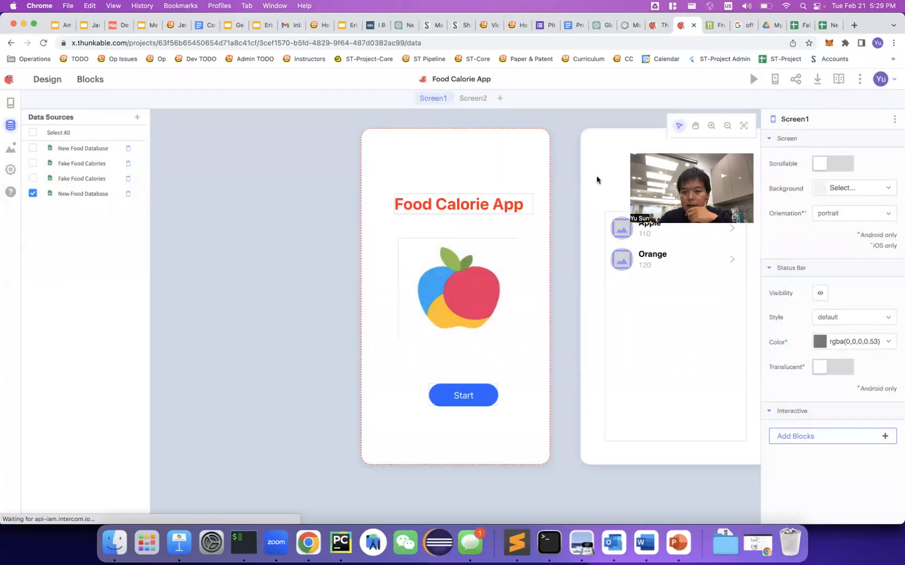
# Connect Screen2's Data Viewer List to New Food Database, with Food as the Title column and Calories as the Subtitle column.
pyautogui.click(597, 179)
pyautogui.click(507, 305)
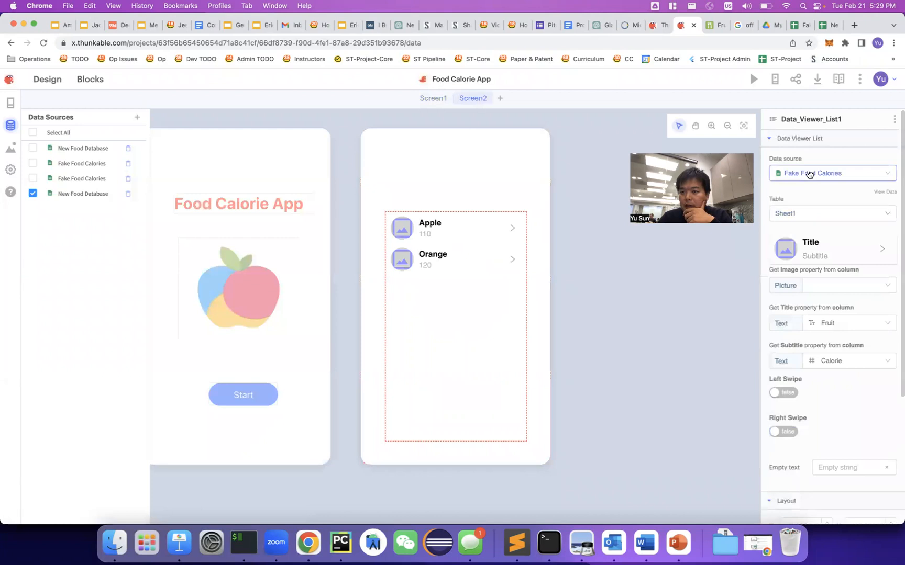
pyautogui.click(809, 174)
pyautogui.click(811, 240)
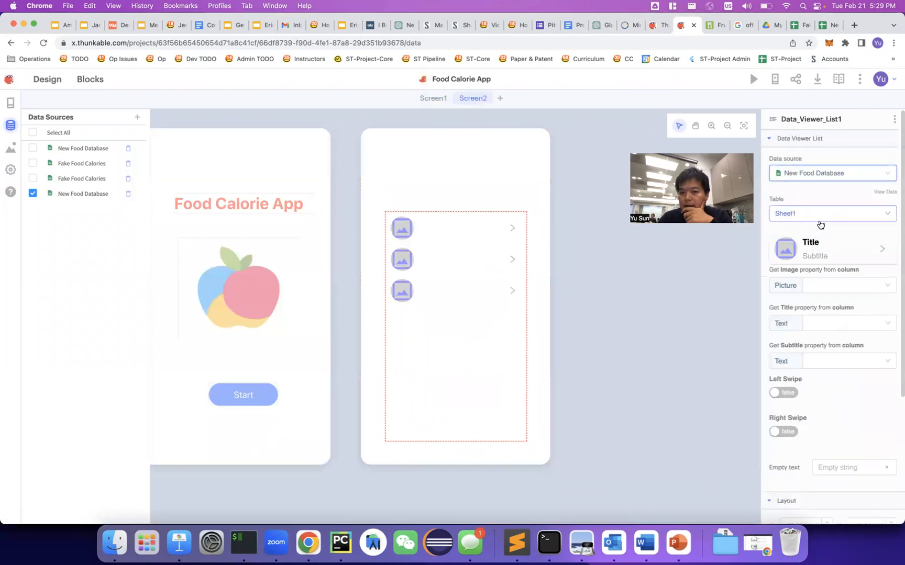
pyautogui.click(842, 328)
pyautogui.click(837, 342)
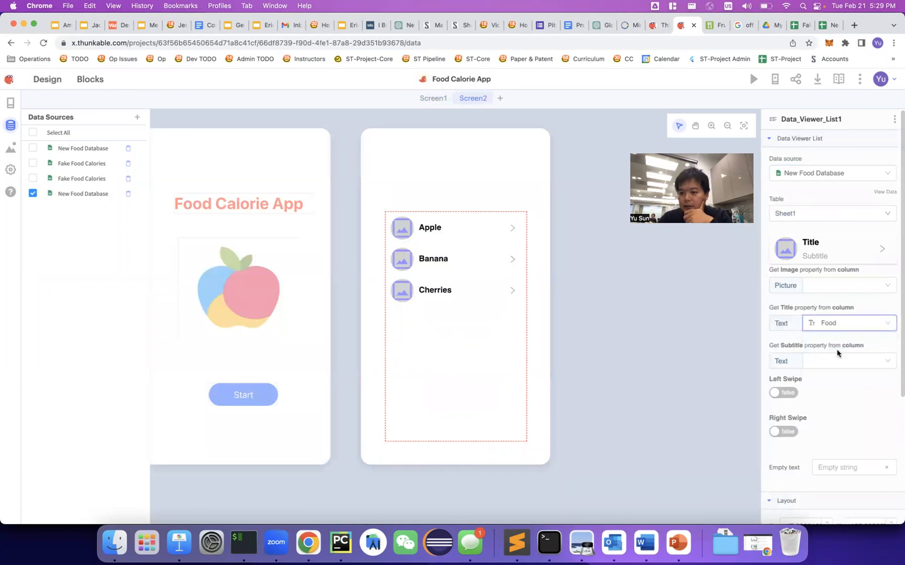
pyautogui.click(836, 361)
pyautogui.click(832, 412)
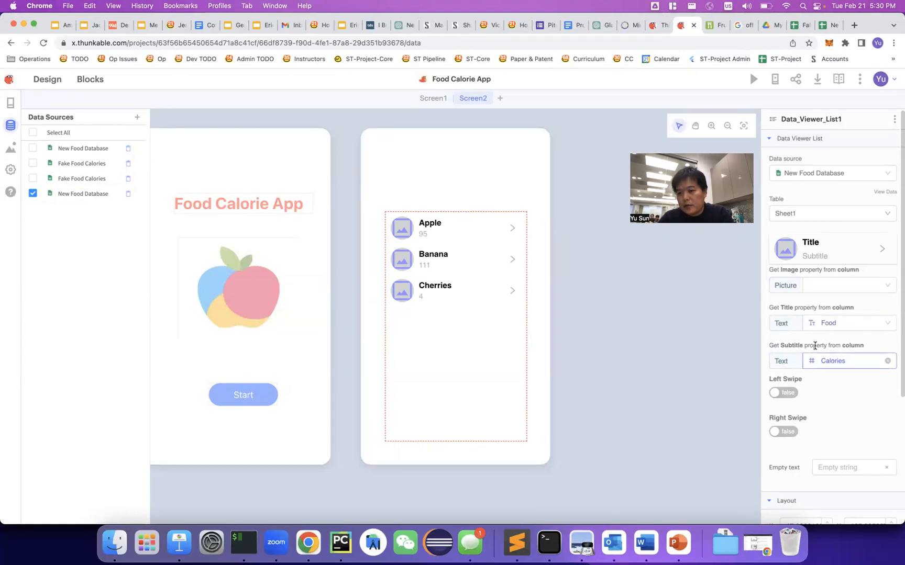
# Change the list's row layout to image, title, subtitle and text, with Serving as the Subtitle column and Calories as the Text column.
pyautogui.click(812, 258)
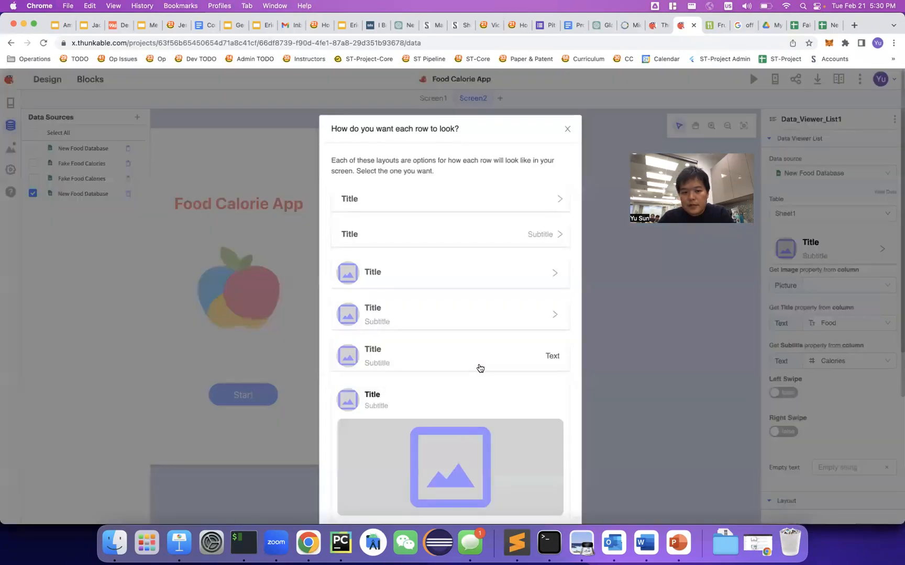
pyautogui.click(427, 361)
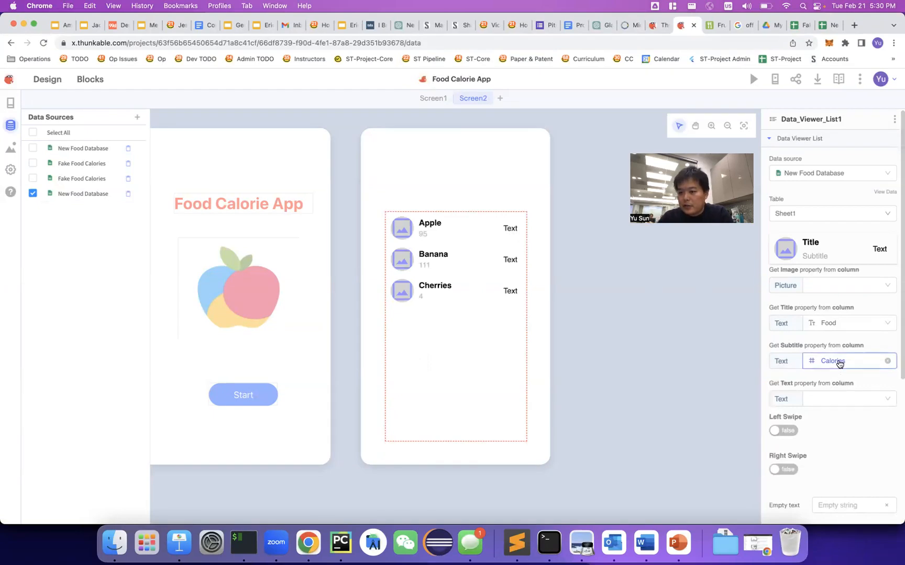
pyautogui.click(838, 362)
pyautogui.click(840, 394)
pyautogui.click(841, 404)
pyautogui.click(840, 450)
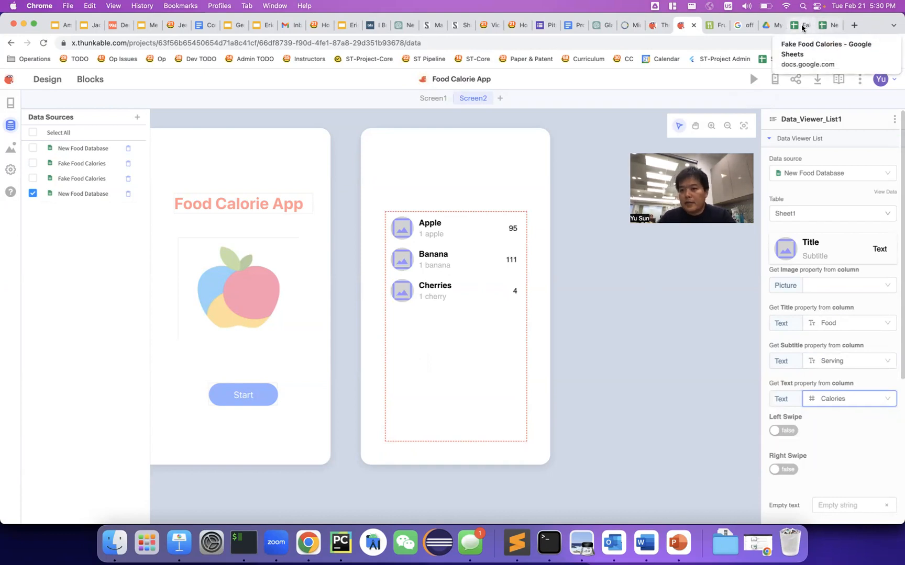
# Close the Fake Food Calories spreadsheet and bring up the New Food Database spreadsheet.
pyautogui.click(829, 25)
pyautogui.click(801, 25)
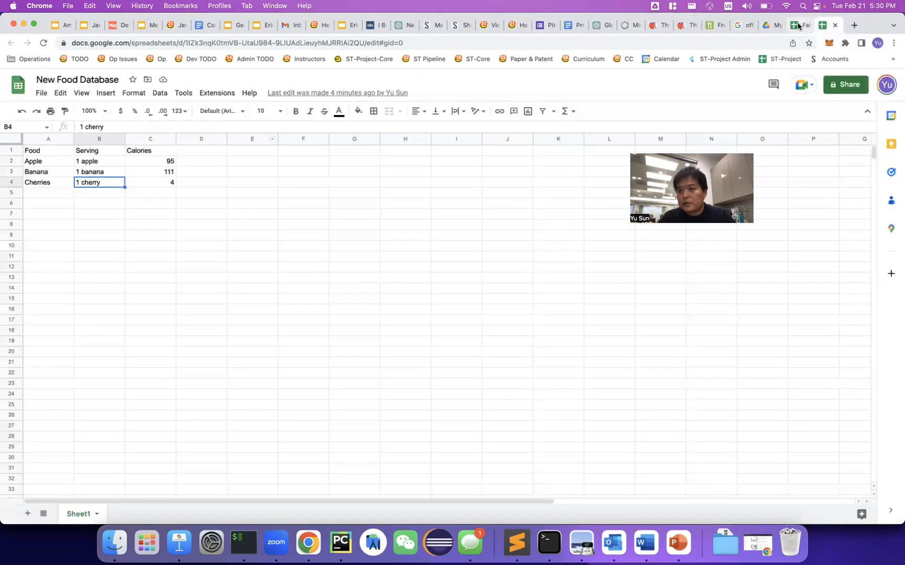
pyautogui.click(805, 25)
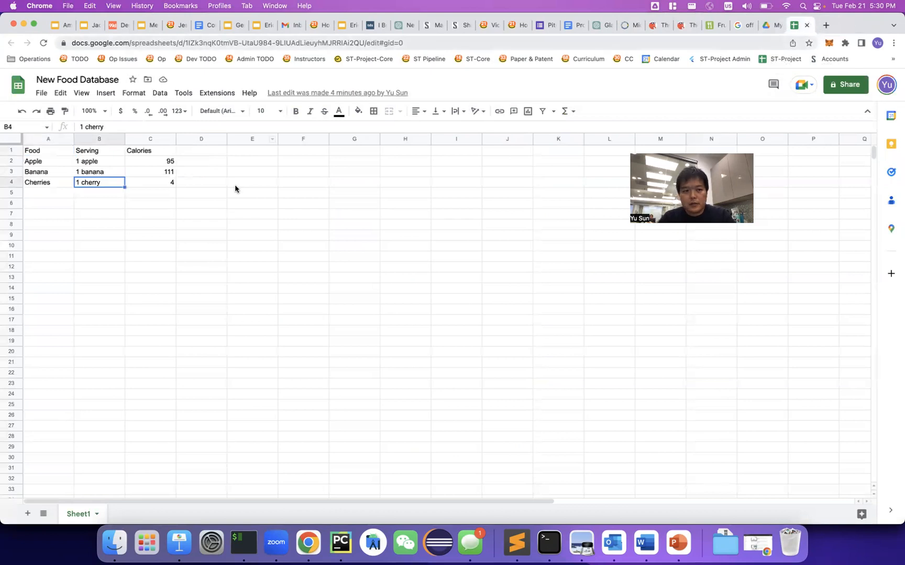
# Copy the food name Avocado from the calories.info fruit table into cell A5 of the New Food Database sheet.
pyautogui.click(46, 195)
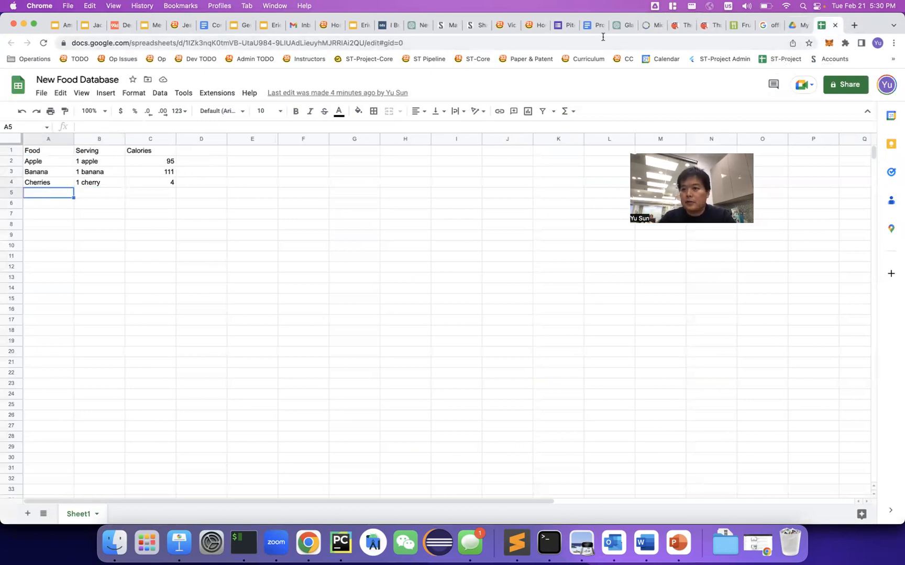
pyautogui.click(733, 26)
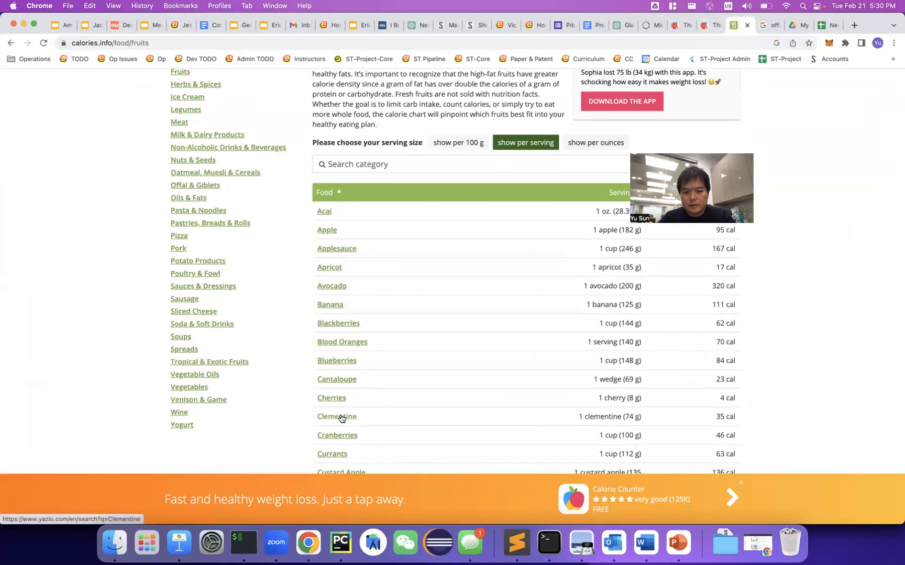
pyautogui.rightClick(340, 294)
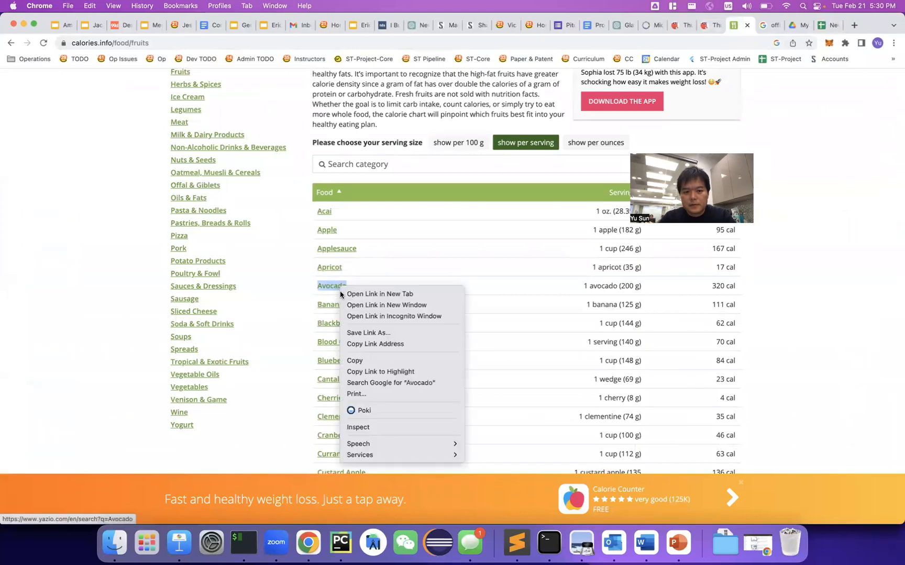
pyautogui.click(370, 360)
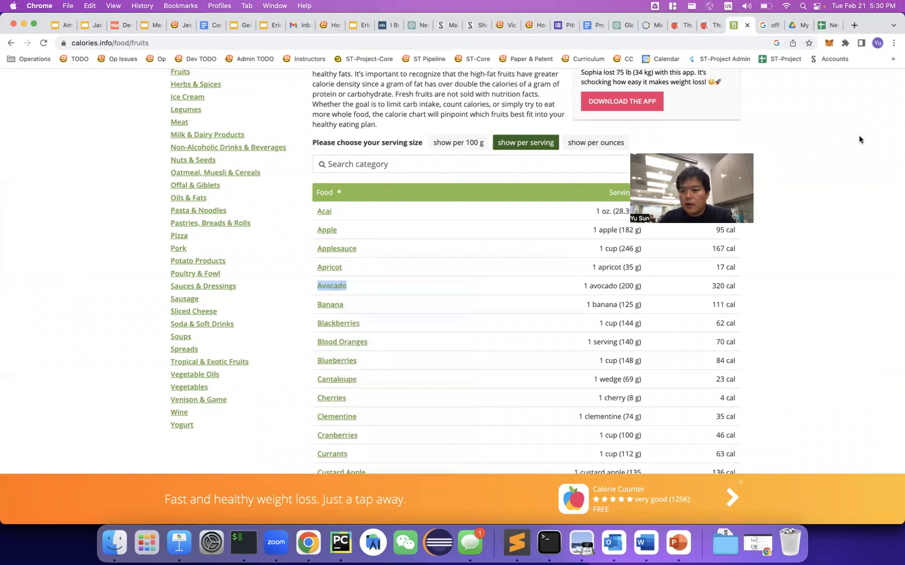
pyautogui.click(828, 24)
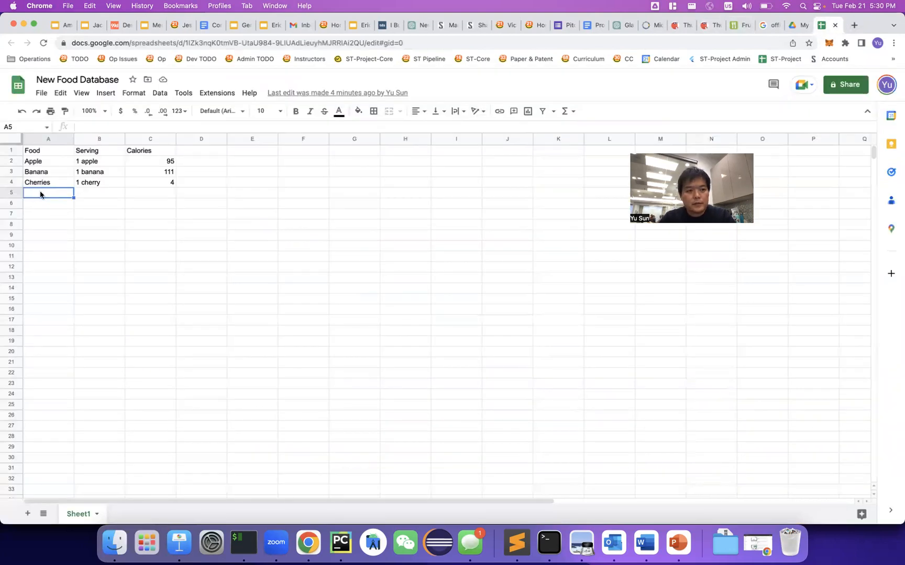
pyautogui.doubleClick(40, 192)
pyautogui.press('super+v')
# Fill in Avocado's row with "1 Avocado" as the serving and 320 as the calories.
pyautogui.click(89, 195)
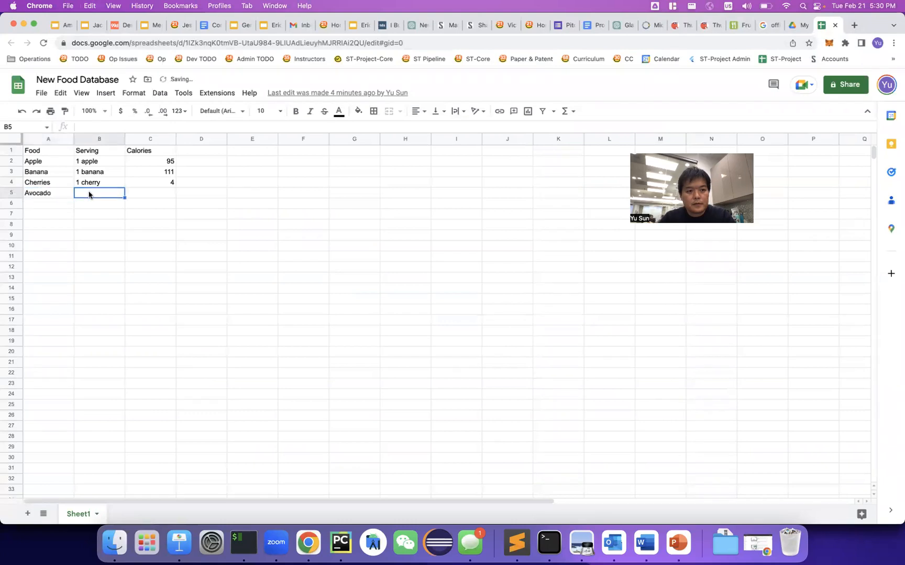
pyautogui.write('1')
pyautogui.press('super+v')
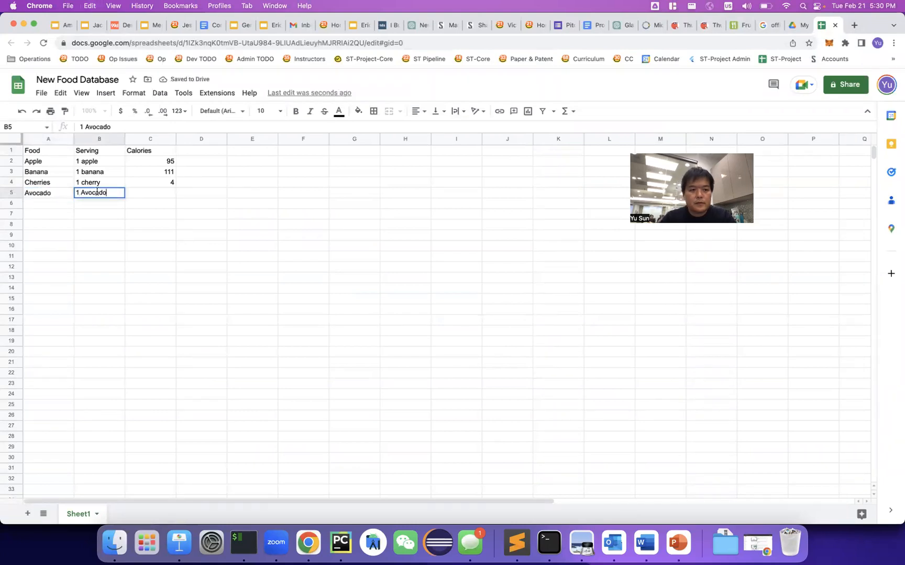
pyautogui.click(162, 196)
pyautogui.write('320')
pyautogui.press('Return')
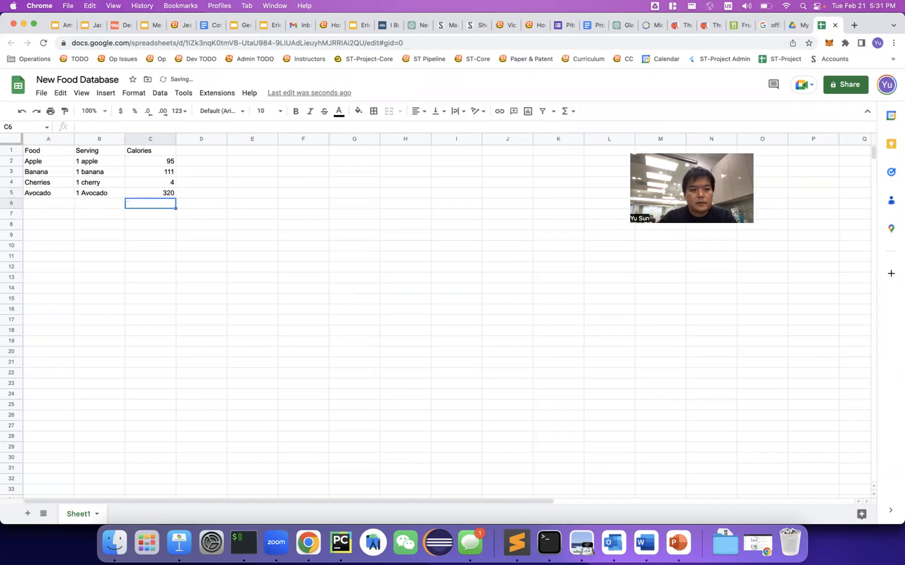
# Switch to the Thunkable project, preview the app from Screen1 through Start to the food list, and return to Screen2's Data Viewer List.
pyautogui.click(707, 25)
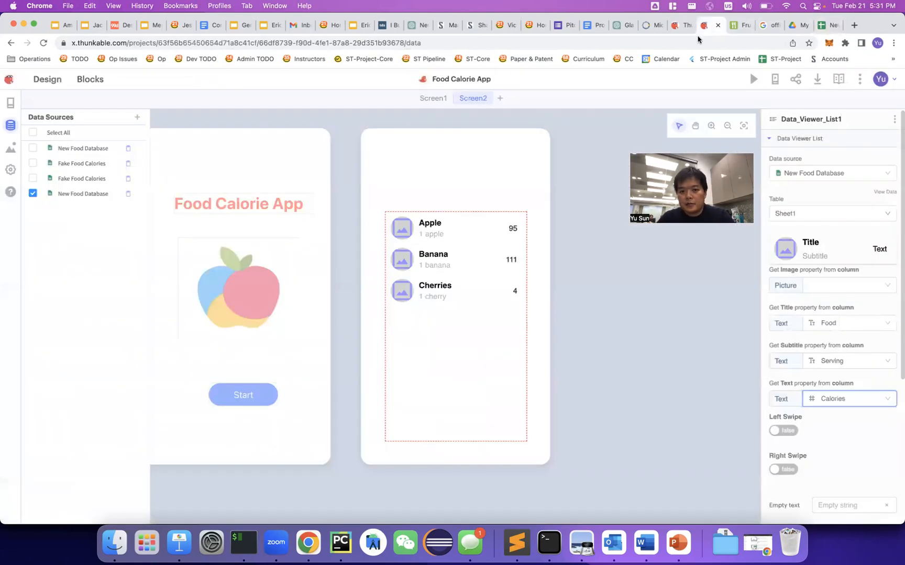
pyautogui.click(471, 307)
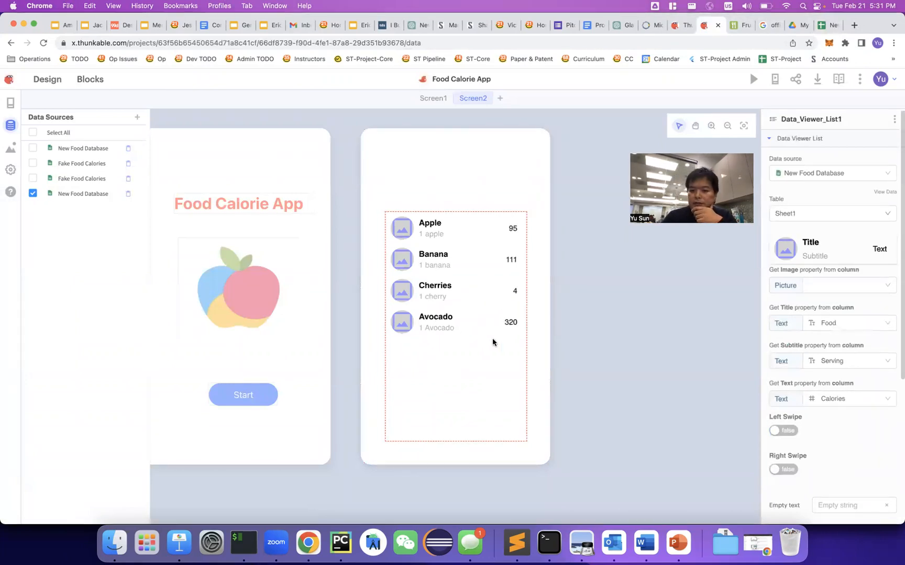
pyautogui.click(433, 99)
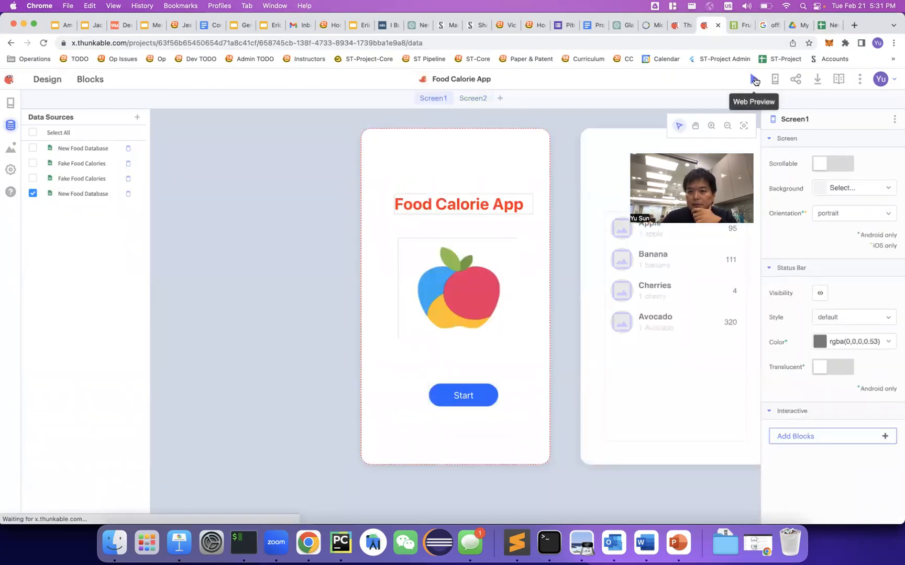
pyautogui.click(754, 82)
pyautogui.click(467, 457)
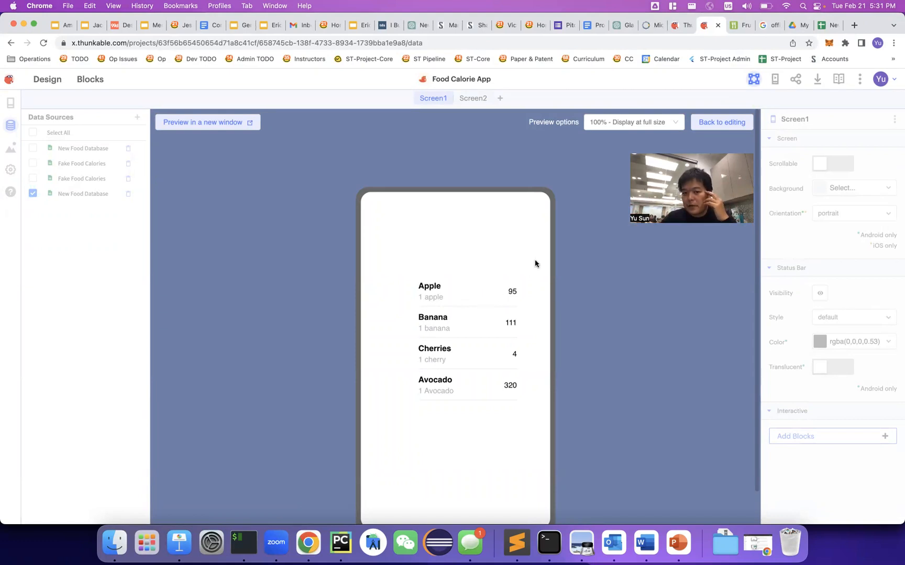
pyautogui.click(725, 122)
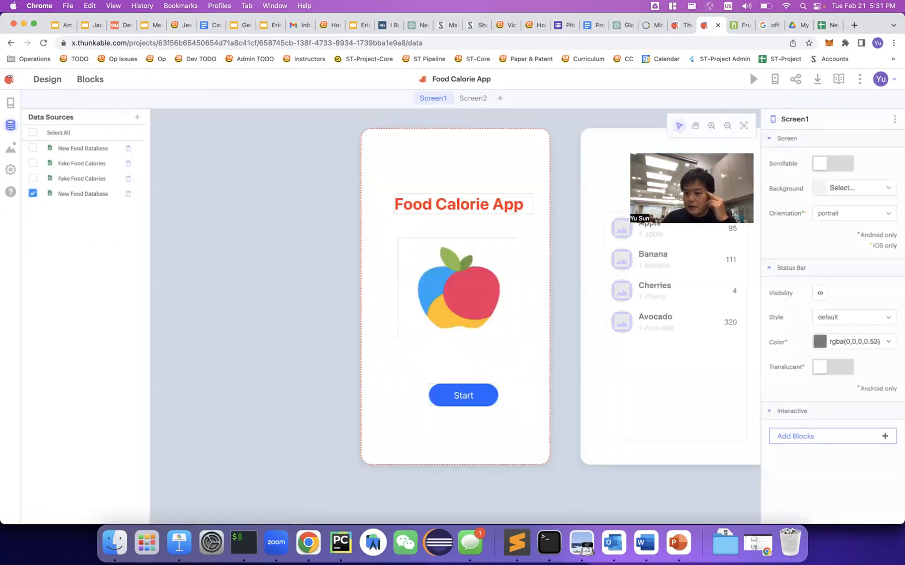
pyautogui.click(607, 181)
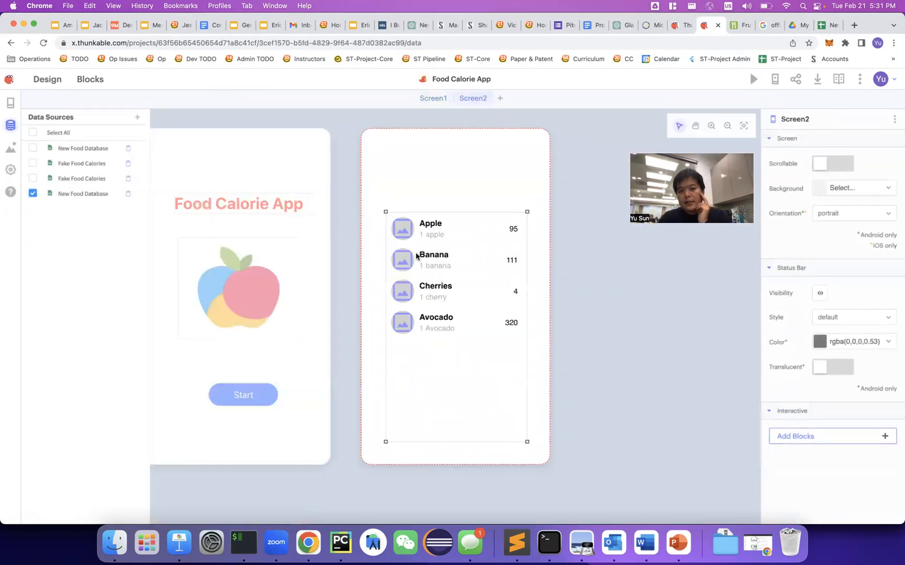
pyautogui.click(403, 233)
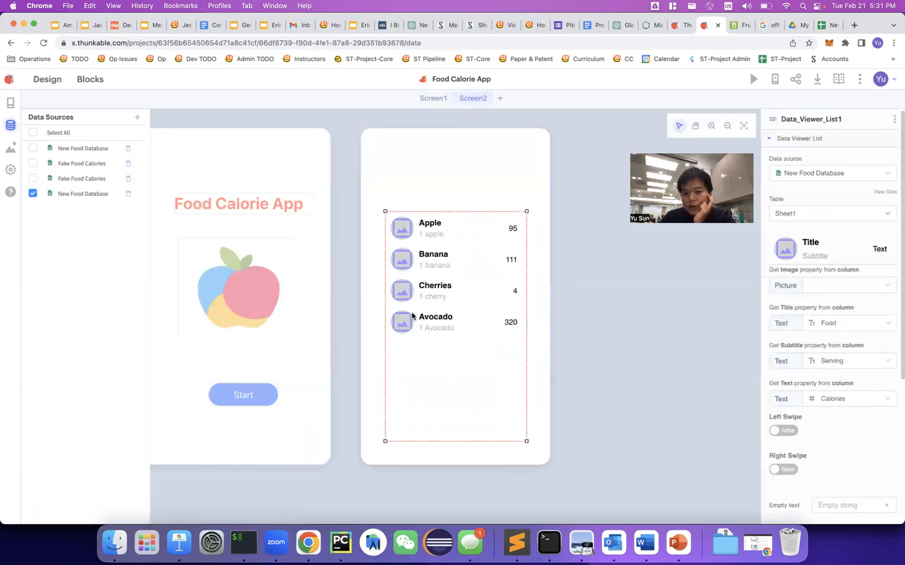
# Add the column header ImageURL in cell D1 of the New Food Database spreadsheet.
pyautogui.click(814, 26)
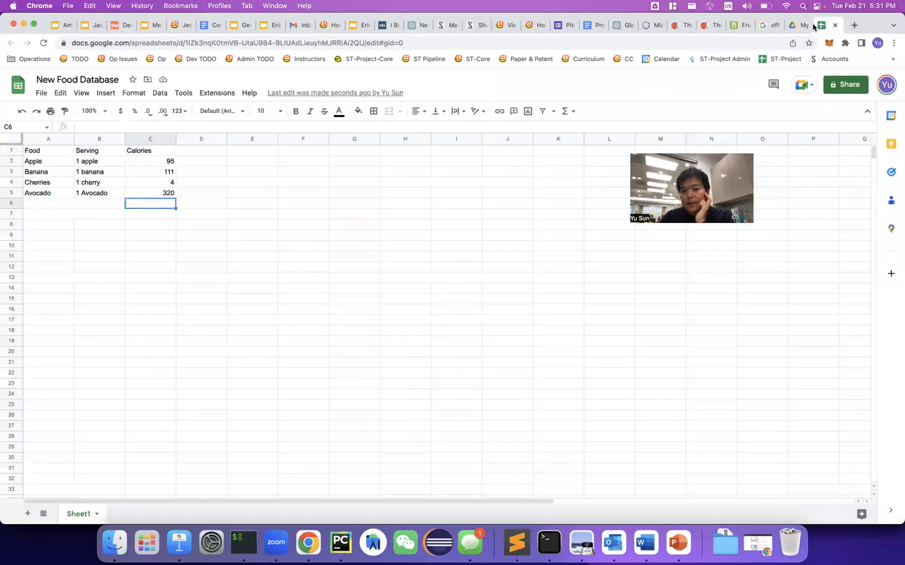
pyautogui.click(206, 152)
pyautogui.write('ImageURL')
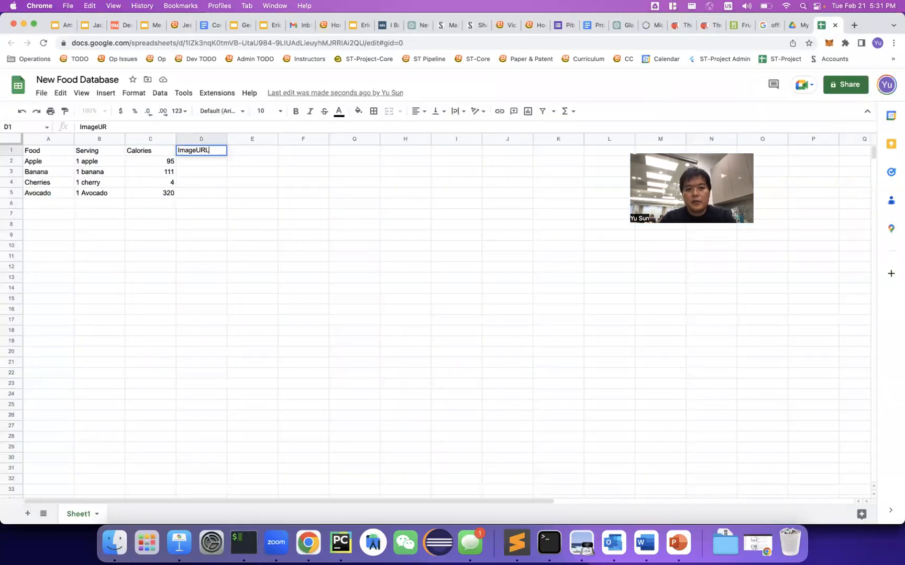
pyautogui.press('Return')
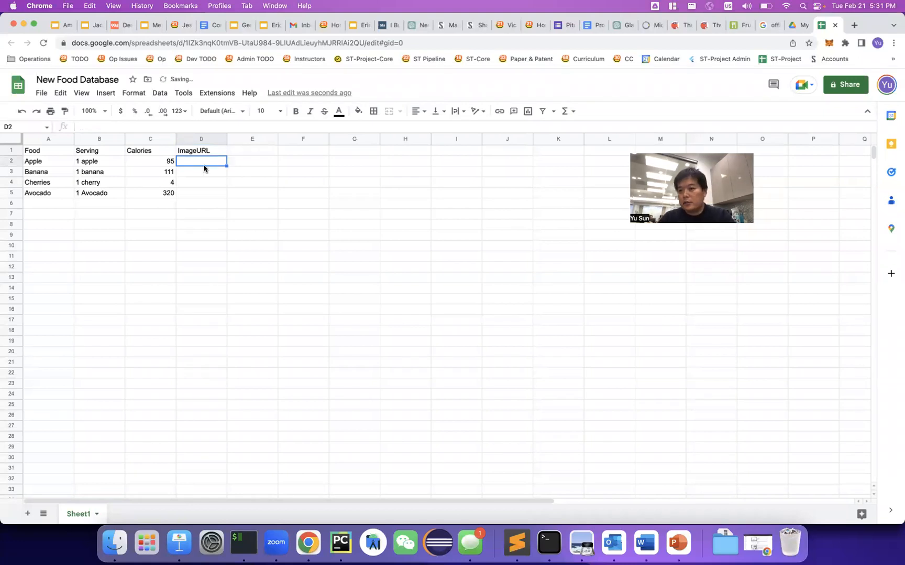
# Open Google Images in a new browser tab and search for "apple icon", refined to "apple fruit icon".
pyautogui.press('super+t')
pyautogui.write('image')
pyautogui.click(280, 178)
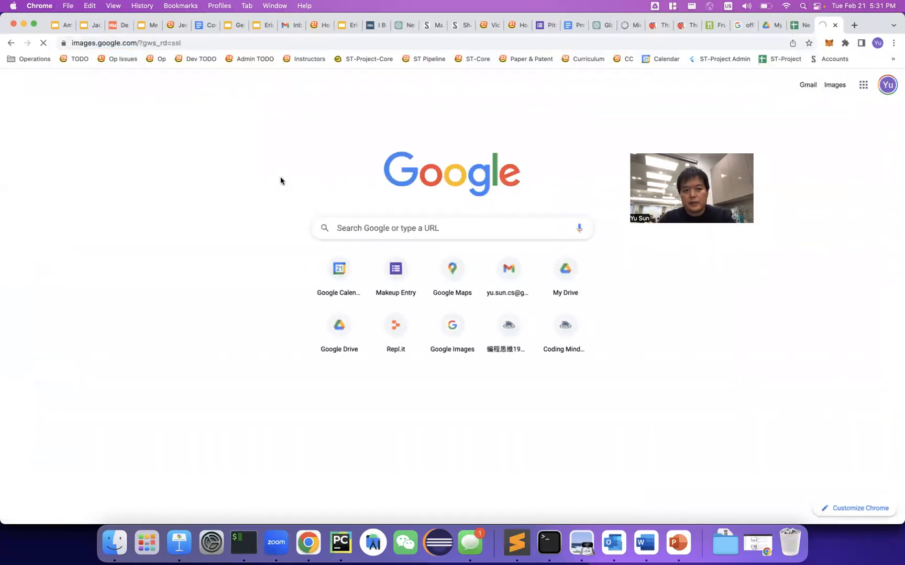
pyautogui.write('apple icon')
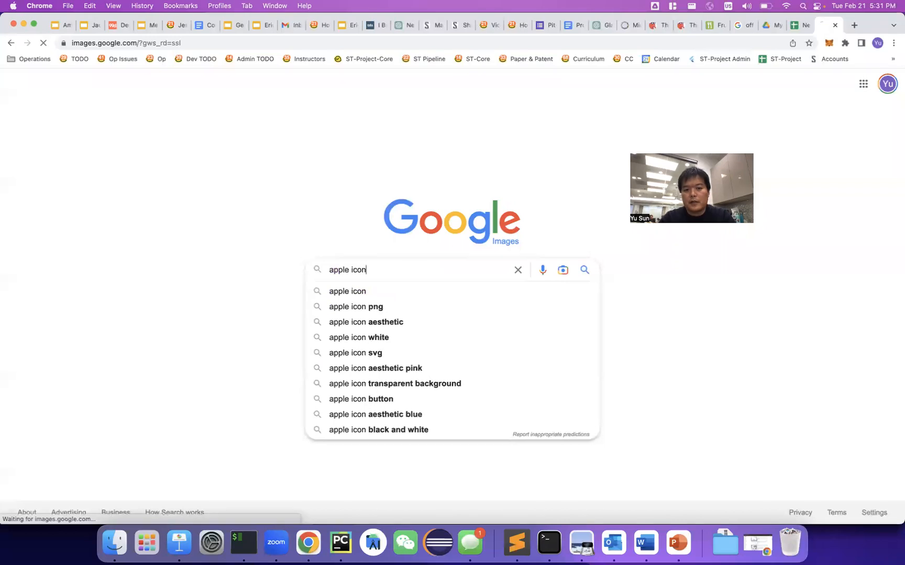
pyautogui.press('Return')
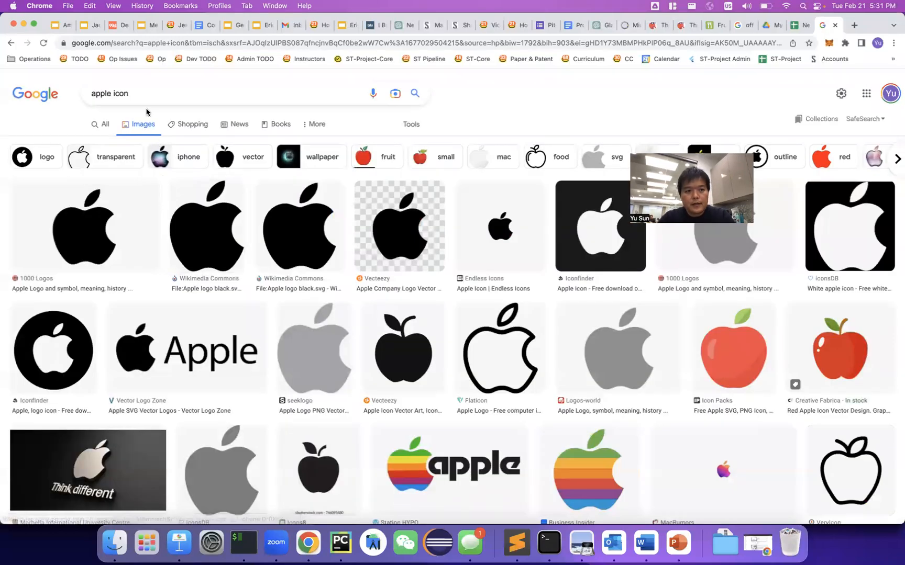
pyautogui.click(111, 93)
pyautogui.write('fruit')
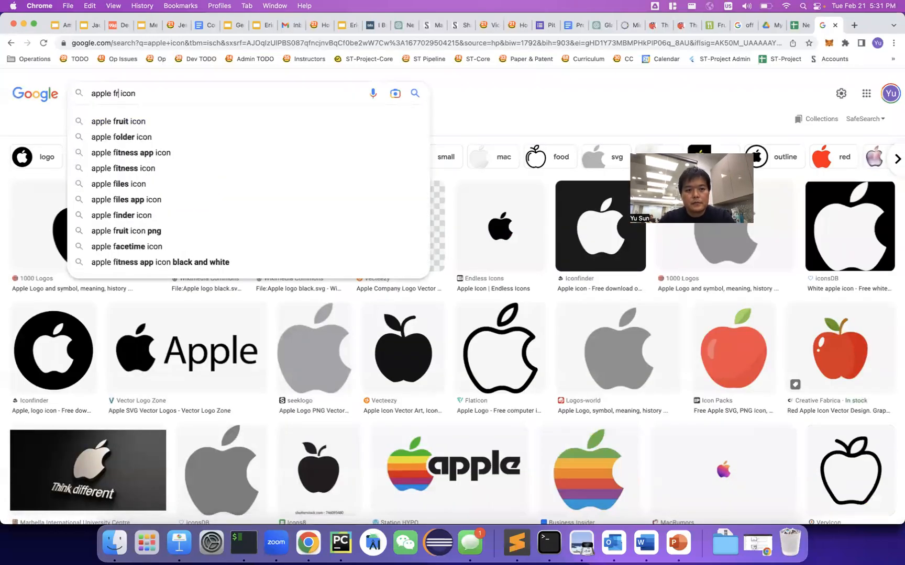
pyautogui.press('Return')
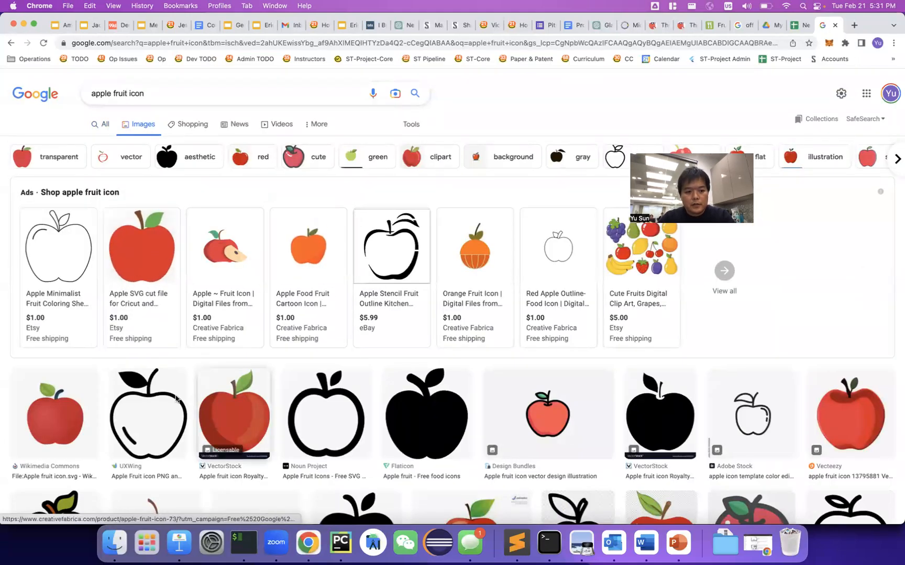
# Copy the image address of the red Vecteezy apple and paste it into Apple's ImageURL cell, D2.
pyautogui.click(49, 416)
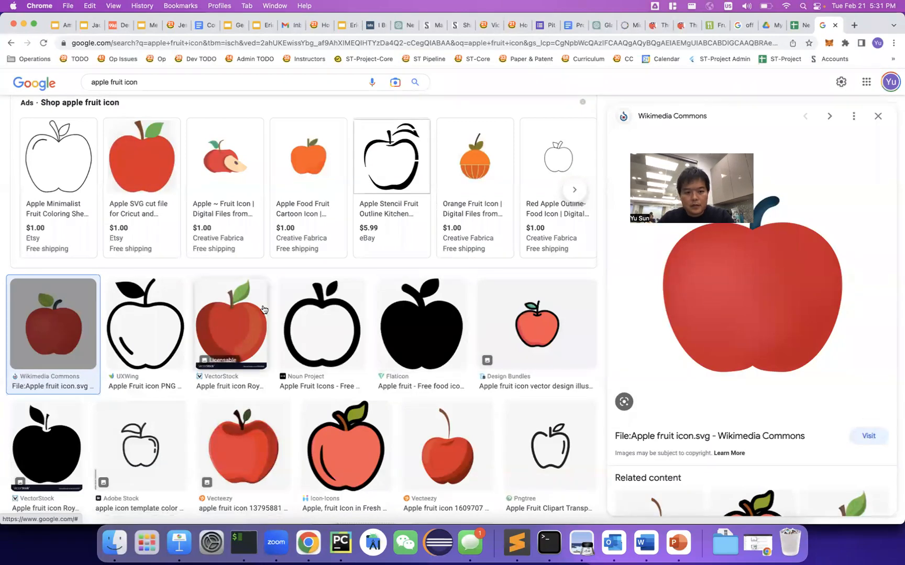
pyautogui.click(251, 443)
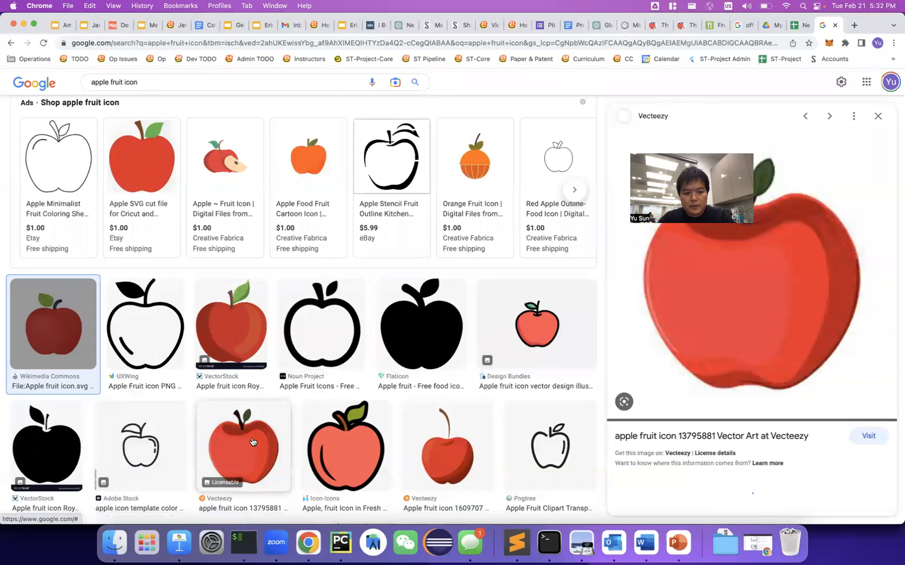
pyautogui.rightClick(766, 310)
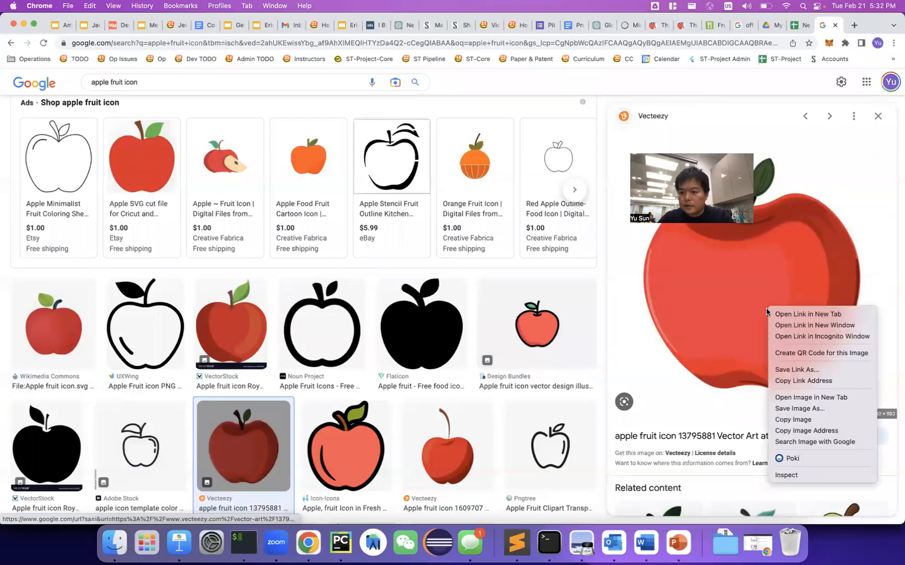
pyautogui.click(798, 428)
pyautogui.click(793, 25)
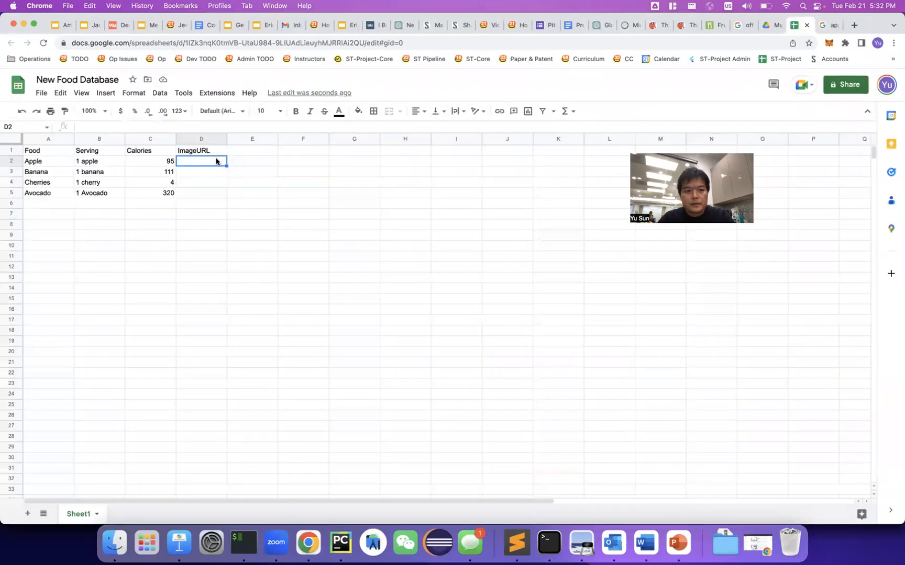
pyautogui.press('super+v')
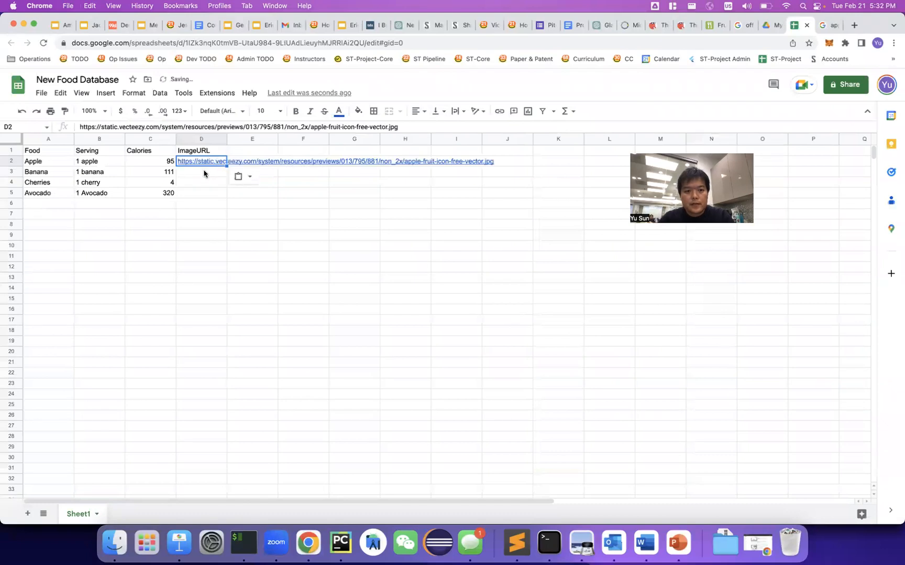
# Select Banana's ImageURL cell, D3, and search Google Images for "banana fruit icon".
pyautogui.click(204, 173)
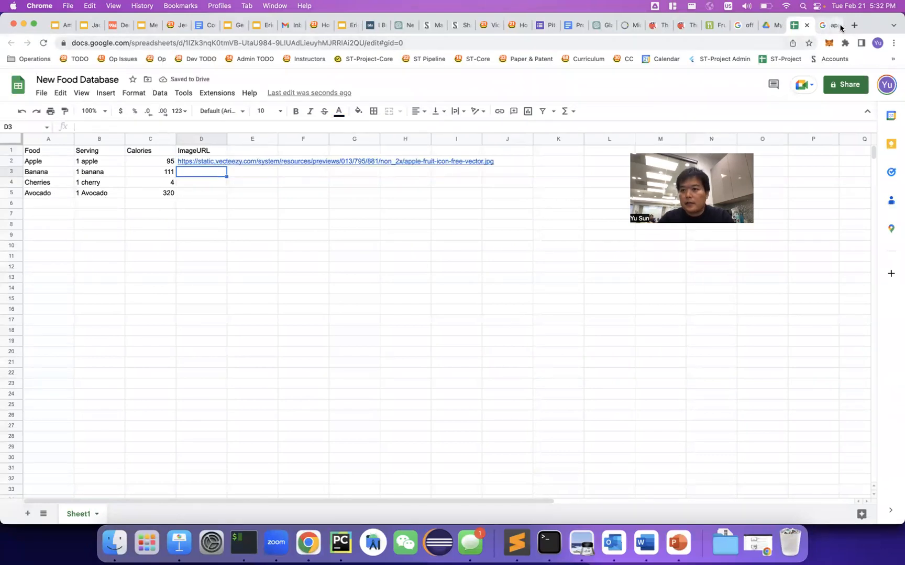
pyautogui.click(828, 25)
pyautogui.doubleClick(100, 82)
pyautogui.write('banana fruit icon')
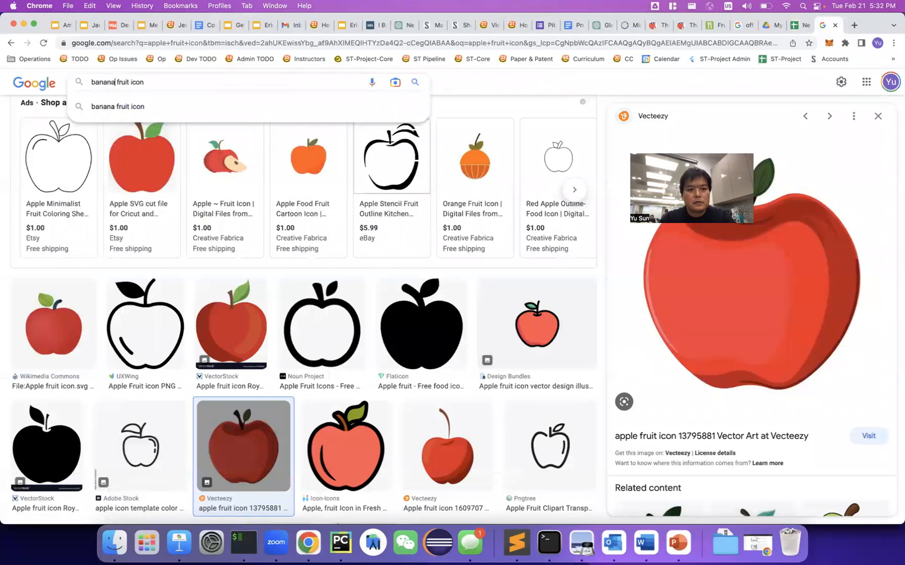
pyautogui.press('Return')
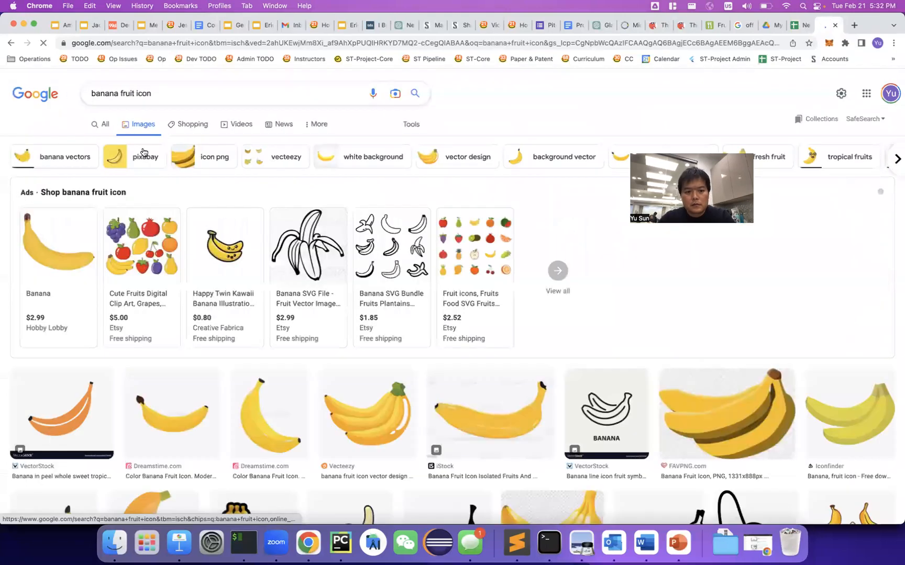
# Copy the image address of the upright Dreamstime banana and paste it into Banana's ImageURL cell, D3.
pyautogui.click(256, 415)
pyautogui.rightClick(702, 288)
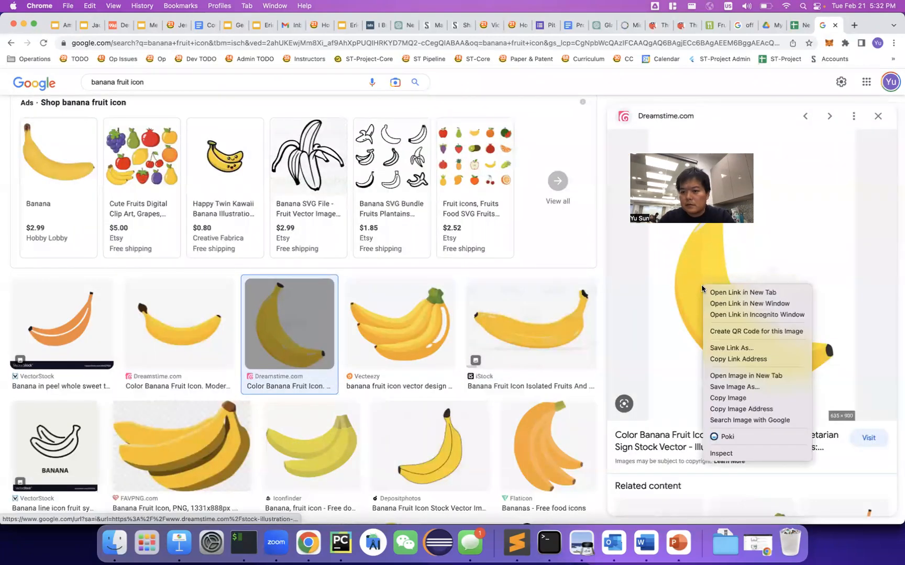
pyautogui.click(728, 397)
pyautogui.click(798, 26)
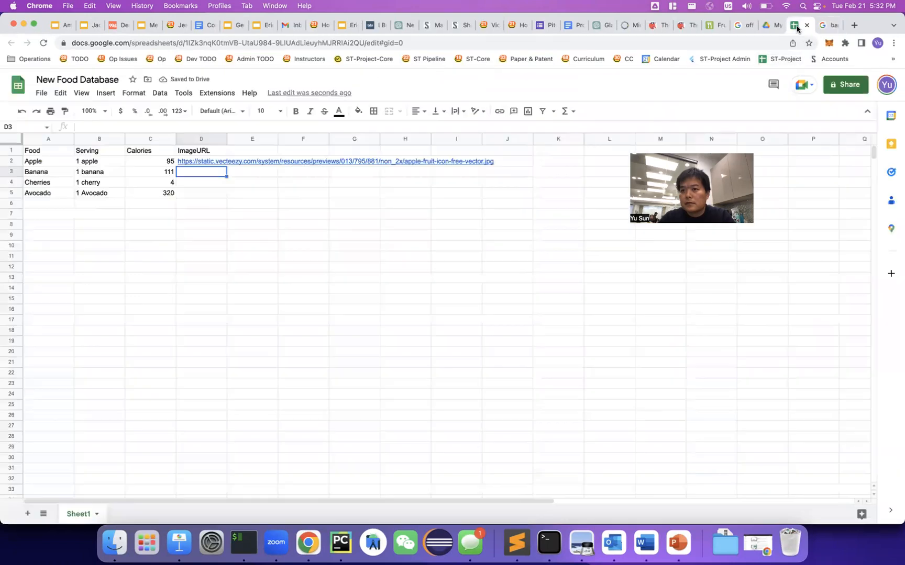
pyautogui.press('super+v')
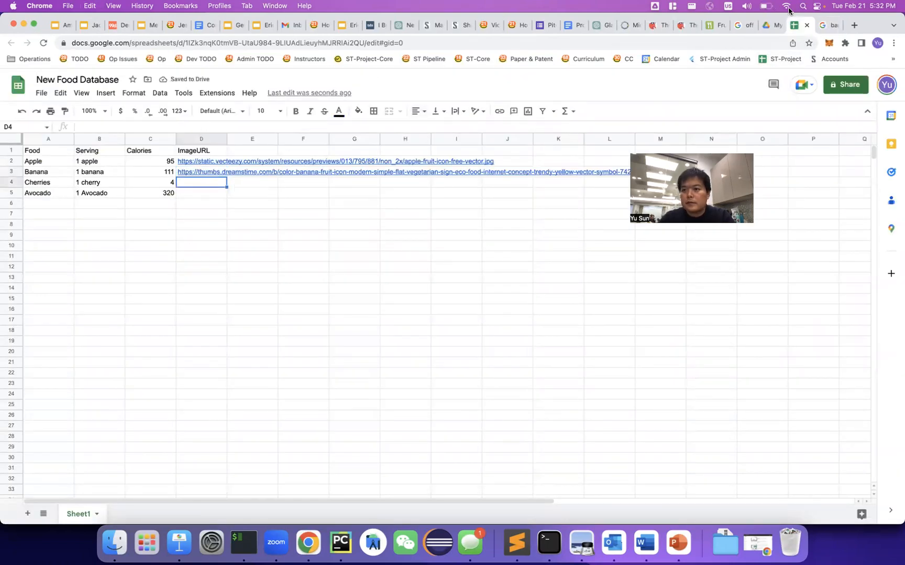
# Search Google Images for "cherries fruit icon".
pyautogui.click(826, 25)
pyautogui.doubleClick(107, 82)
pyautogui.write('che')
pyautogui.write('rries')
pyautogui.press('Return')
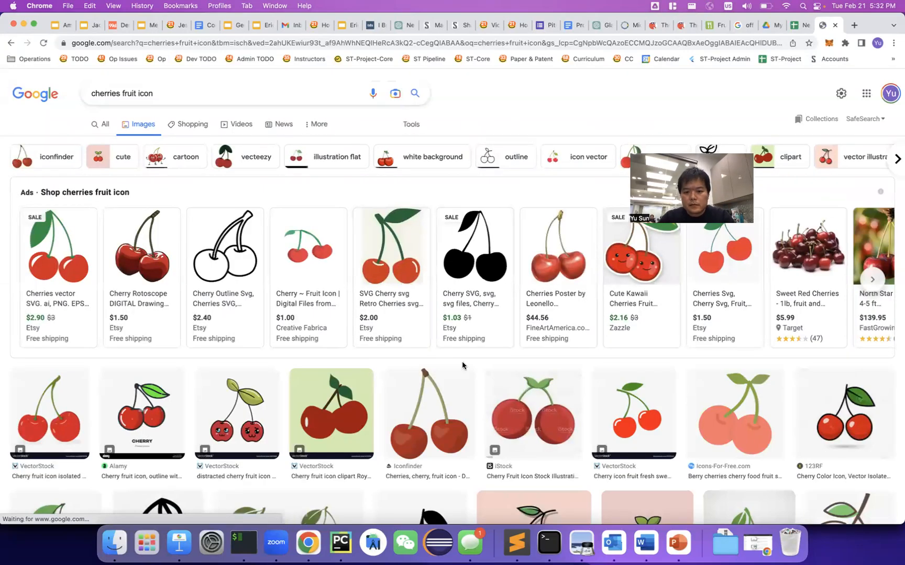
# Copy the image address of the Icons-For-Free cherries and paste it into Cherries' ImageURL cell, D4.
pyautogui.click(733, 413)
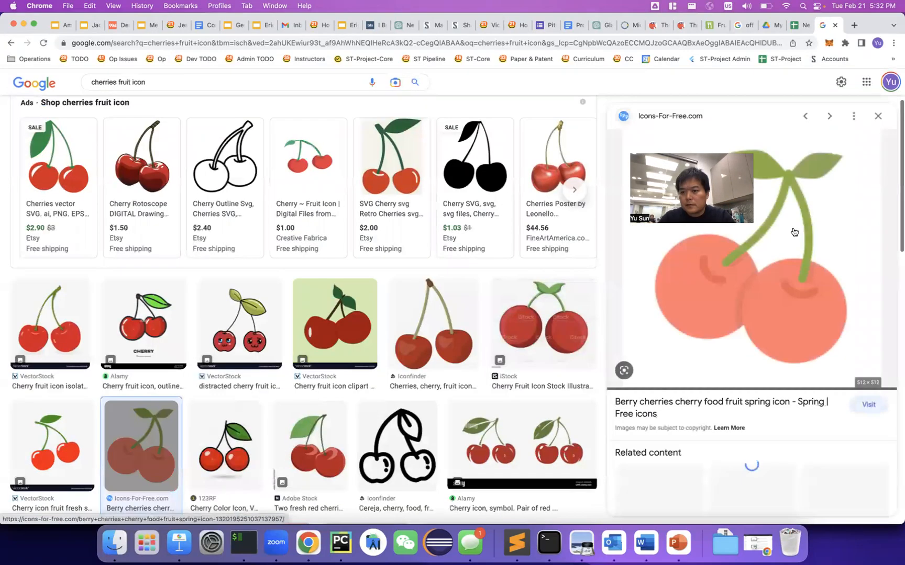
pyautogui.rightClick(795, 234)
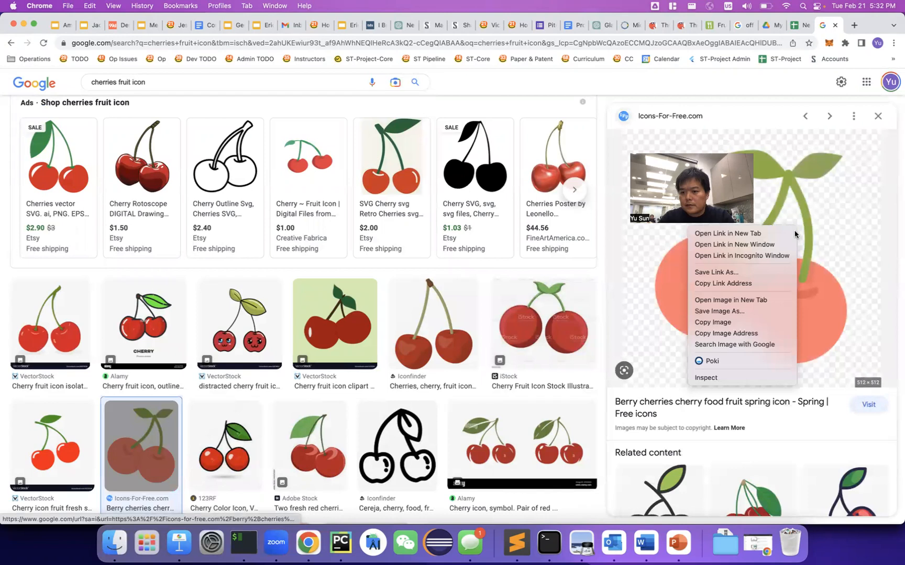
pyautogui.click(756, 334)
pyautogui.click(801, 25)
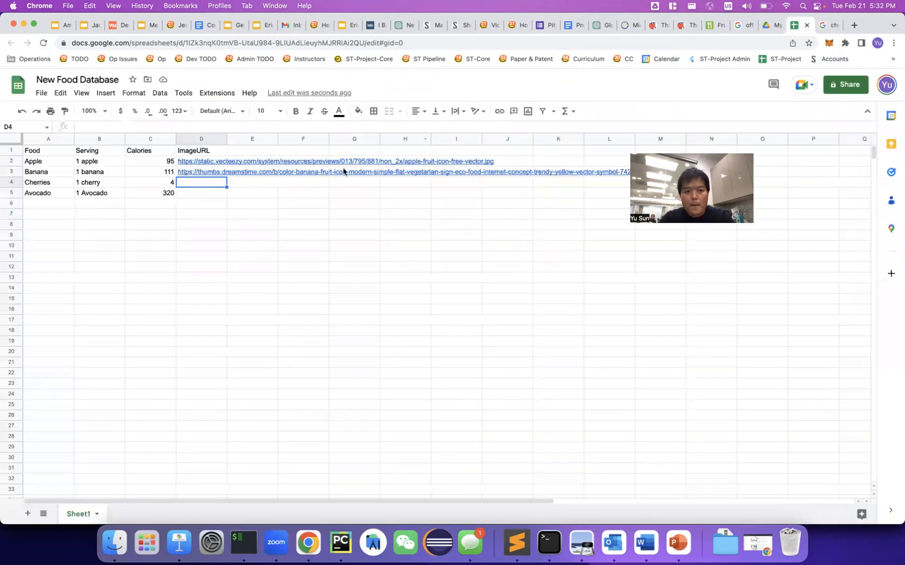
pyautogui.press('super+v')
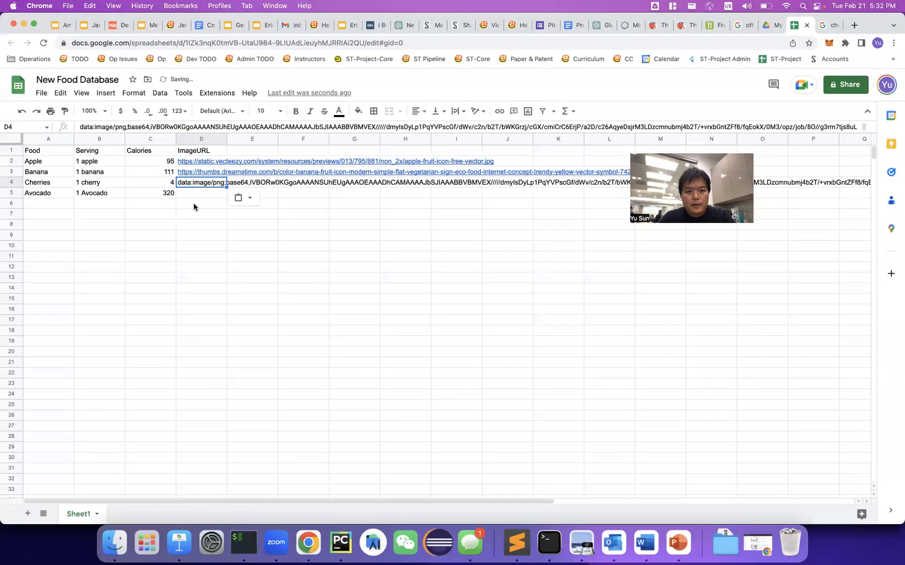
# Pick the red Vecteezy cherries with green stems from the "cherries fruit icon" image results and copy their image address.
pyautogui.click(821, 30)
pyautogui.scroll(-2, 406, 331)
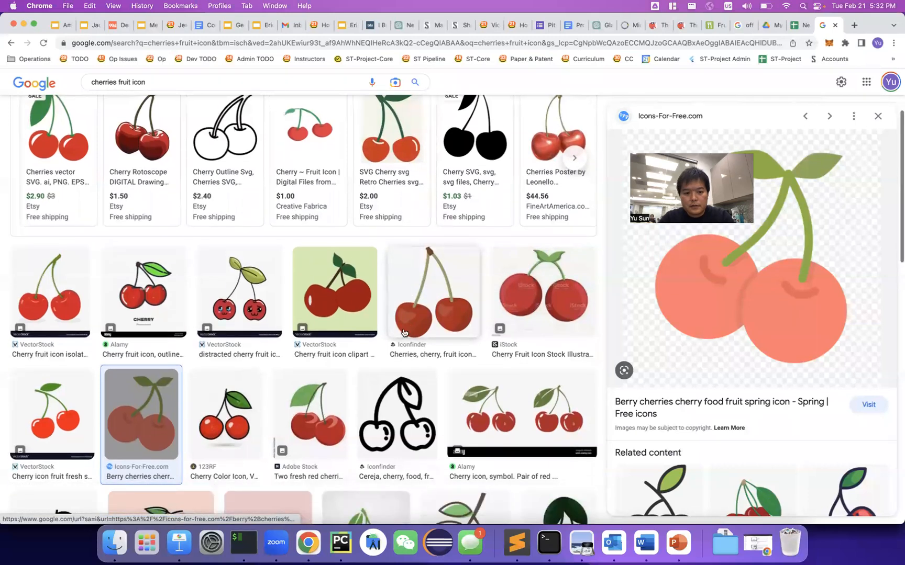
pyautogui.click(50, 291)
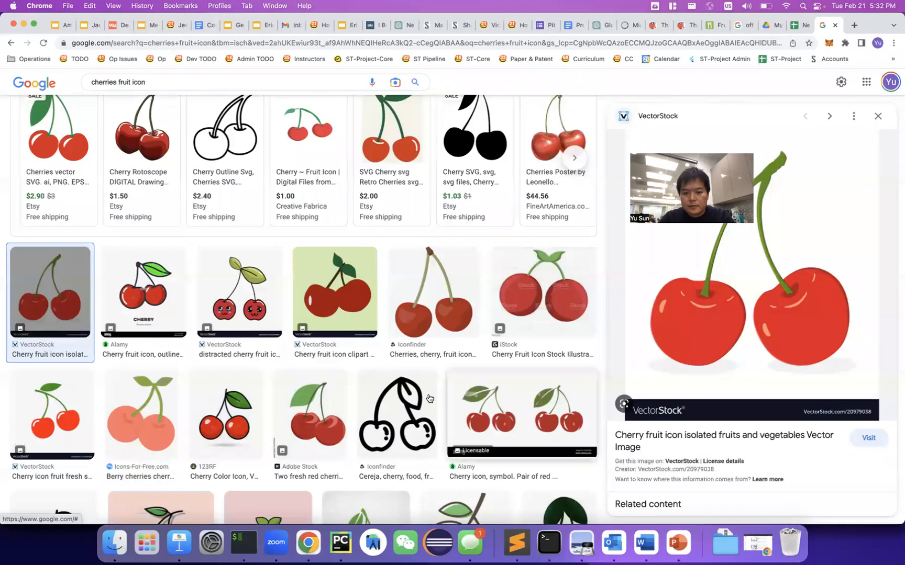
pyautogui.scroll(-5, 432, 398)
pyautogui.click(290, 445)
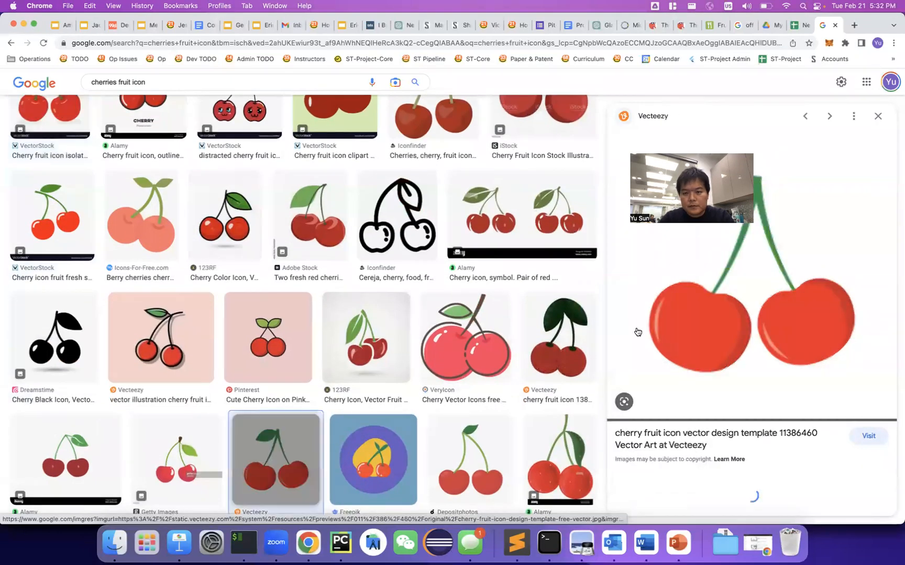
pyautogui.rightClick(786, 302)
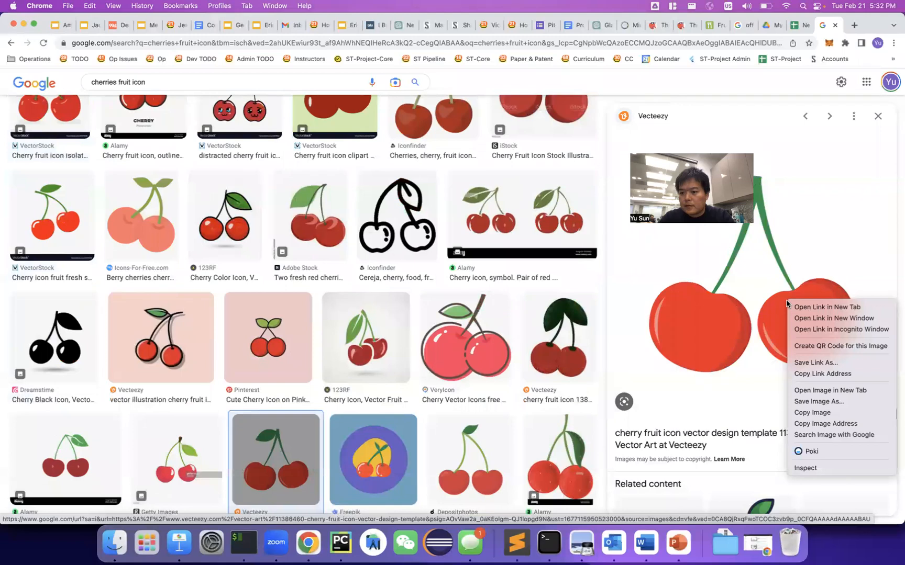
pyautogui.click(803, 427)
# Replace the contents of Cherries' ImageURL cell, D4, in the New Food Database sheet with the copied Vecteezy image address.
pyautogui.click(795, 24)
pyautogui.press('super+v')
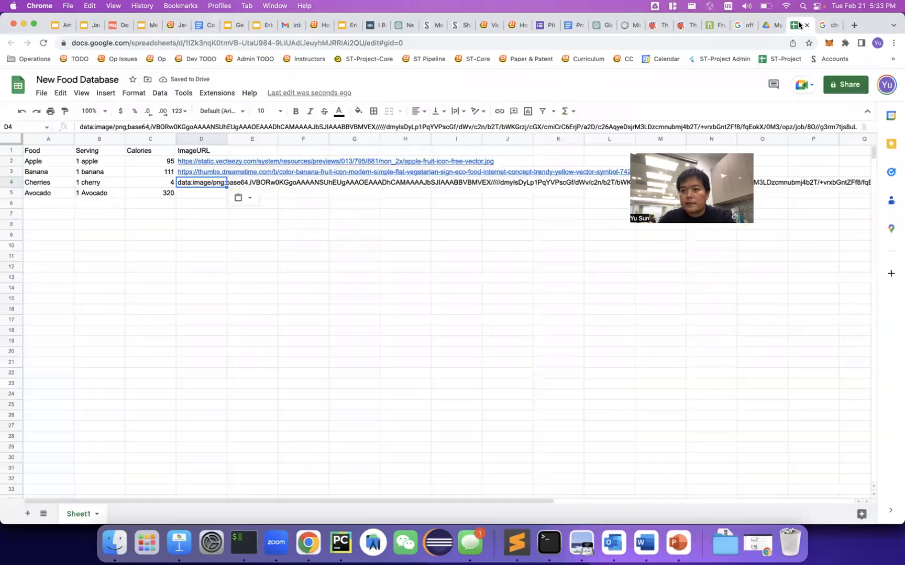
pyautogui.click(199, 185)
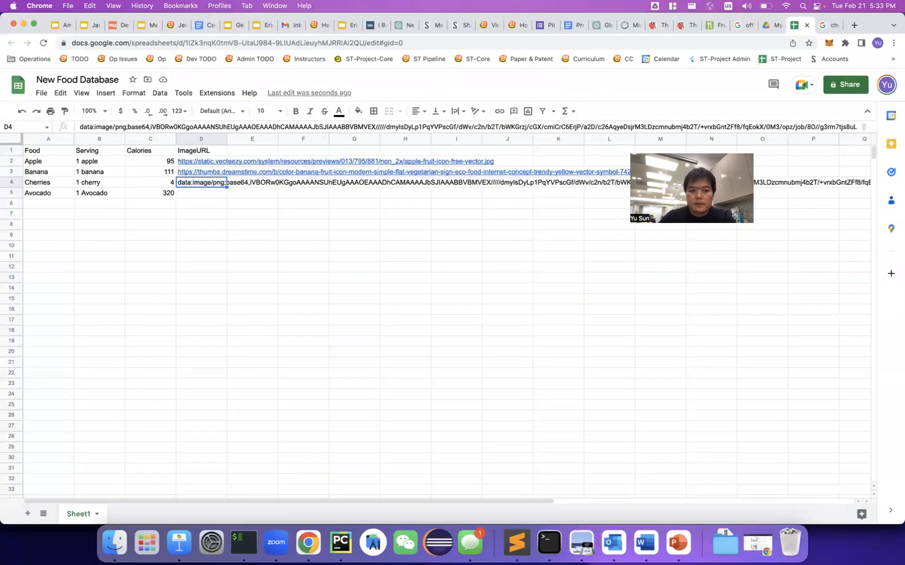
pyautogui.press('Delete')
pyautogui.press('super+v')
# Select Avocado's ImageURL cell, D5, and search Google Images for "avocado fruit icon".
pyautogui.click(195, 195)
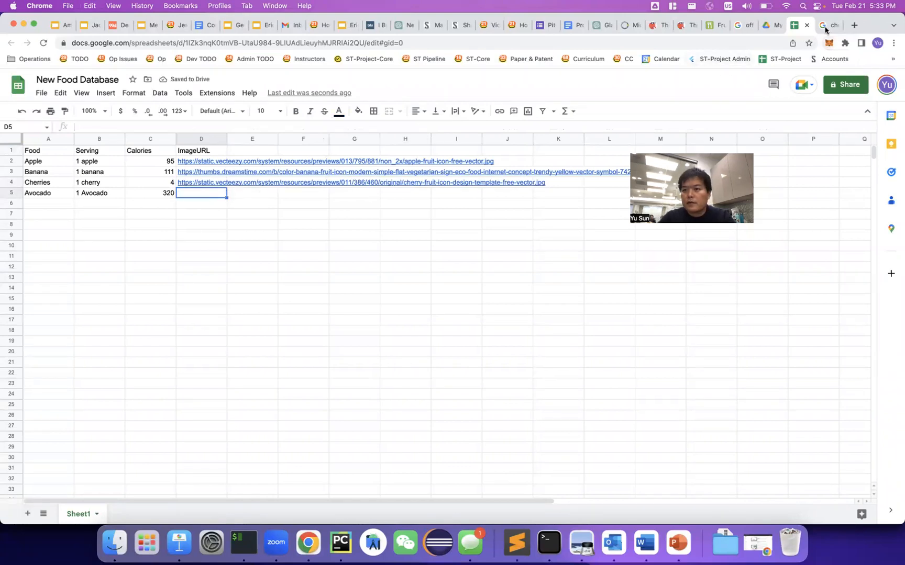
pyautogui.click(825, 30)
pyautogui.doubleClick(103, 82)
pyautogui.write('avocado fruit icon')
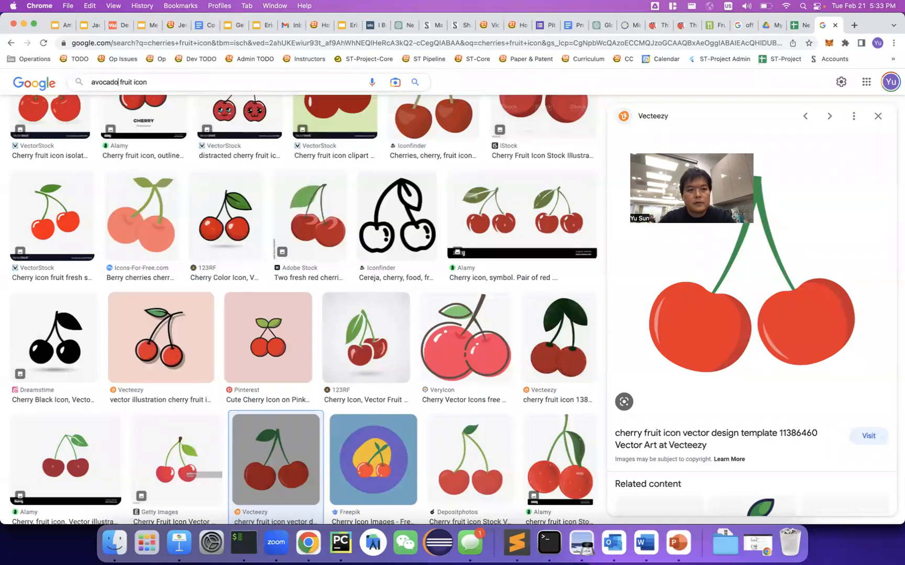
pyautogui.press('Return')
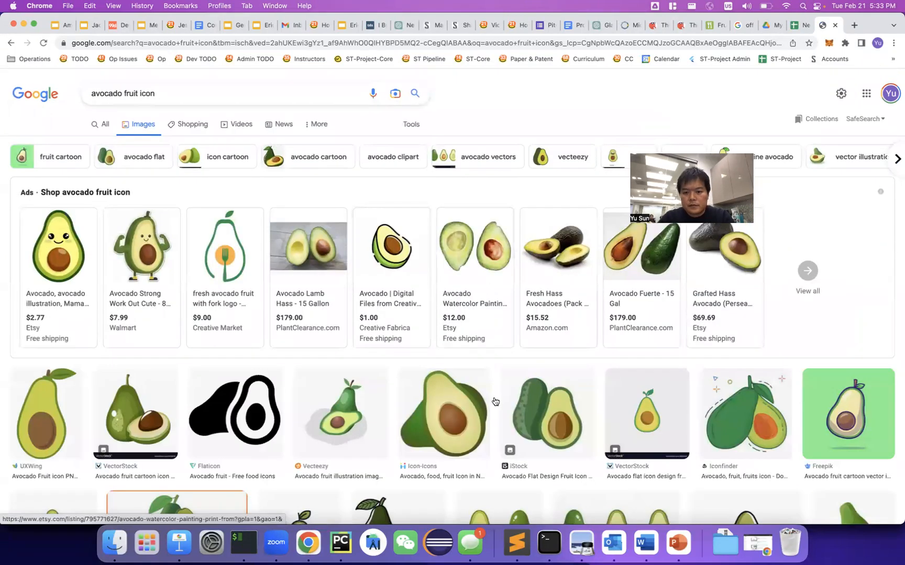
# Copy the image address of the iStock flat-design avocado and paste it into Avocado's ImageURL cell, D5.
pyautogui.click(559, 403)
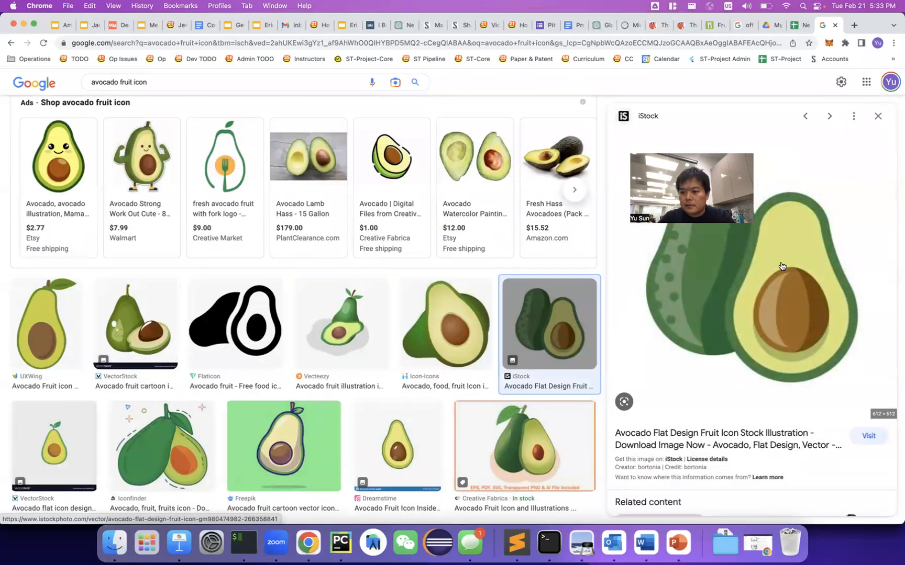
pyautogui.rightClick(781, 265)
pyautogui.click(809, 384)
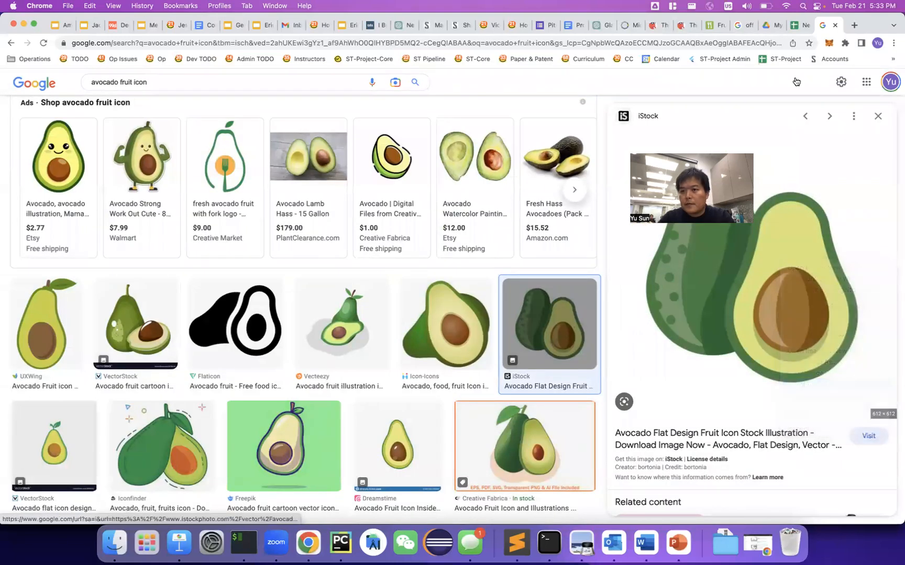
pyautogui.click(799, 26)
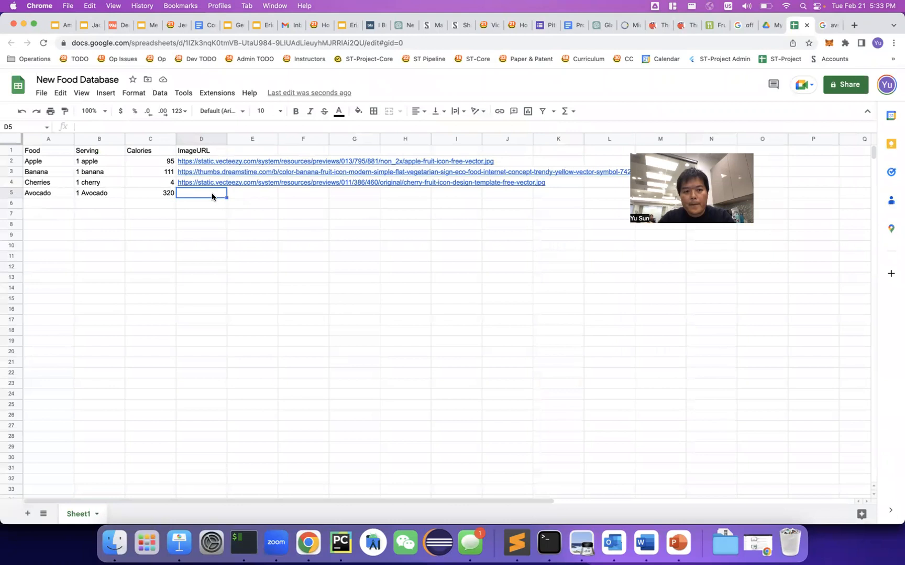
pyautogui.press('super+v')
pyautogui.press('Return')
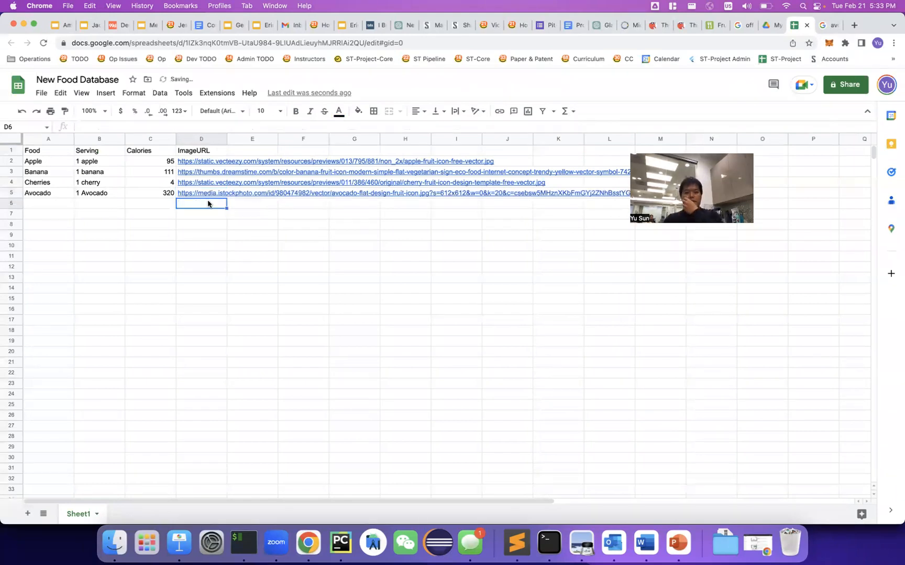
pyautogui.click(221, 237)
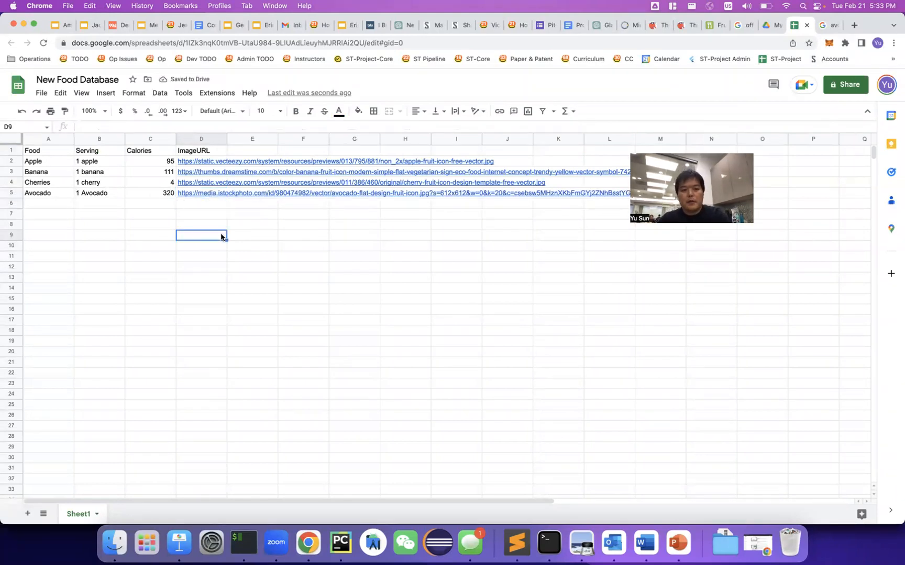
# Switch to the Thunkable project and check the columns offered for the Data Viewer List's Image property.
pyautogui.click(680, 27)
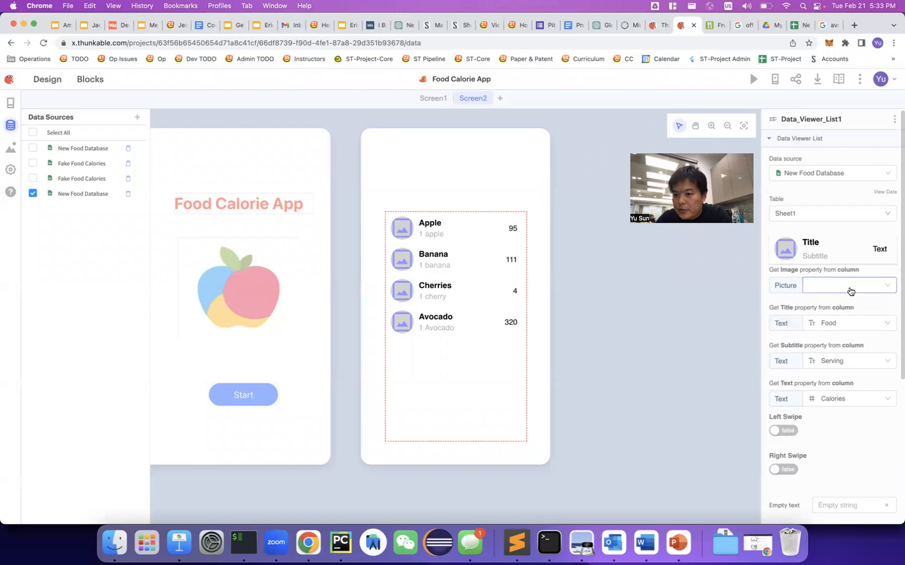
pyautogui.click(850, 292)
pyautogui.click(850, 291)
pyautogui.click(850, 291)
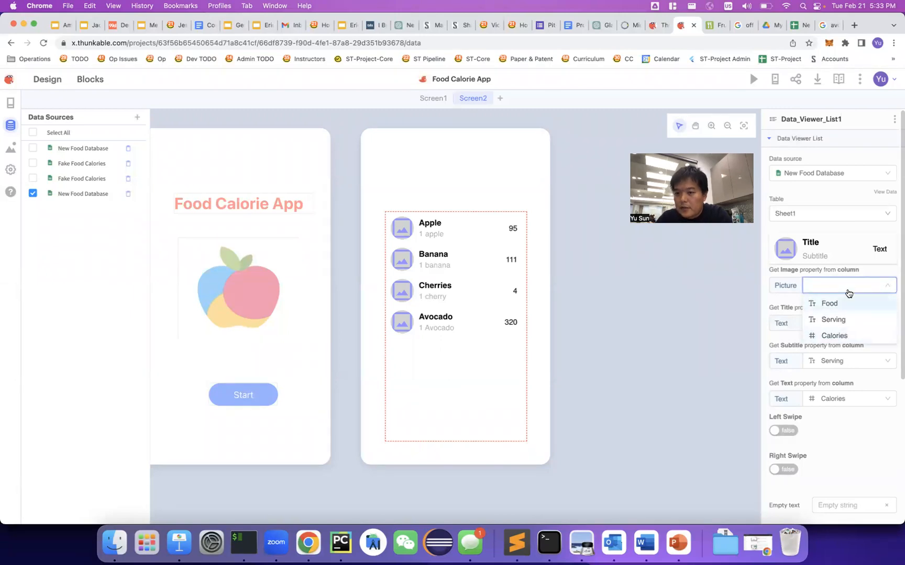
pyautogui.click(848, 288)
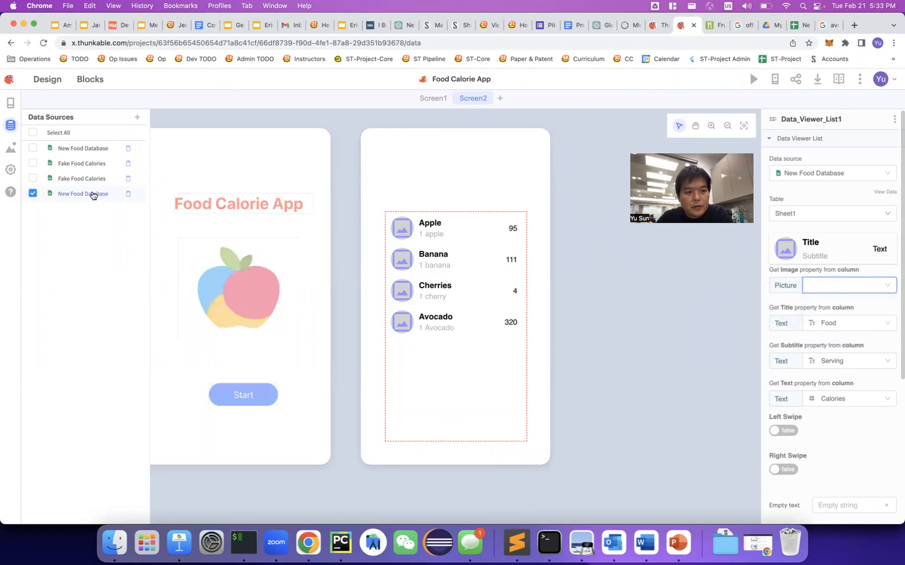
# Sync the last-listed New Food Database data source with its source sheet and close its data view.
pyautogui.click(91, 194)
pyautogui.click(240, 409)
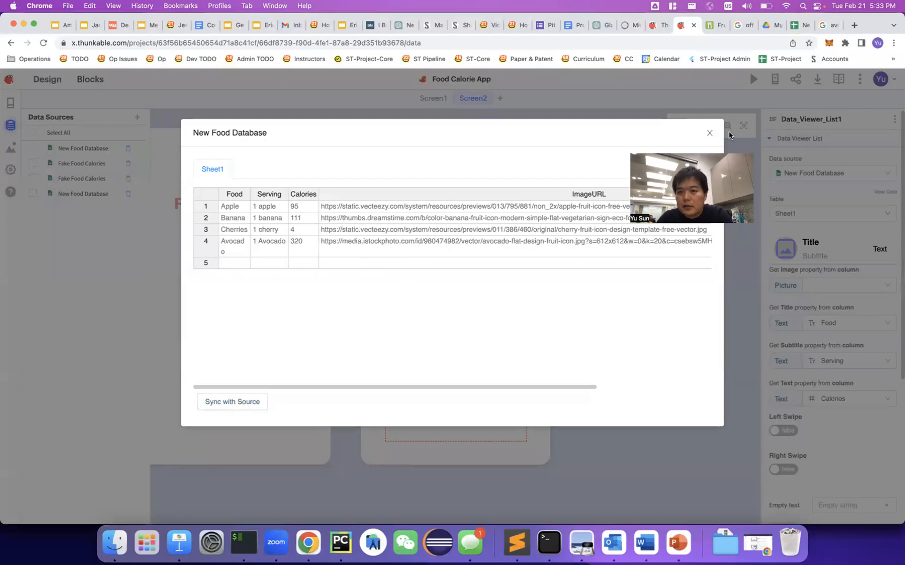
pyautogui.click(709, 135)
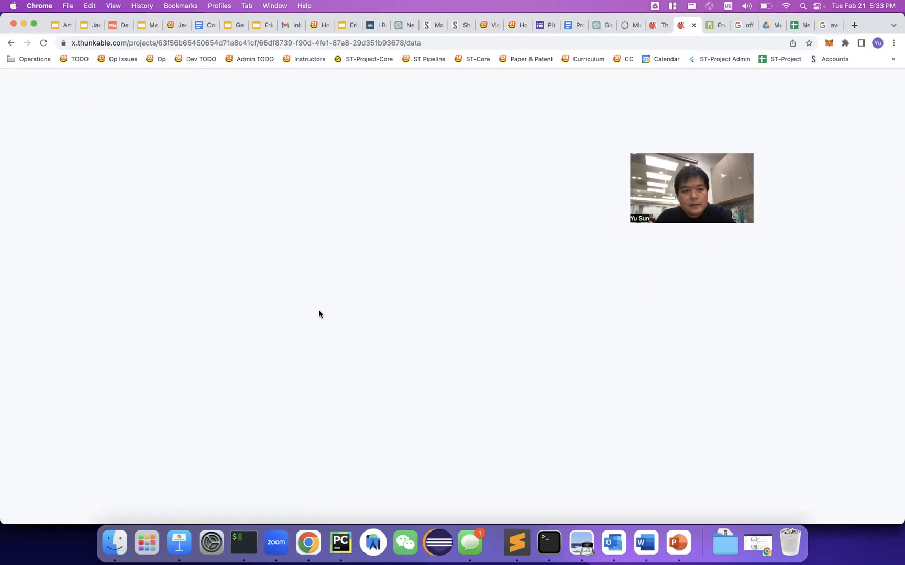
# Reload the Thunkable project and set the Data Viewer List's Image property to the ImageURL column.
pyautogui.click(44, 44)
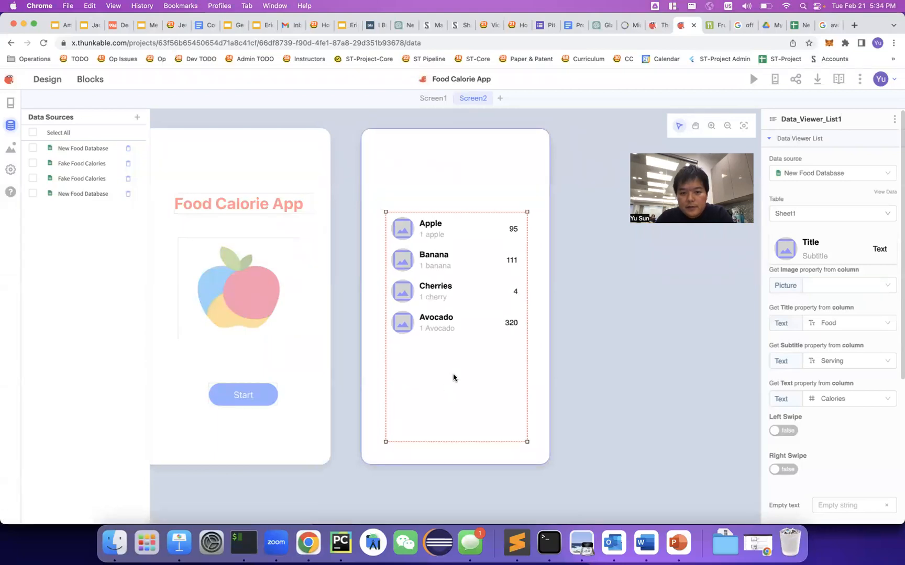
pyautogui.click(887, 287)
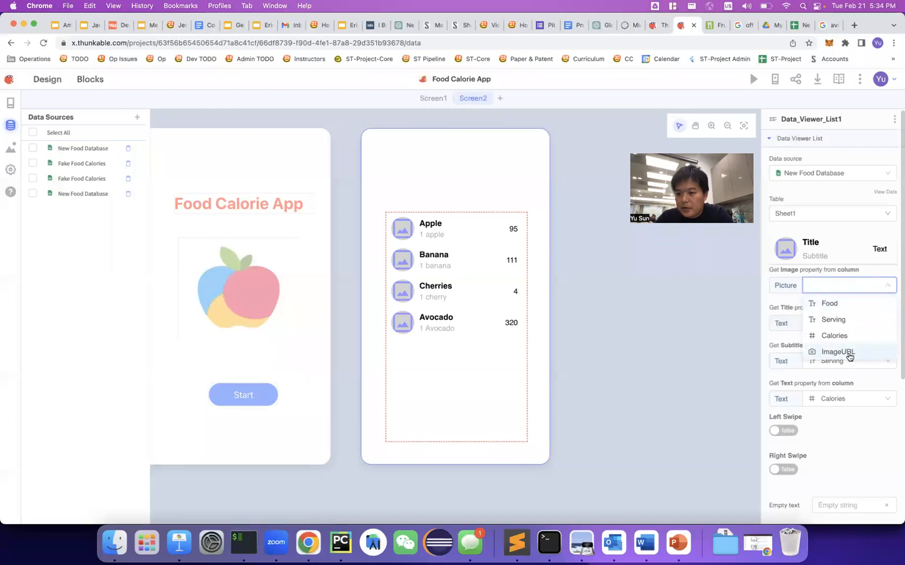
pyautogui.click(838, 352)
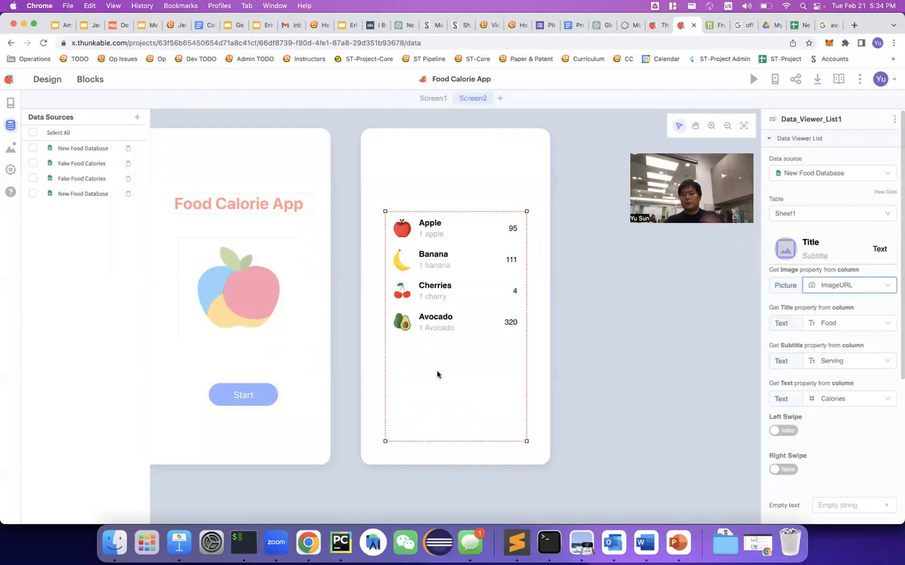
# Preview the app from Screen1, follow the Start button to the food list, and return to editing.
pyautogui.click(268, 321)
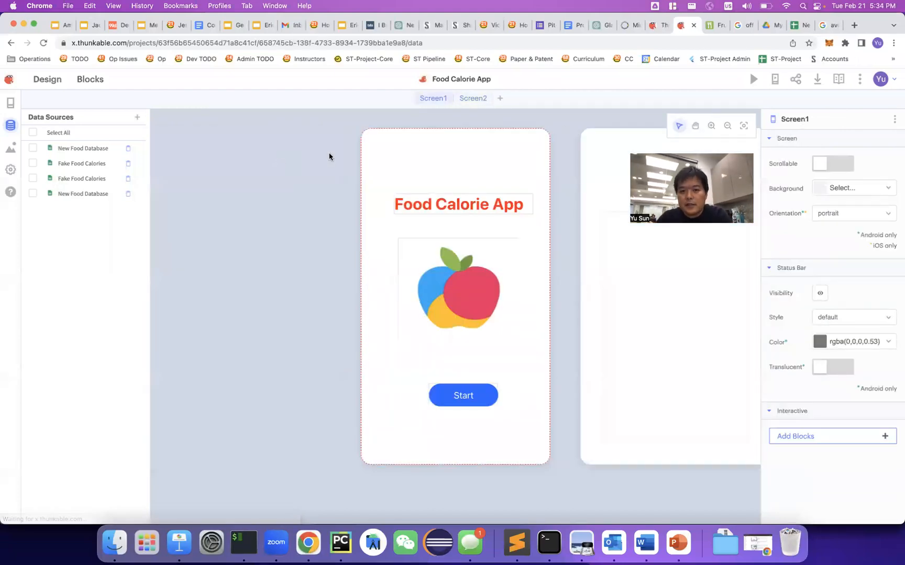
pyautogui.click(753, 79)
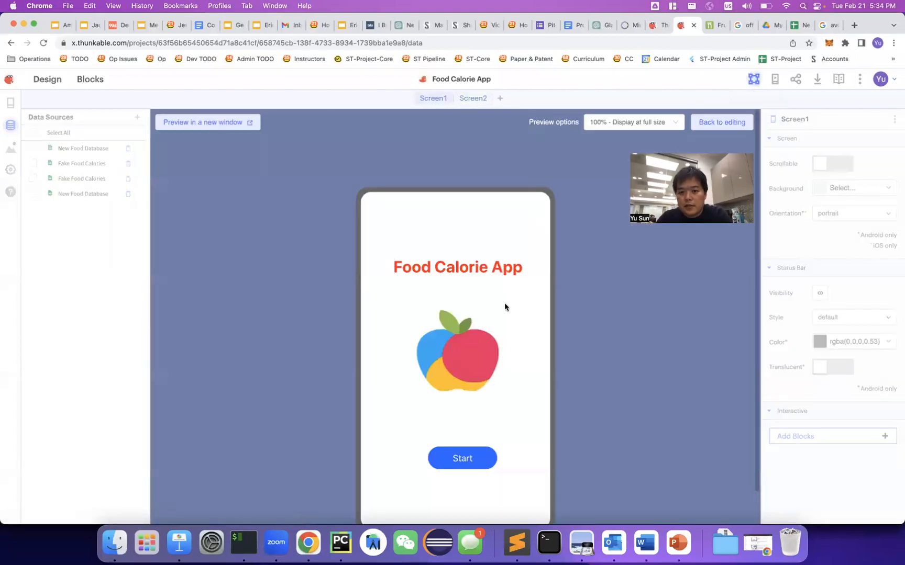
pyautogui.click(466, 457)
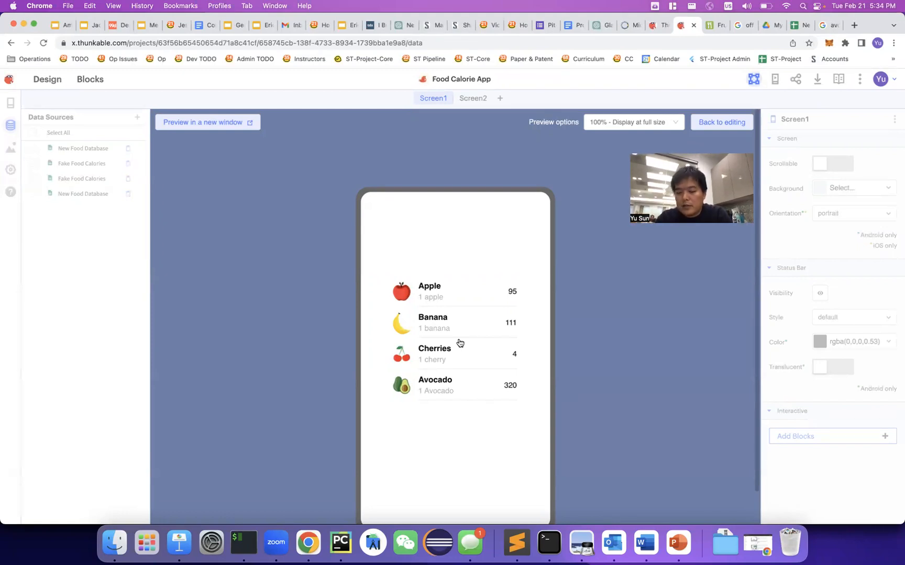
pyautogui.click(723, 124)
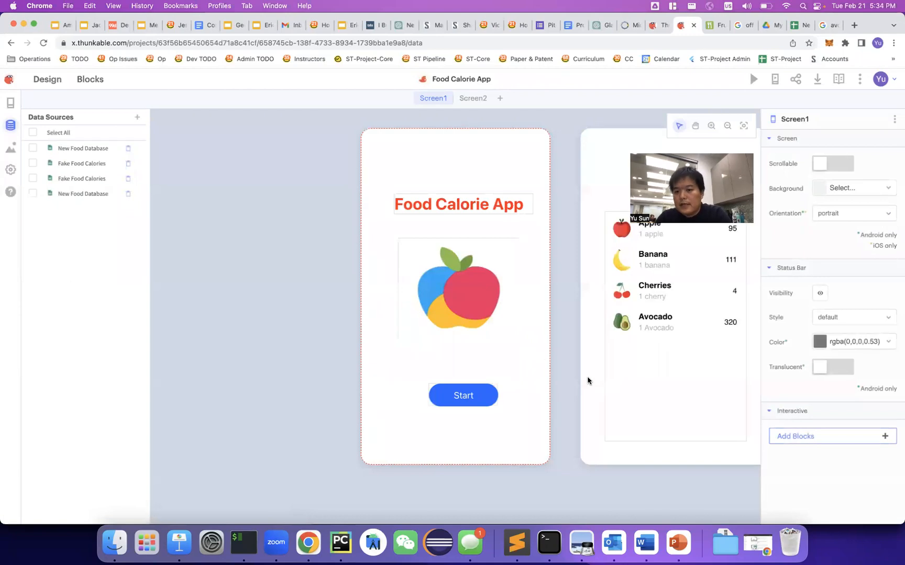
# Open the design view of Screen2 and look through the components that can be added.
pyautogui.click(587, 380)
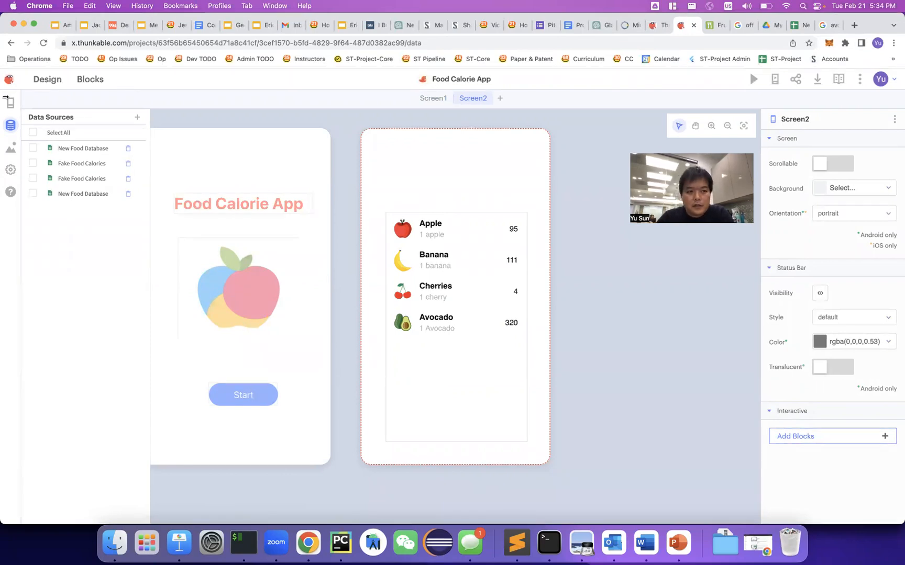
pyautogui.click(10, 102)
pyautogui.scroll(-3, 84, 445)
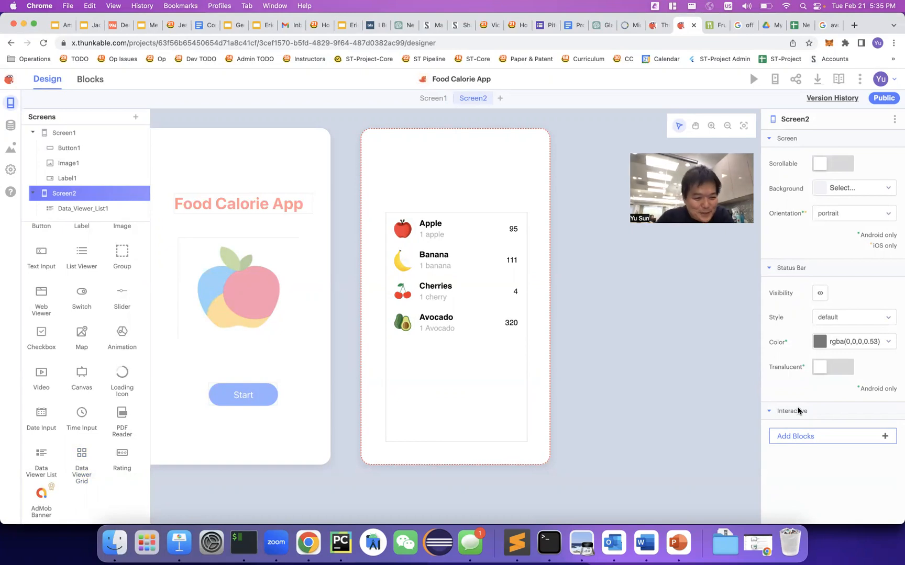
pyautogui.scroll(2, 61, 402)
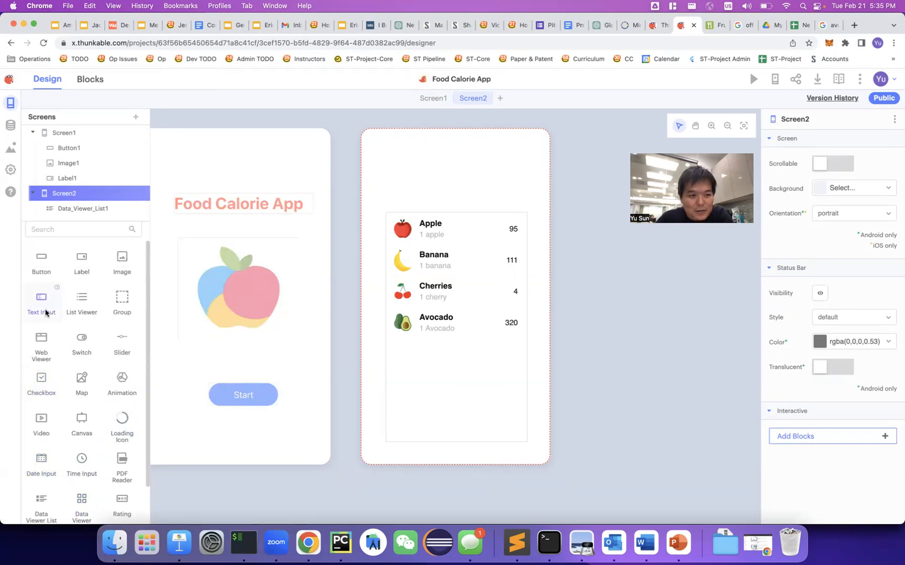
pyautogui.scroll(-2, 73, 343)
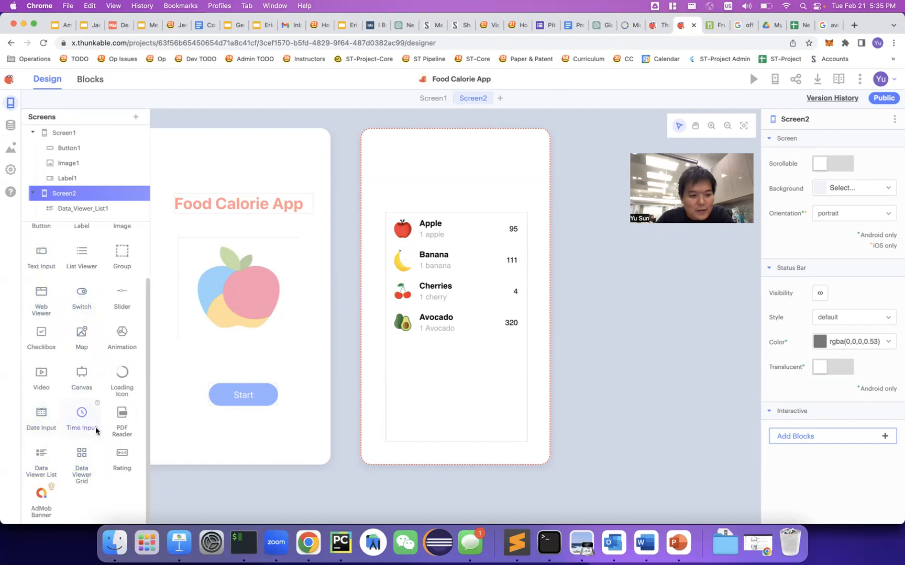
pyautogui.scroll(2, 123, 391)
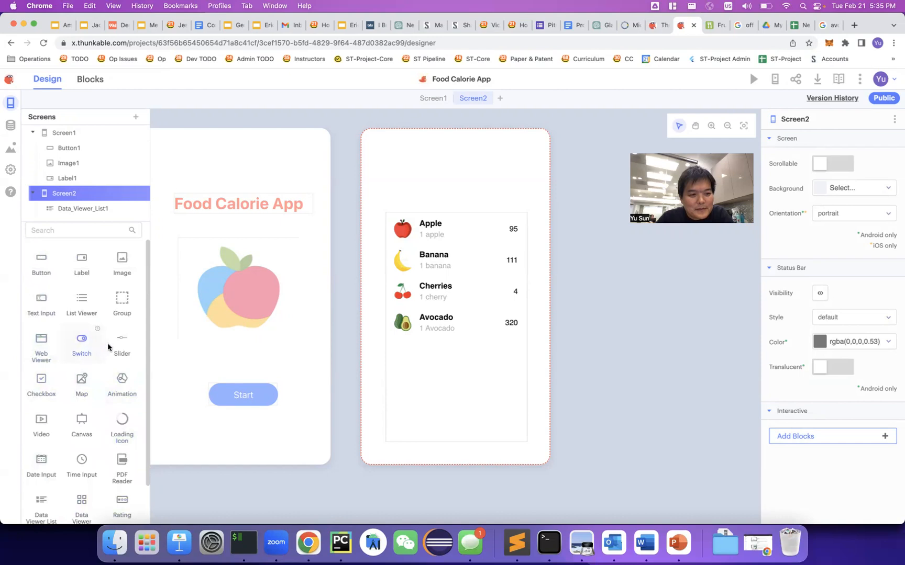
pyautogui.scroll(1, 109, 346)
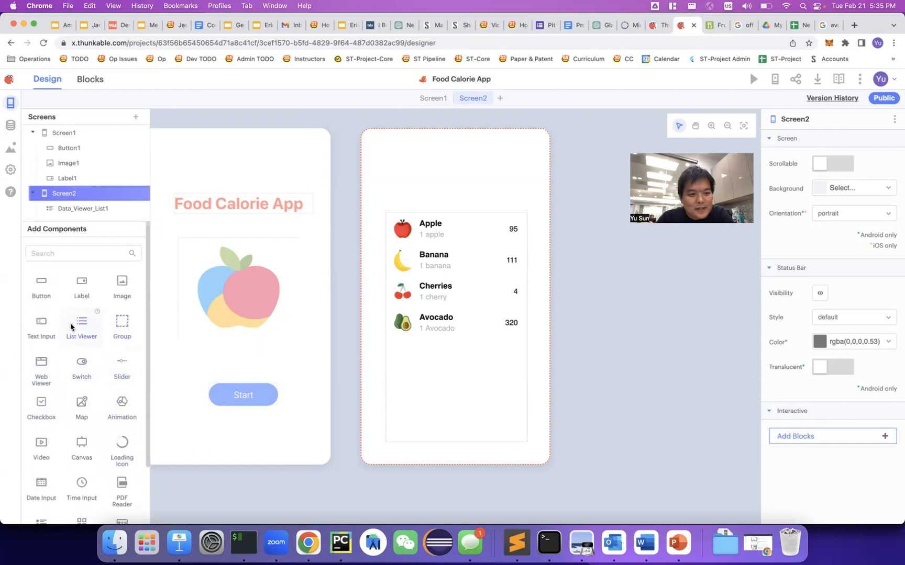
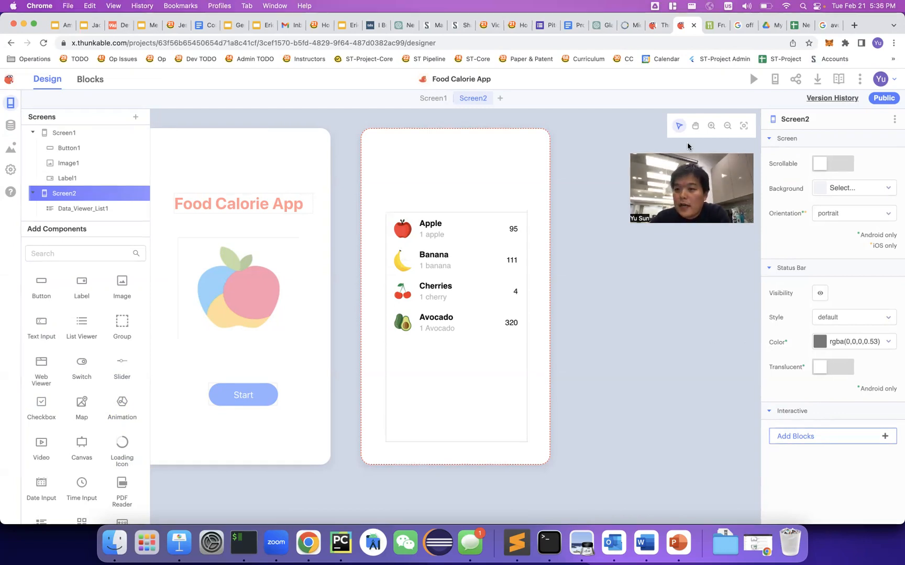
# Review the New Food Database spreadsheet and the Food Details Screen in the Keynote wireframe.
pyautogui.click(798, 26)
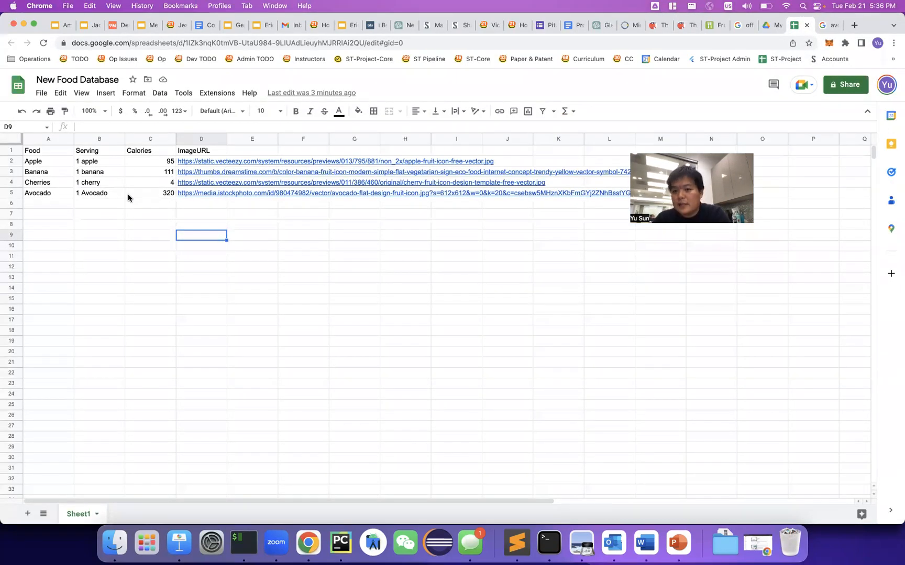
pyautogui.click(685, 25)
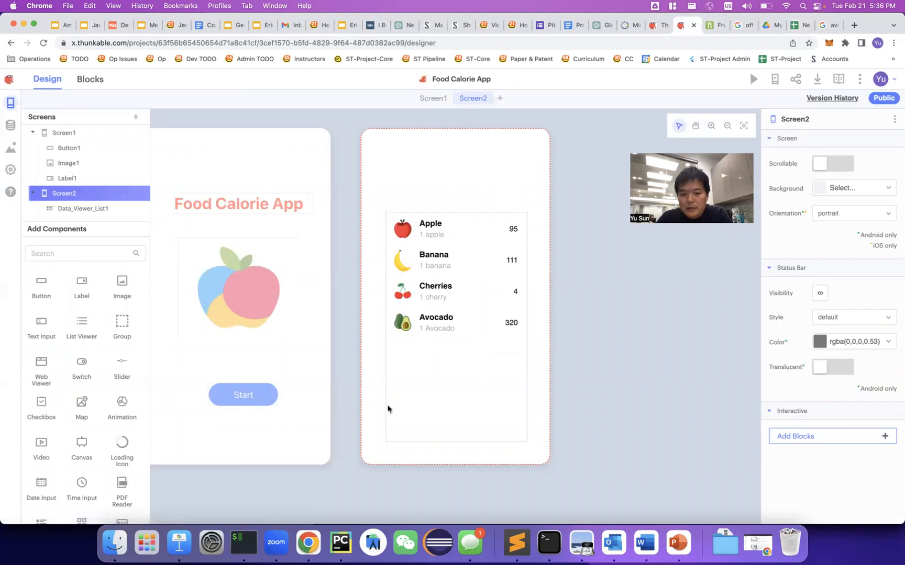
pyautogui.click(182, 544)
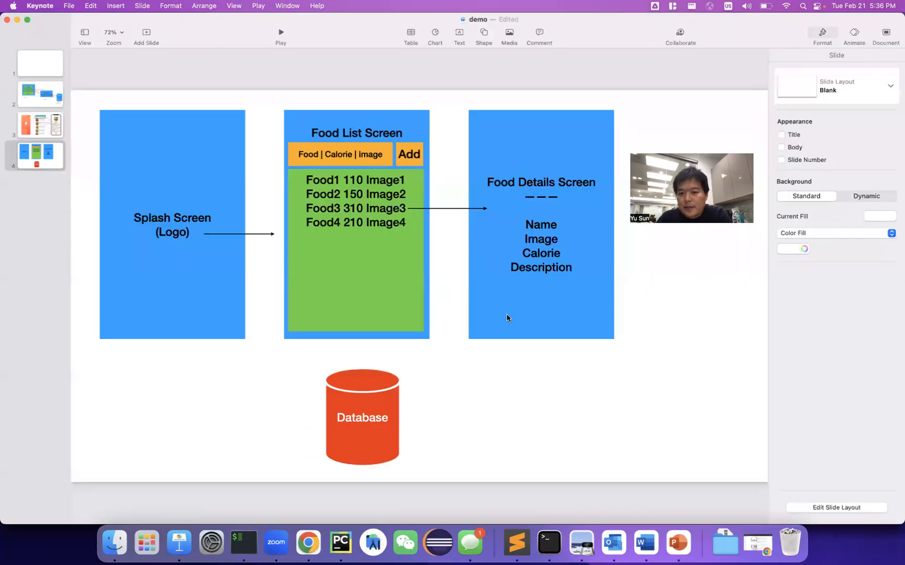
pyautogui.click(507, 315)
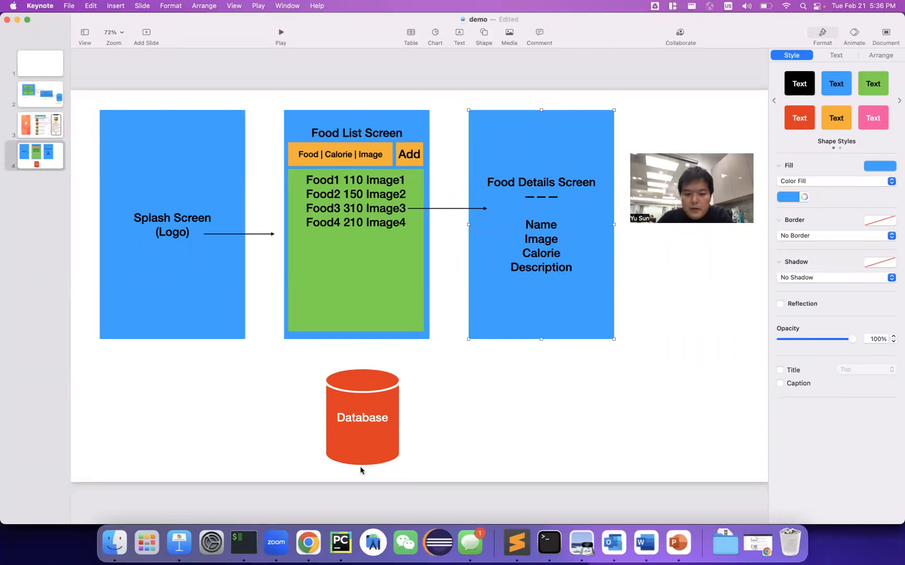
# Switch back to Thunkable in Chrome and add a third screen with three stacked labels and an image above them.
pyautogui.click(309, 542)
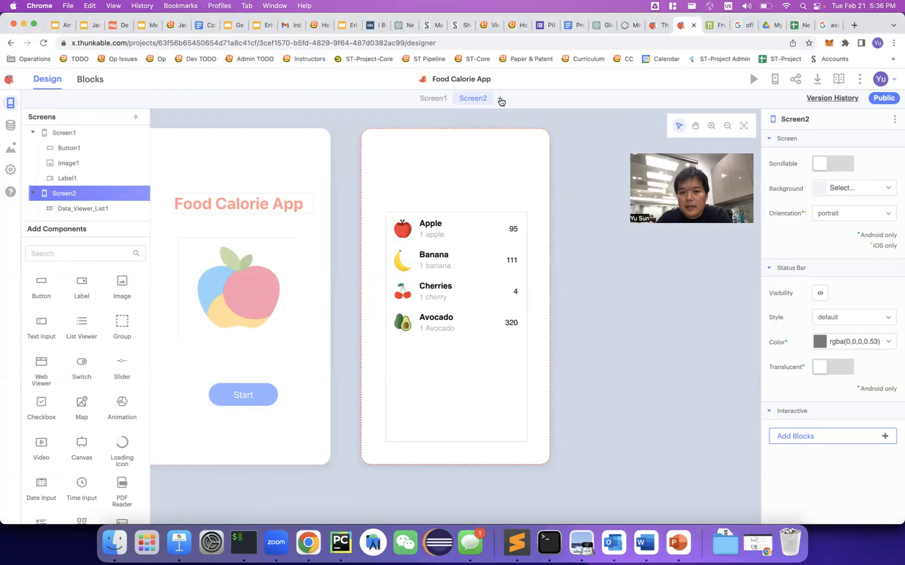
pyautogui.click(500, 100)
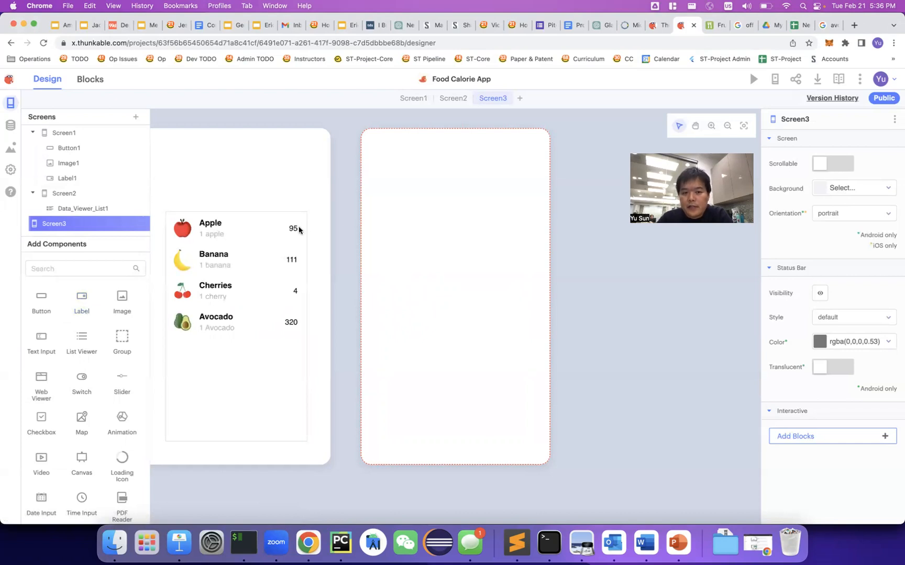
pyautogui.moveTo(79, 305); pyautogui.dragTo(454, 252)
pyautogui.moveTo(79, 302); pyautogui.dragTo(442, 287)
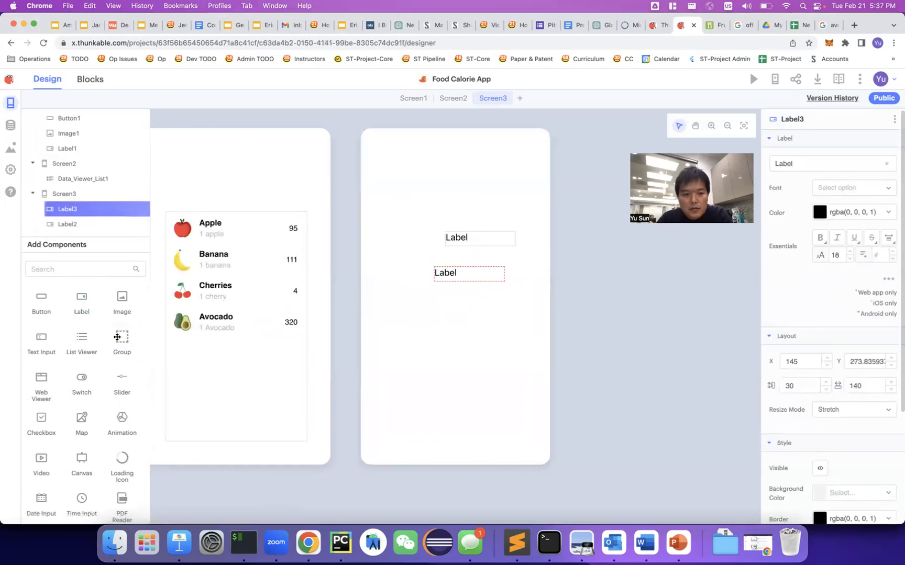
pyautogui.moveTo(77, 303); pyautogui.dragTo(442, 325)
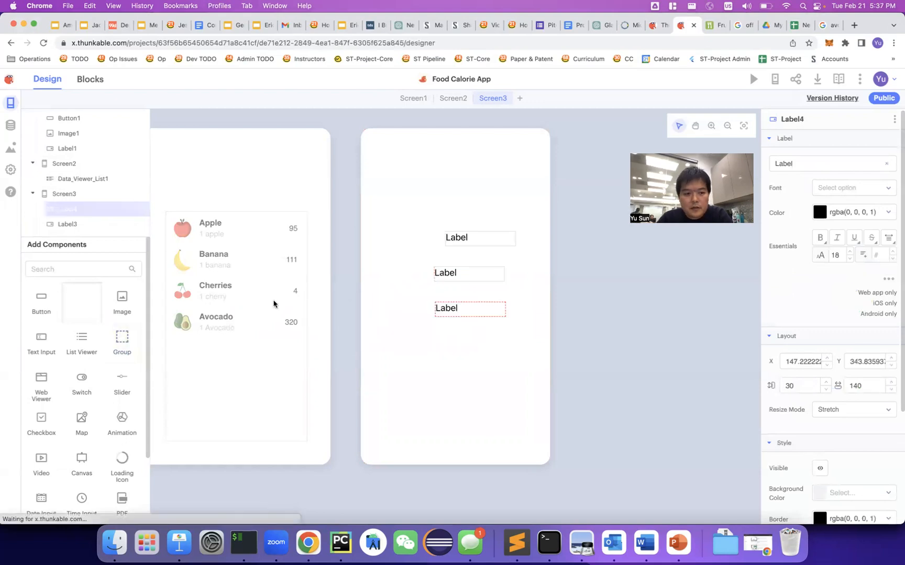
pyautogui.moveTo(121, 297); pyautogui.dragTo(421, 165)
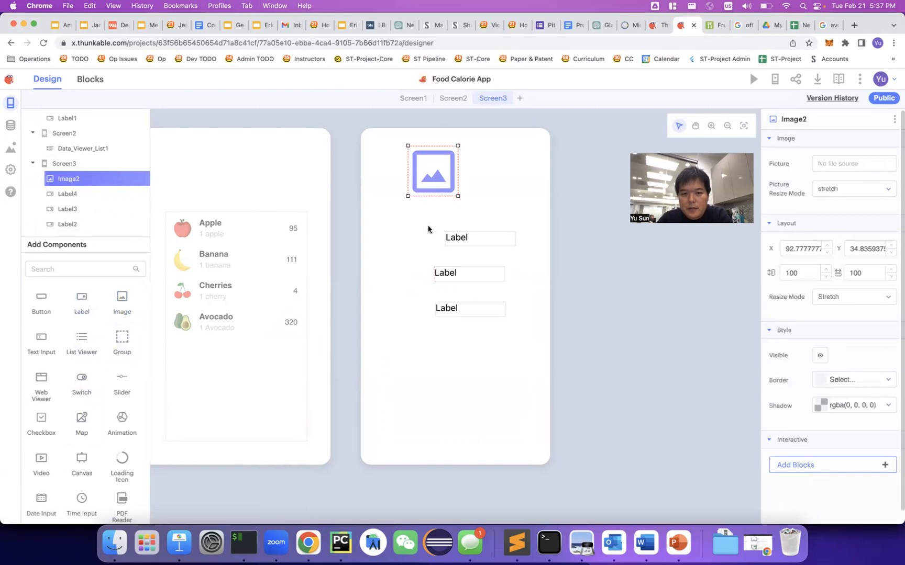
# Arrange Screen3 with one label above the image, the image enlarged to about 206 by 181, and two labels side by side below it.
pyautogui.moveTo(459, 316); pyautogui.dragTo(422, 352)
pyautogui.moveTo(466, 273); pyautogui.dragTo(499, 343)
pyautogui.moveTo(429, 350)
pyautogui.mouseDown()
pyautogui.moveTo(412, 347)
pyautogui.moveTo(420, 348)
pyautogui.mouseUp()
pyautogui.moveTo(451, 236); pyautogui.dragTo(443, 226)
pyautogui.moveTo(443, 169); pyautogui.dragTo(510, 330)
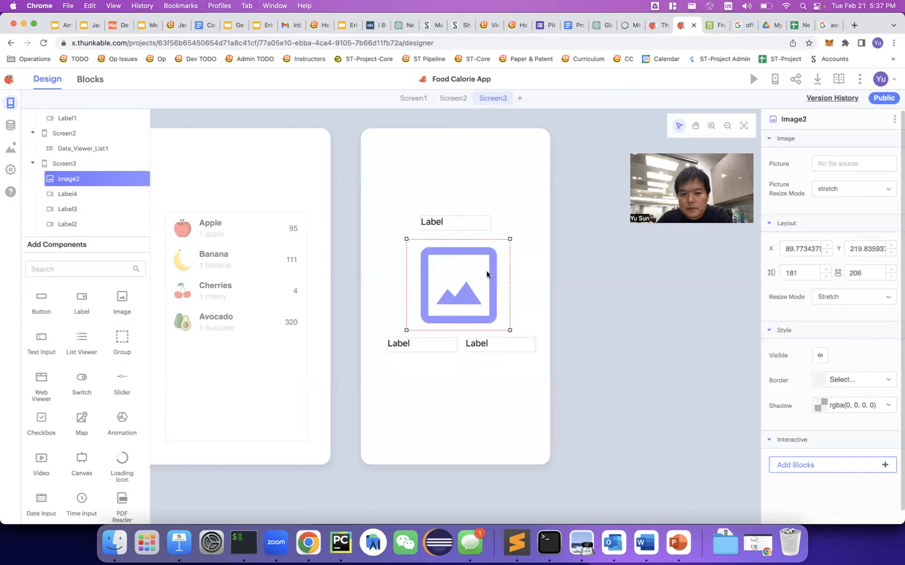
# Rename the label above the image on Screen3 to NameLabel.
pyautogui.click(467, 228)
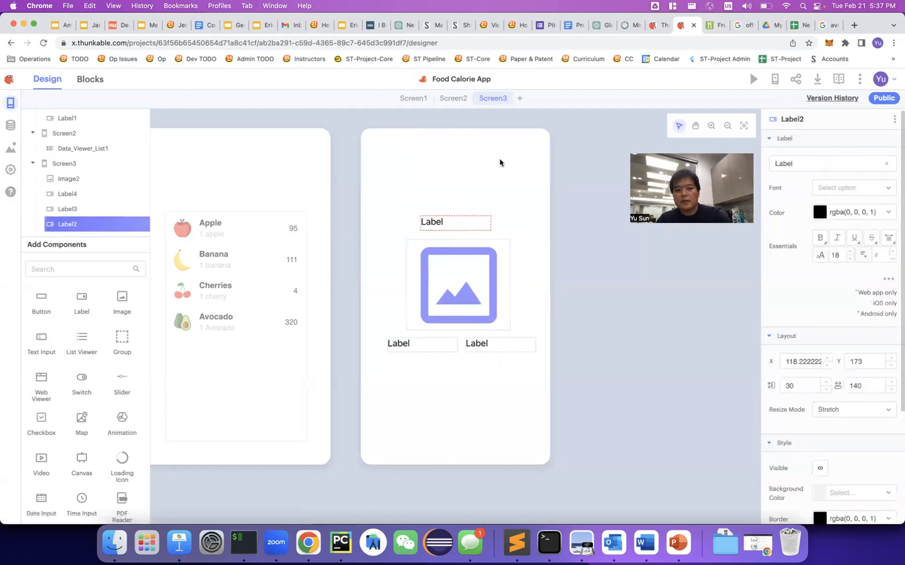
pyautogui.doubleClick(113, 223)
pyautogui.press('BackSpace')
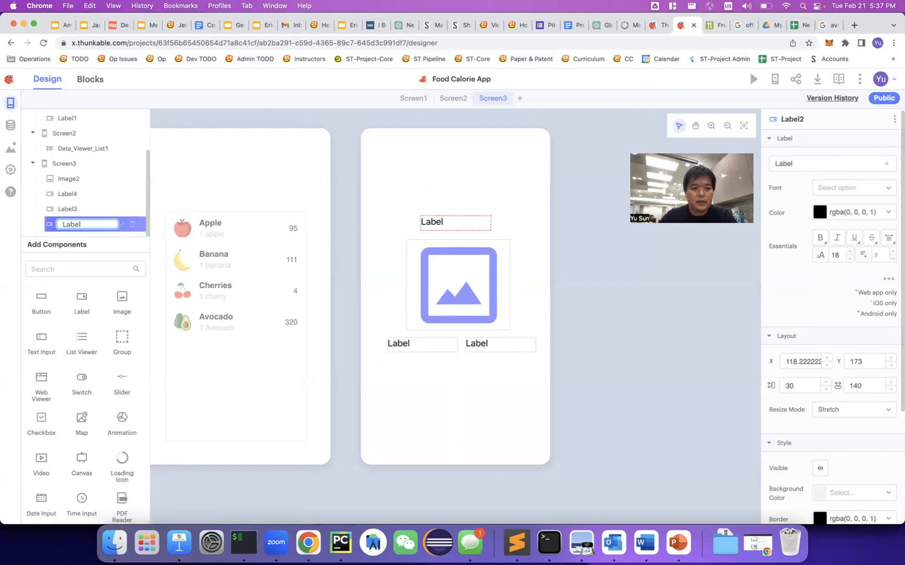
pyautogui.press('super+Left')
pyautogui.write('Name')
pyautogui.press('Return')
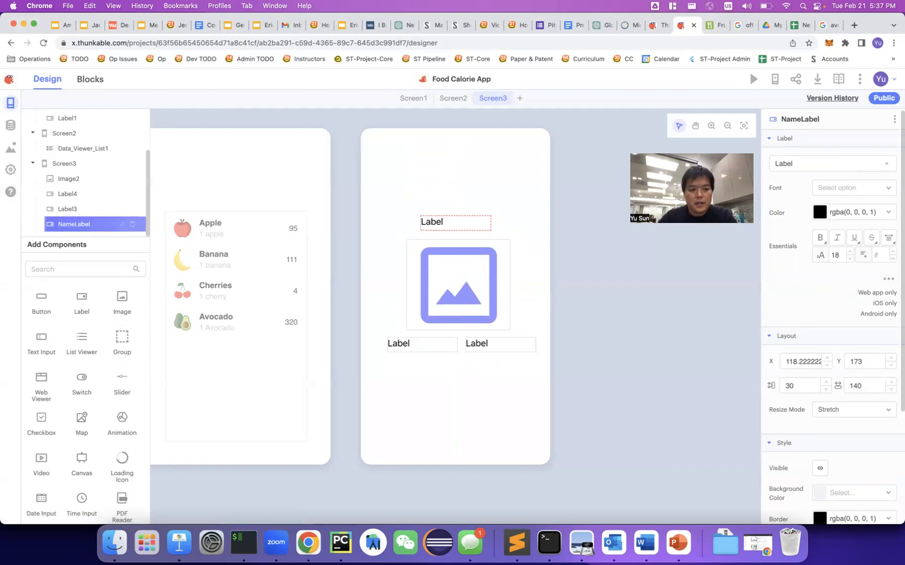
# Rename Label4, the left label below the image, to ServingLabel.
pyautogui.click(93, 197)
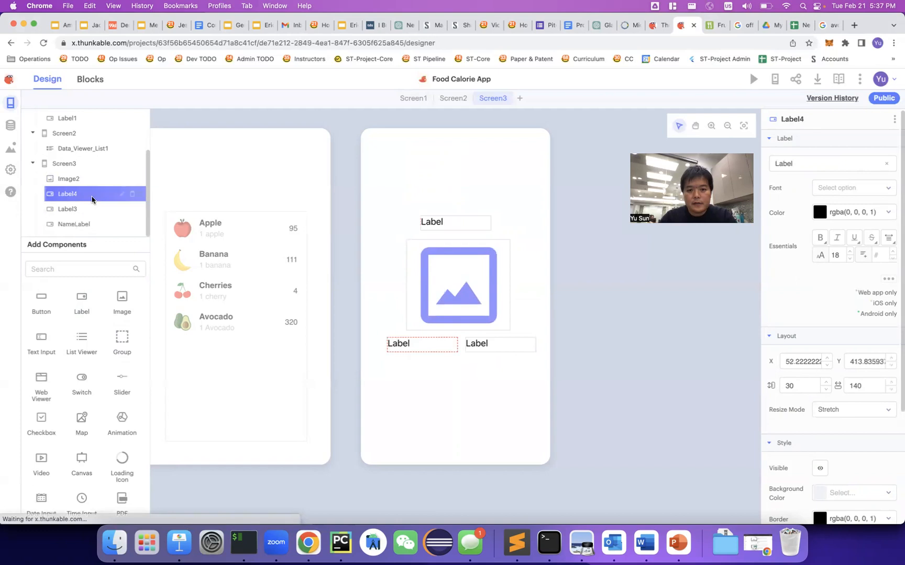
pyautogui.click(122, 194)
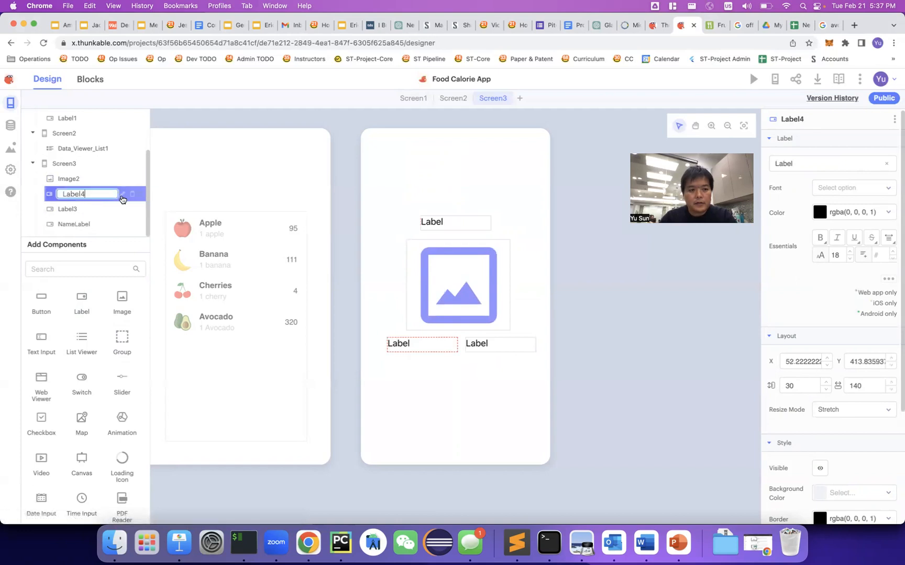
pyautogui.press('super+Left')
pyautogui.write('Serving')
pyautogui.press('Return')
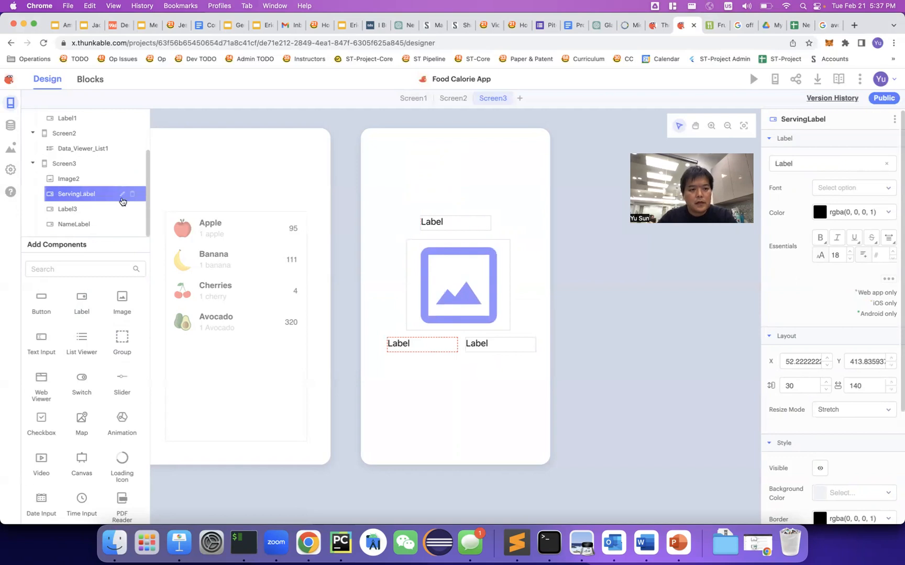
# Rename Label3, the right label below the image, to CalorieLabel.
pyautogui.click(114, 209)
pyautogui.click(122, 209)
pyautogui.press('BackSpace')
pyautogui.press('super+Left')
pyautogui.write('Calorie')
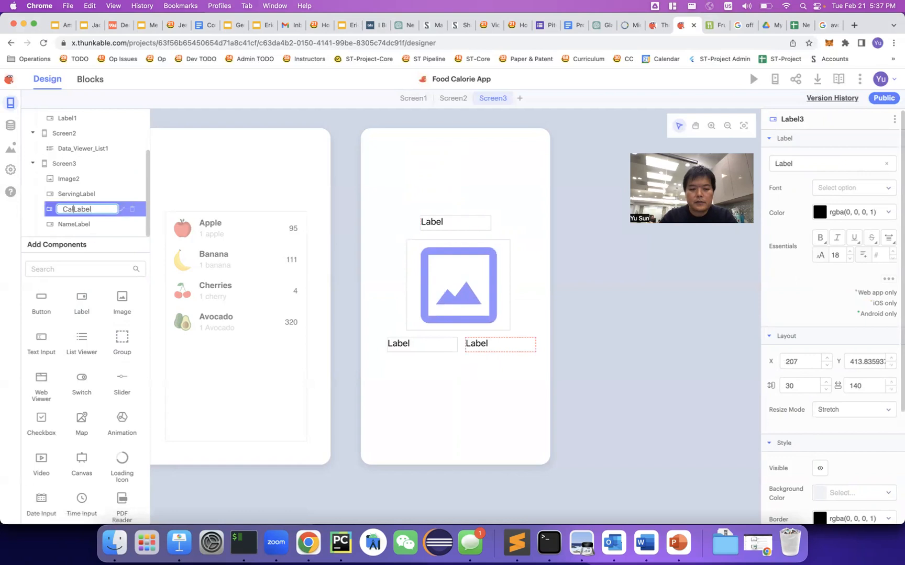
pyautogui.press('Return')
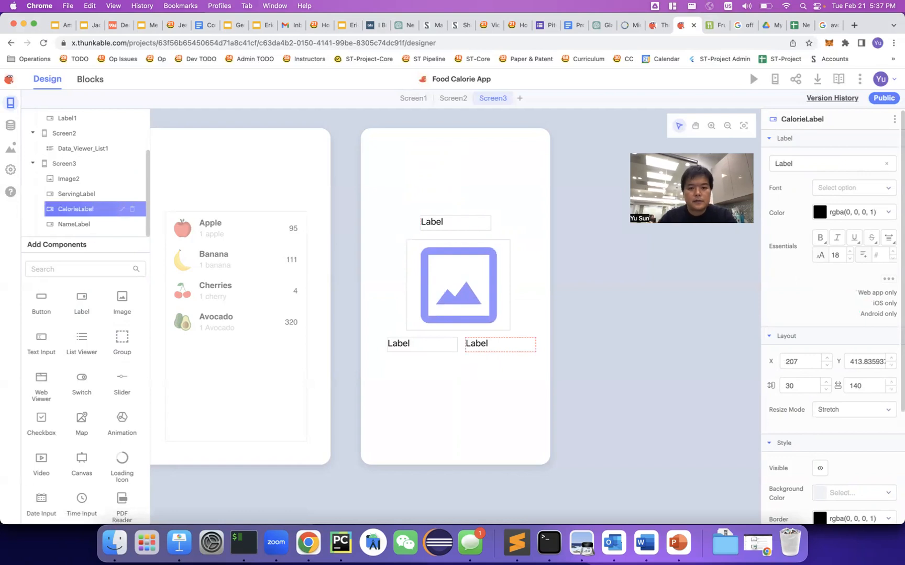
pyautogui.click(381, 198)
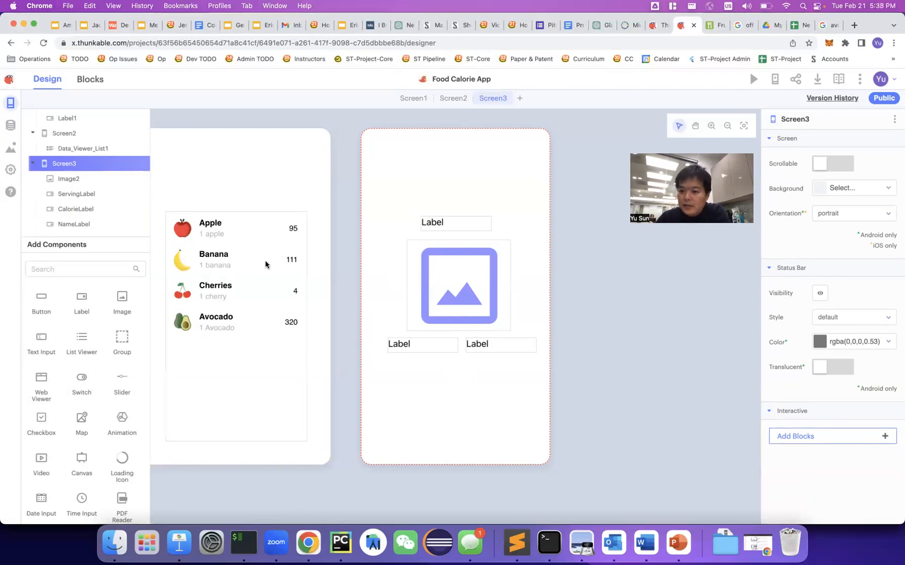
pyautogui.click(225, 264)
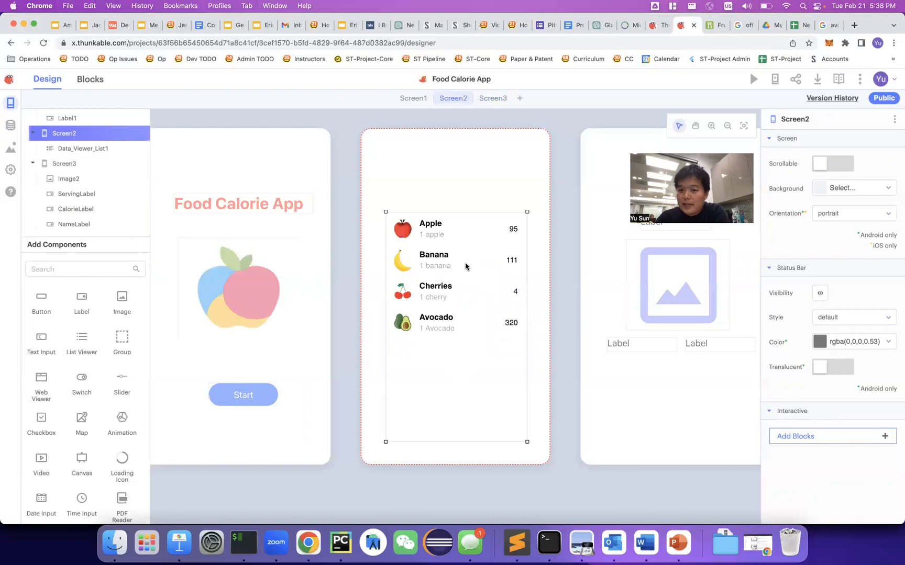
pyautogui.click(592, 267)
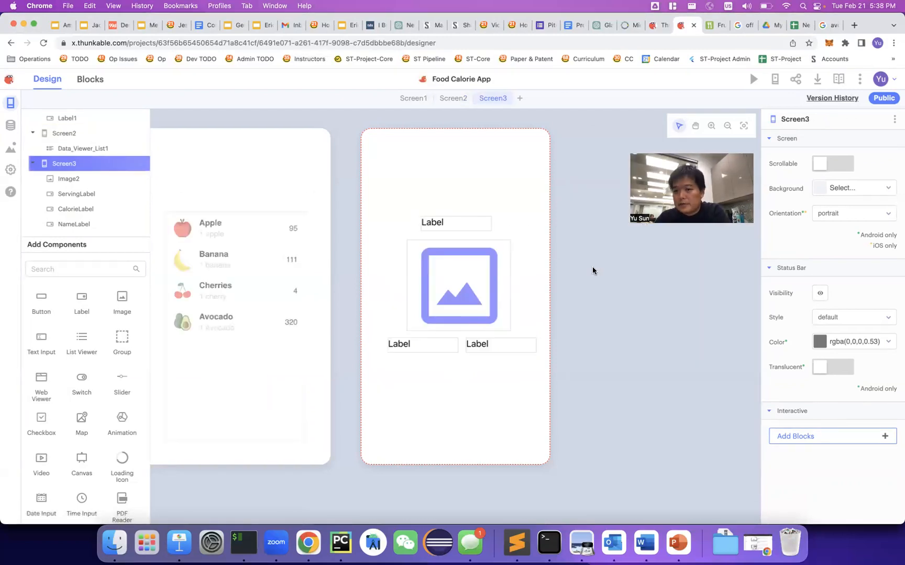
# Add an Item Click event block for Data_Viewer_List1 to Screen2's block workspace.
pyautogui.click(317, 181)
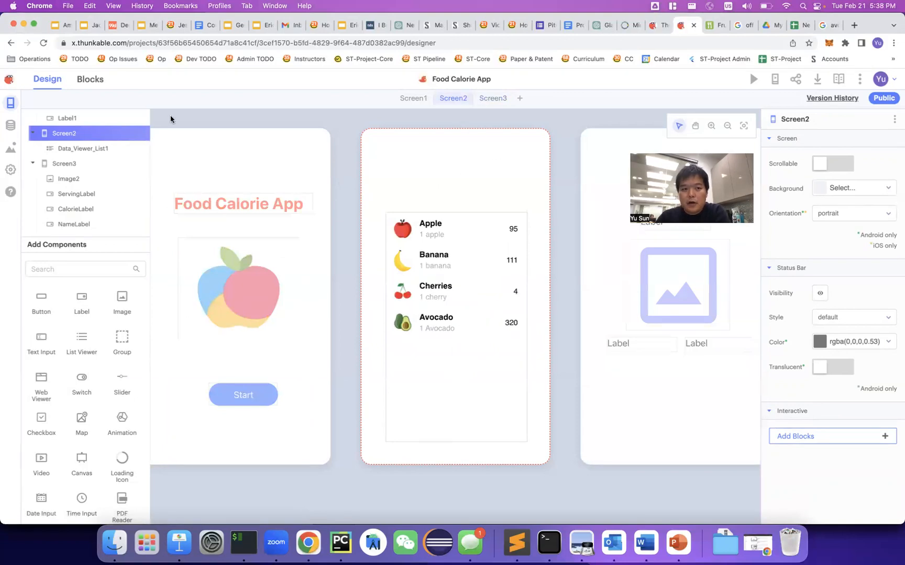
pyautogui.click(91, 80)
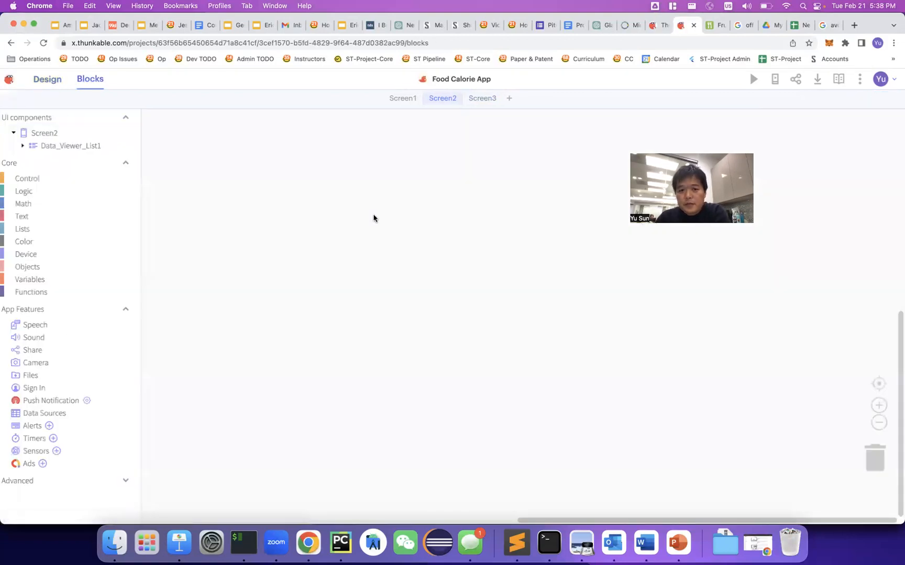
pyautogui.click(59, 147)
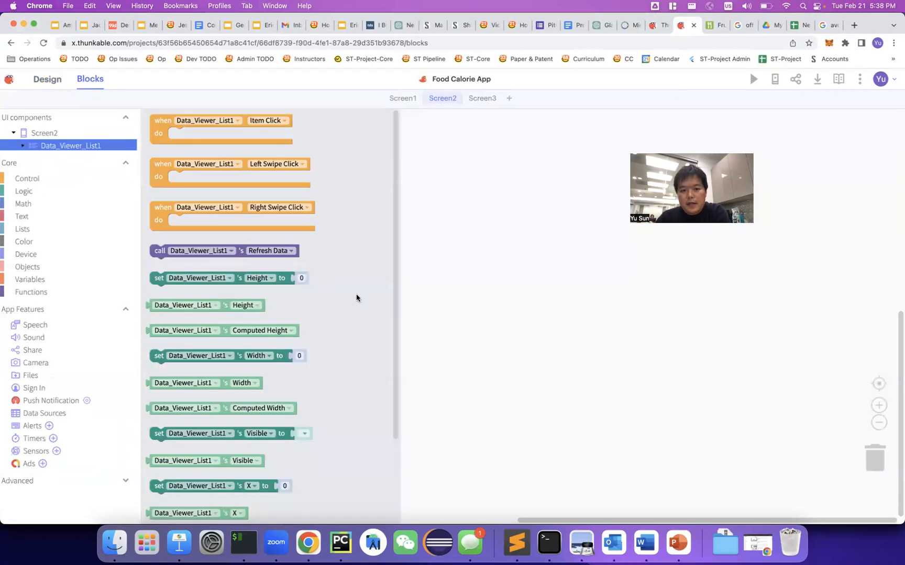
pyautogui.scroll(-3, 356, 298)
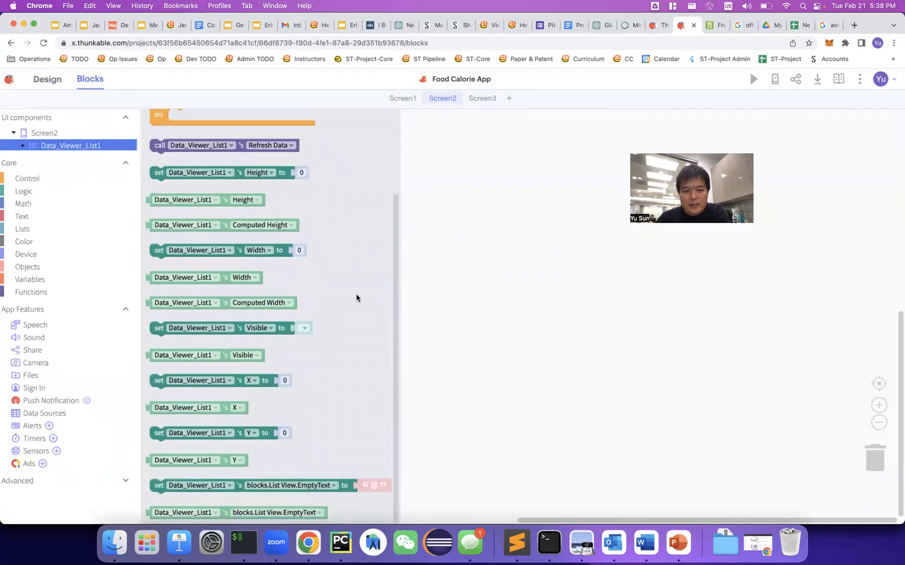
pyautogui.scroll(3, 356, 298)
pyautogui.scroll(-1, 357, 297)
pyautogui.scroll(2, 369, 205)
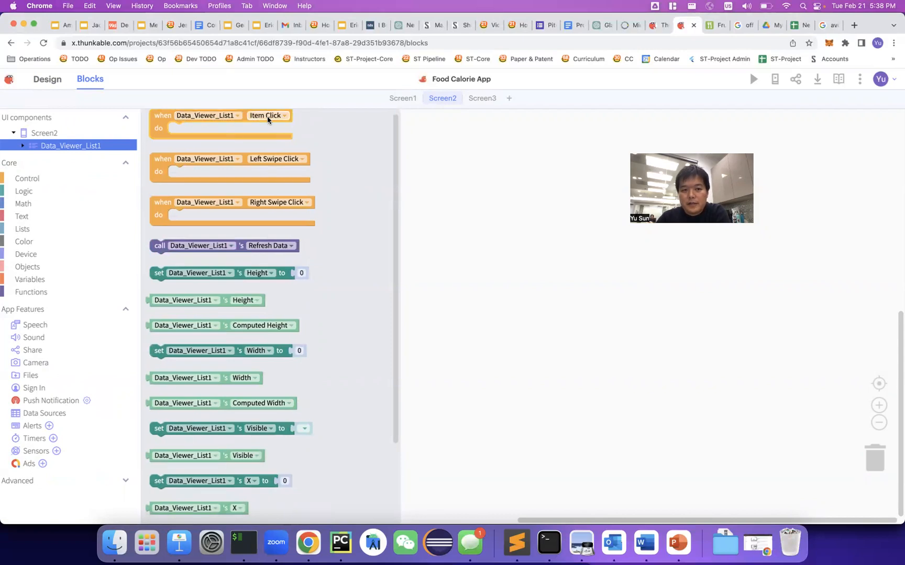
pyautogui.moveTo(157, 123); pyautogui.dragTo(269, 204)
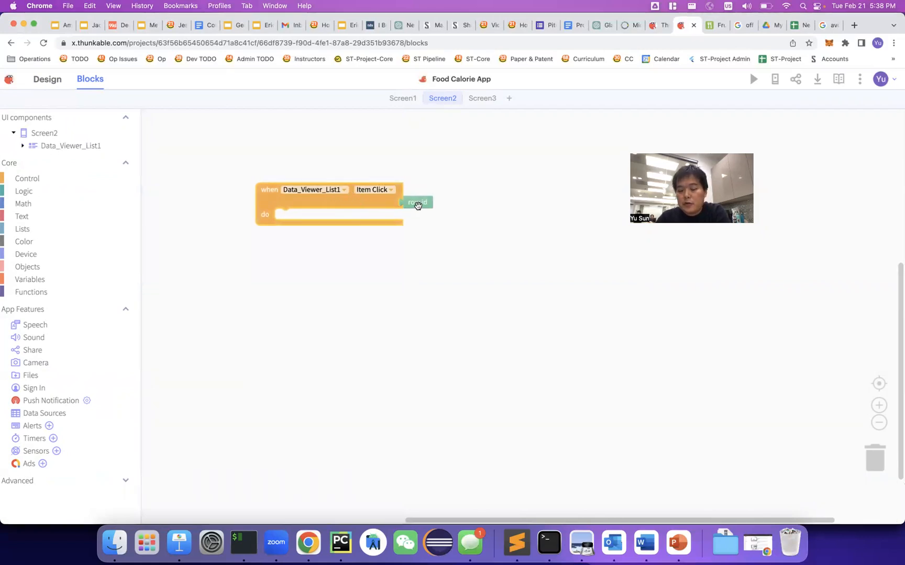
# Examine the event's row id output, the food rows in the New Food Database Google Sheet, and Screen3's block workspace in Thunkable.
pyautogui.moveTo(417, 205)
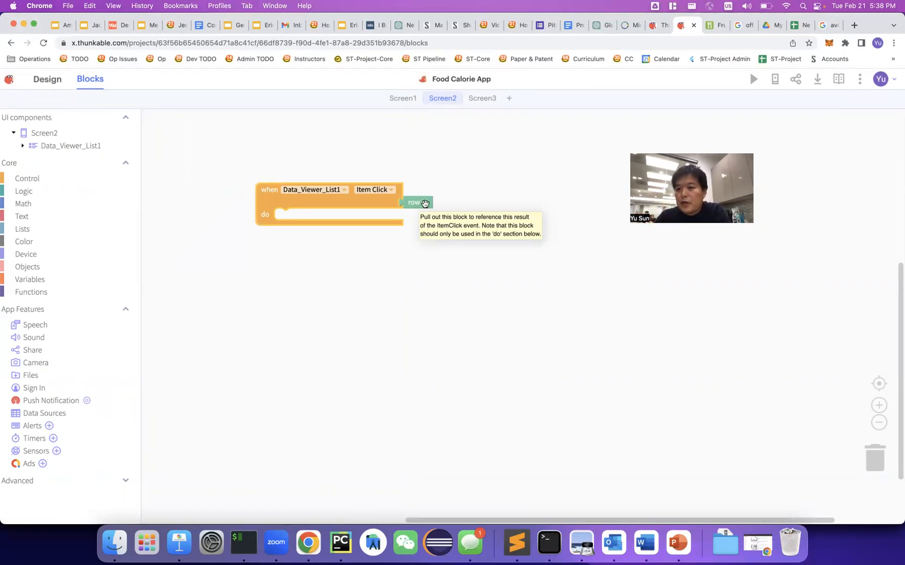
pyautogui.click(801, 25)
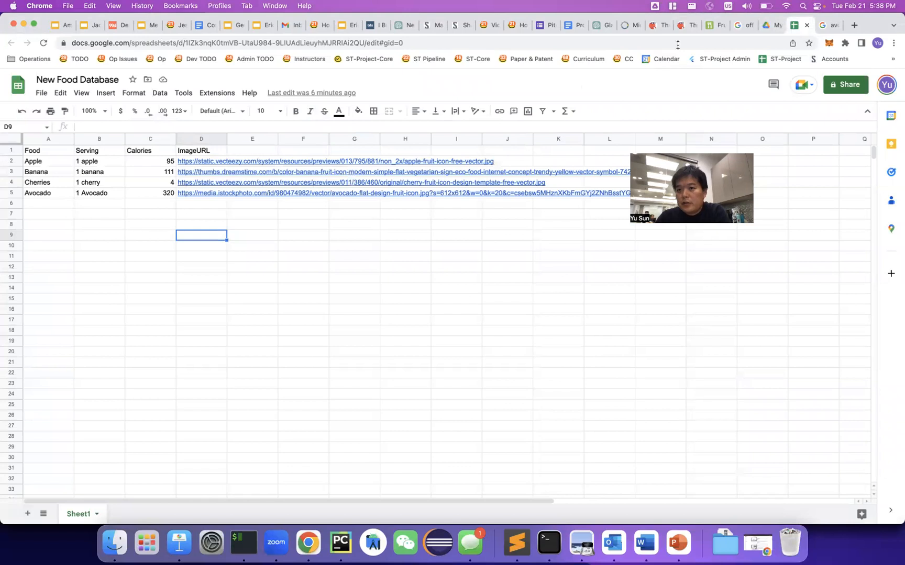
pyautogui.click(685, 26)
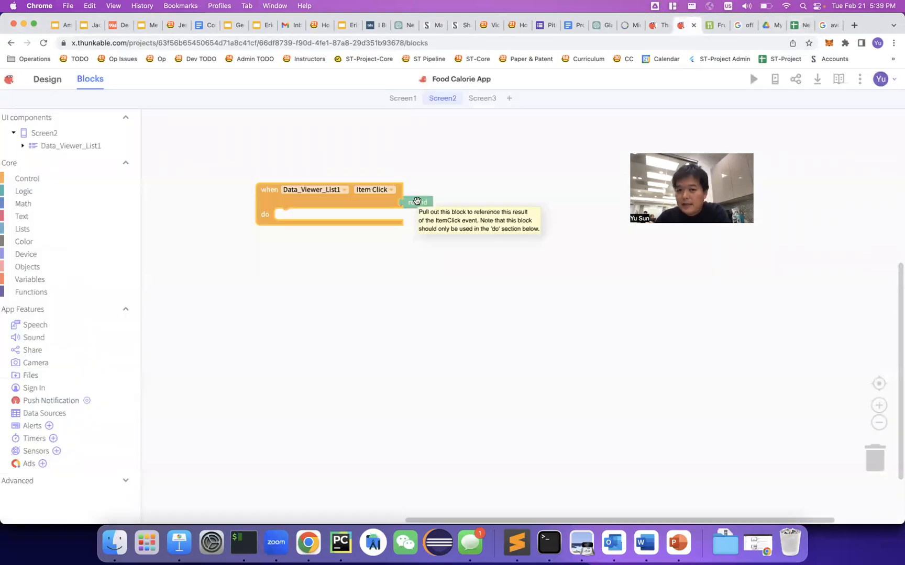
pyautogui.click(480, 100)
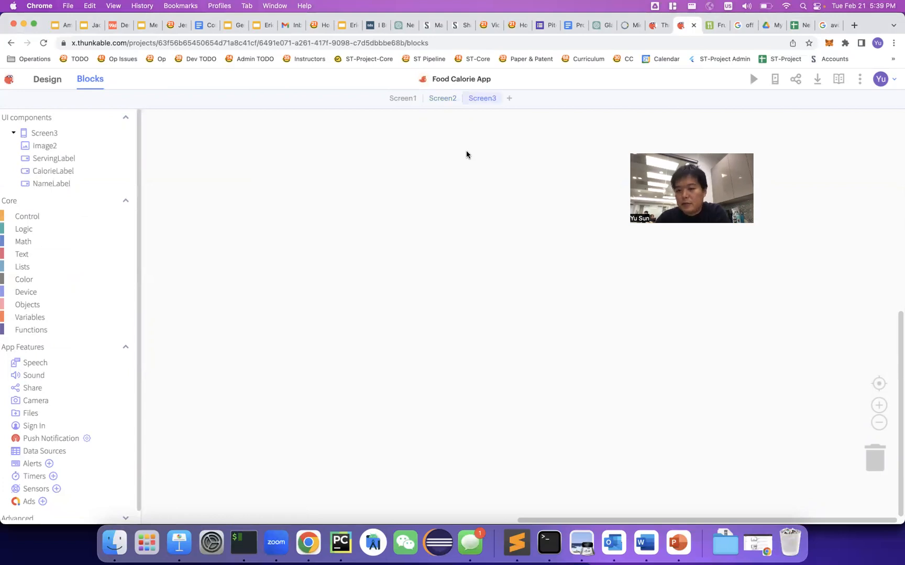
pyautogui.click(443, 99)
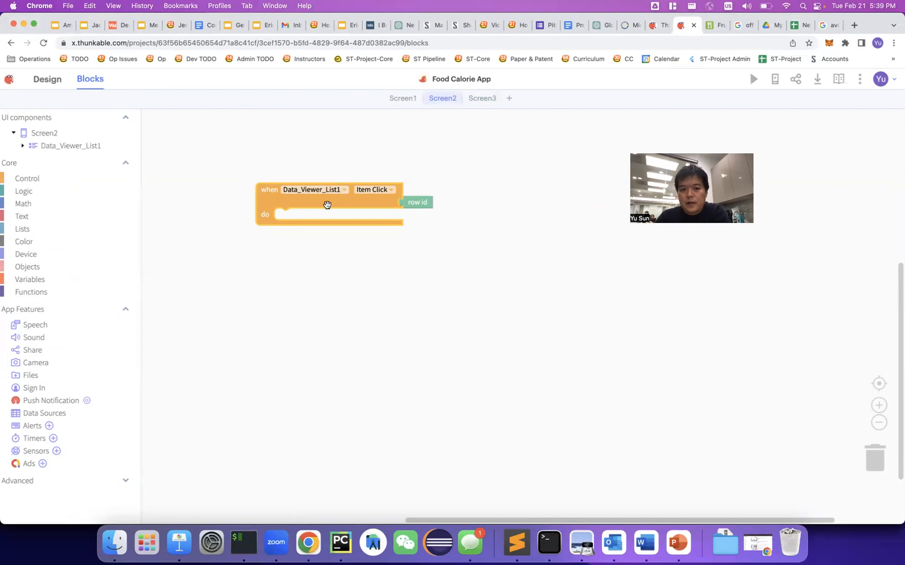
# Insert a navigate block inside the Data_Viewer_List1 Item Click event with Screen3 as its destination.
pyautogui.click(28, 180)
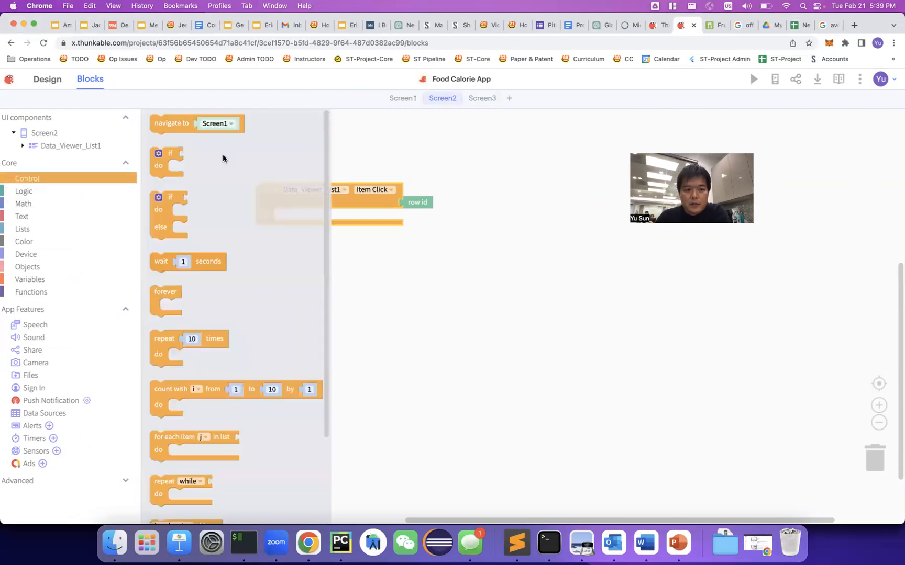
pyautogui.scroll(-5, 261, 269)
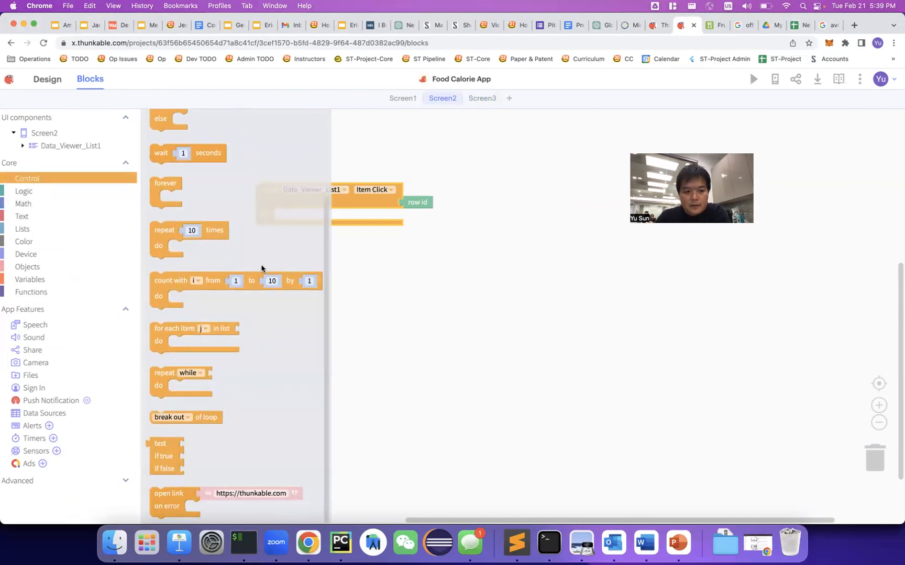
pyautogui.scroll(5, 262, 268)
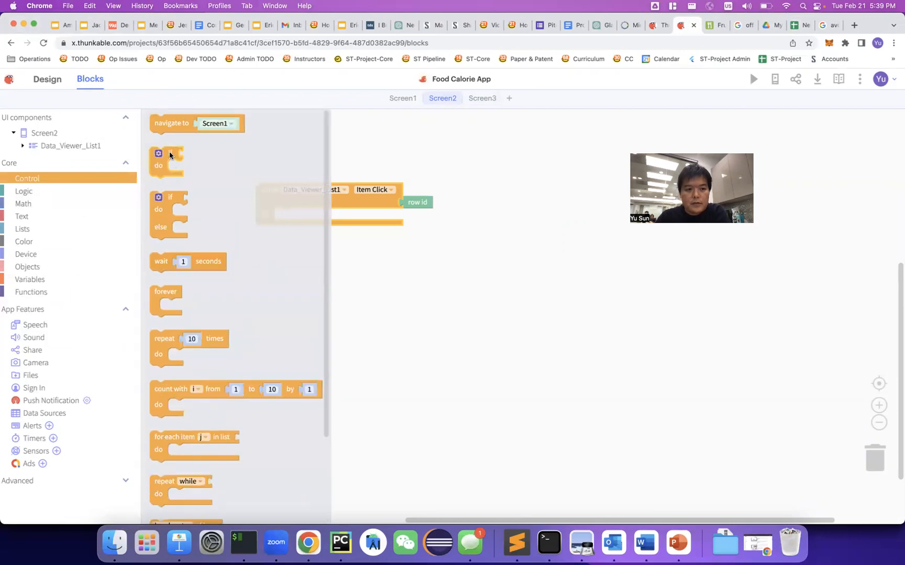
pyautogui.moveTo(165, 126); pyautogui.dragTo(287, 224)
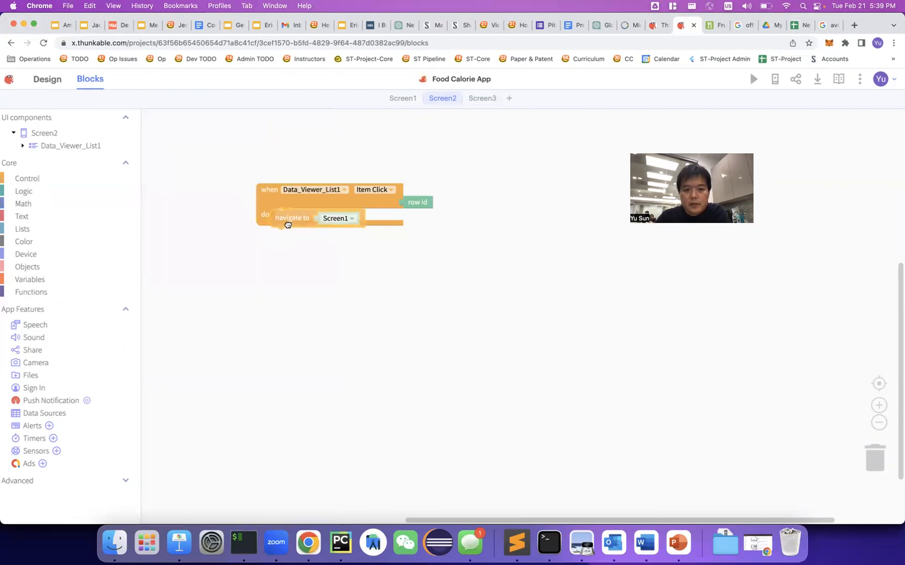
pyautogui.click(347, 220)
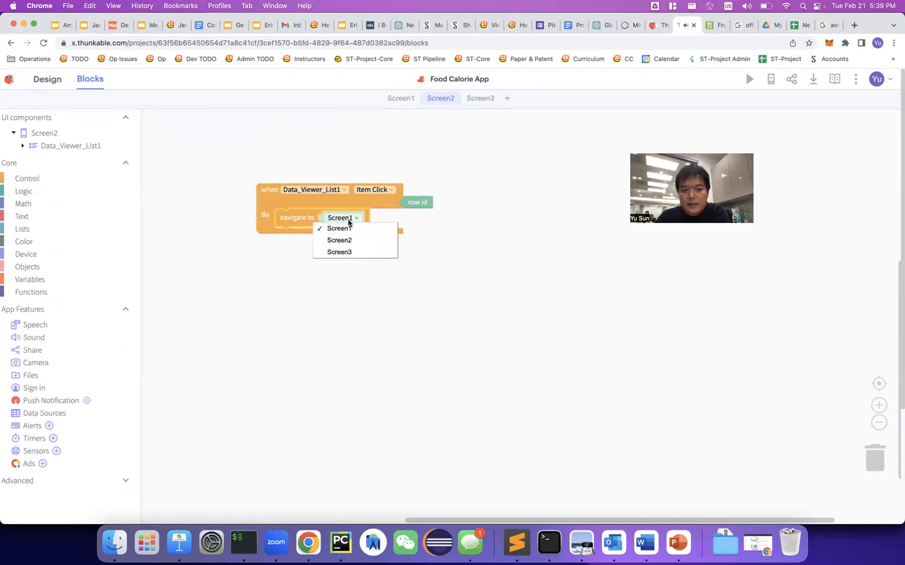
pyautogui.click(356, 253)
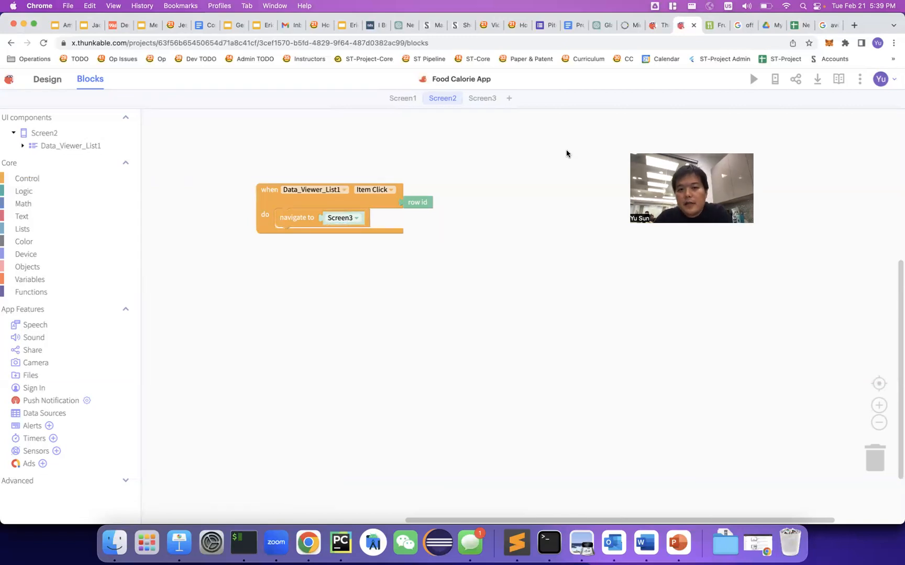
# Initialize an app variable named selectedFoodId on Screen2 with an empty text value.
pyautogui.click(482, 98)
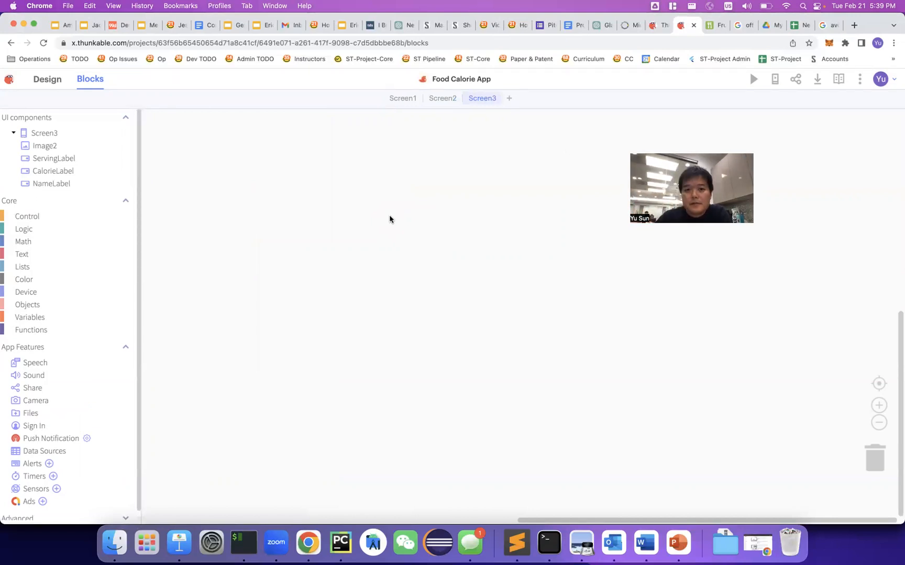
pyautogui.click(441, 96)
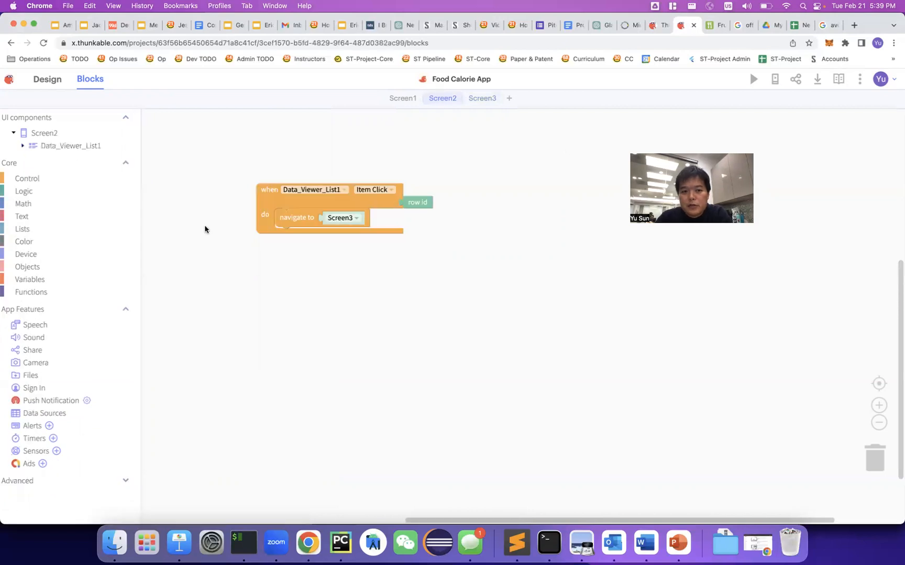
pyautogui.click(42, 280)
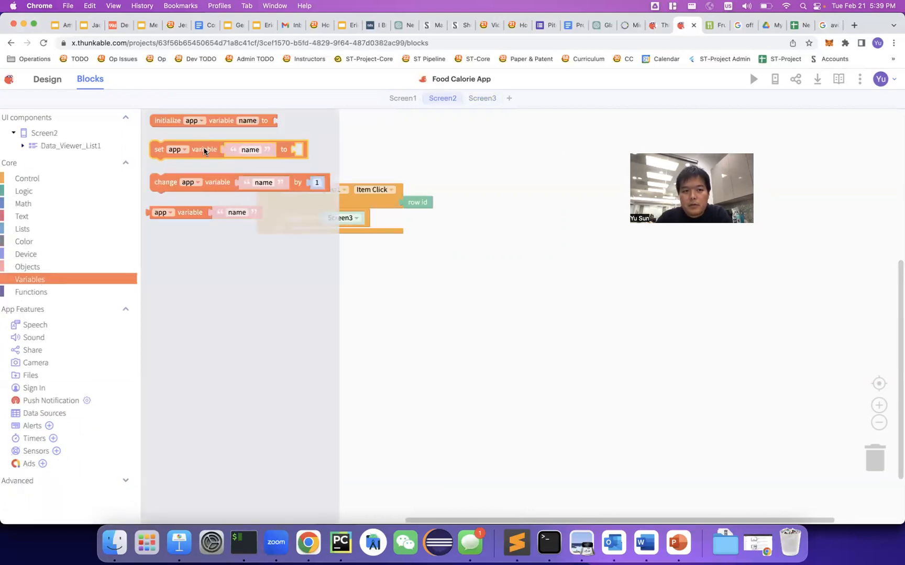
pyautogui.moveTo(169, 122); pyautogui.dragTo(233, 137)
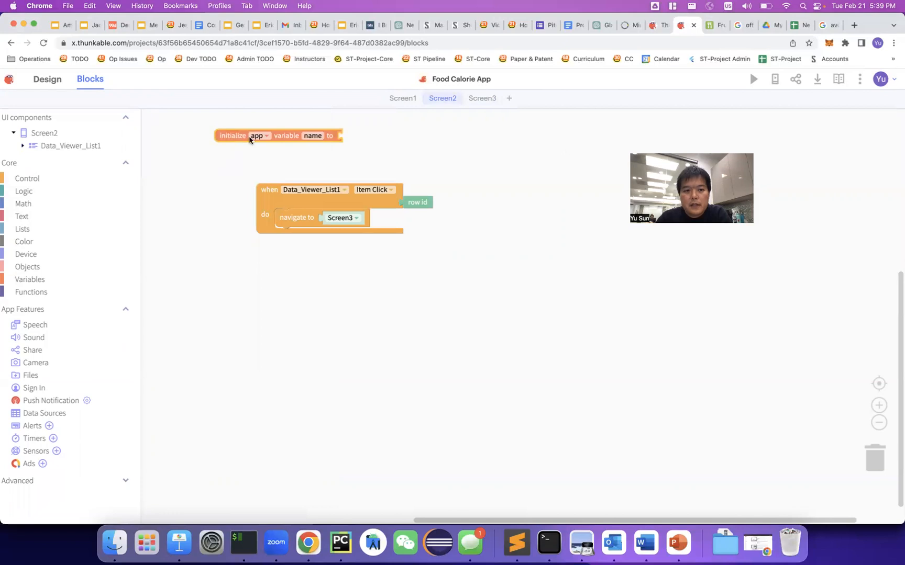
pyautogui.click(313, 136)
pyautogui.write('selectedFood')
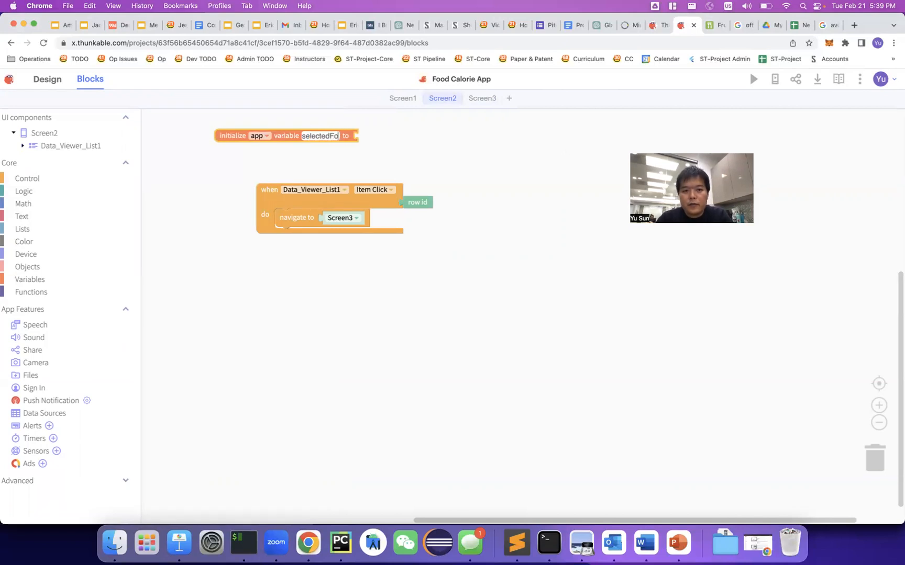
pyautogui.write('Id')
pyautogui.press('Return')
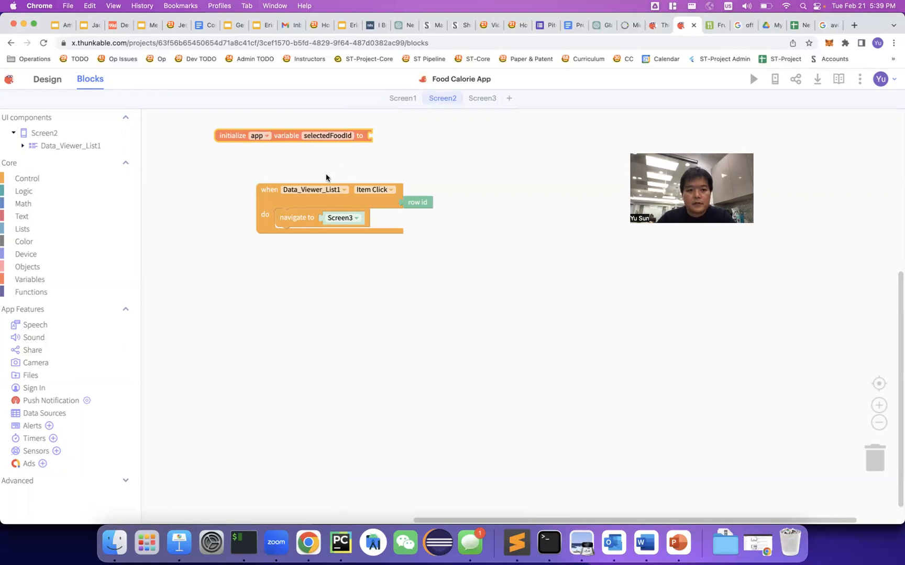
pyautogui.click(44, 215)
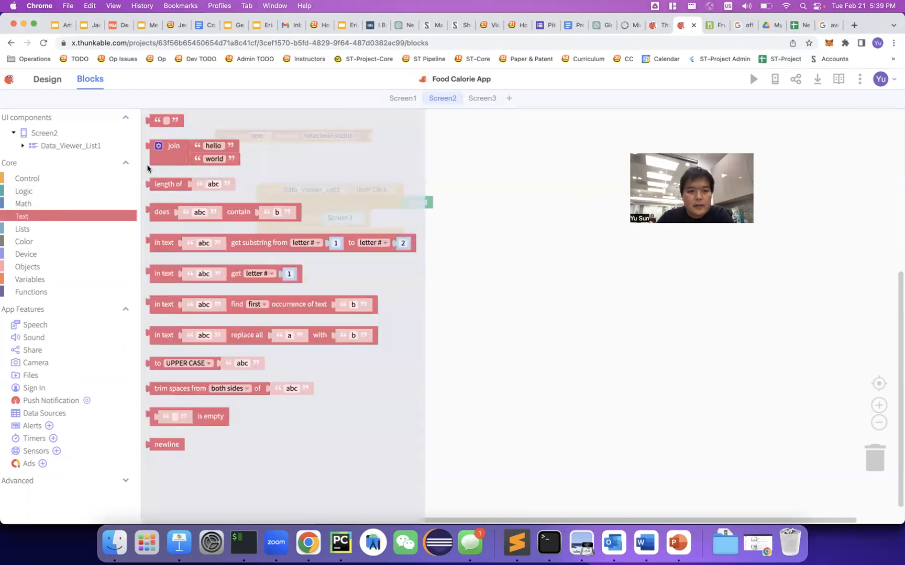
pyautogui.click(150, 125)
pyautogui.moveTo(149, 125); pyautogui.dragTo(386, 137)
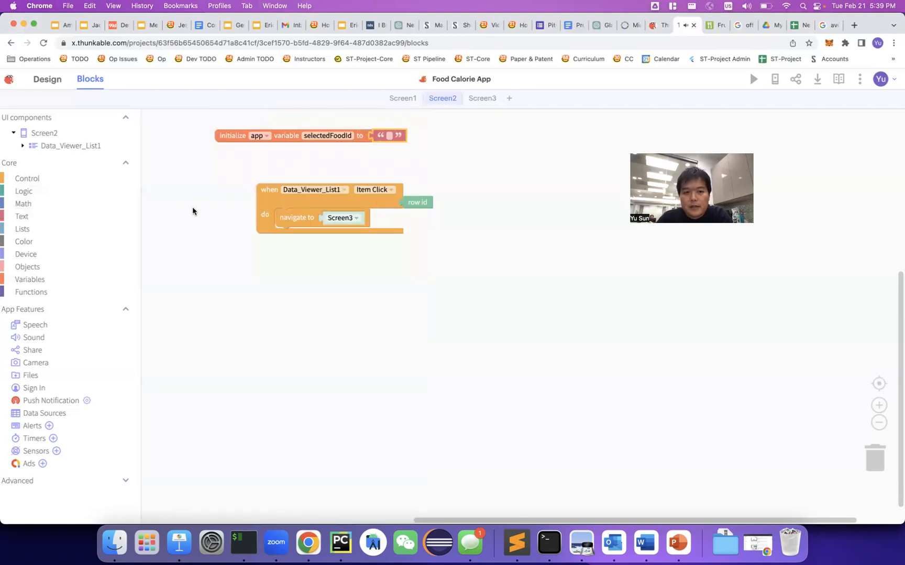
pyautogui.click(42, 282)
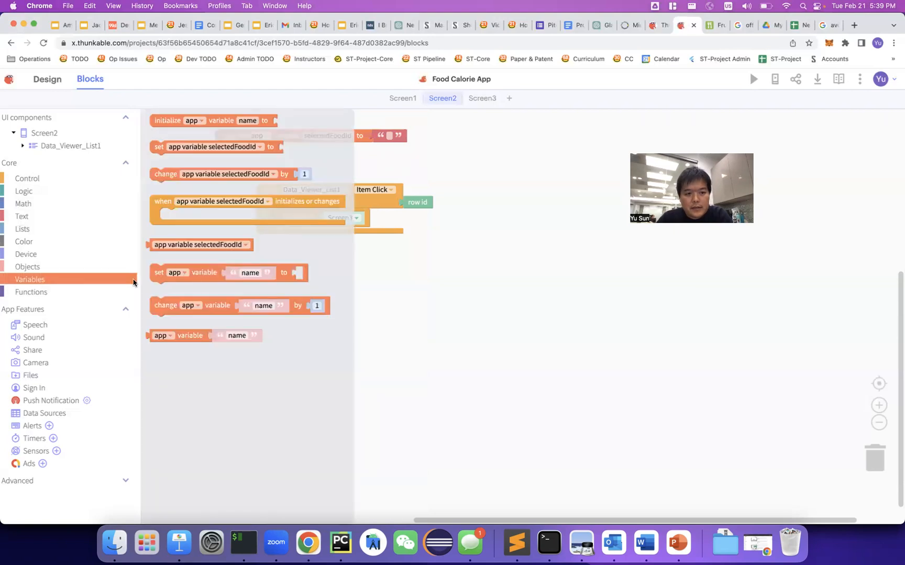
pyautogui.moveTo(154, 278); pyautogui.dragTo(282, 221)
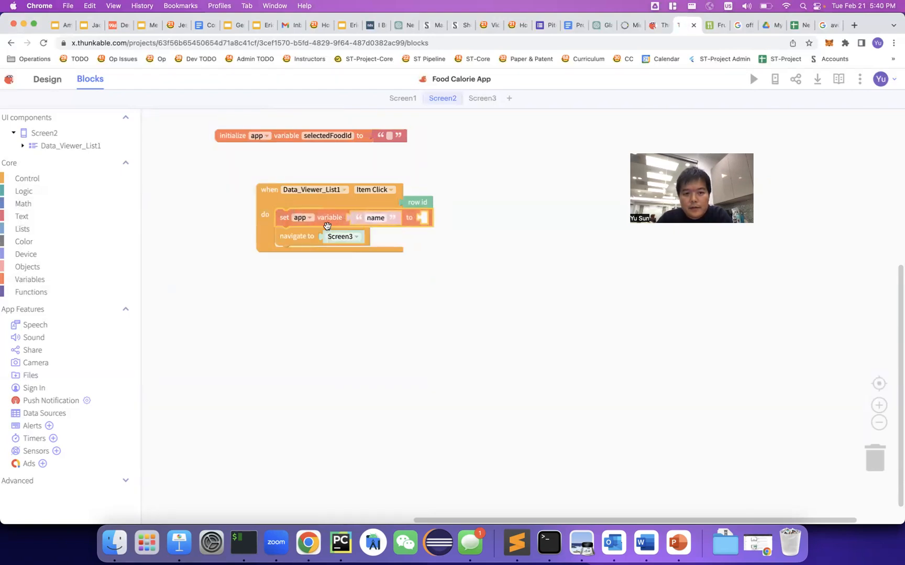
pyautogui.click(302, 218)
pyautogui.click(308, 228)
pyautogui.click(371, 217)
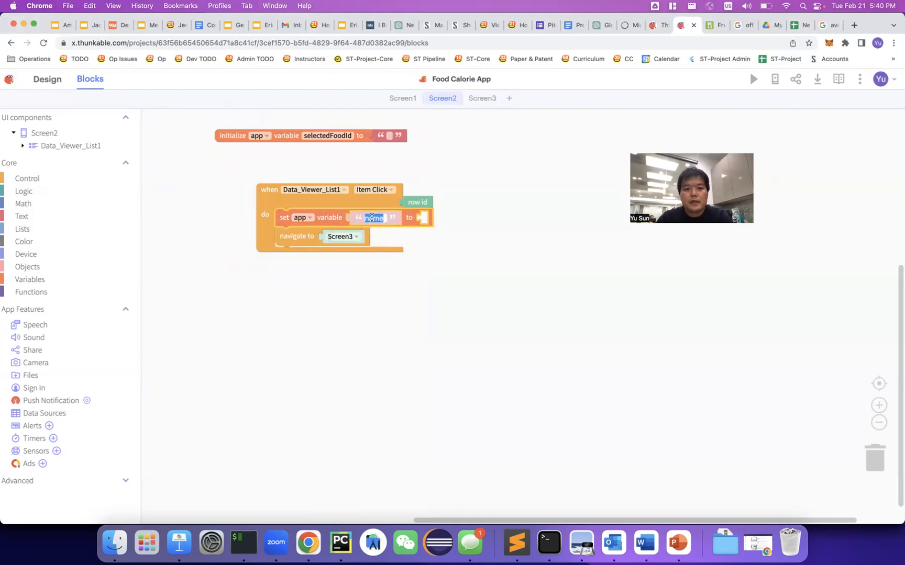
pyautogui.click(451, 254)
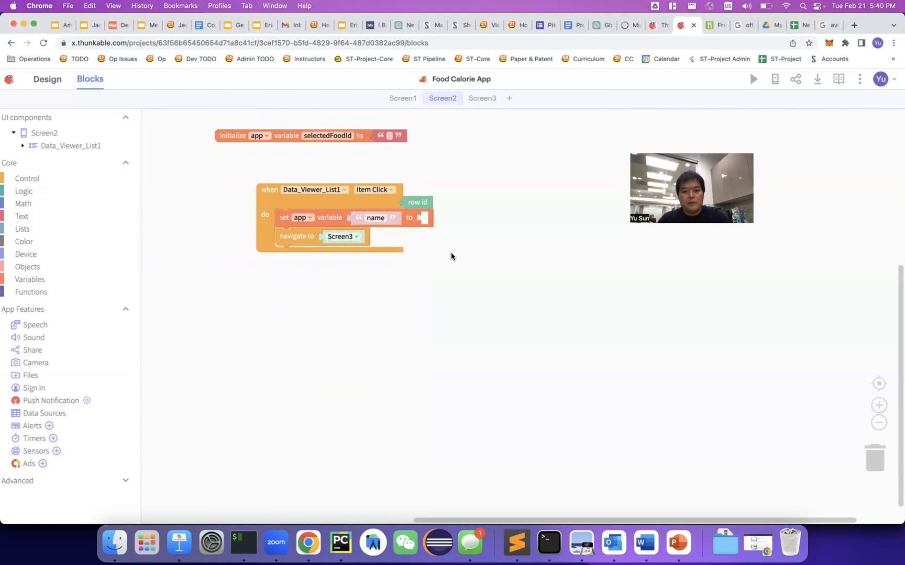
# Replace the generic set-variable block in the Item Click event with one that sets app variable selectedFoodId to row id.
pyautogui.click(54, 280)
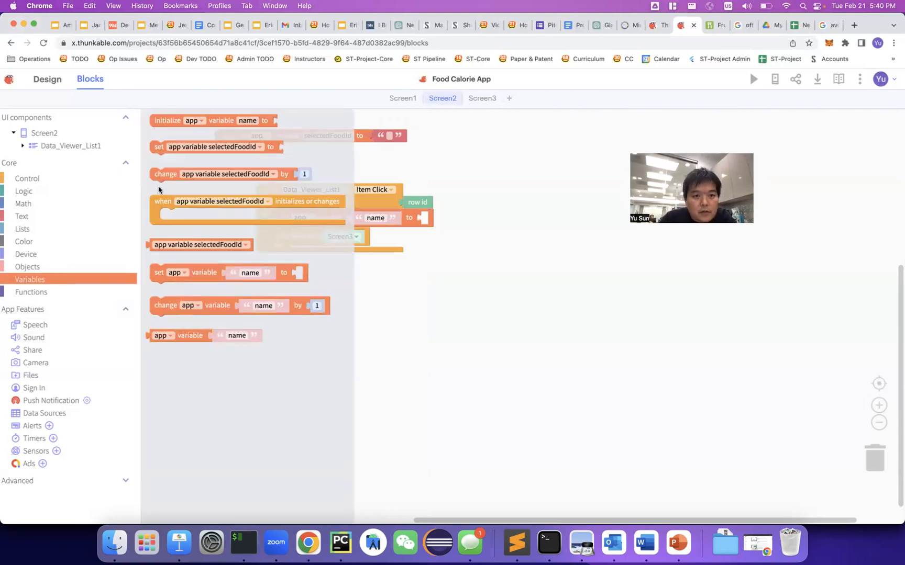
pyautogui.moveTo(164, 149); pyautogui.dragTo(232, 291)
pyautogui.moveTo(305, 233); pyautogui.dragTo(352, 268)
pyautogui.moveTo(324, 217); pyautogui.dragTo(449, 357)
pyautogui.press('BackSpace')
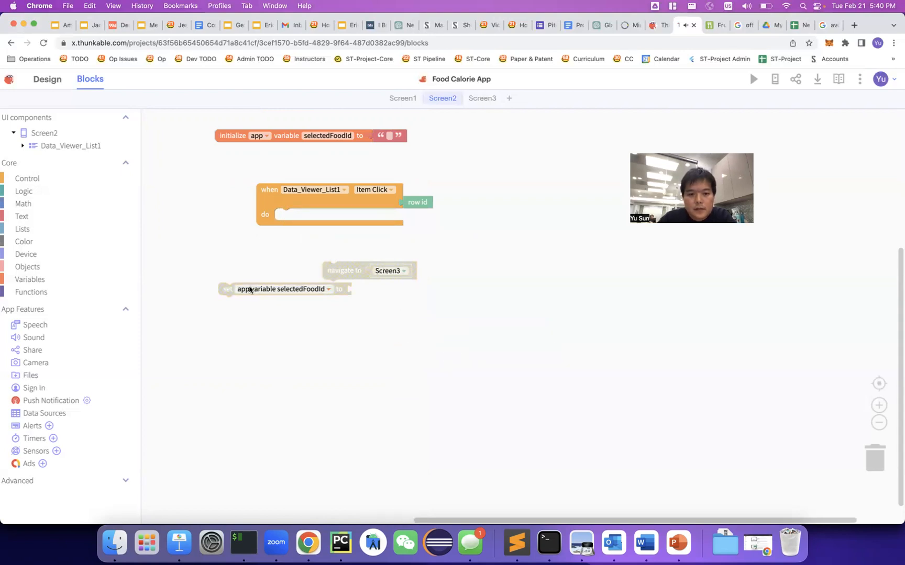
pyautogui.moveTo(229, 290); pyautogui.dragTo(285, 215)
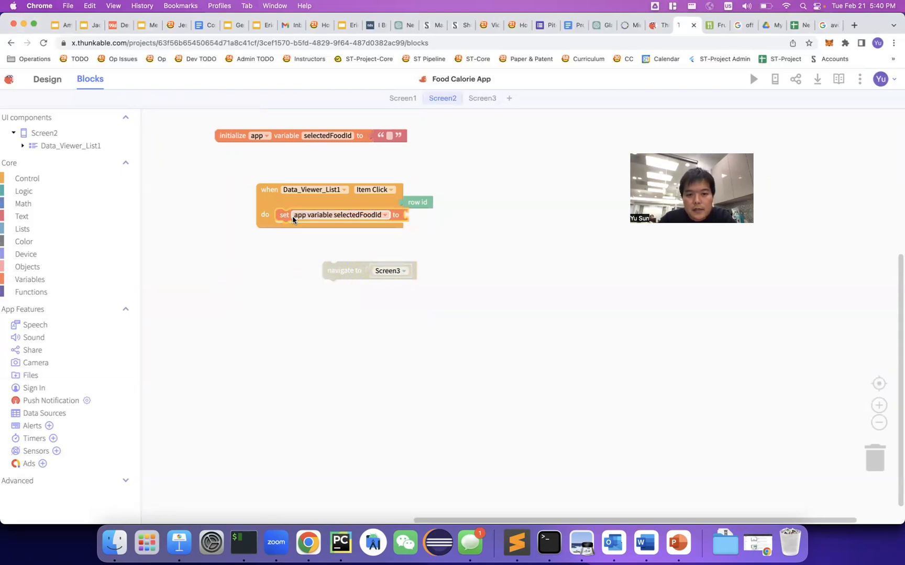
pyautogui.moveTo(425, 201); pyautogui.dragTo(429, 215)
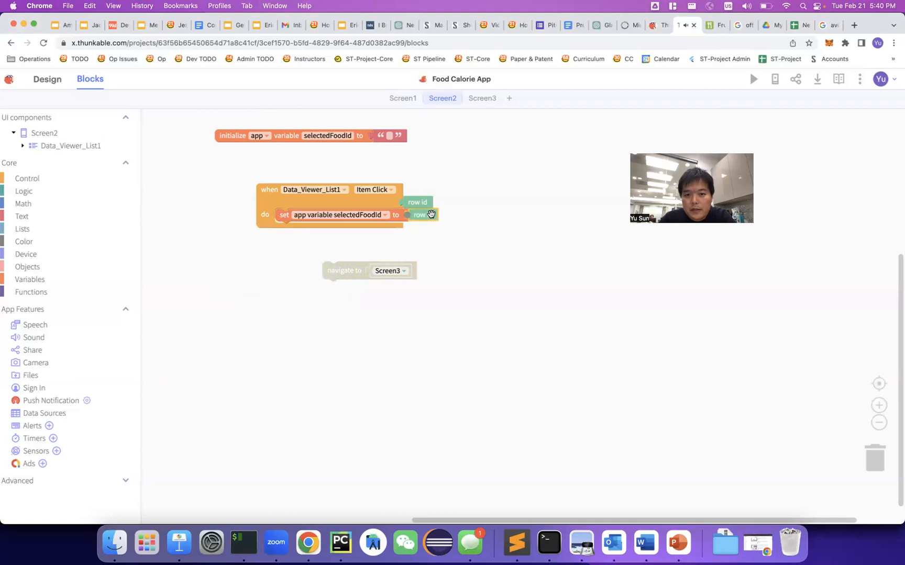
# Reattach the navigate to Screen3 block below the selectedFoodId assignment and align the event block under the variable initialization.
pyautogui.moveTo(345, 270); pyautogui.dragTo(297, 230)
pyautogui.moveTo(388, 203); pyautogui.dragTo(346, 192)
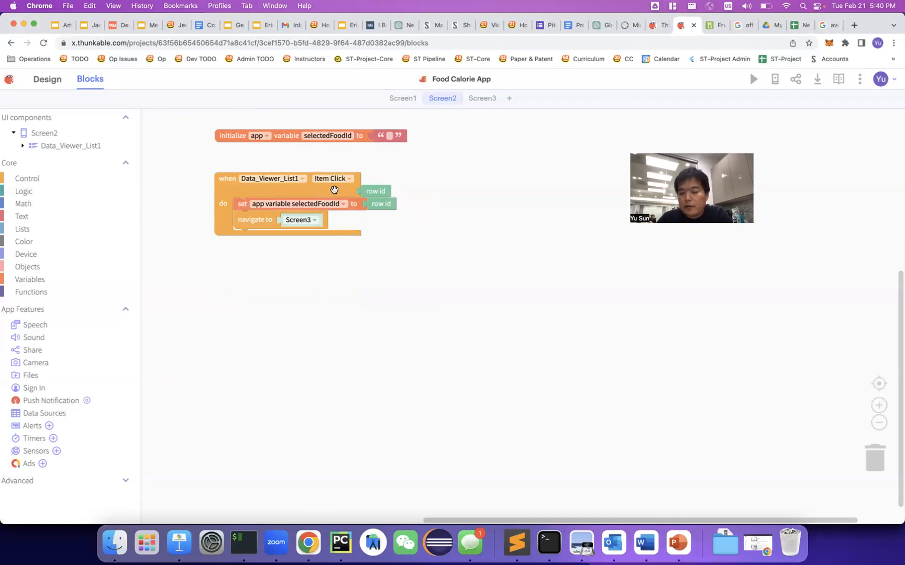
pyautogui.click(383, 206)
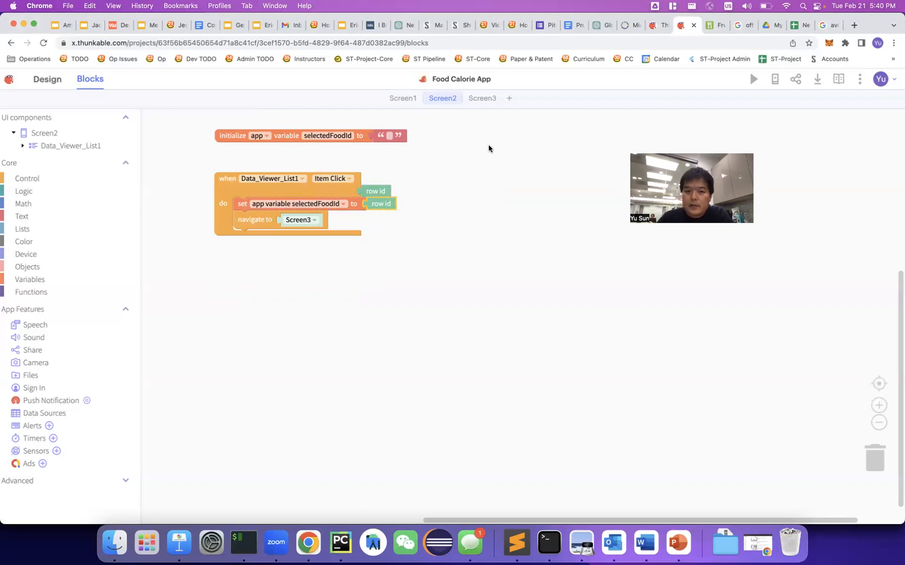
# Place a getter block for app variable selectedFoodId in Screen3's blocks workspace.
pyautogui.click(482, 99)
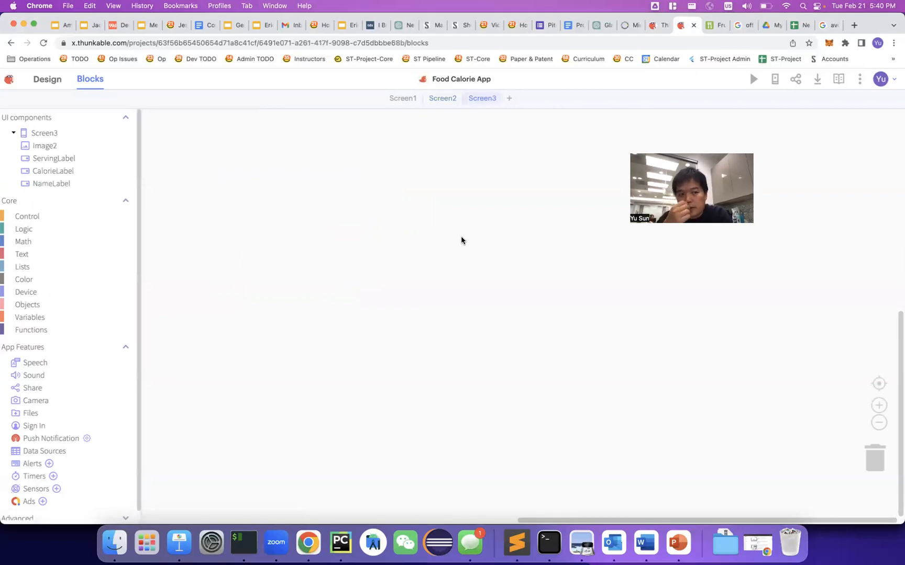
pyautogui.click(29, 317)
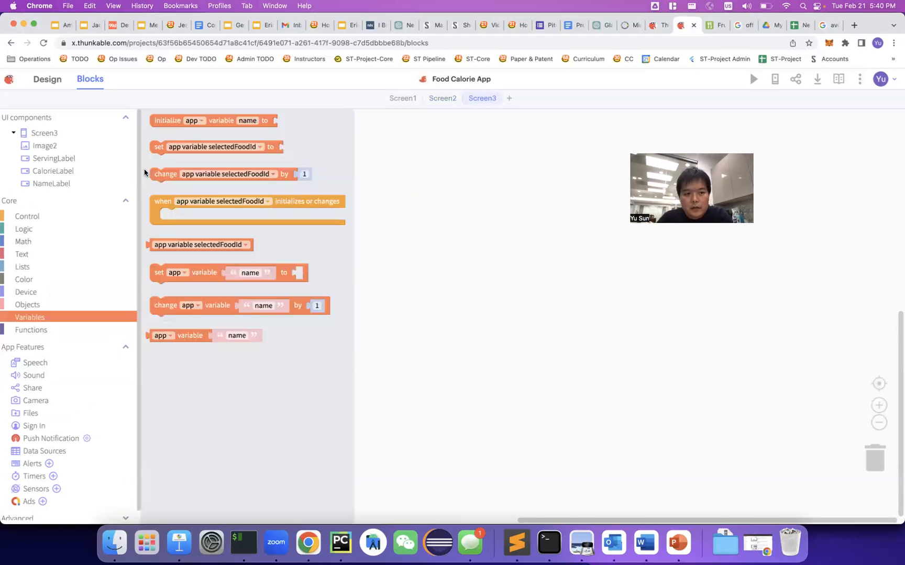
pyautogui.moveTo(176, 245); pyautogui.dragTo(432, 204)
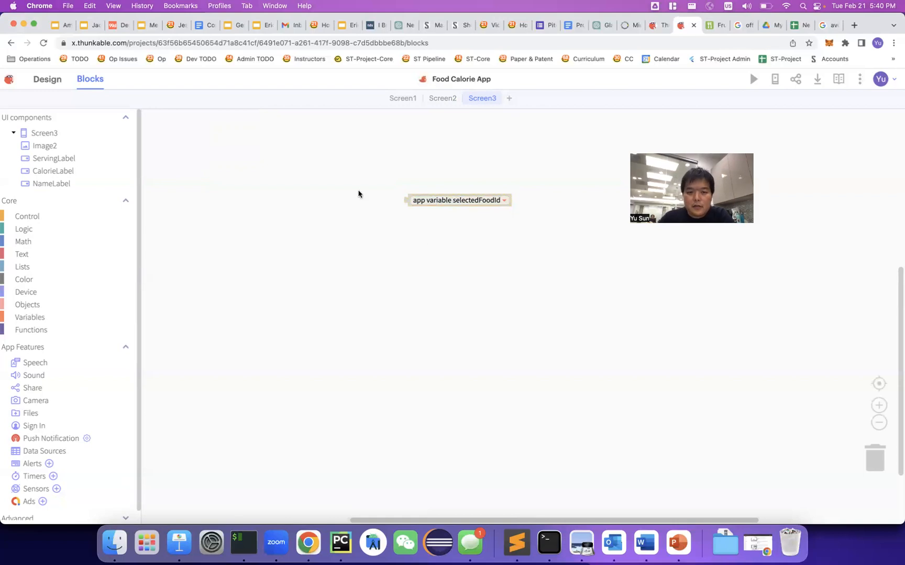
# Add an empty Screen3 Opens event block beside the selectedFoodId variable block.
pyautogui.click(63, 218)
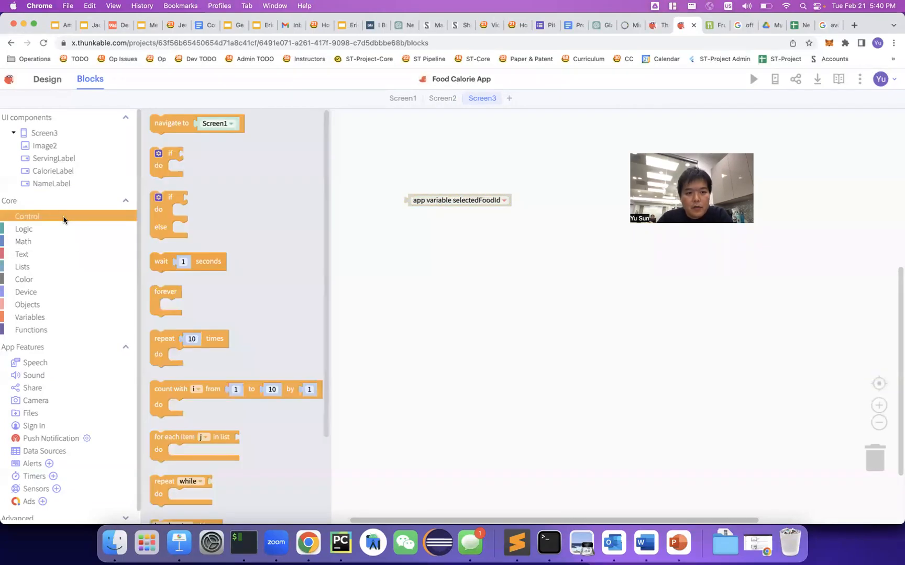
pyautogui.scroll(-3, 223, 286)
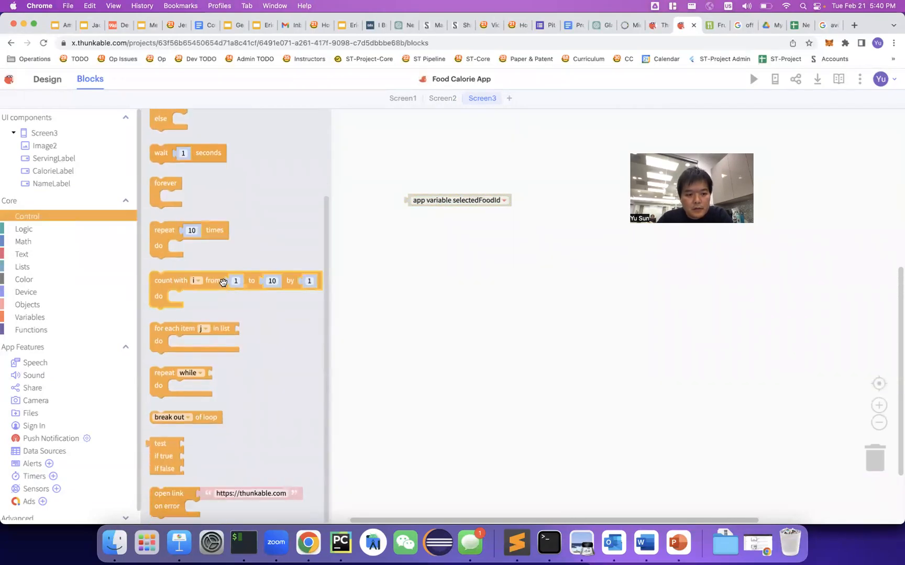
pyautogui.scroll(3, 223, 284)
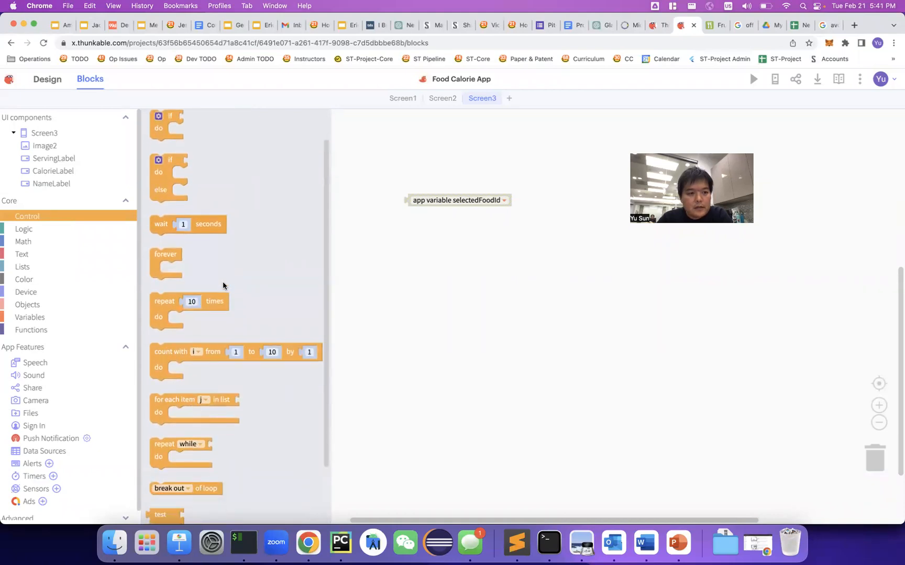
pyautogui.click(44, 133)
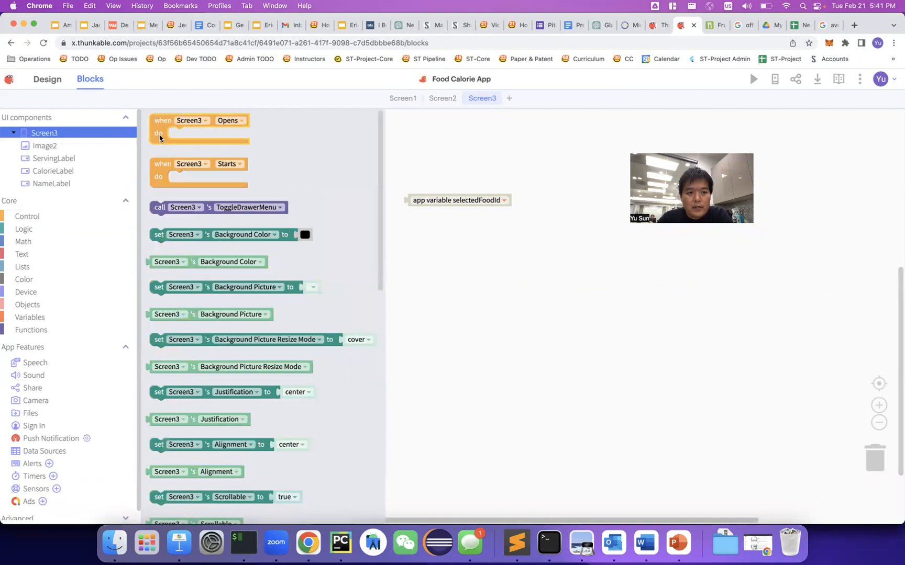
pyautogui.moveTo(160, 135); pyautogui.dragTo(215, 197)
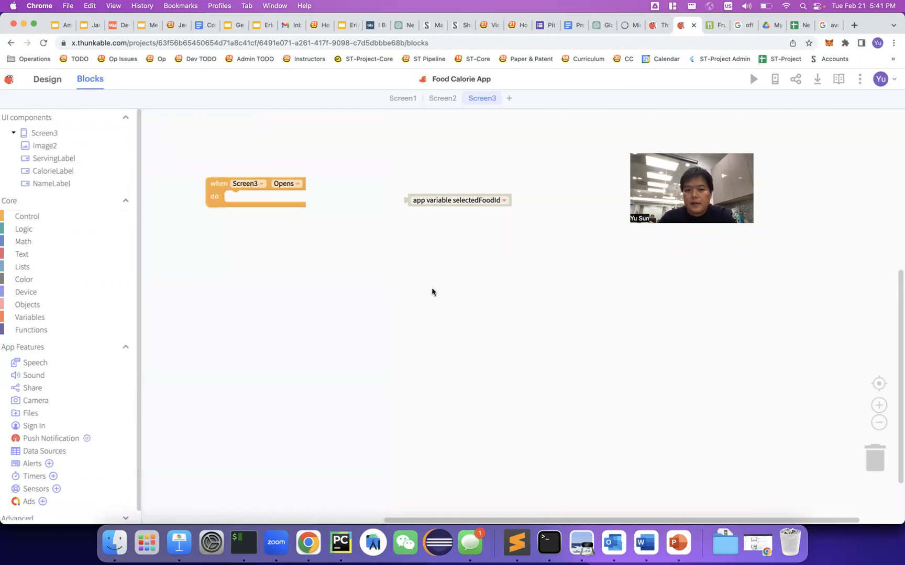
# Preview the app from Screen2, select Apple to test the navigation to the details screen, and return to editing.
pyautogui.click(47, 79)
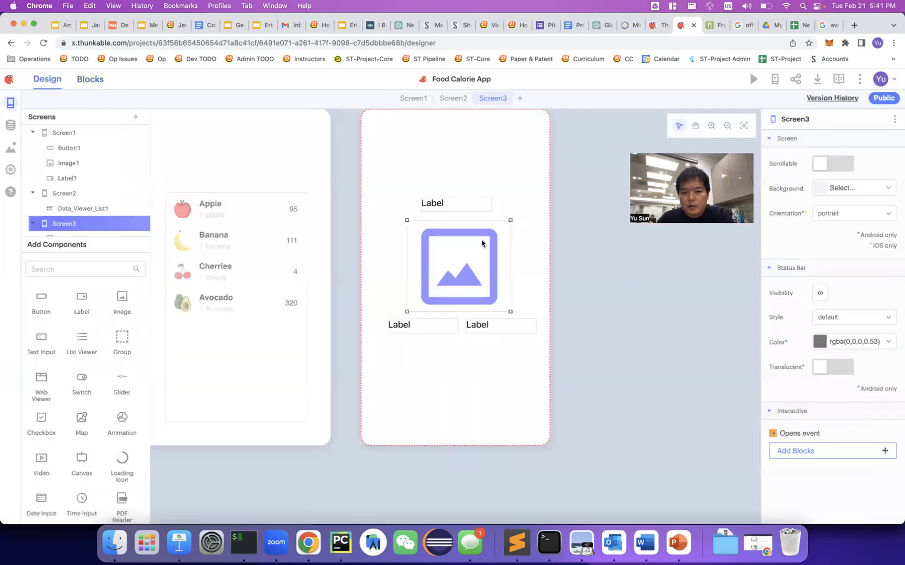
pyautogui.click(300, 147)
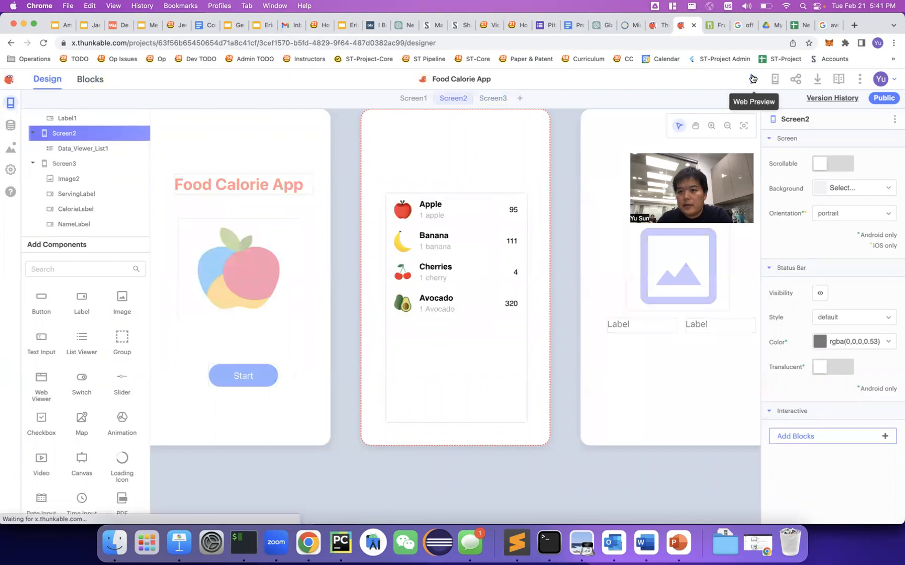
pyautogui.click(753, 79)
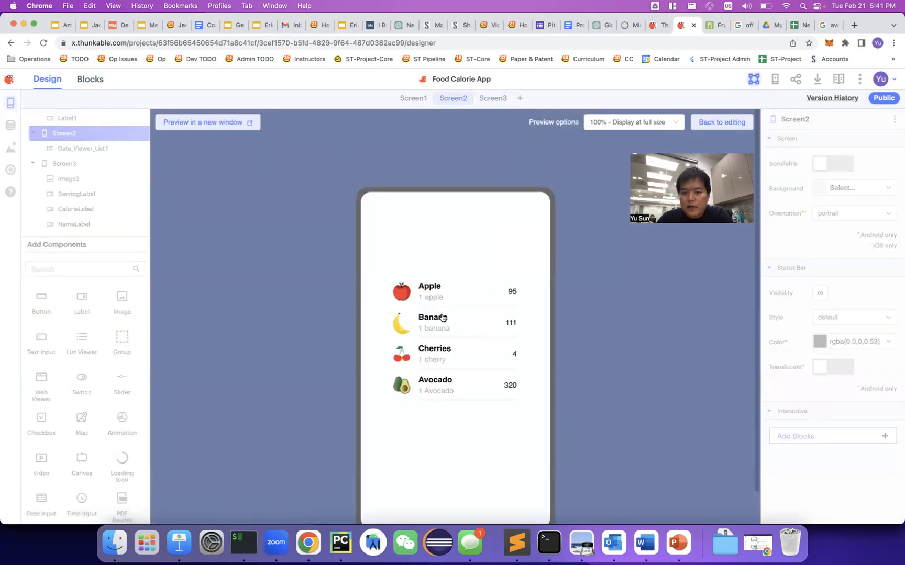
pyautogui.click(443, 294)
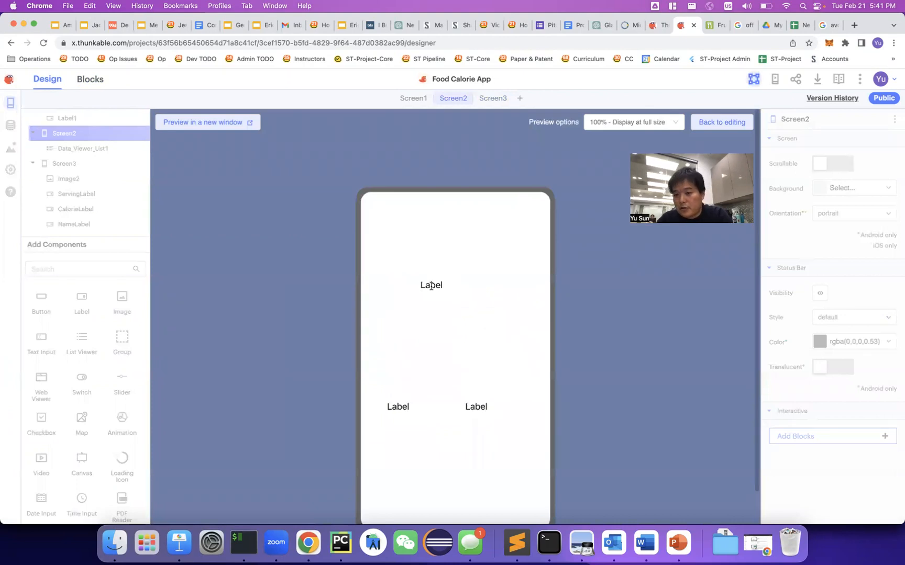
pyautogui.click(717, 125)
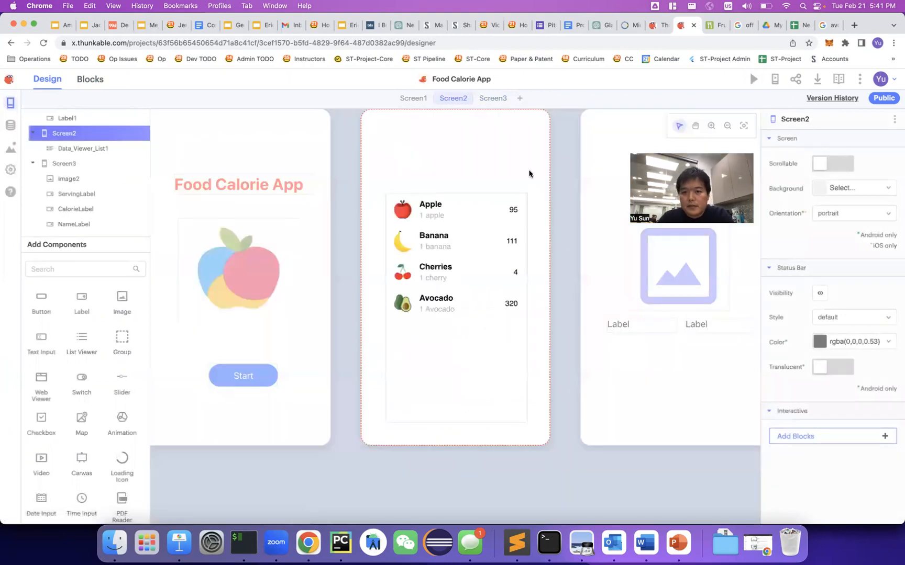
# In Screen3's Opens event, set NameLabel's Text to app variable selectedFoodId.
pyautogui.click(492, 99)
pyautogui.click(92, 81)
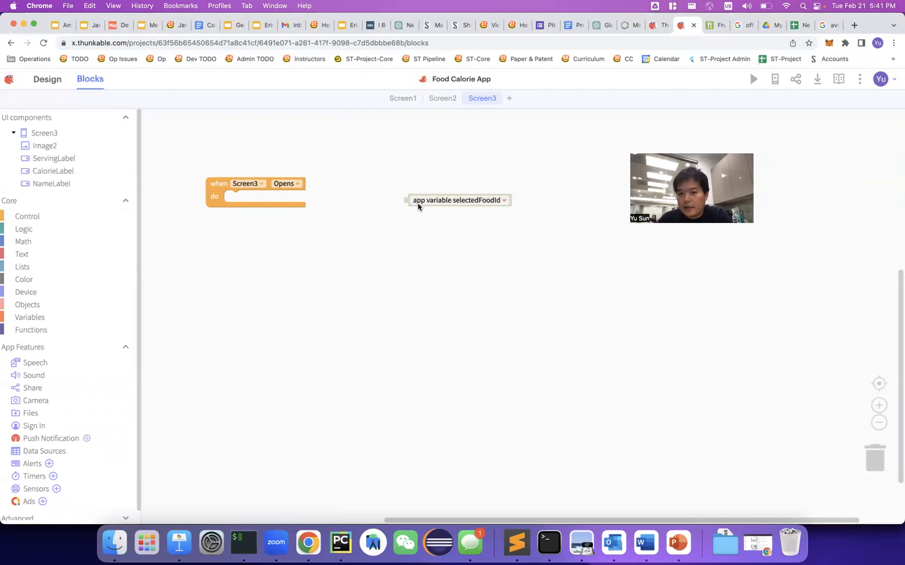
pyautogui.click(77, 185)
pyautogui.moveTo(158, 164); pyautogui.dragTo(230, 198)
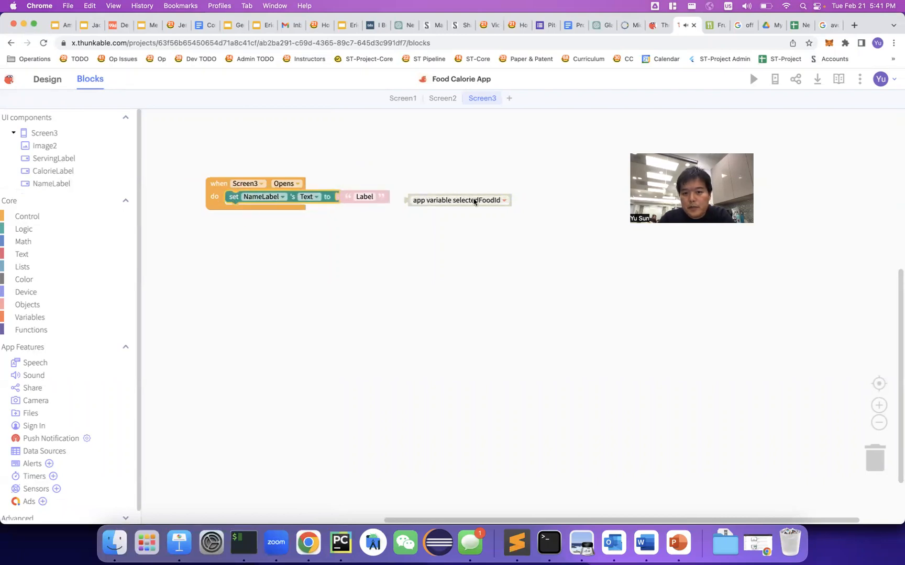
pyautogui.moveTo(472, 200); pyautogui.dragTo(407, 197)
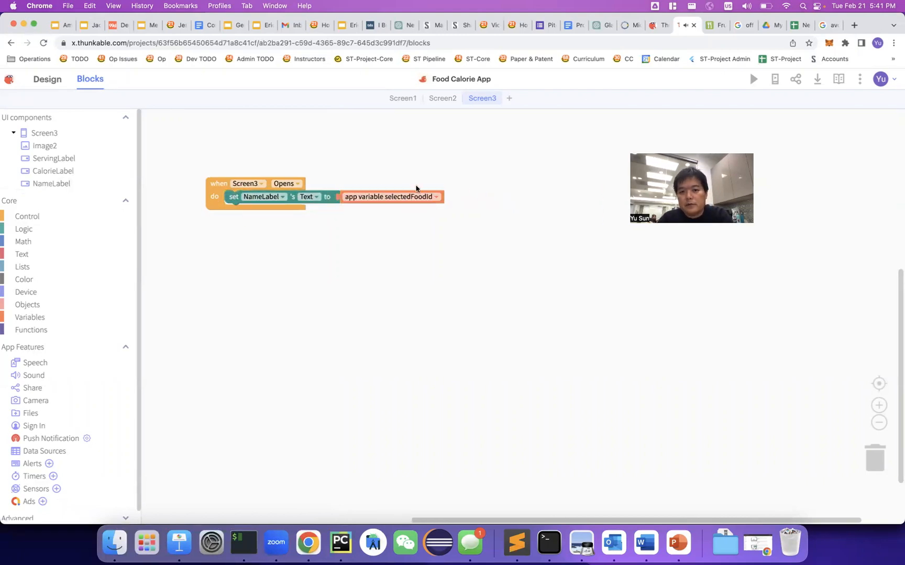
# Preview the app from Screen2, select Apple, inspect the id in the name label, and return to editing.
pyautogui.click(444, 97)
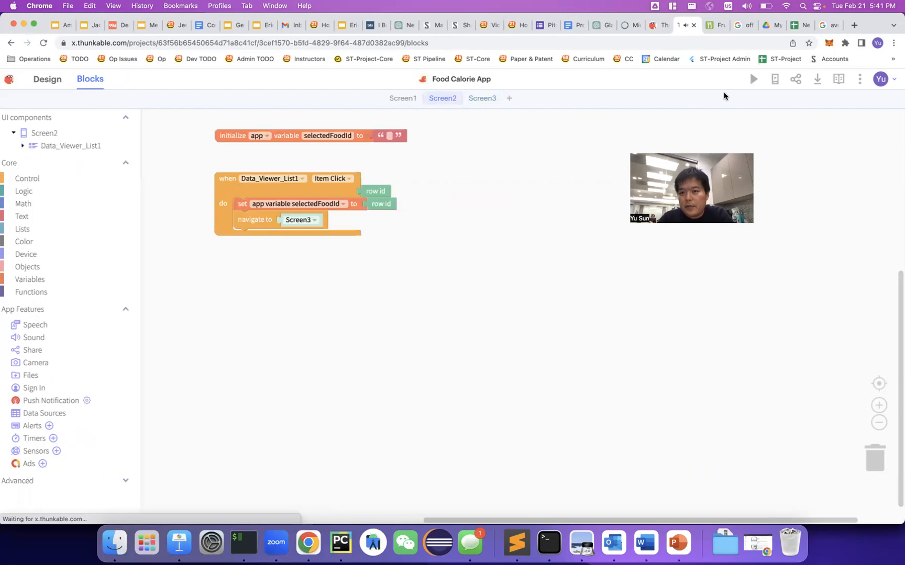
pyautogui.click(752, 80)
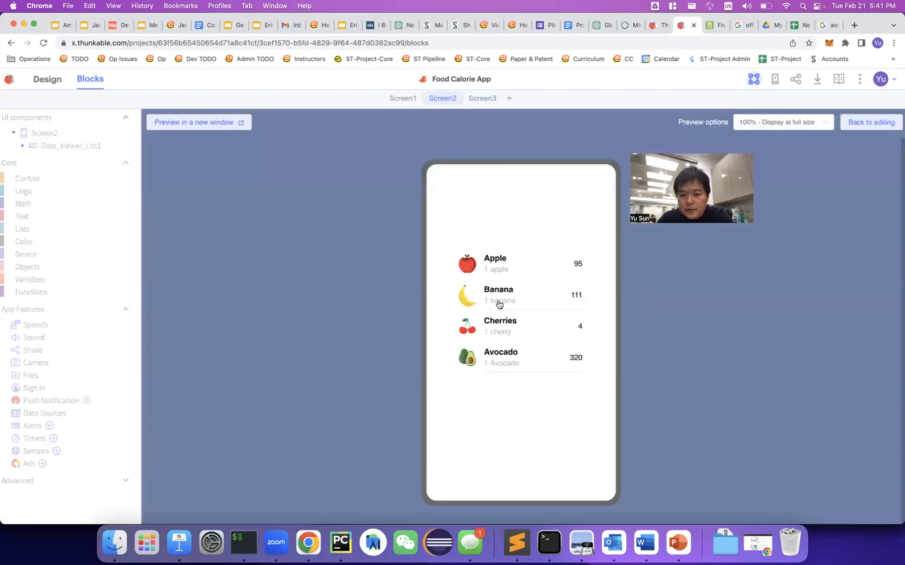
pyautogui.click(502, 269)
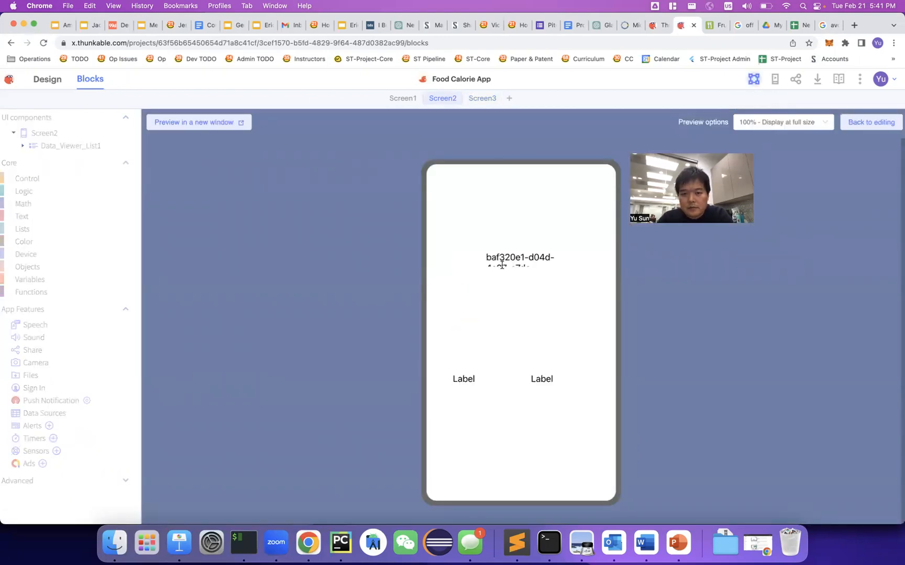
pyautogui.tripleClick(502, 258)
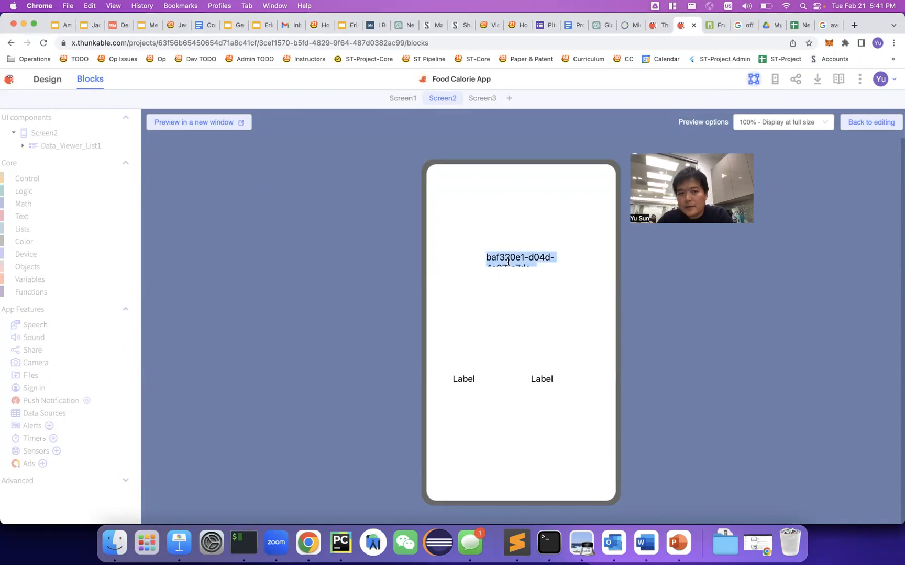
pyautogui.click(873, 122)
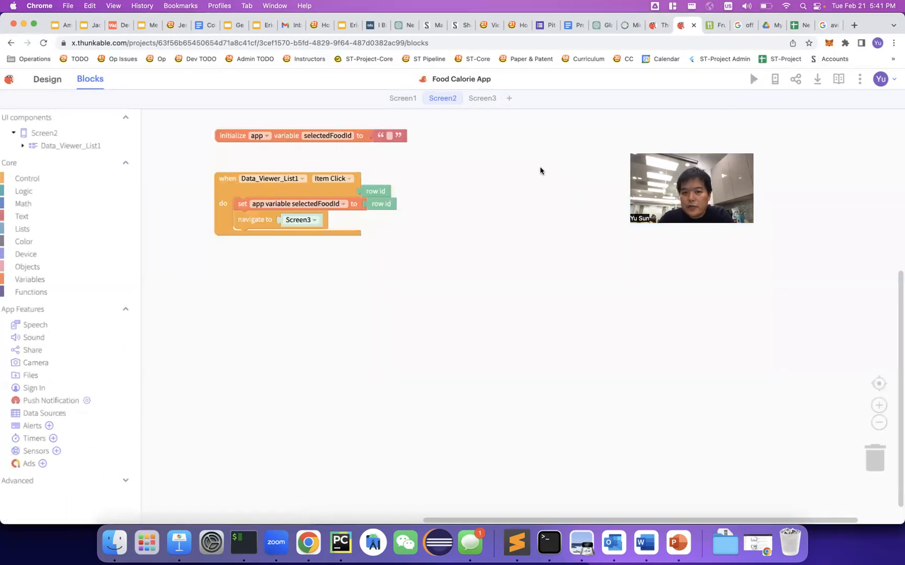
# Preview the app again with Avocado selected, inspect its id in the name label, and return to editing.
pyautogui.click(753, 81)
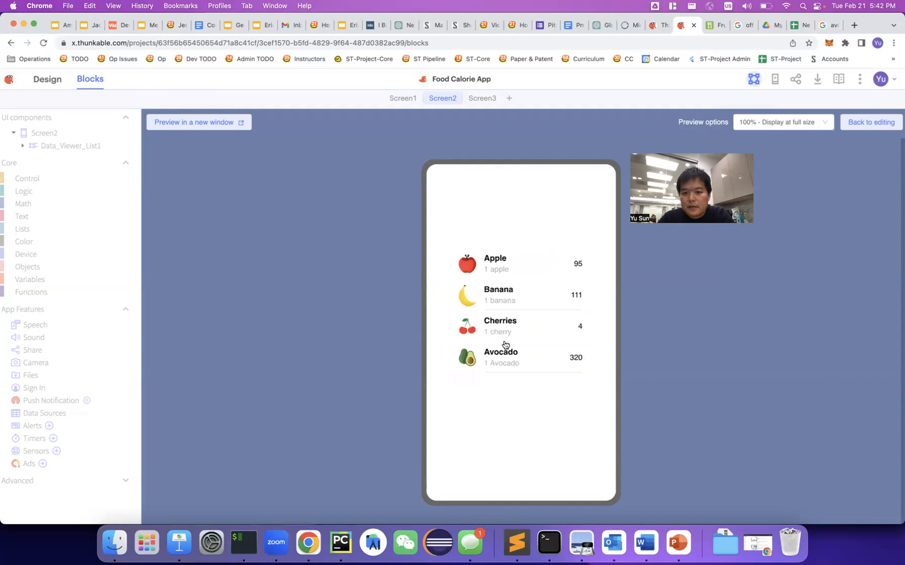
pyautogui.click(505, 361)
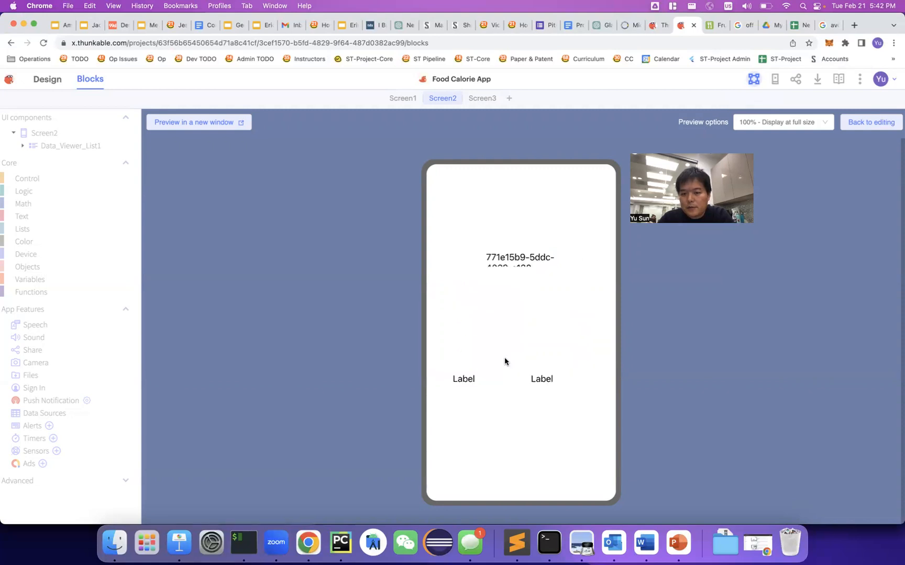
pyautogui.tripleClick(493, 260)
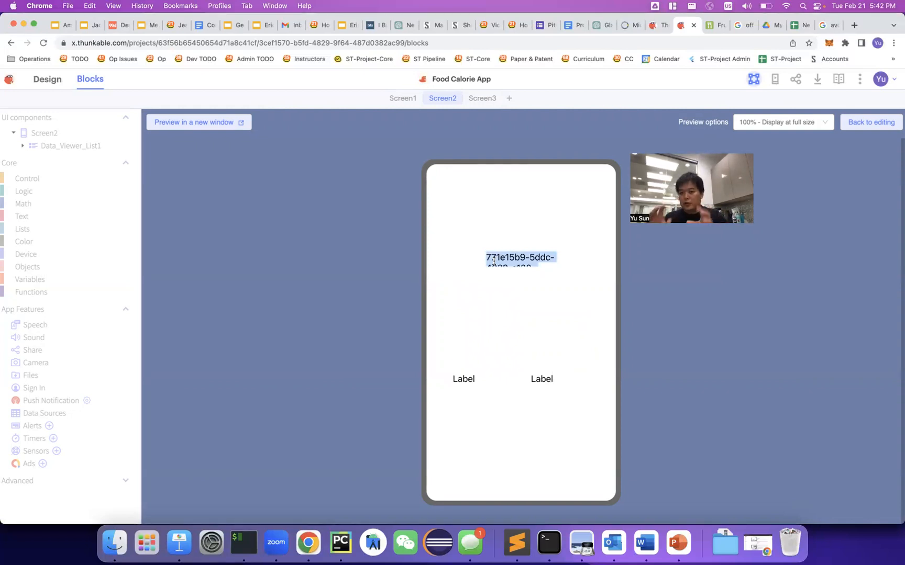
pyautogui.click(868, 122)
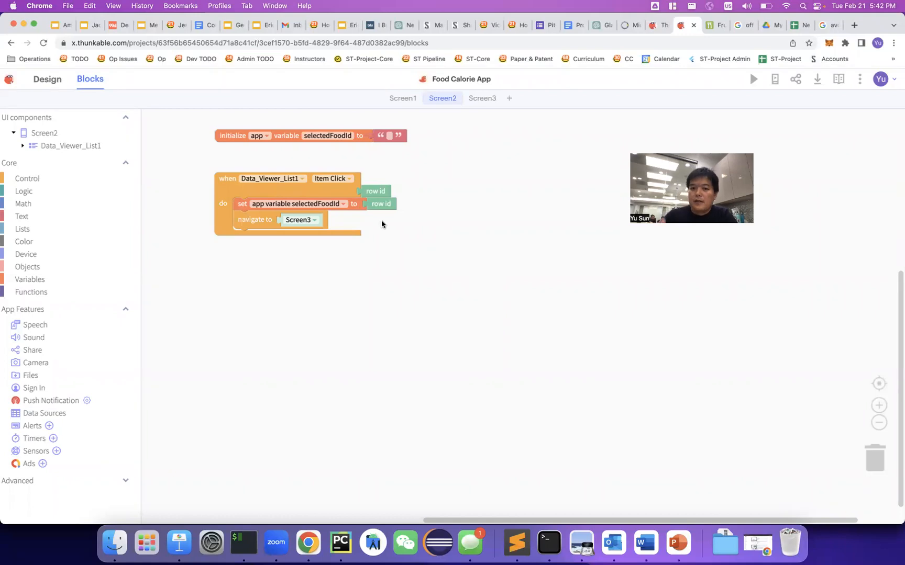
# Open Screen3's blocks, check the columns of the New Food Database spreadsheet in Google Sheets, and return to Thunkable.
pyautogui.click(480, 99)
pyautogui.click(353, 201)
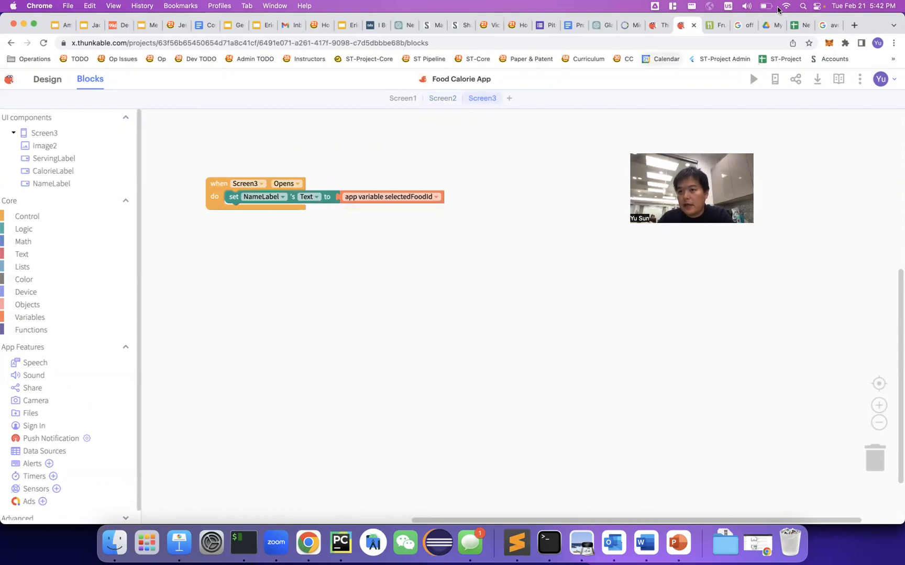
pyautogui.click(800, 25)
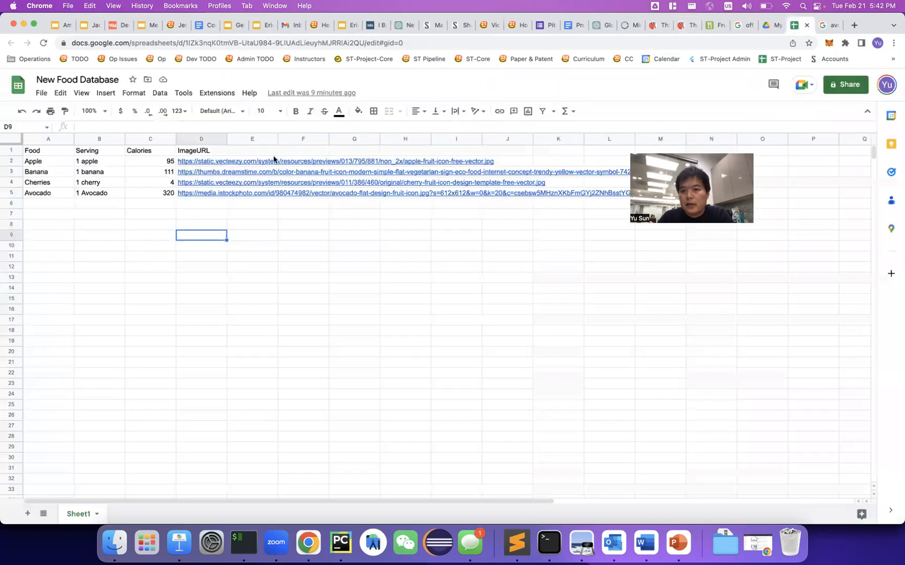
pyautogui.click(683, 25)
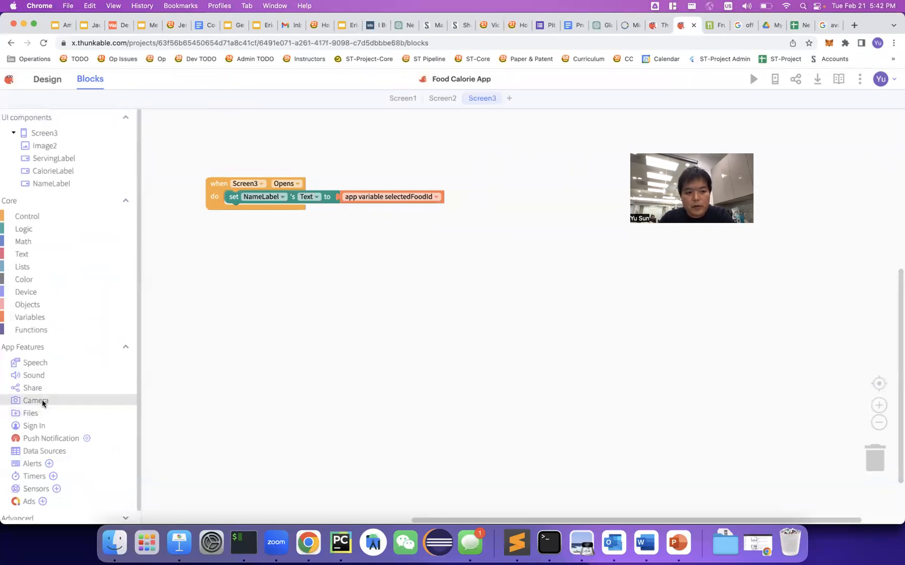
# Place a get value block for New Food Database, Sheet1, Food below Screen3's Opens event.
pyautogui.click(49, 452)
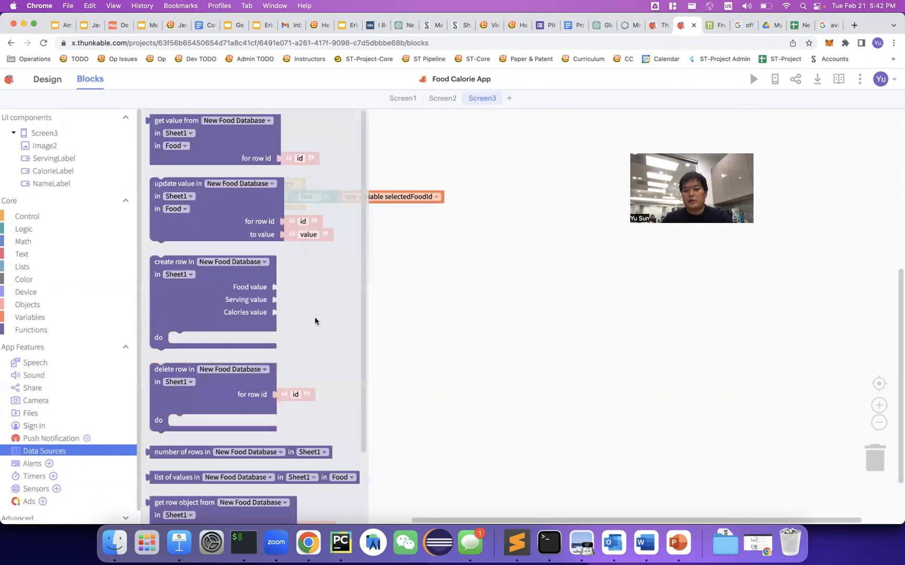
pyautogui.scroll(-3, 316, 322)
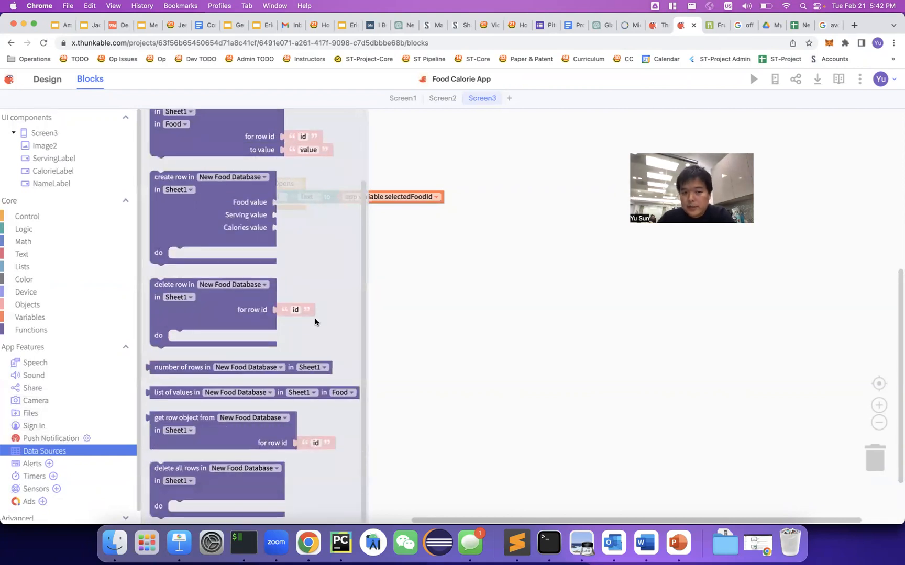
pyautogui.scroll(2, 315, 322)
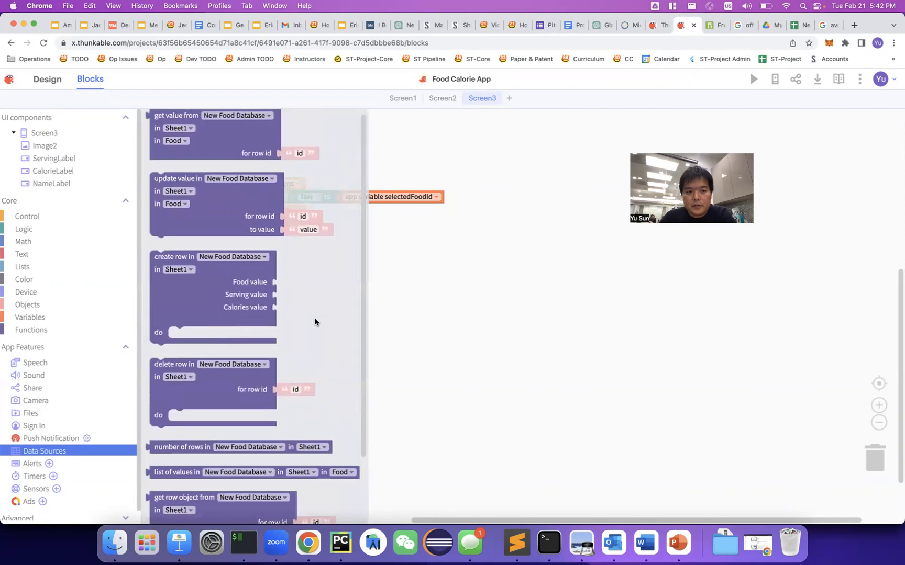
pyautogui.scroll(2, 316, 322)
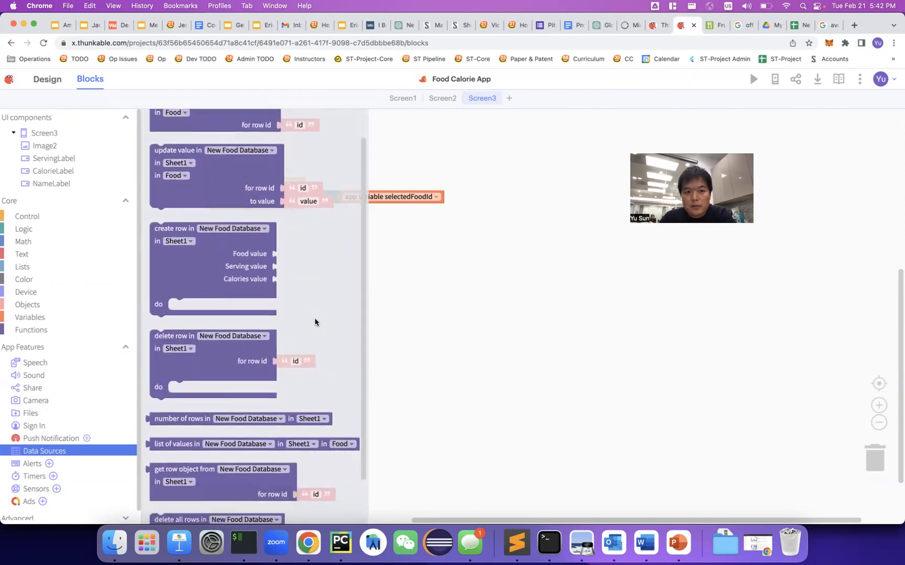
pyautogui.scroll(-1, 315, 322)
pyautogui.moveTo(220, 124); pyautogui.dragTo(309, 259)
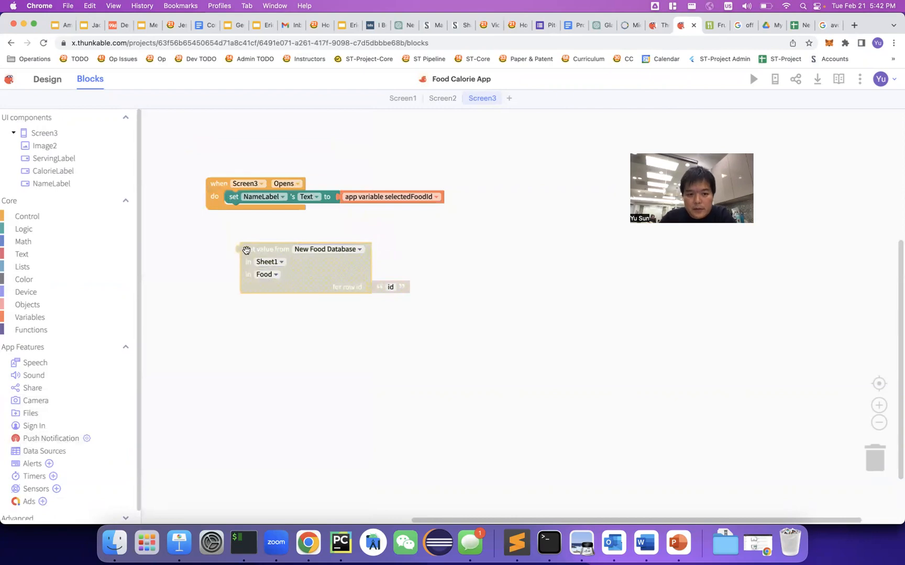
pyautogui.moveTo(309, 267); pyautogui.dragTo(344, 249)
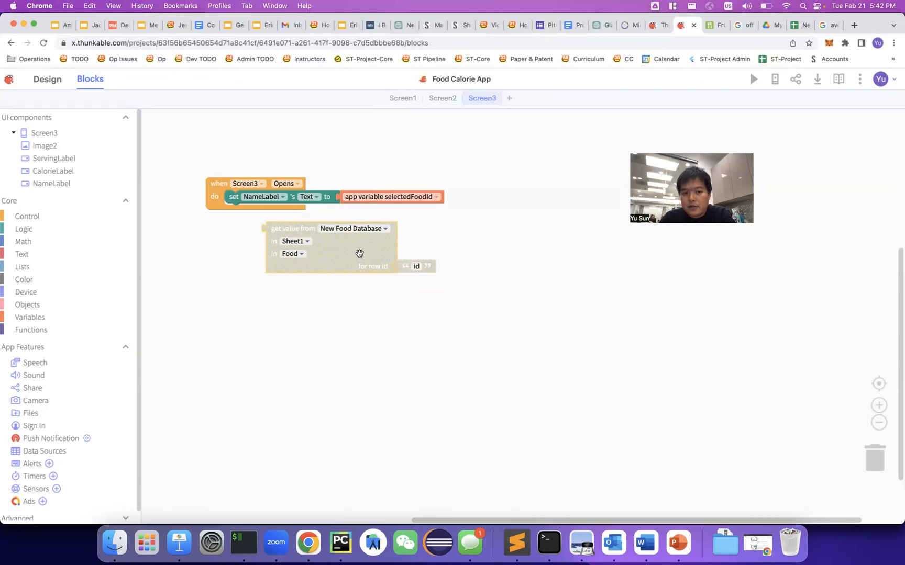
pyautogui.moveTo(359, 254); pyautogui.dragTo(380, 269)
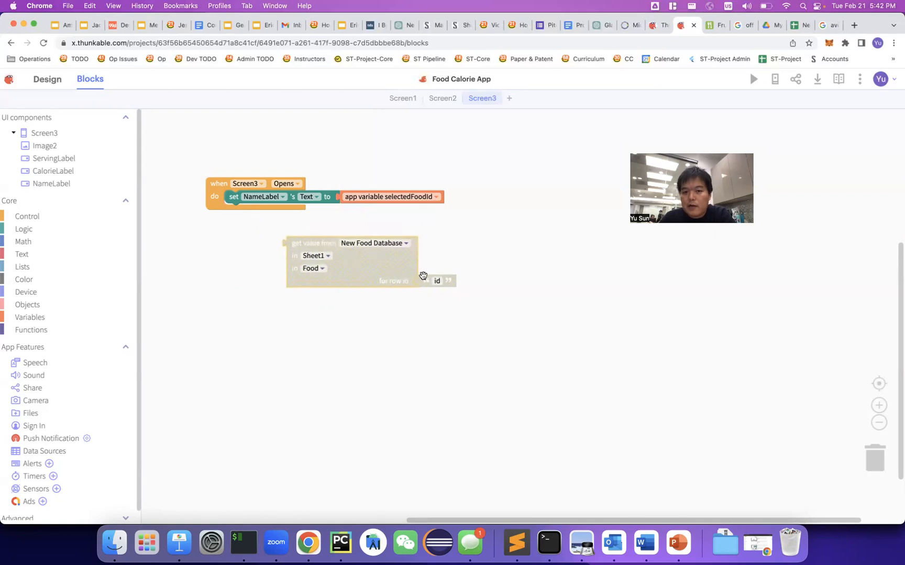
# Review the get value block's column choices and switch its data source to the second New Food Database entry.
pyautogui.click(313, 270)
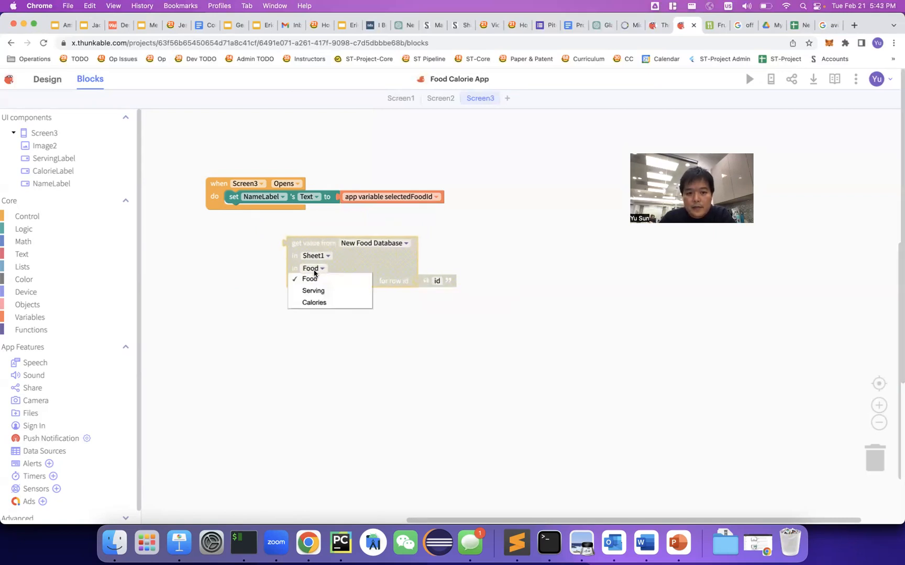
pyautogui.click(347, 264)
pyautogui.click(313, 269)
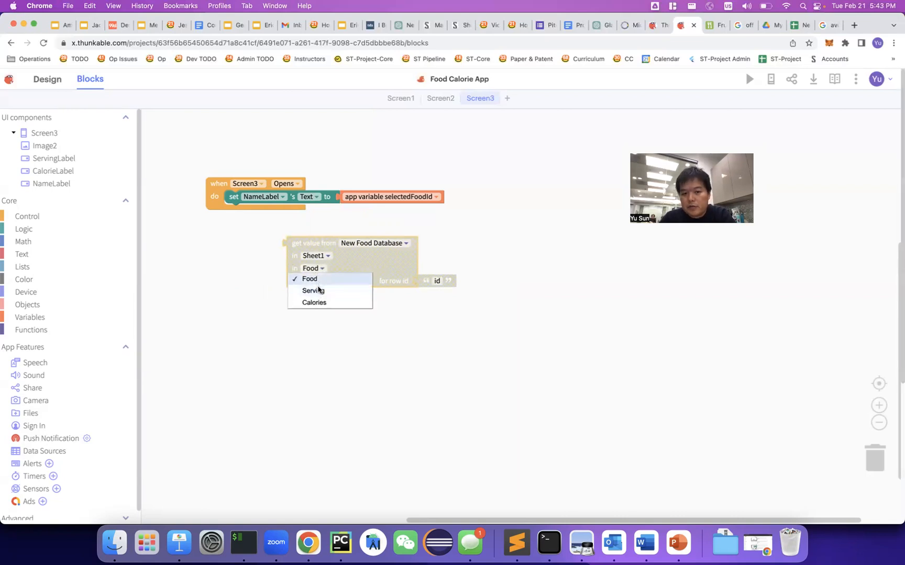
pyautogui.click(366, 255)
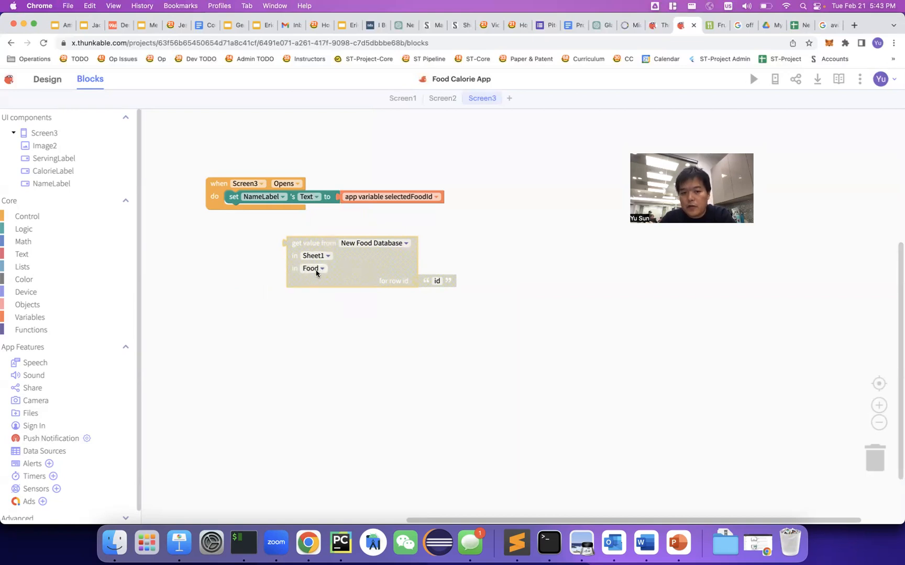
pyautogui.click(373, 244)
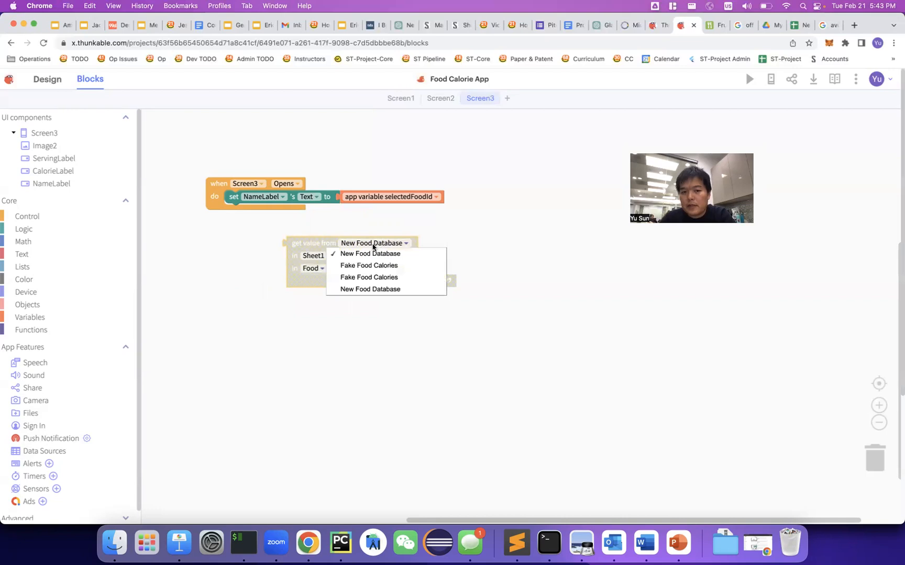
pyautogui.click(375, 289)
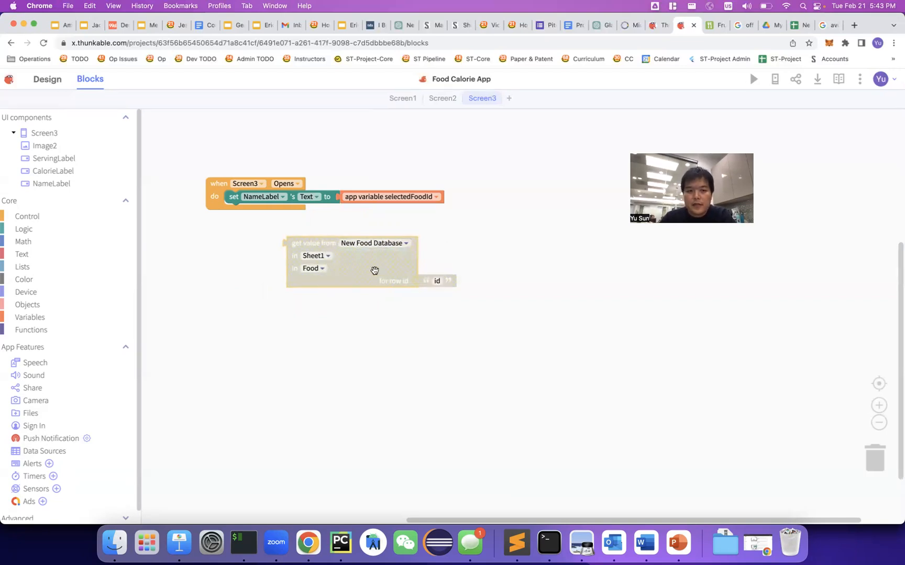
# Set NameLabel's text to the get value block for column Food, with app variable selectedFoodId as the row id.
pyautogui.moveTo(344, 268); pyautogui.dragTo(399, 223)
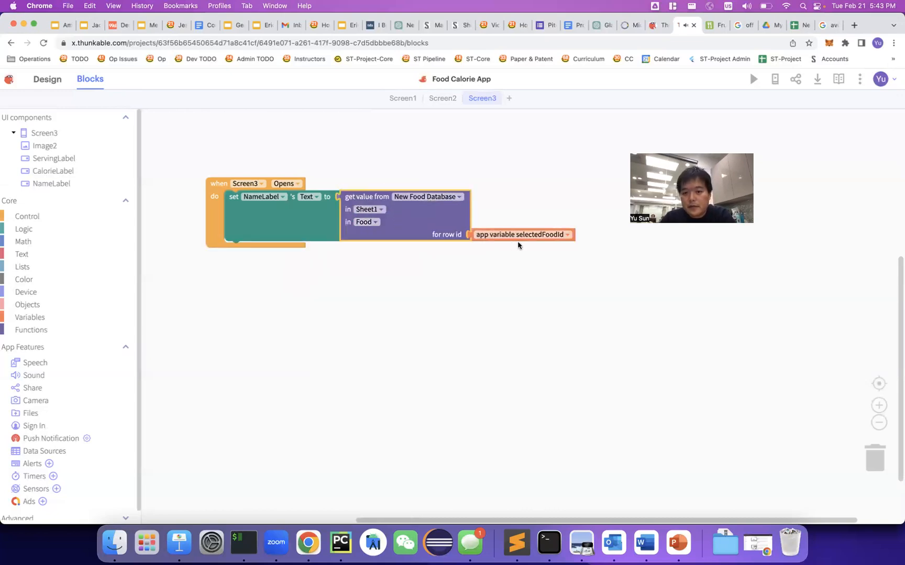
pyautogui.moveTo(213, 235); pyautogui.dragTo(194, 269)
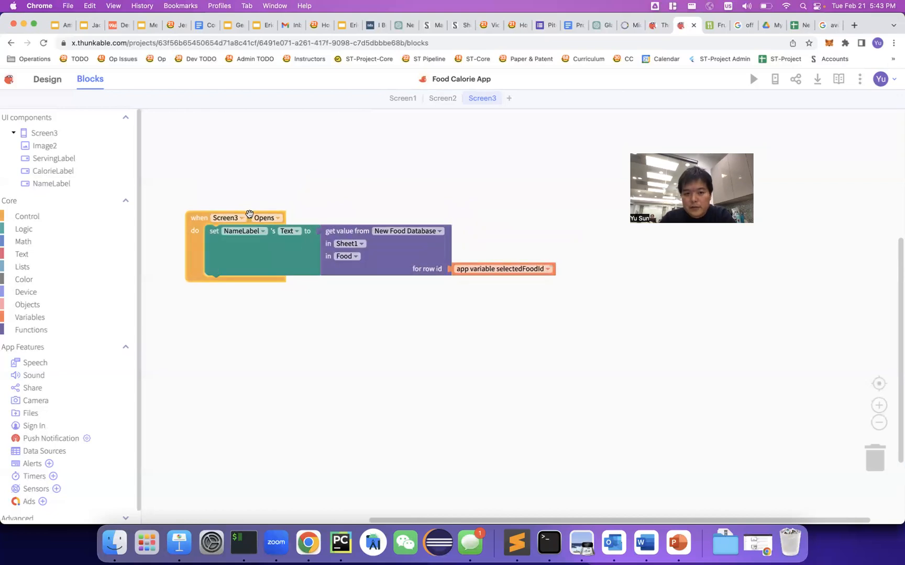
pyautogui.click(403, 255)
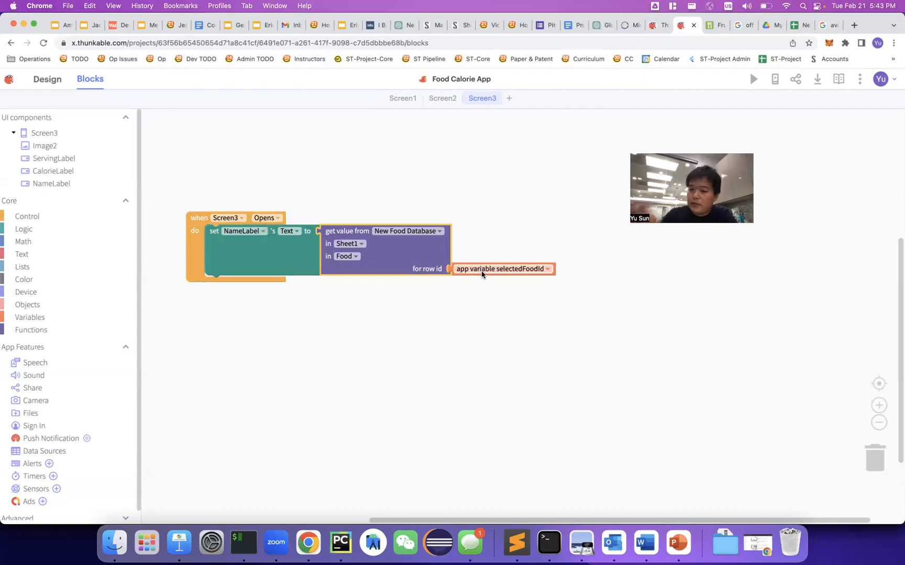
pyautogui.click(353, 259)
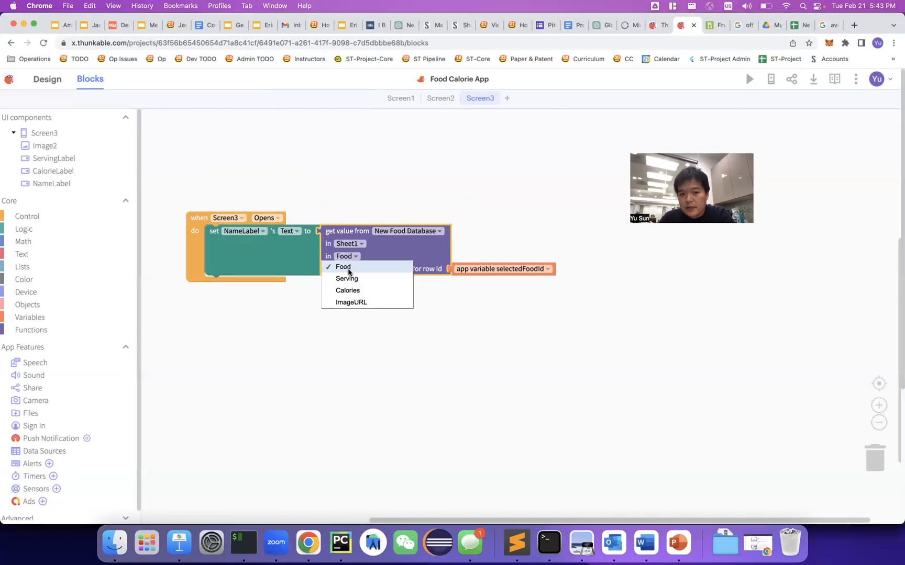
pyautogui.click(348, 271)
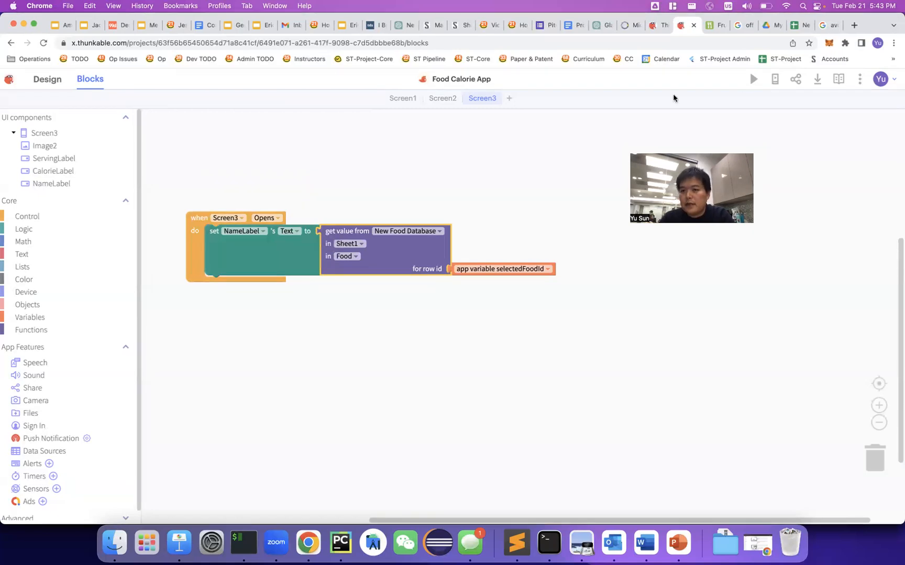
# Preview the app from Screen2, select Banana, inspect the name label on the detail screen, and return to editing.
pyautogui.click(753, 79)
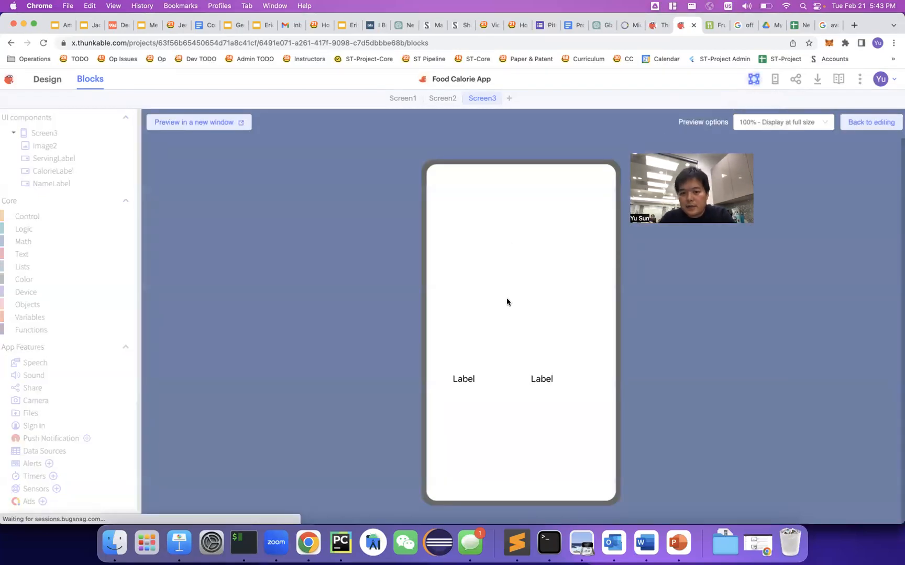
pyautogui.click(882, 125)
pyautogui.click(443, 102)
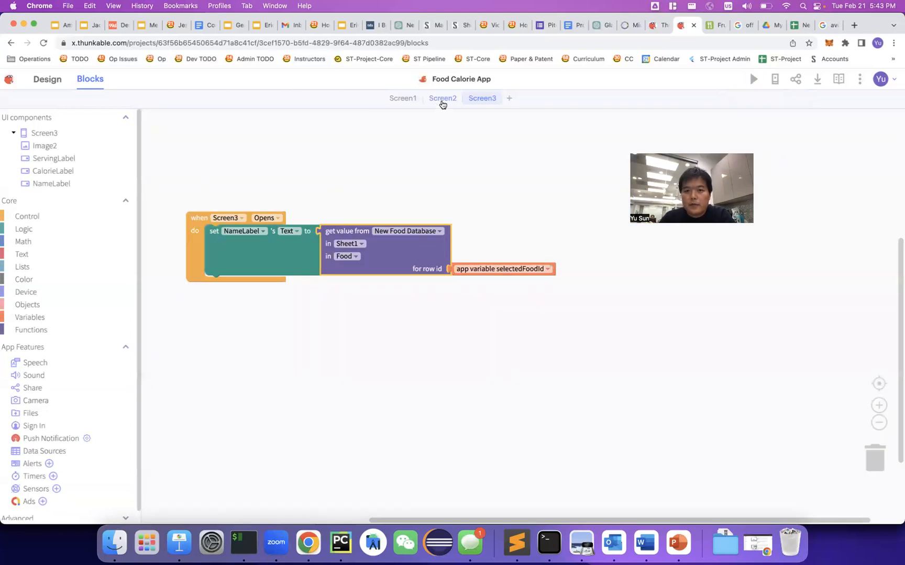
pyautogui.click(752, 79)
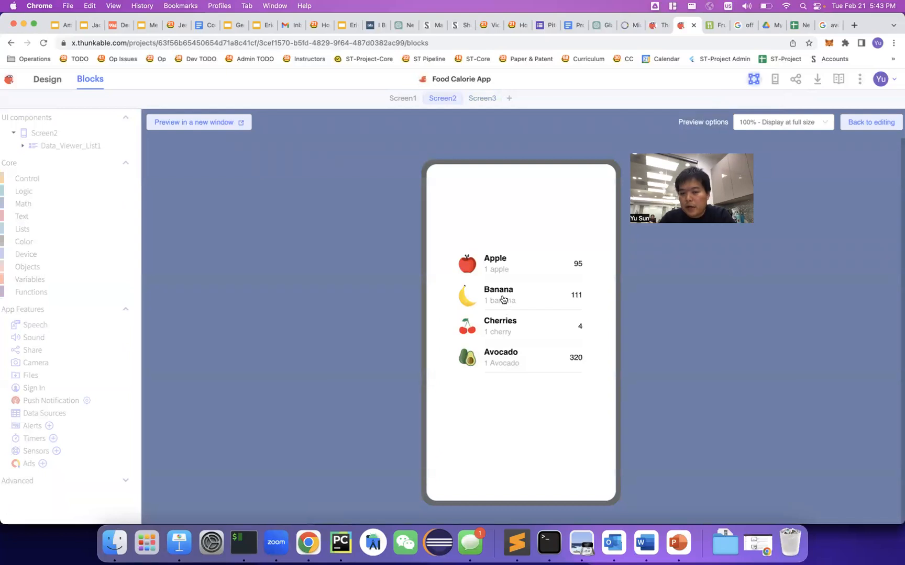
pyautogui.click(502, 299)
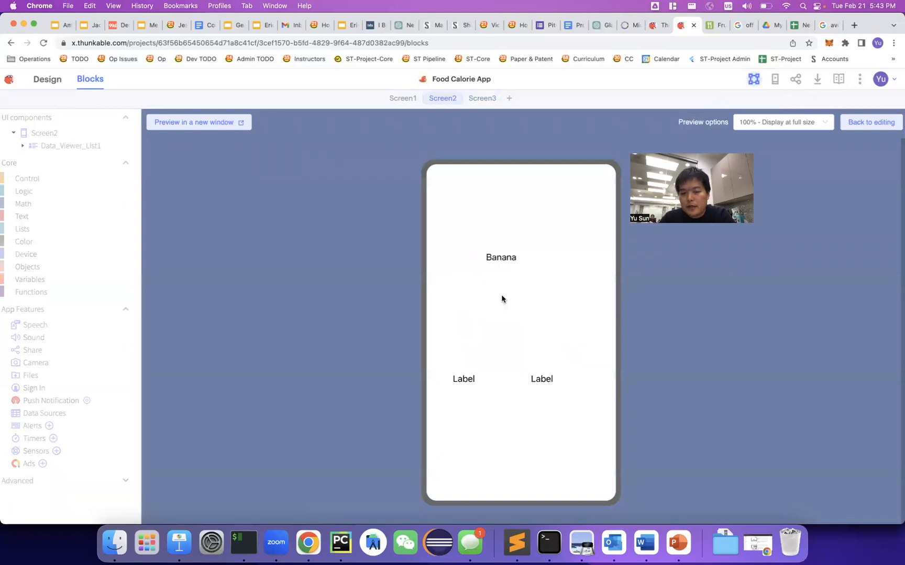
pyautogui.doubleClick(502, 259)
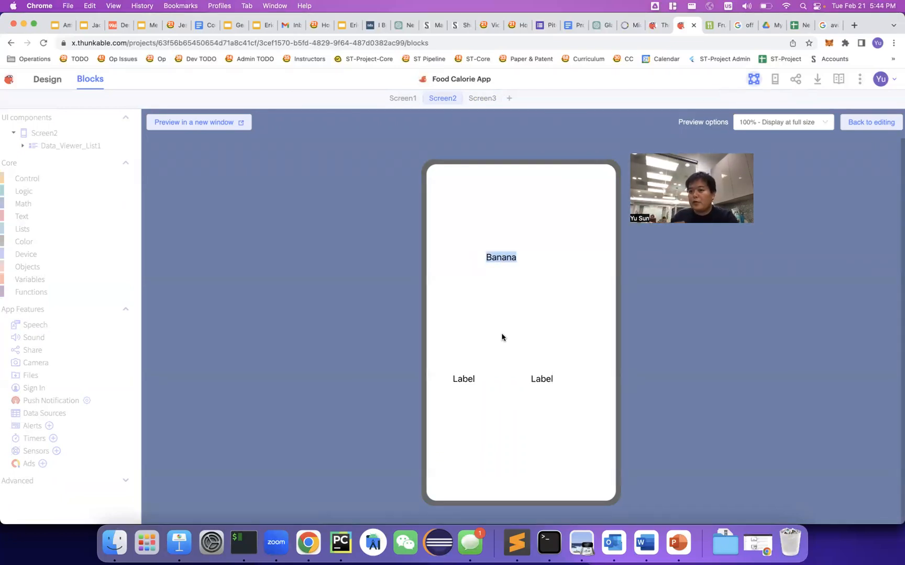
pyautogui.click(871, 123)
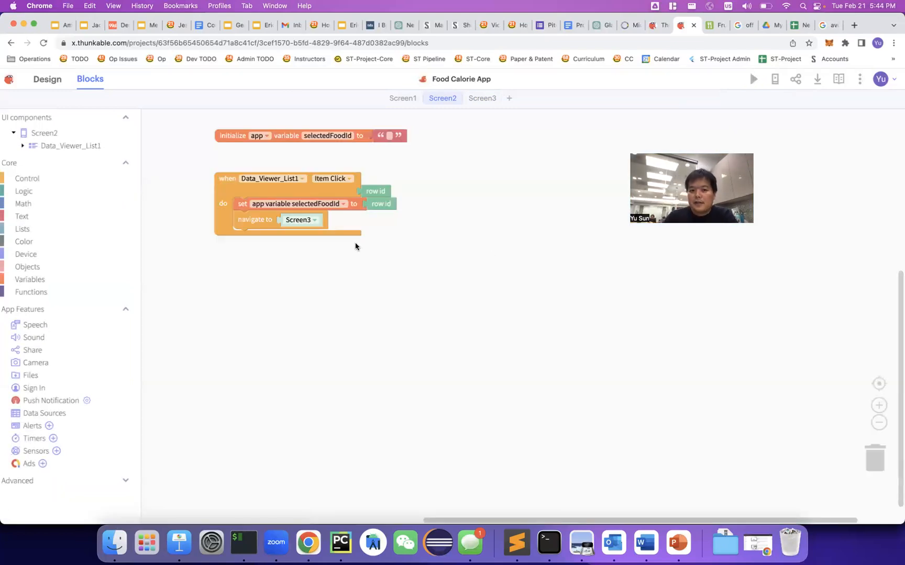
# In Screen3's blocks, duplicate the set NameLabel's Text block twice and stack both copies inside the Opens event.
pyautogui.click(483, 99)
pyautogui.click(289, 253)
pyautogui.rightClick(289, 253)
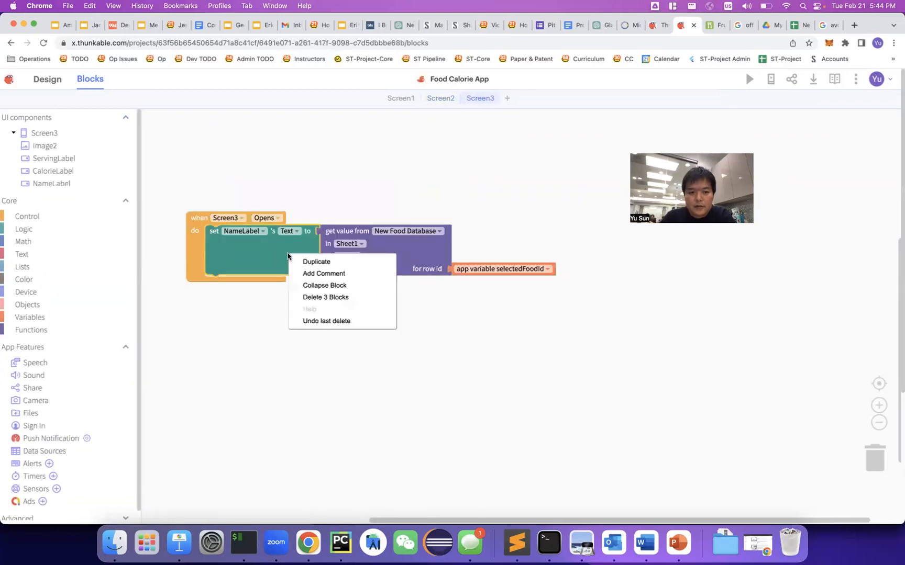
pyautogui.click(298, 261)
pyautogui.moveTo(298, 276); pyautogui.dragTo(292, 356)
pyautogui.rightClick(299, 312)
pyautogui.click(299, 312)
# Retarget the second set Text block to ServingLabel and the third to CalorieLabel.
pyautogui.click(256, 284)
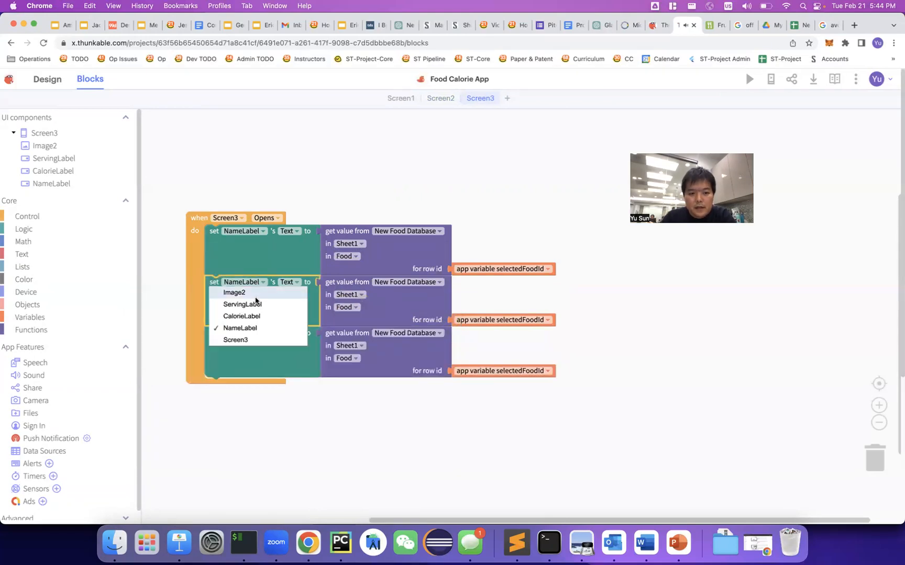
pyautogui.click(254, 306)
pyautogui.click(255, 334)
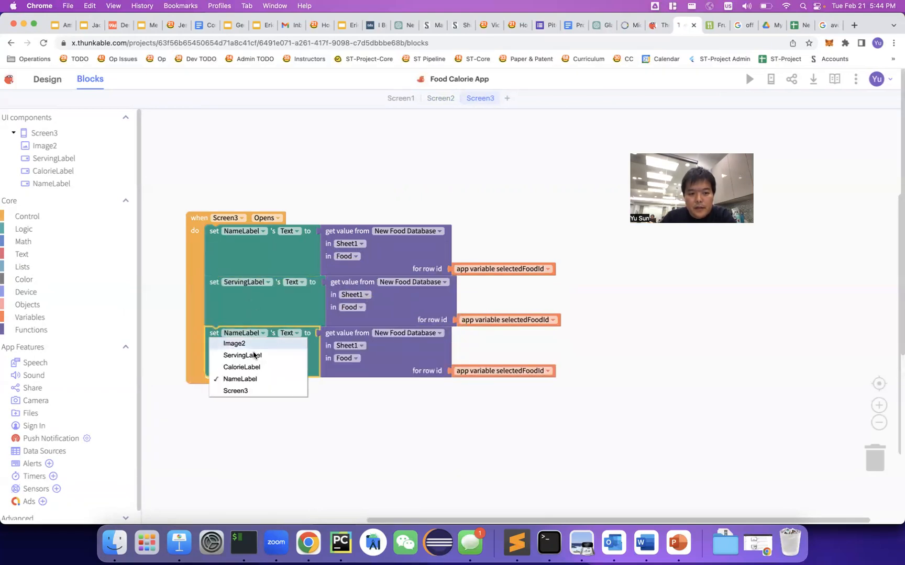
pyautogui.click(255, 369)
# Set the database column to Serving for ServingLabel's block and to Calories for CalorieLabel's block.
pyautogui.click(354, 308)
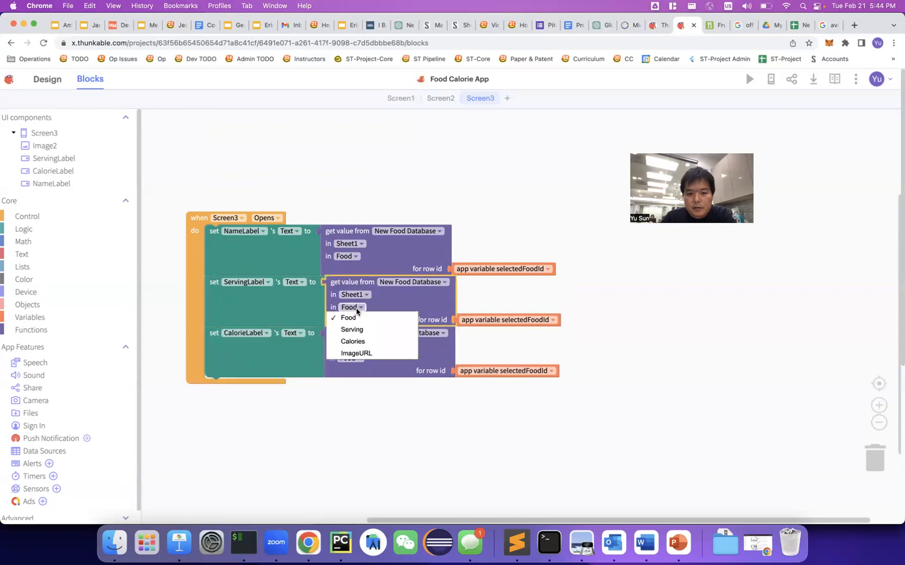
pyautogui.click(355, 331)
pyautogui.click(352, 360)
pyautogui.click(351, 392)
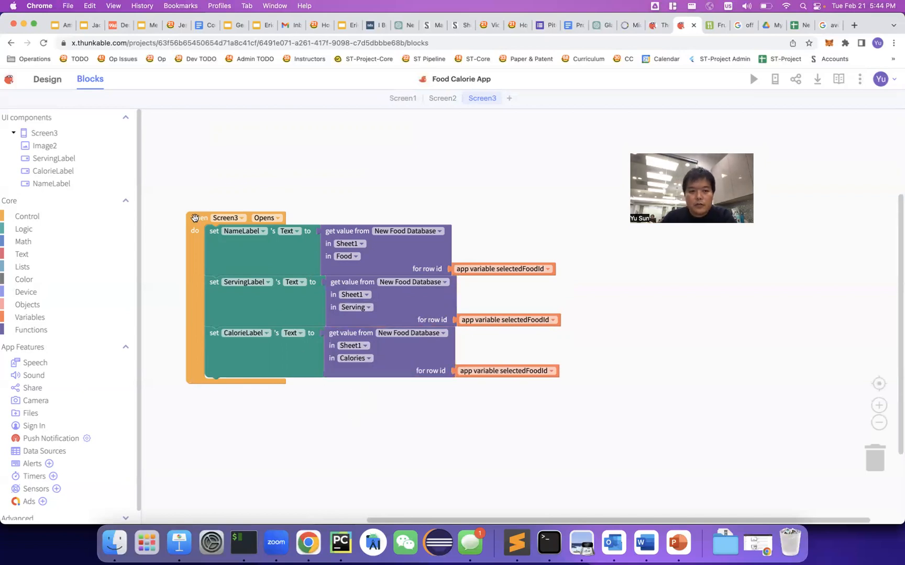
# Add a set Image2's Picture block below the CalorieLabel block in Screen3's Opens event.
pyautogui.scroll(-3, 353, 415)
pyautogui.click(54, 145)
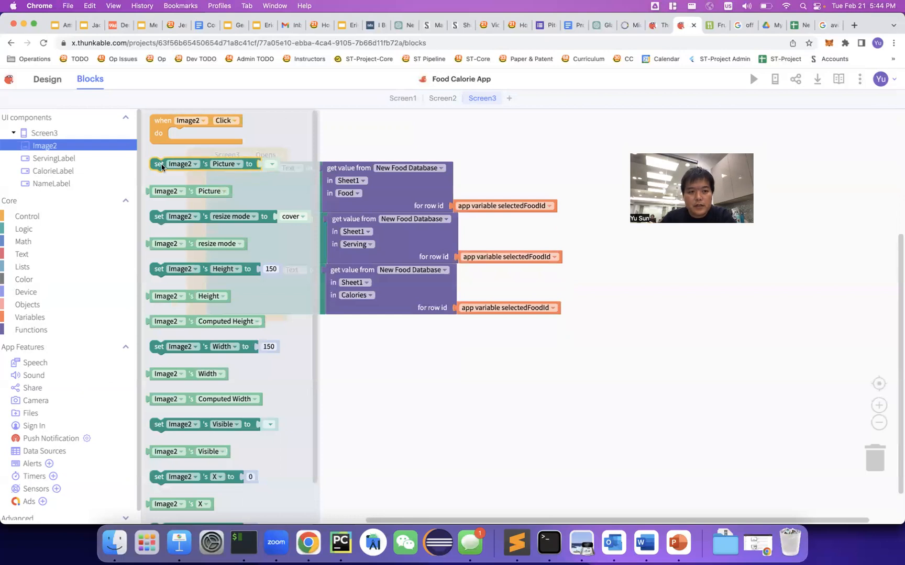
pyautogui.moveTo(160, 167); pyautogui.dragTo(216, 321)
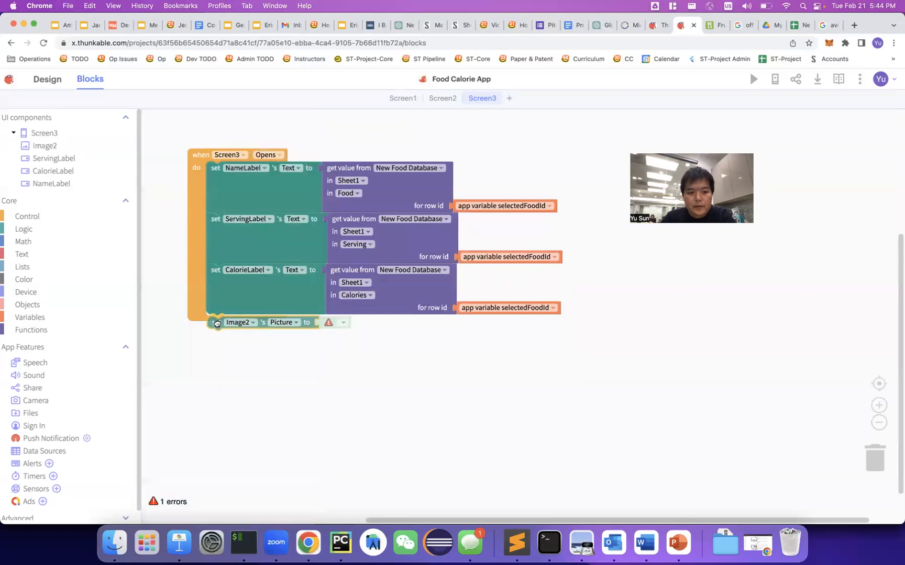
# Duplicate CalorieLabel's get value block, attach the copy to Image2's Picture, and set its column to ImageURL.
pyautogui.rightClick(400, 290)
pyautogui.click(427, 299)
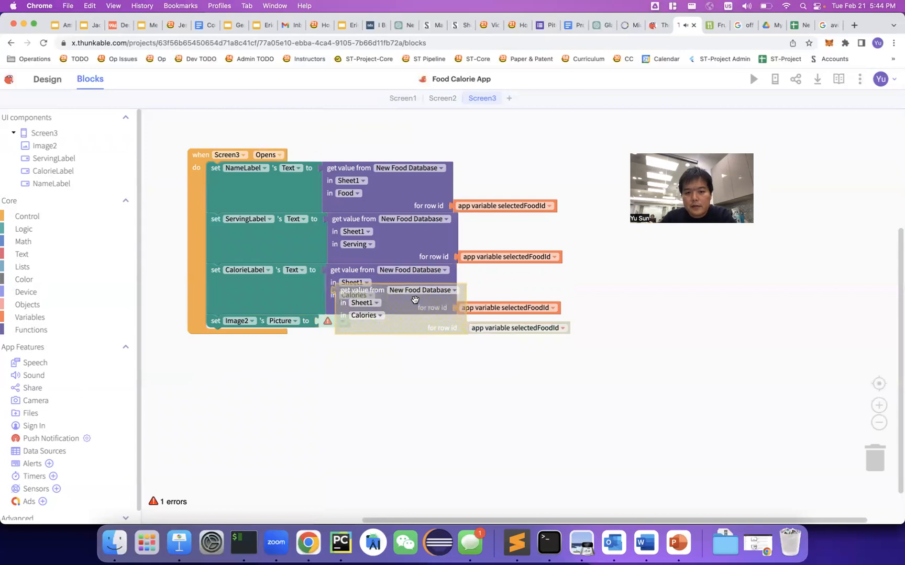
pyautogui.moveTo(417, 324); pyautogui.dragTo(401, 356)
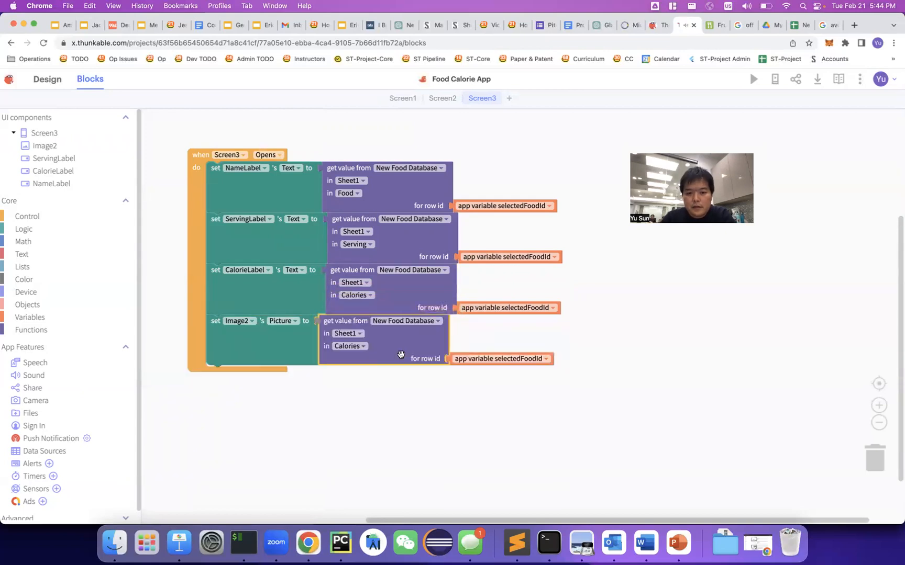
pyautogui.click(356, 348)
pyautogui.click(361, 392)
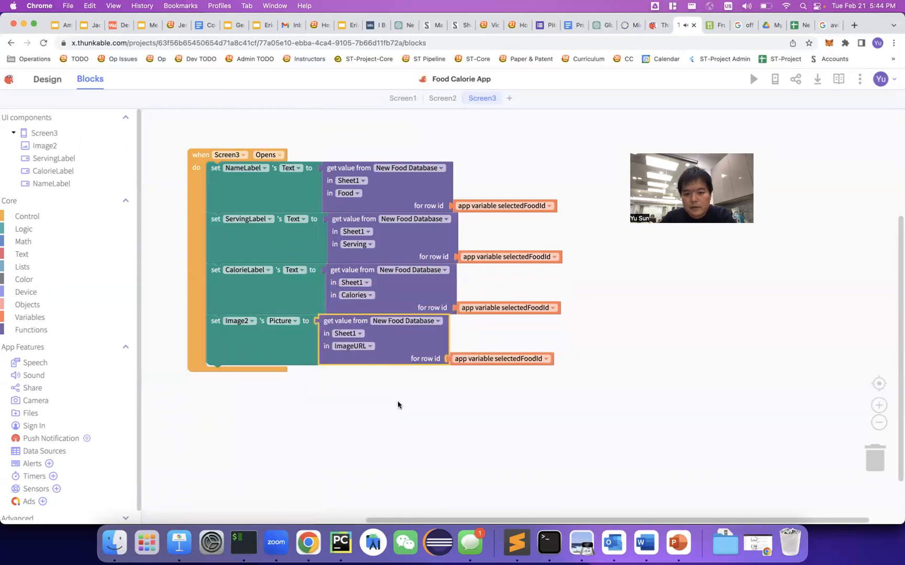
pyautogui.click(398, 404)
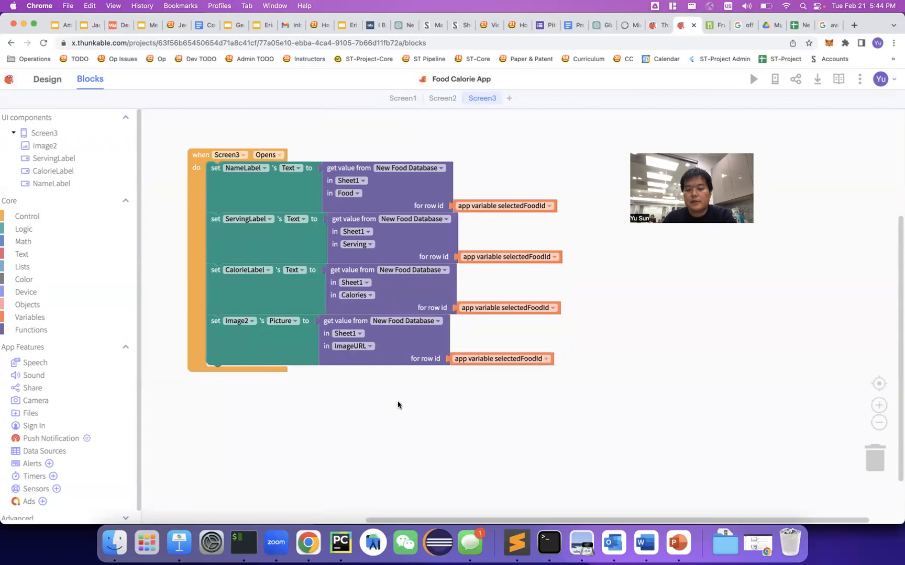
# Preview the app from Screen2, select Cherries, check its name, picture, serving and calories, and return to editing.
pyautogui.click(445, 97)
pyautogui.click(752, 79)
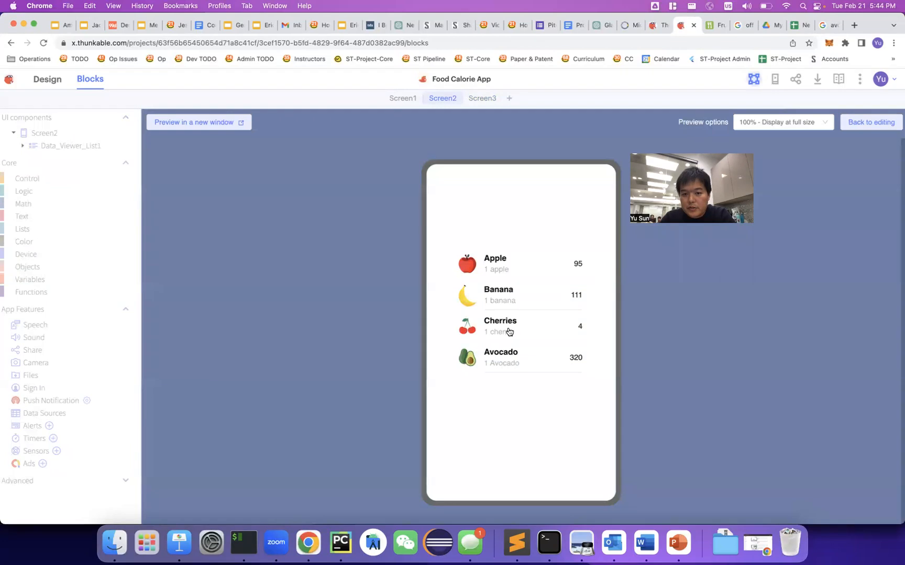
pyautogui.click(509, 333)
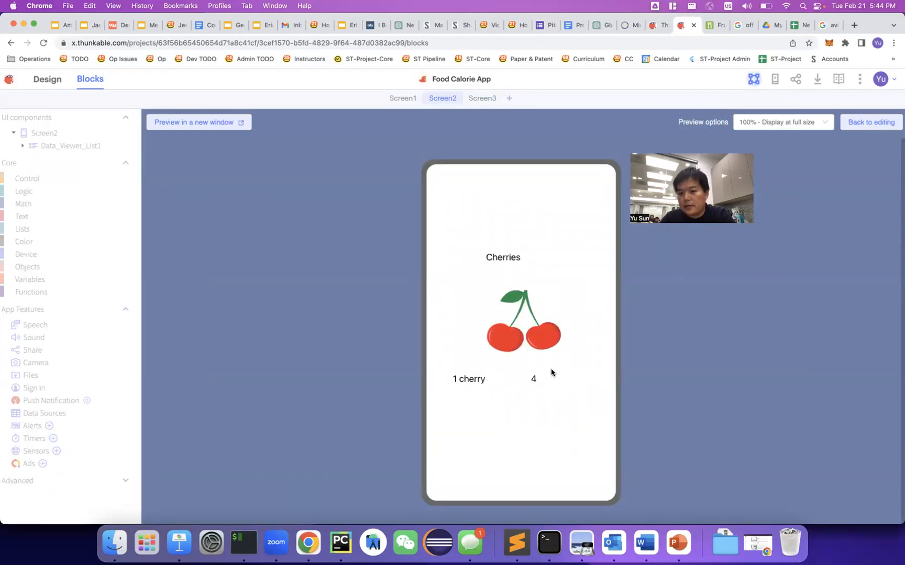
pyautogui.click(867, 121)
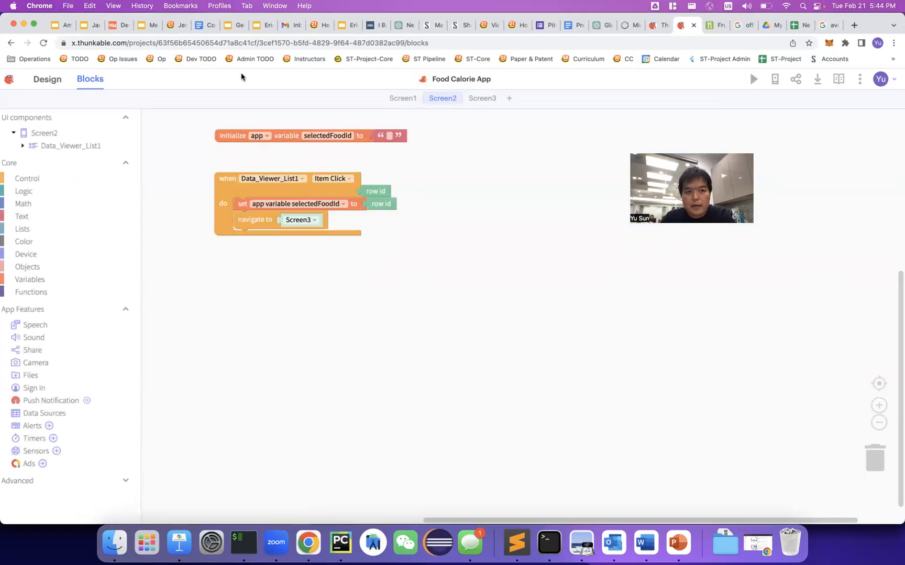
# Add a button below the labels in Screen3's design and set its text to Back.
pyautogui.click(57, 81)
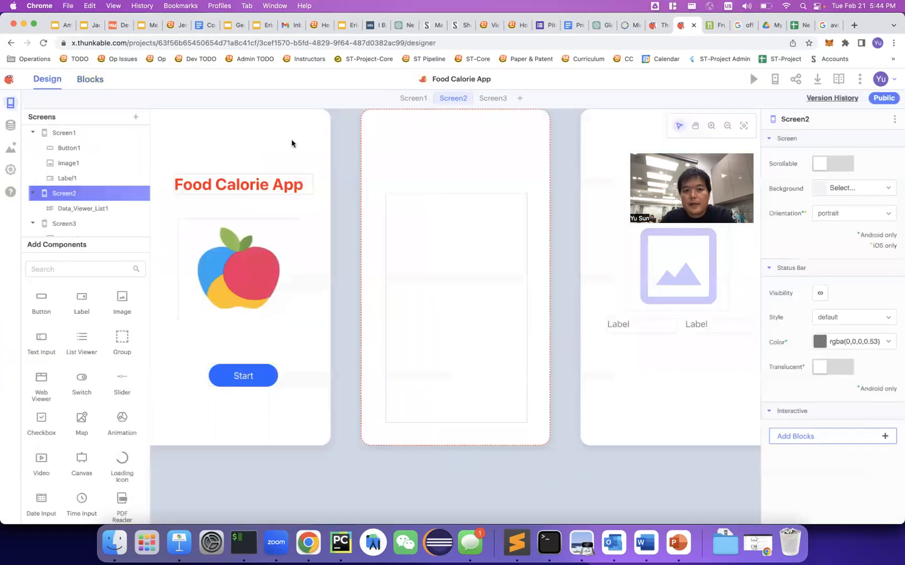
pyautogui.click(499, 100)
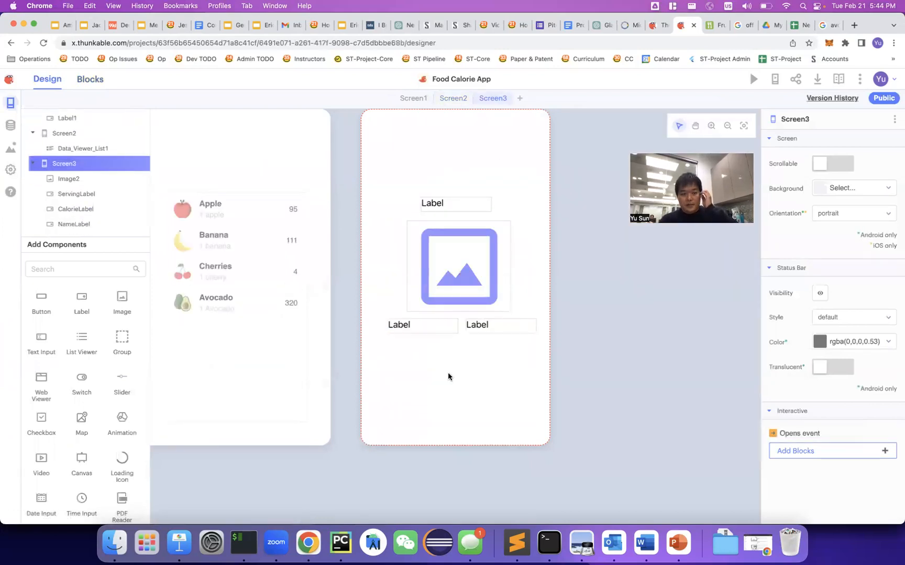
pyautogui.moveTo(46, 305); pyautogui.dragTo(492, 394)
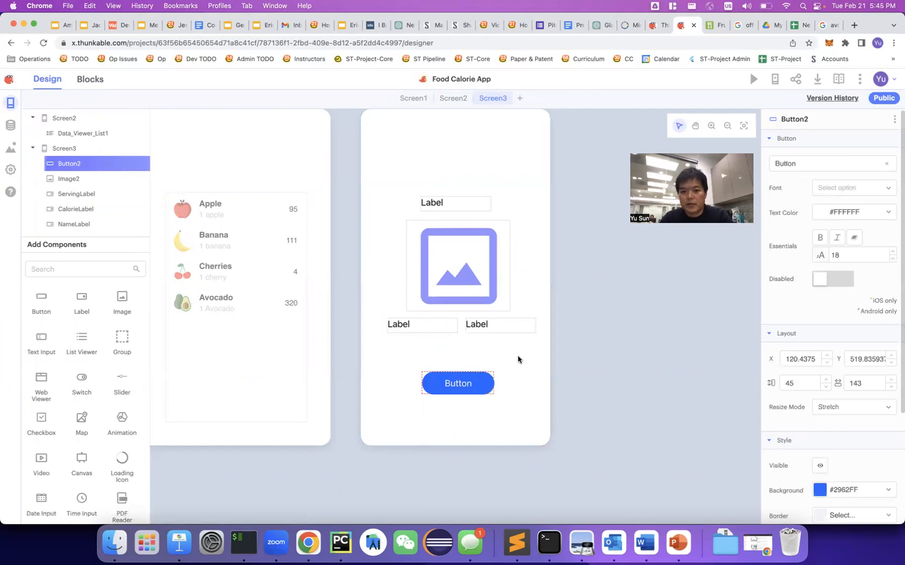
pyautogui.click(803, 163)
pyautogui.press('super+a')
pyautogui.write('Back')
pyautogui.click(669, 249)
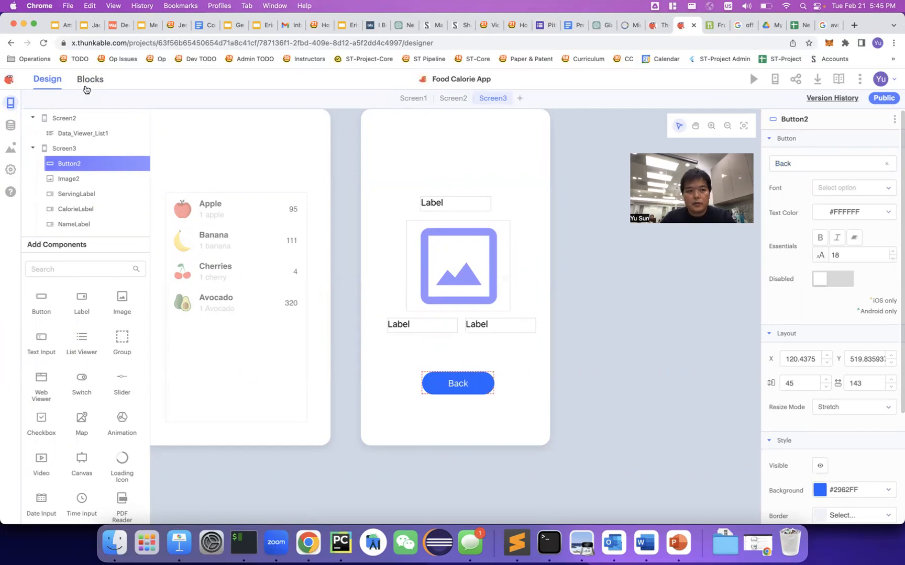
# Place a when Button2 Click event block below the Opens event in Screen3's blocks.
pyautogui.click(88, 80)
pyautogui.click(46, 147)
pyautogui.moveTo(160, 135); pyautogui.dragTo(301, 385)
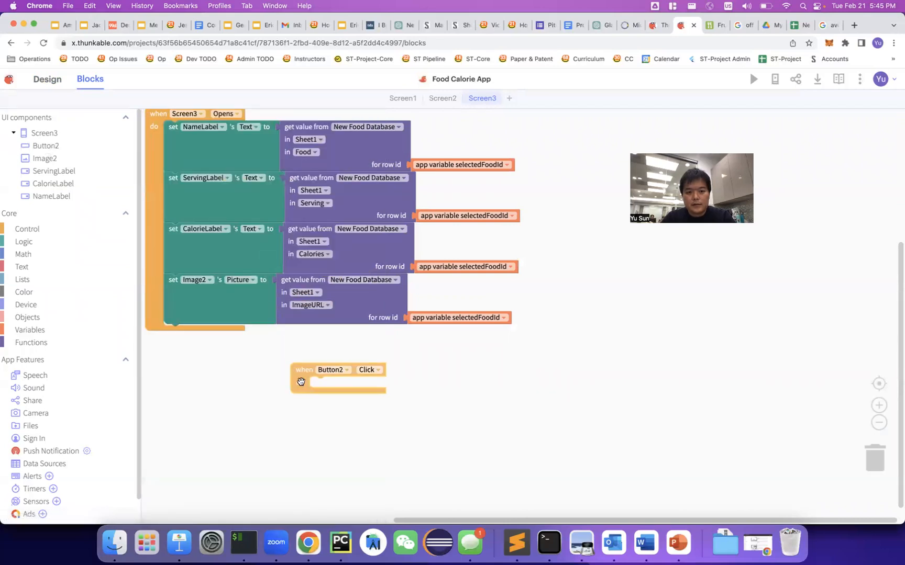
# Put a navigate to block inside Button2's Click event on Screen3 and set its destination to Screen2.
pyautogui.click(59, 231)
pyautogui.moveTo(166, 125); pyautogui.dragTo(312, 374)
pyautogui.click(375, 388)
pyautogui.click(385, 407)
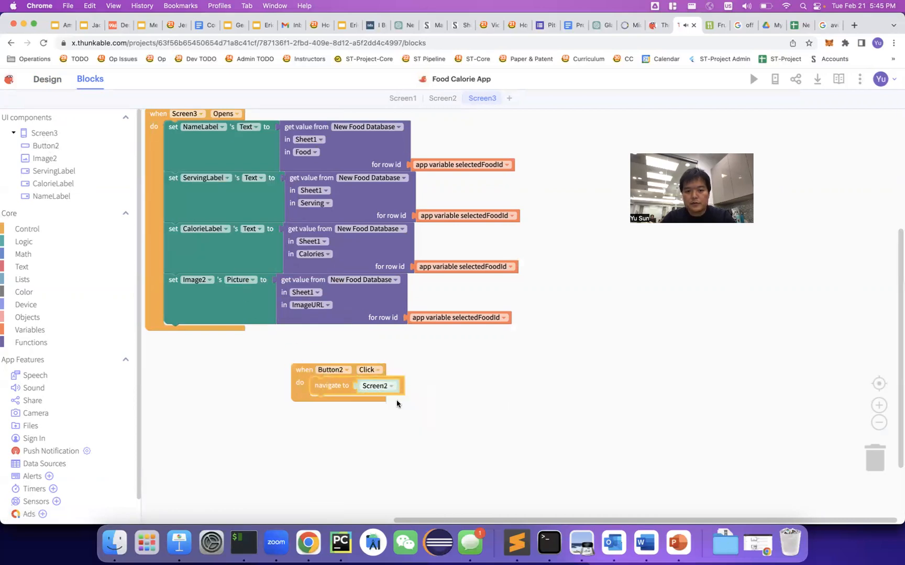
# Preview the app from Screen2, test Back after selecting Avocado, Apple and Cherries in turn, and return to editing.
pyautogui.click(442, 98)
pyautogui.click(753, 79)
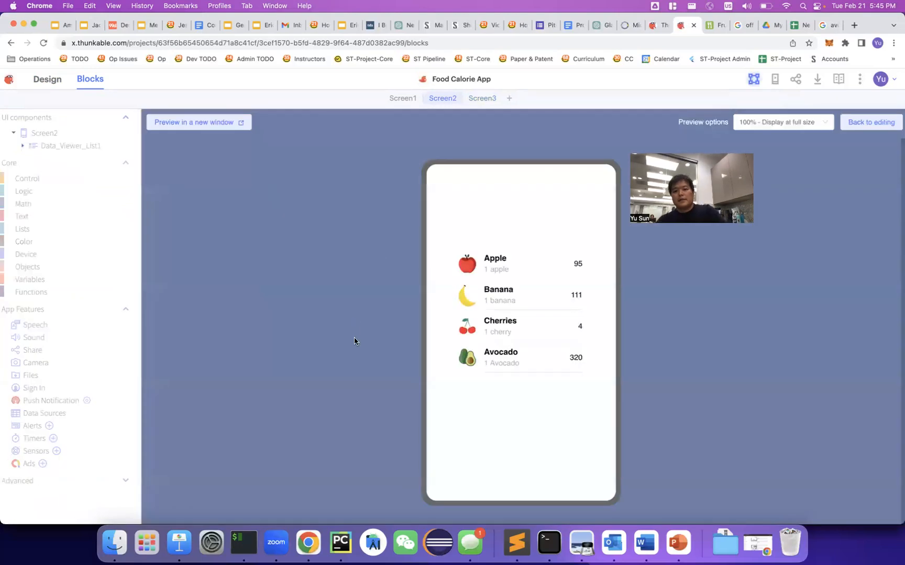
pyautogui.click(504, 361)
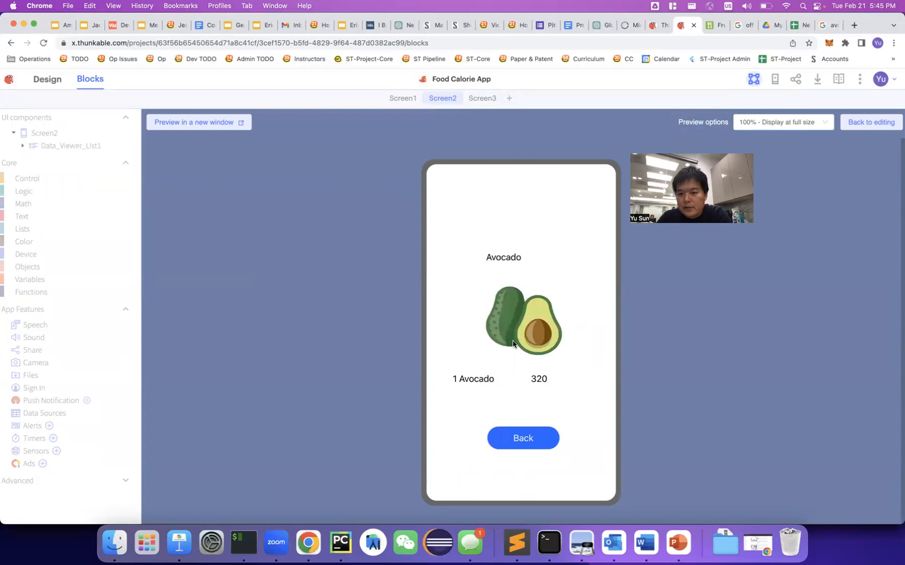
pyautogui.click(521, 445)
pyautogui.click(504, 266)
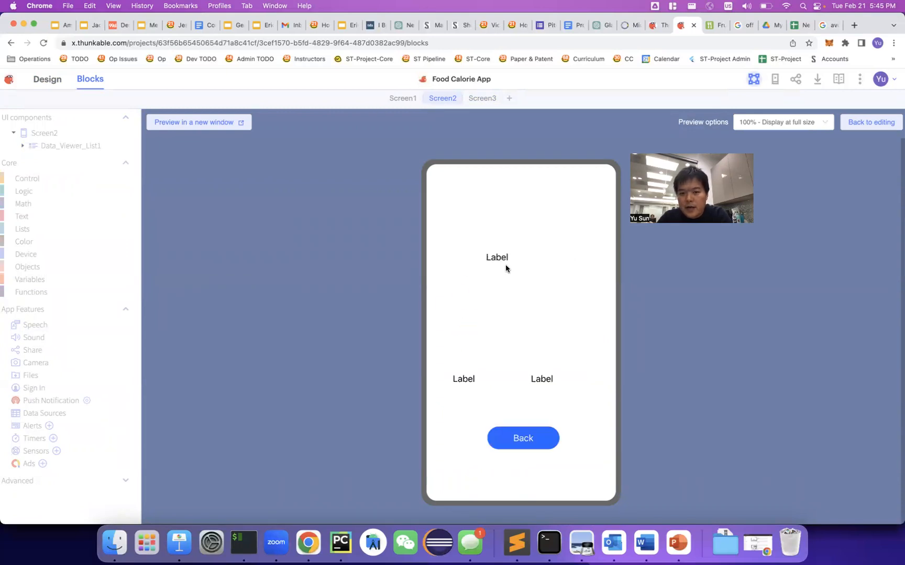
pyautogui.click(522, 438)
pyautogui.click(514, 334)
pyautogui.click(527, 439)
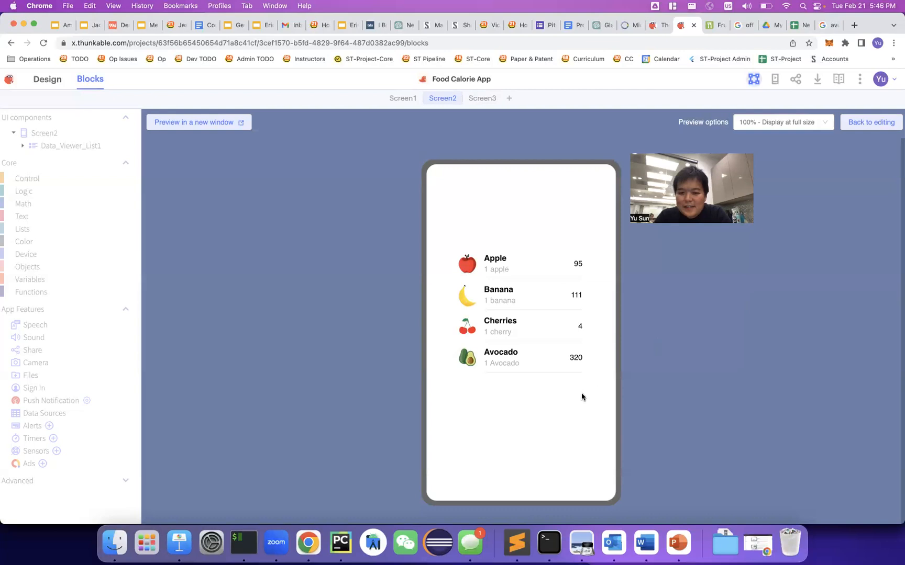
pyautogui.click(881, 122)
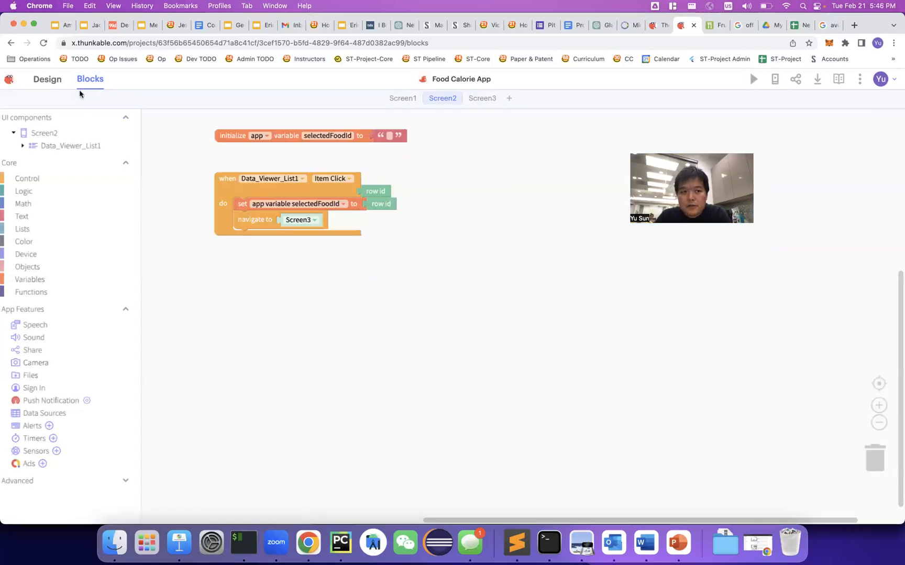
# Open the app's design view, review the columns and first empty row of the New Food Database spreadsheet, and return to Thunkable.
pyautogui.click(47, 79)
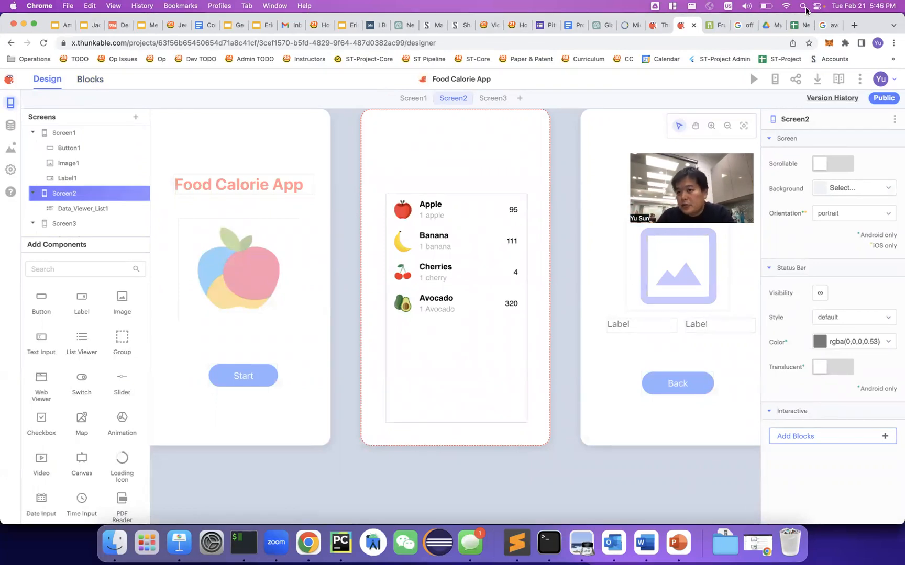
pyautogui.click(797, 26)
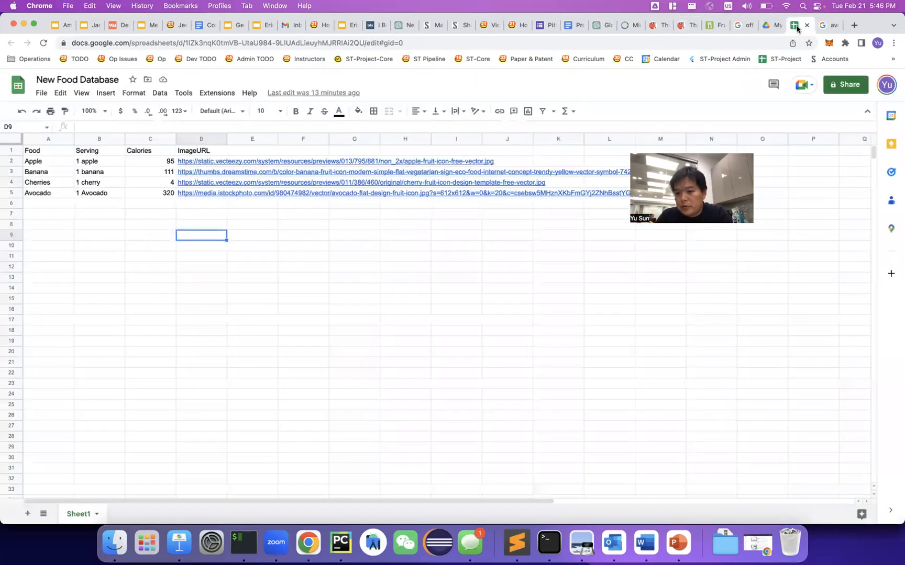
pyautogui.click(48, 205)
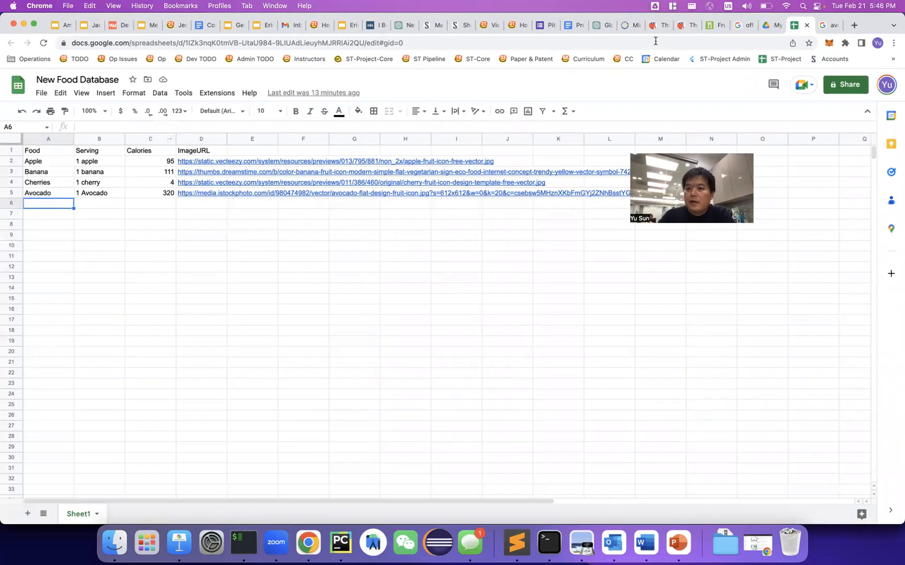
pyautogui.click(683, 26)
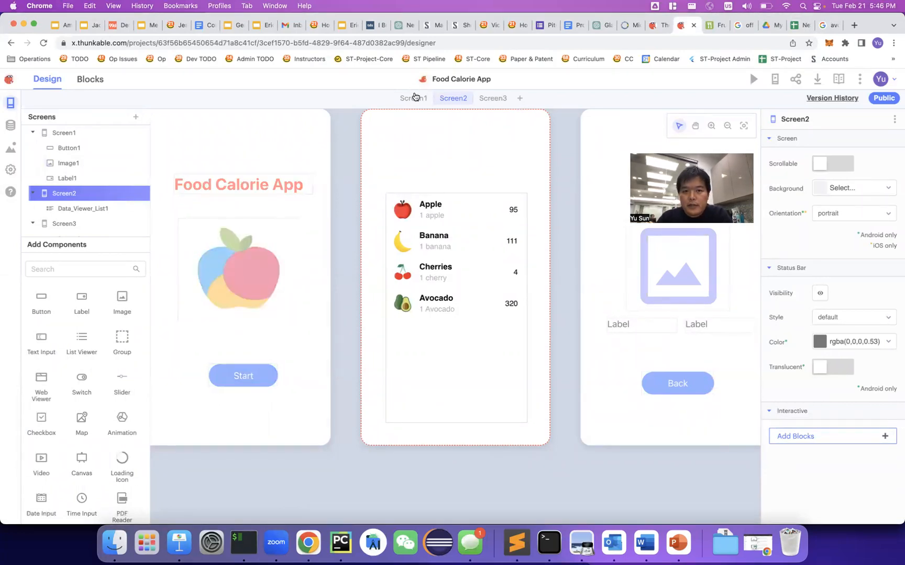
# Add a text input at the top of Screen2, above the food list, and set its hint to Food Name.
pyautogui.click(414, 97)
pyautogui.click(454, 102)
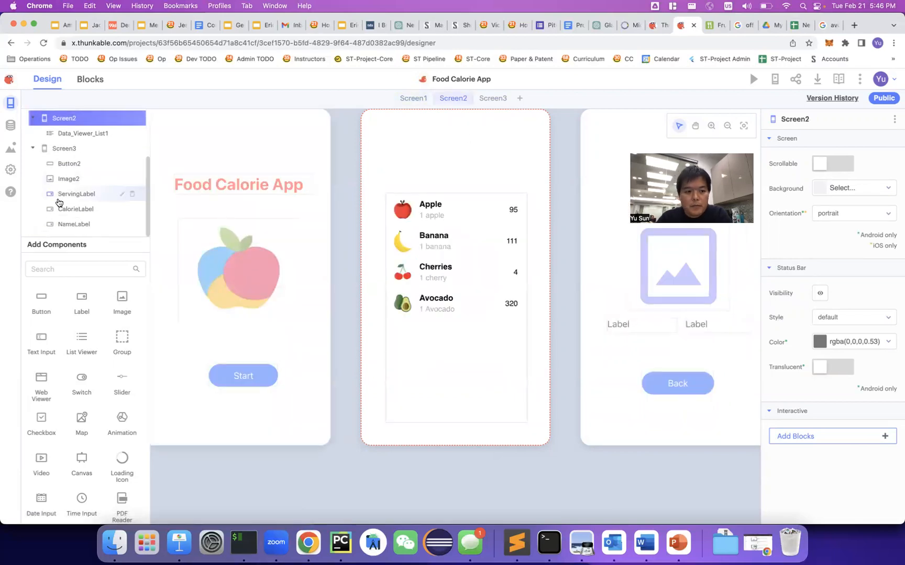
pyautogui.moveTo(112, 303); pyautogui.dragTo(395, 144)
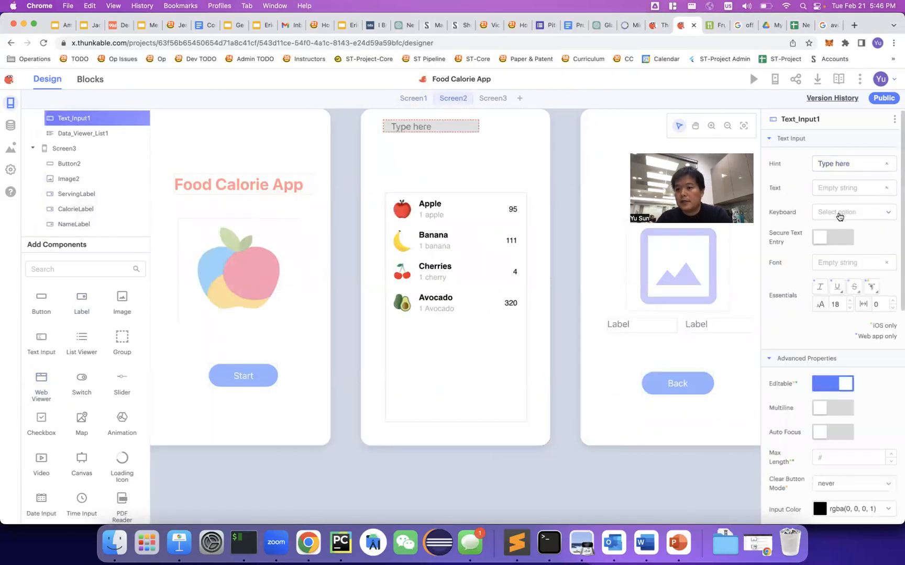
pyautogui.tripleClick(840, 168)
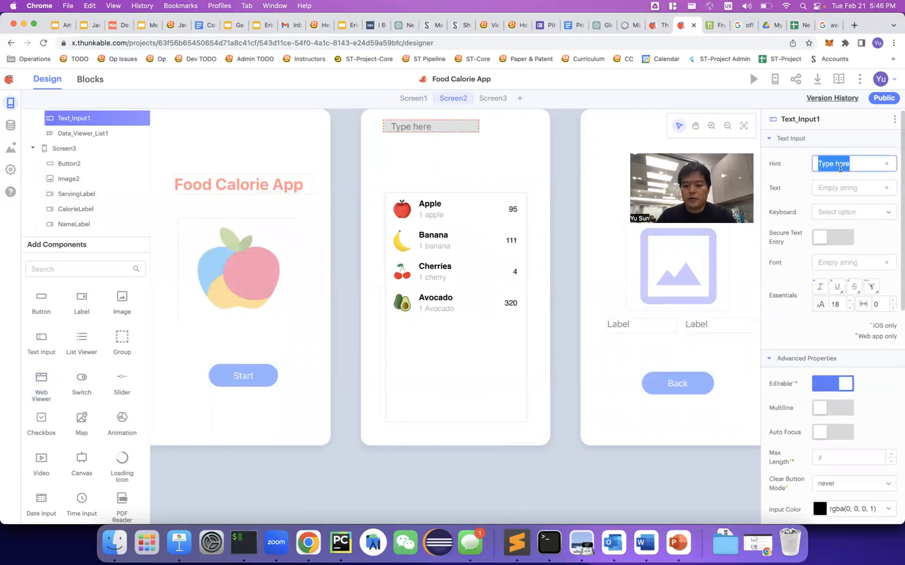
pyautogui.write('Food Name')
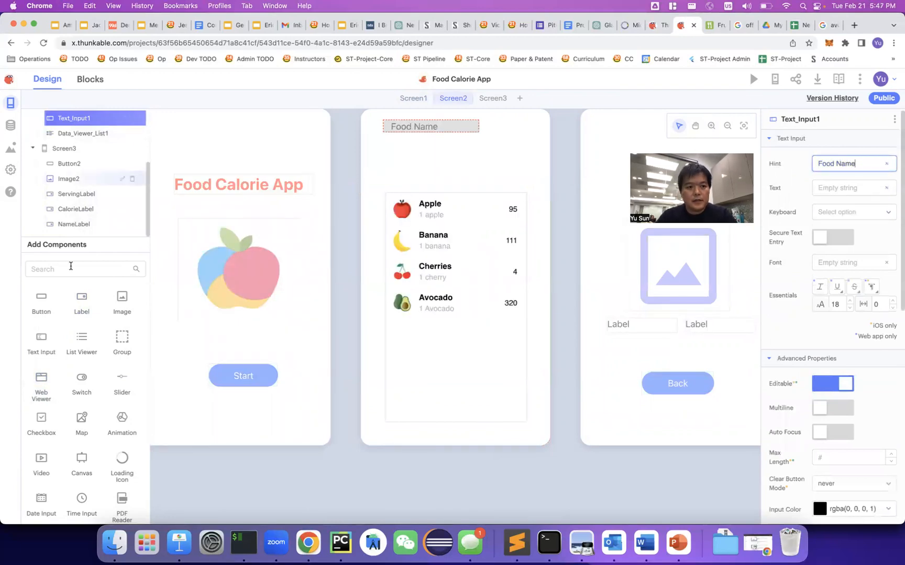
# Add a second text input below the Food Name input on Screen2 and set its hint to Serving.
pyautogui.moveTo(49, 346); pyautogui.dragTo(407, 167)
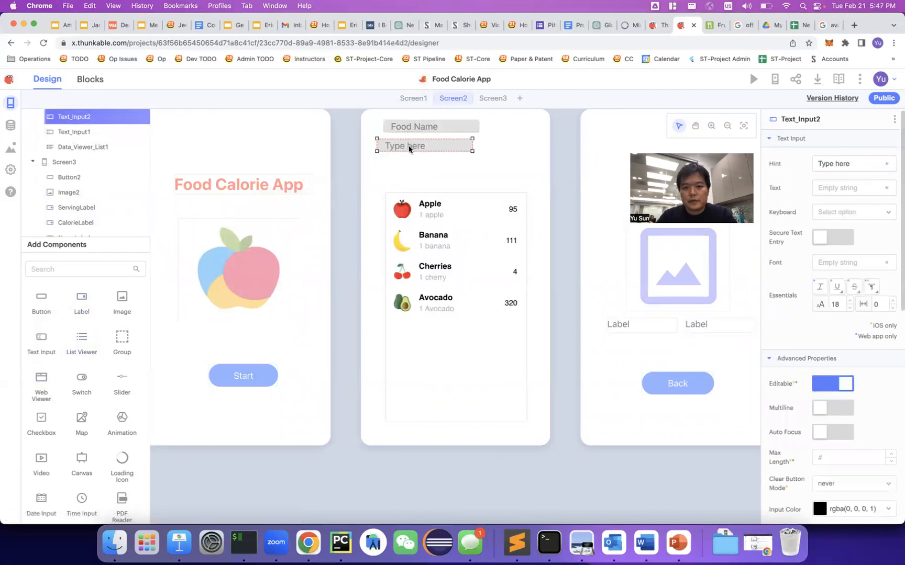
pyautogui.tripleClick(824, 165)
pyautogui.write('Serving')
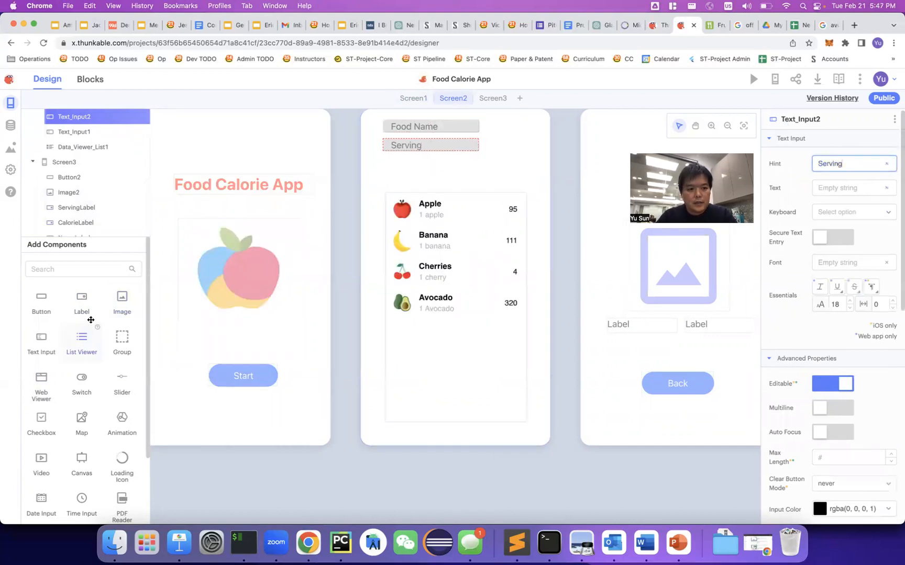
# Add a third text input with the hint Calories below Serving, and align the three inputs with even spacing.
pyautogui.moveTo(51, 339); pyautogui.dragTo(421, 183)
pyautogui.click(863, 166)
pyautogui.press('super+a')
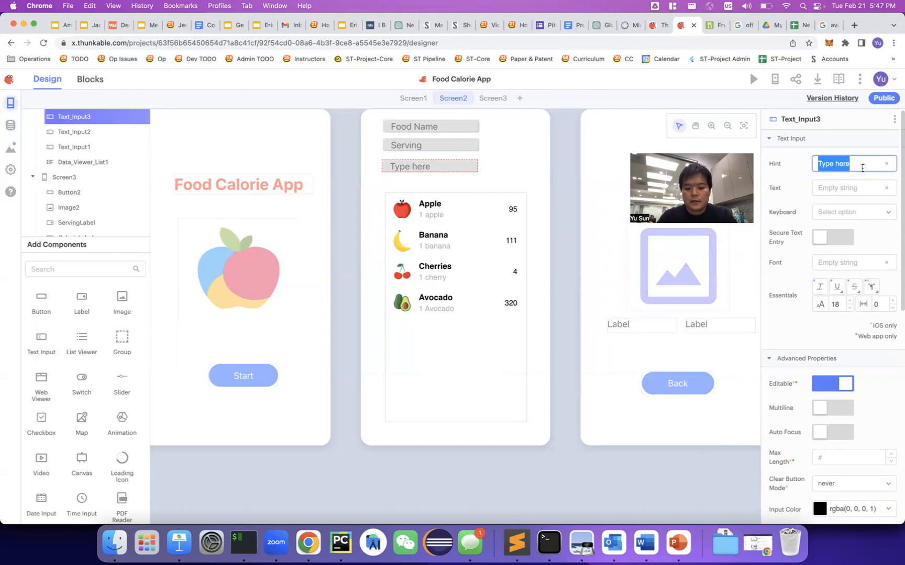
pyautogui.write('Calories')
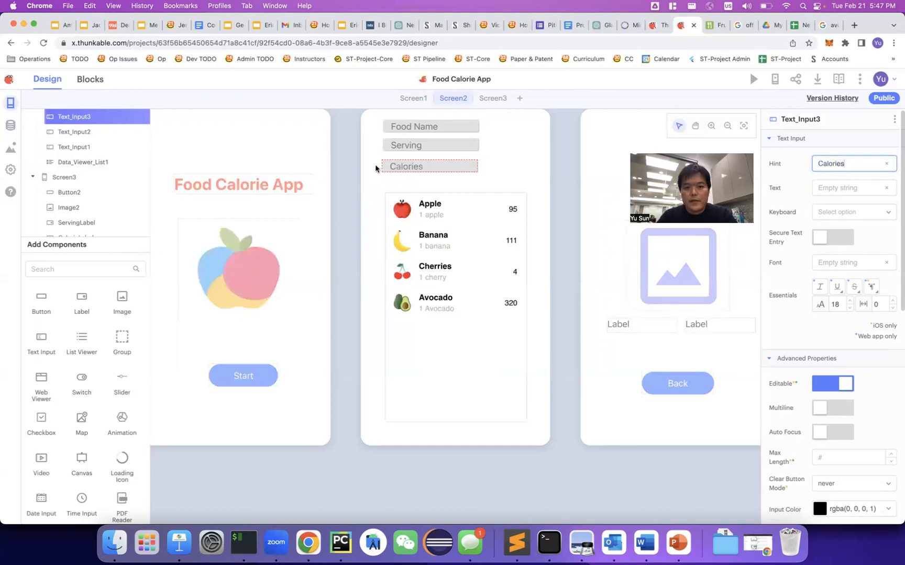
pyautogui.moveTo(397, 128); pyautogui.dragTo(402, 131)
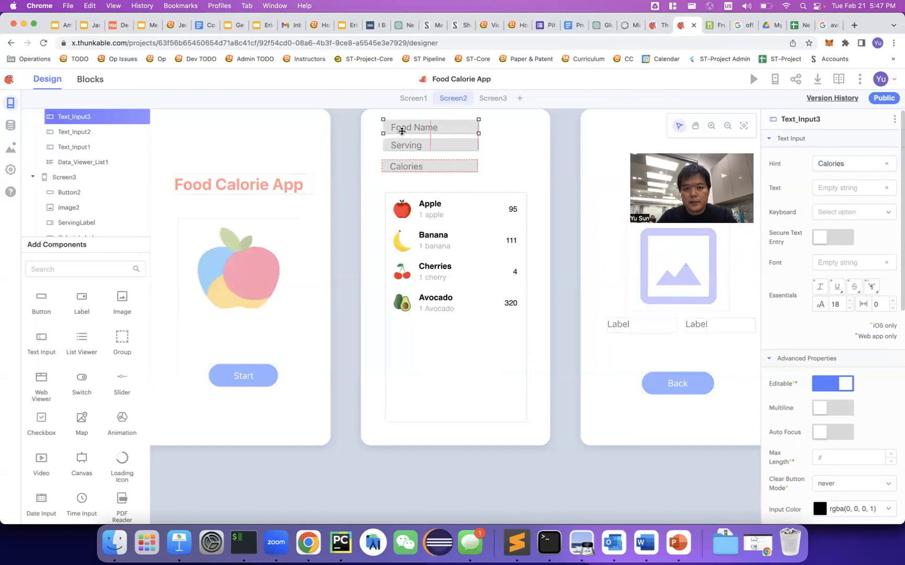
pyautogui.click(416, 166)
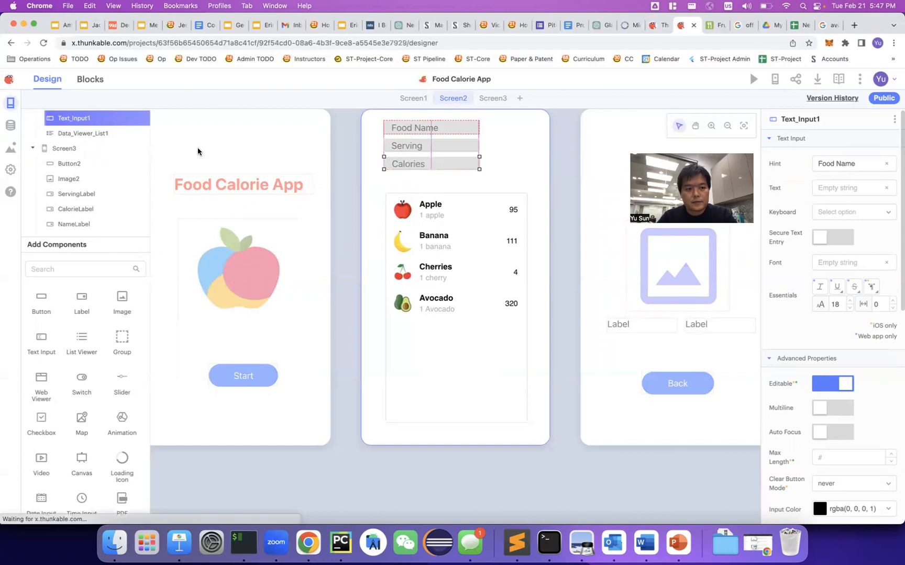
# Add a fourth text input between the Calories input and the food list, and set its hint to ImageUrl.
pyautogui.moveTo(50, 346); pyautogui.dragTo(421, 182)
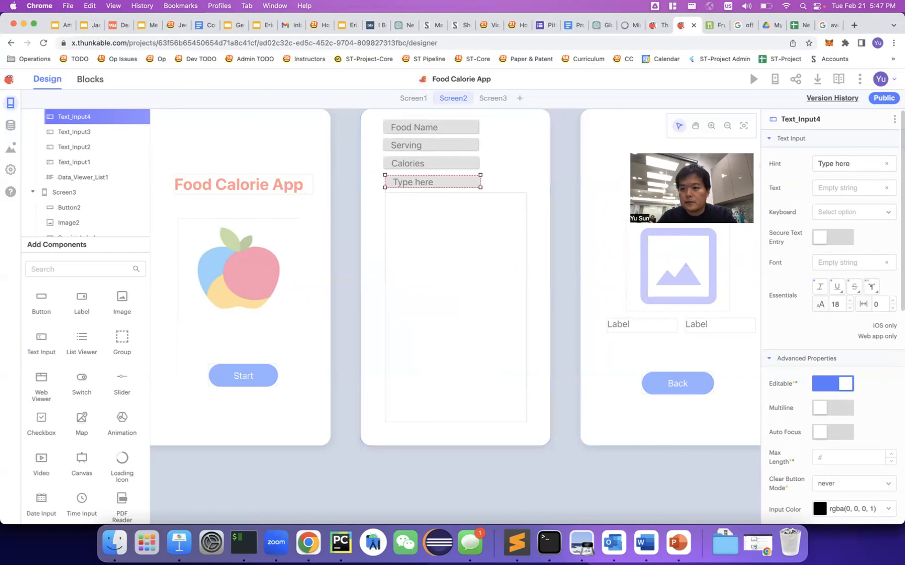
pyautogui.click(825, 158)
pyautogui.tripleClick(843, 164)
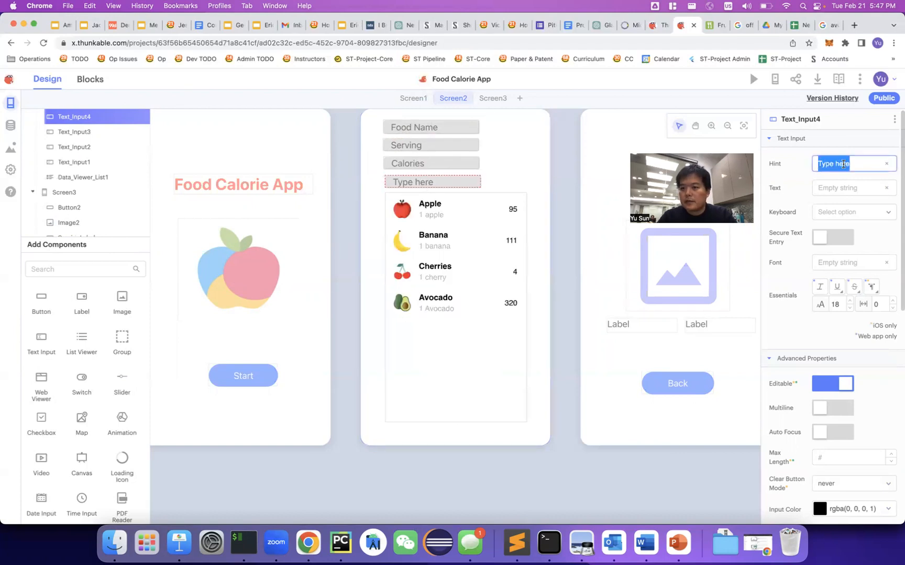
pyautogui.write('ImageUrl')
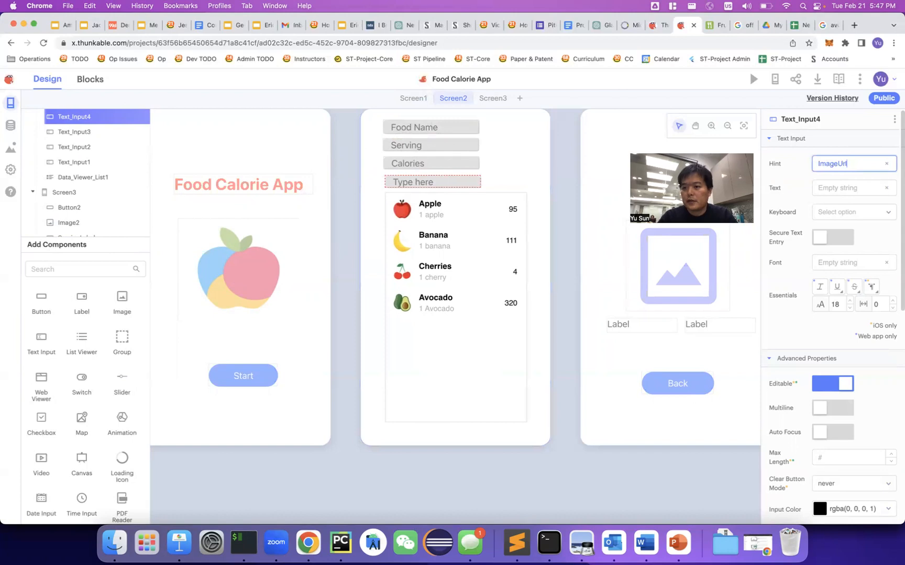
pyautogui.click(562, 193)
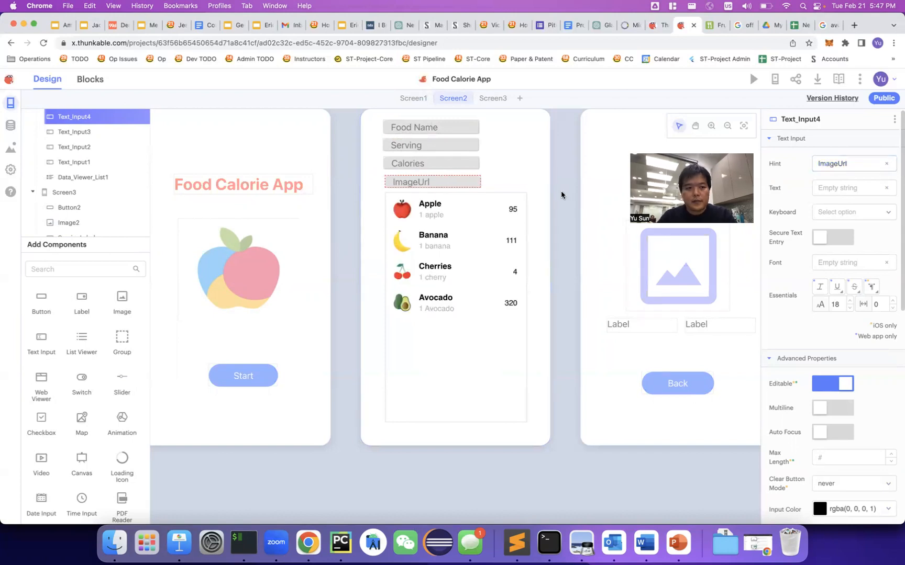
# Add a small button beside the text inputs on Screen2 and set its text to Add.
pyautogui.moveTo(41, 302); pyautogui.dragTo(507, 155)
pyautogui.click(785, 164)
pyautogui.doubleClick(785, 164)
pyautogui.write('Add')
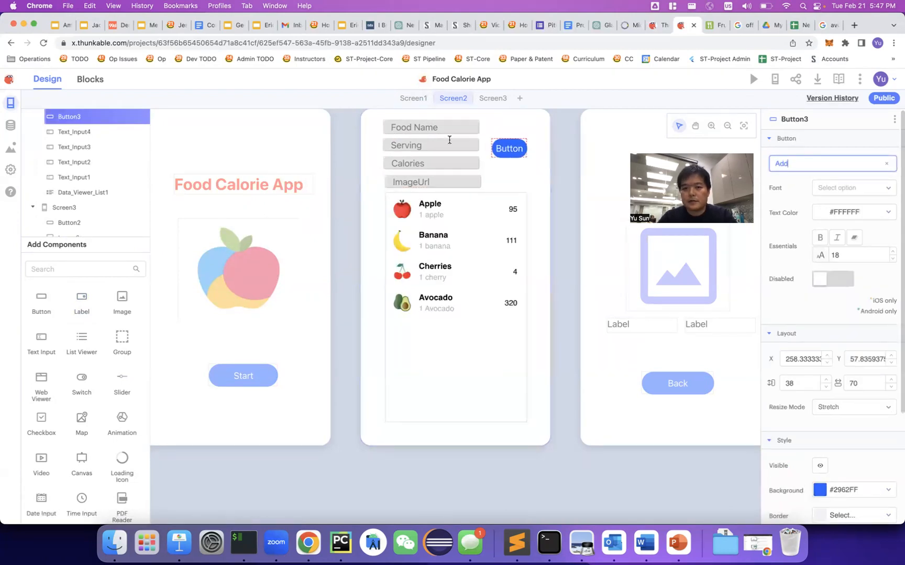
# Rename the Food Name input to Text_Input1Name and the Serving input to Text_Input2Serving.
pyautogui.click(428, 129)
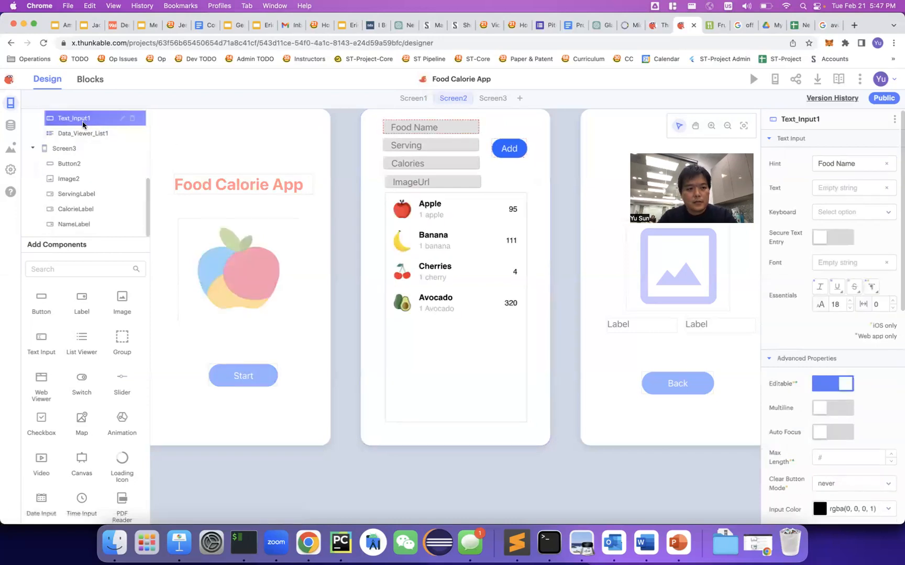
pyautogui.click(120, 119)
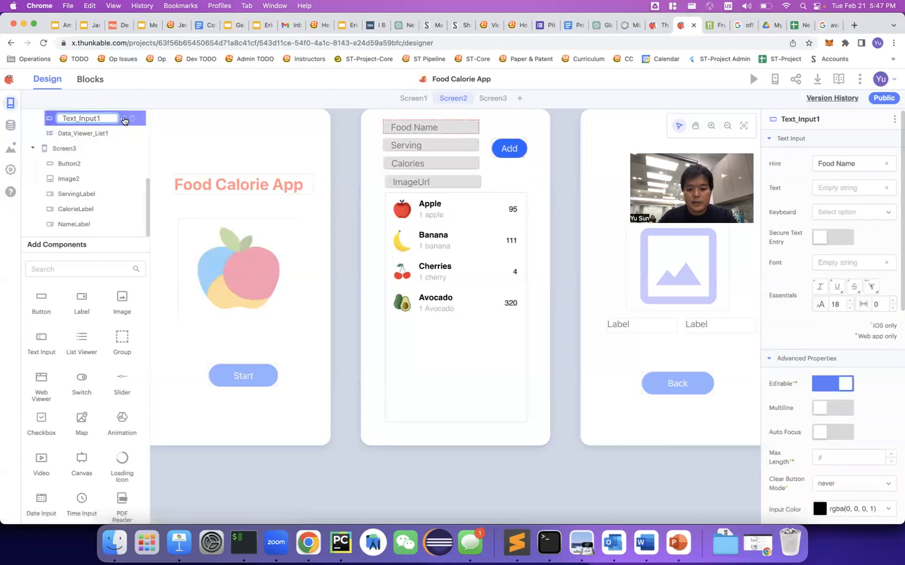
pyautogui.write('Name')
pyautogui.press('Return')
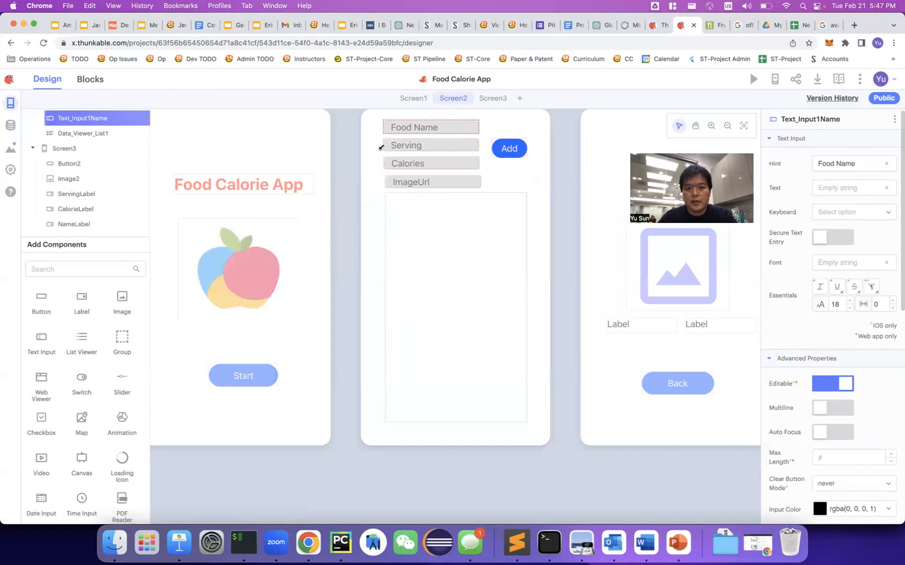
pyautogui.click(396, 145)
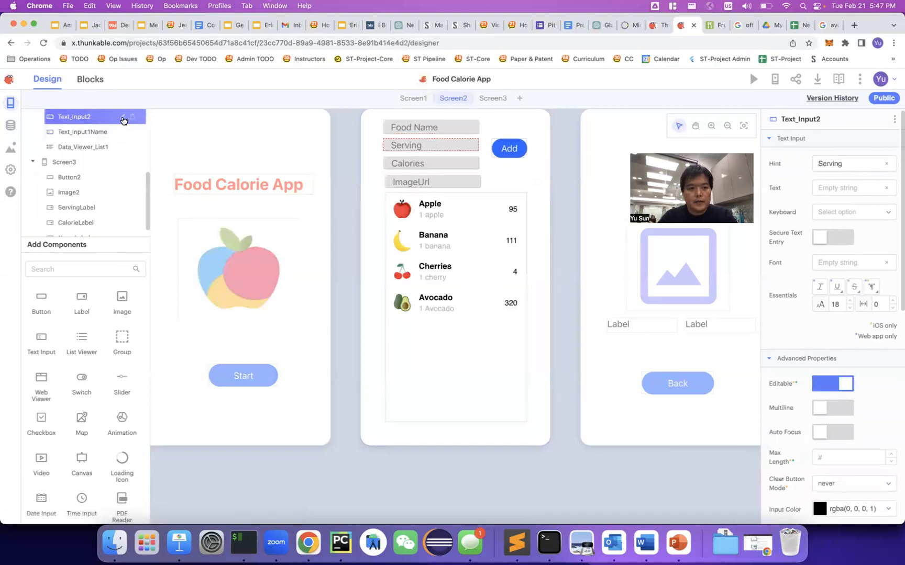
pyautogui.click(121, 117)
pyautogui.write('Serving')
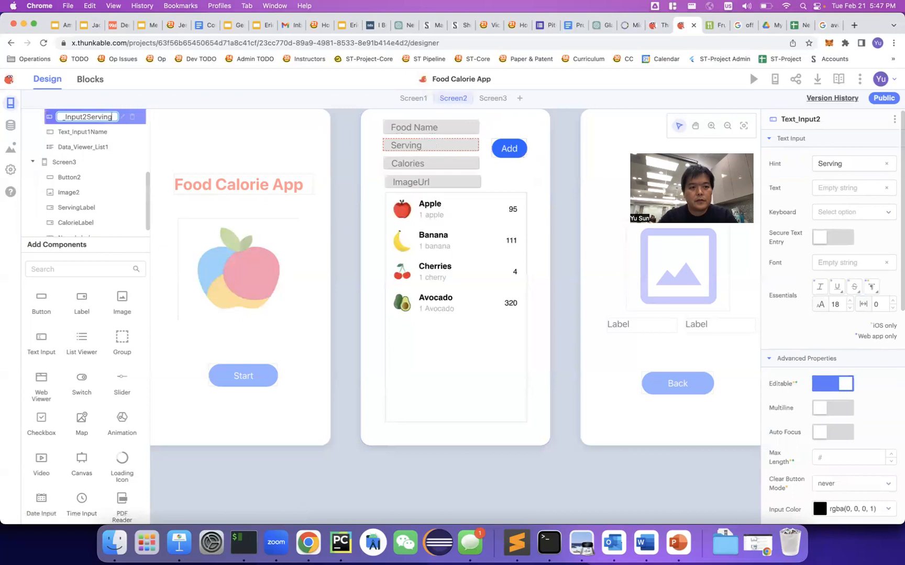
pyautogui.press('Return')
# Rename the Calories input to Text_Input3Calories and the ImageUrl input to Text_Input4ImageUrl.
pyautogui.click(413, 168)
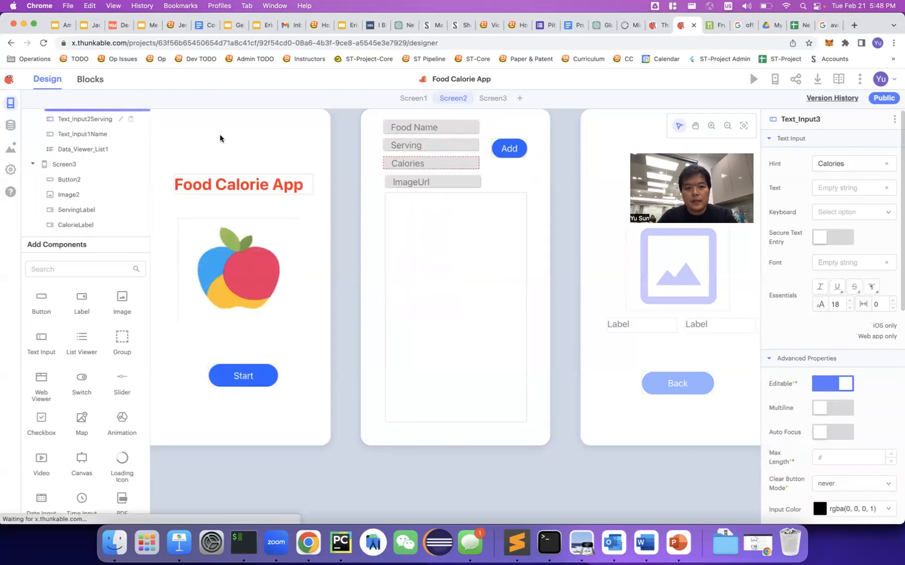
pyautogui.click(121, 118)
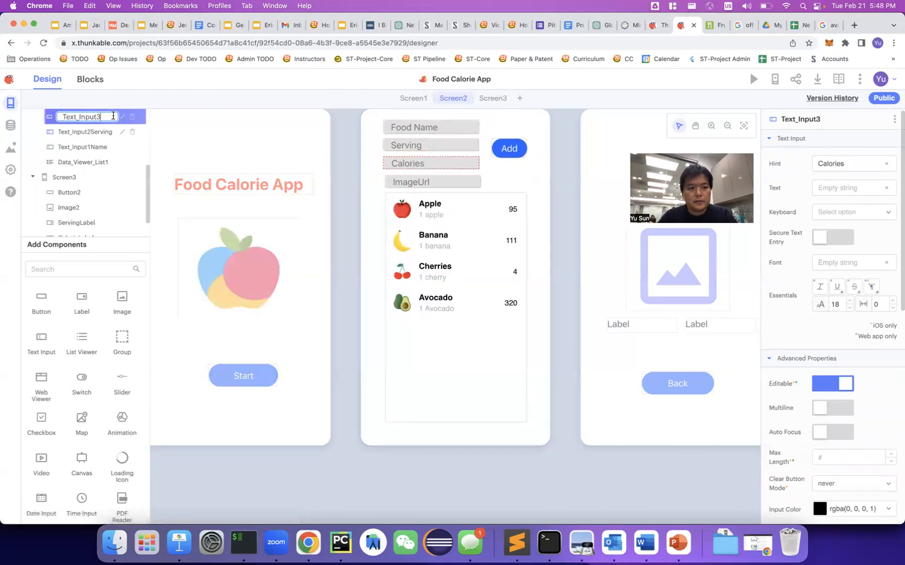
pyautogui.write('Calories')
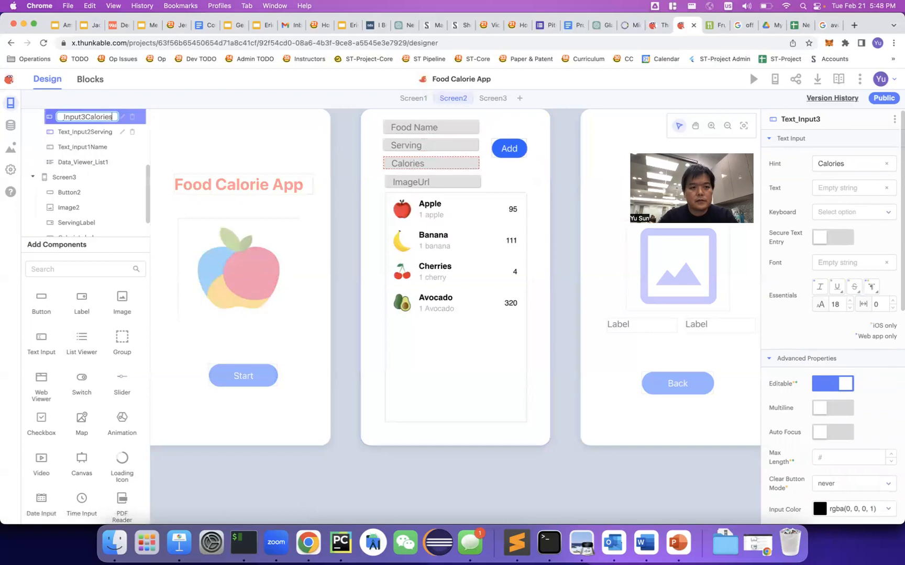
pyautogui.press('Return')
pyautogui.click(404, 184)
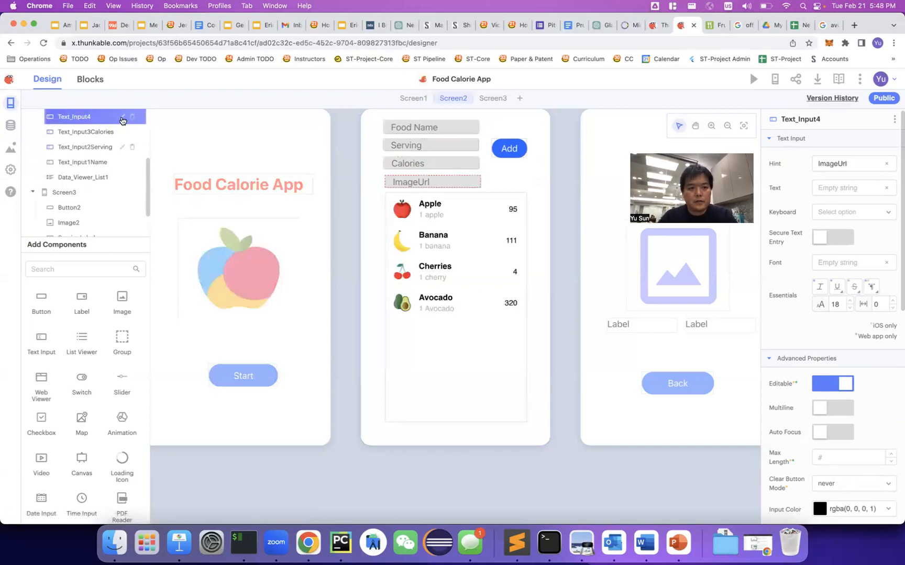
pyautogui.click(122, 117)
pyautogui.write('ImageUrl')
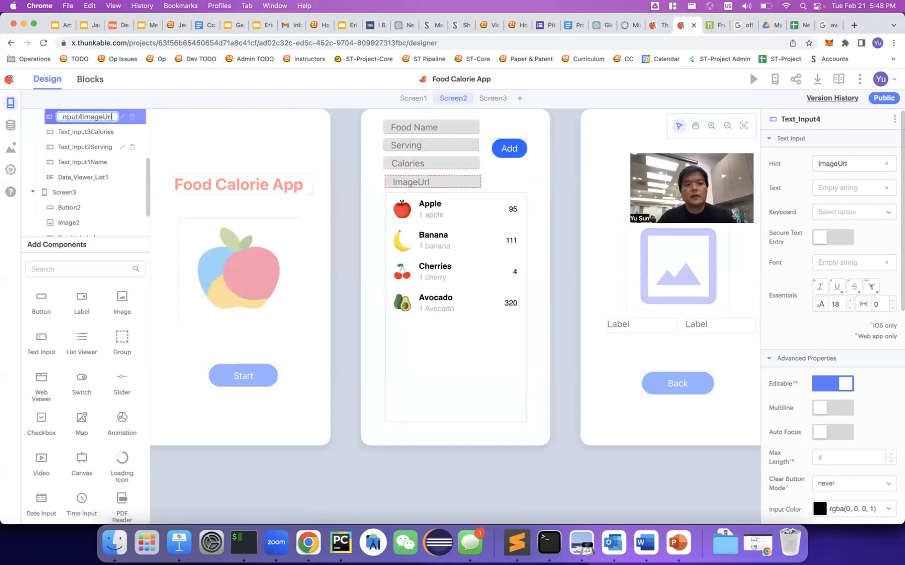
pyautogui.press('Return')
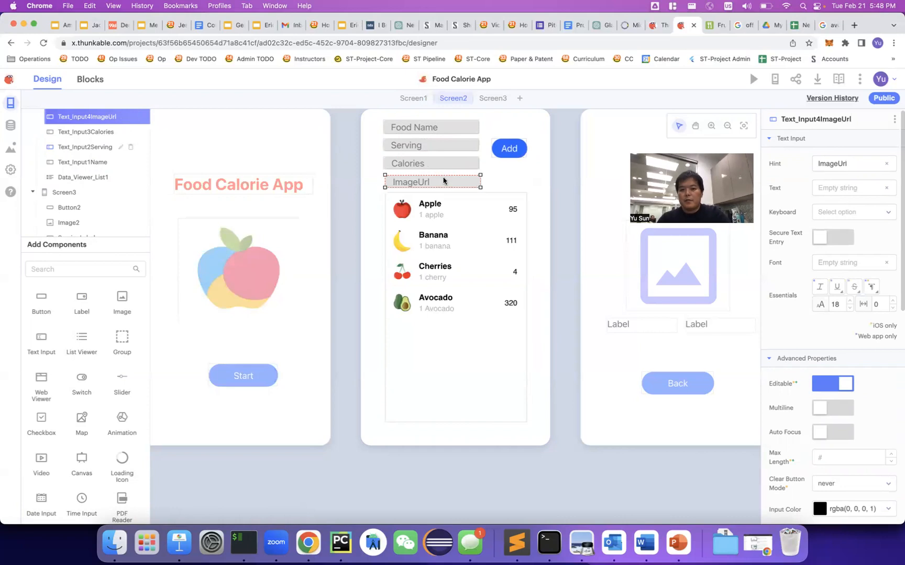
# Add a Click event block for the Add button (Button3) to Screen2's block workspace.
pyautogui.click(90, 80)
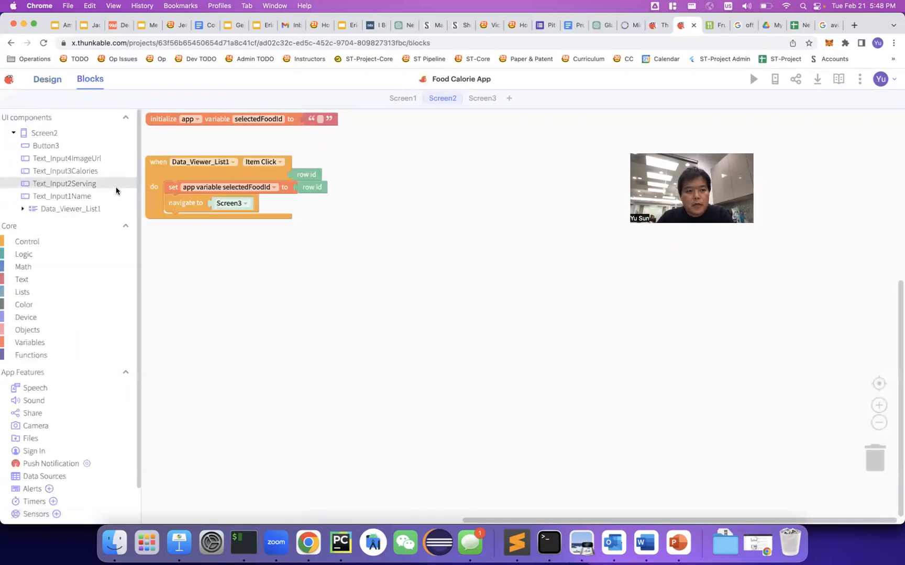
pyautogui.click(55, 147)
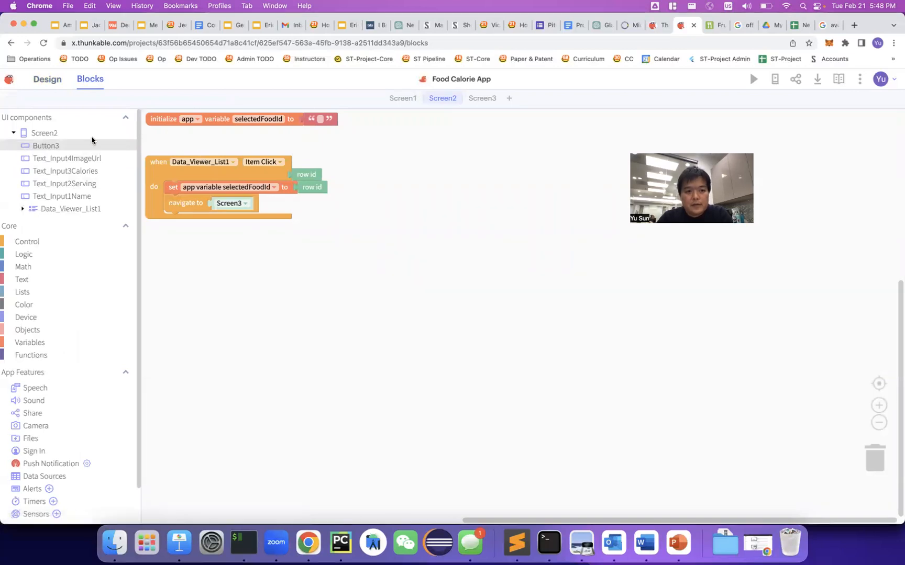
pyautogui.click(46, 147)
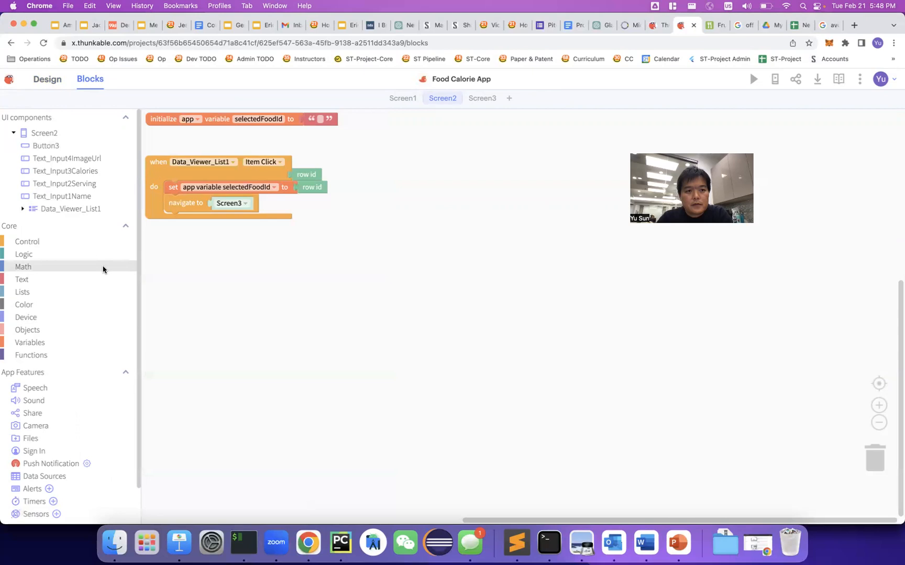
pyautogui.click(52, 146)
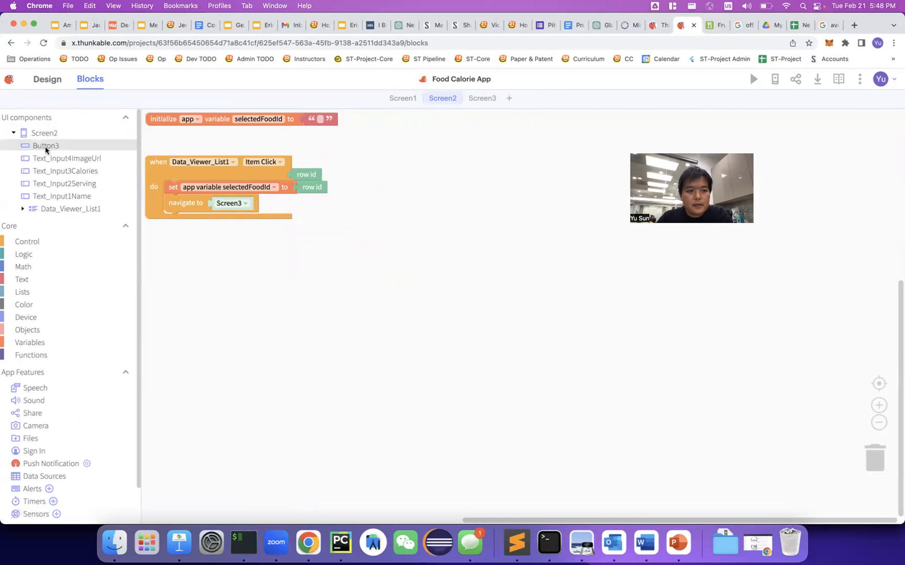
pyautogui.click(114, 145)
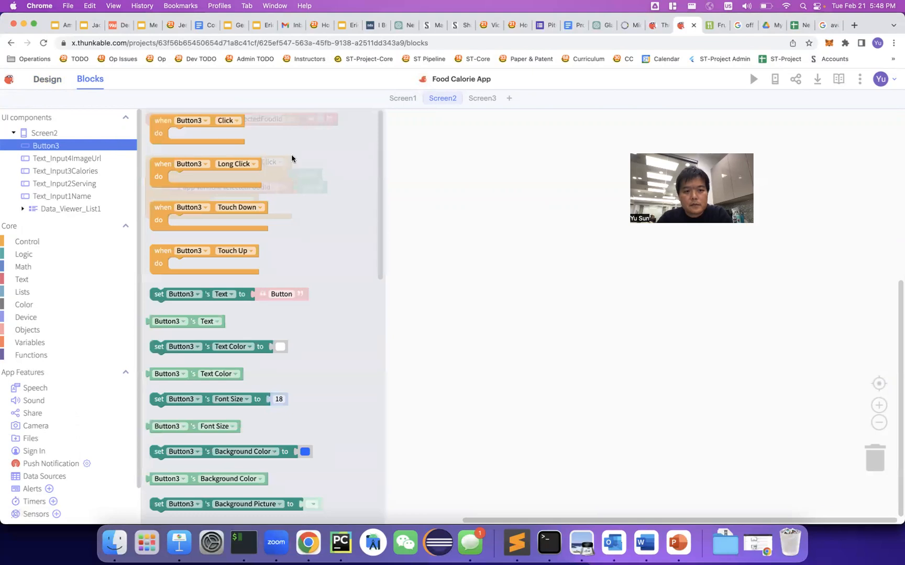
pyautogui.moveTo(158, 125); pyautogui.dragTo(374, 238)
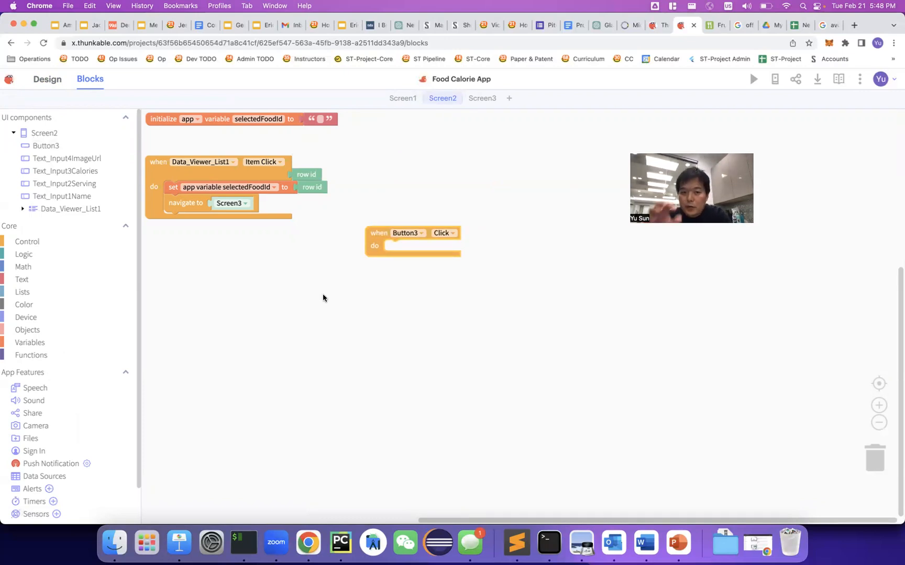
# Place a create row block inside the Button3 Click event and set its data source to the last-listed New Food Database.
pyautogui.click(797, 27)
pyautogui.click(684, 25)
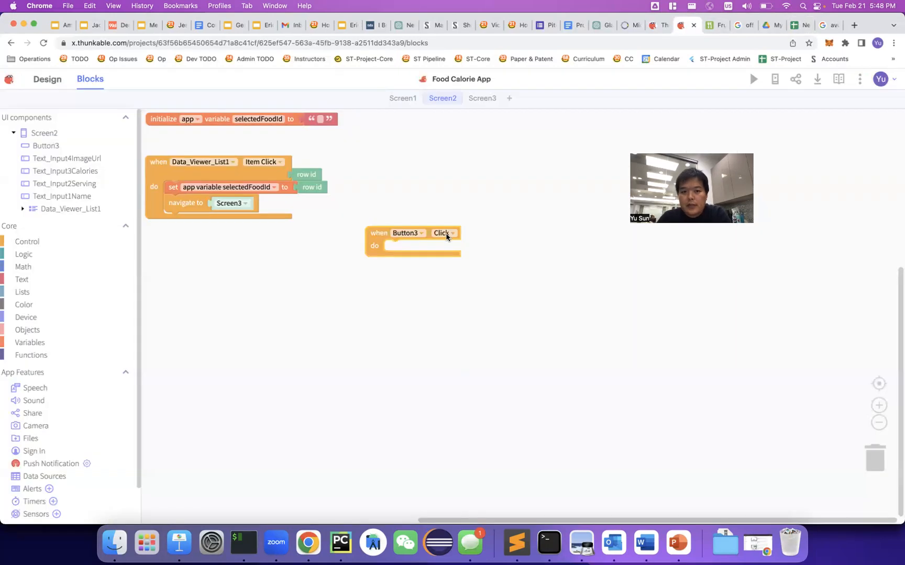
pyautogui.scroll(-1, 32, 424)
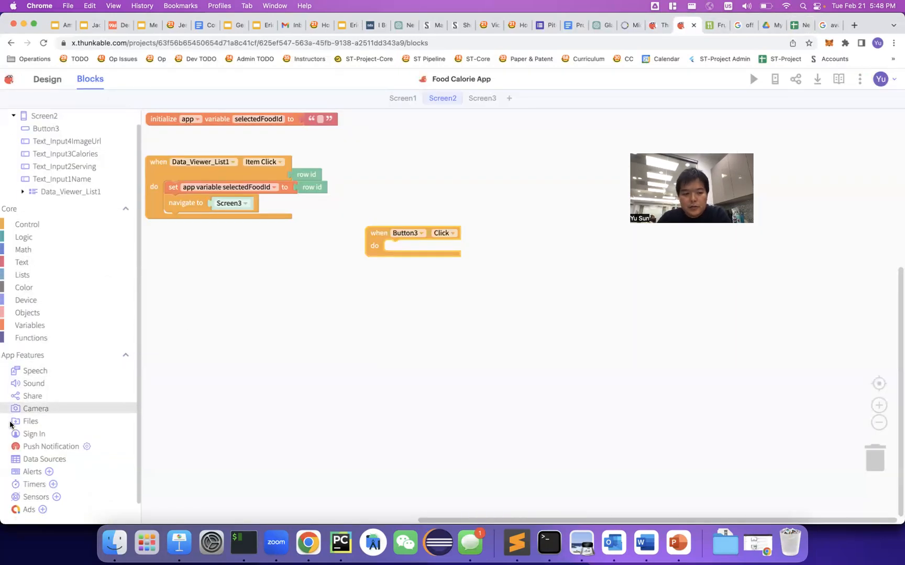
pyautogui.click(34, 460)
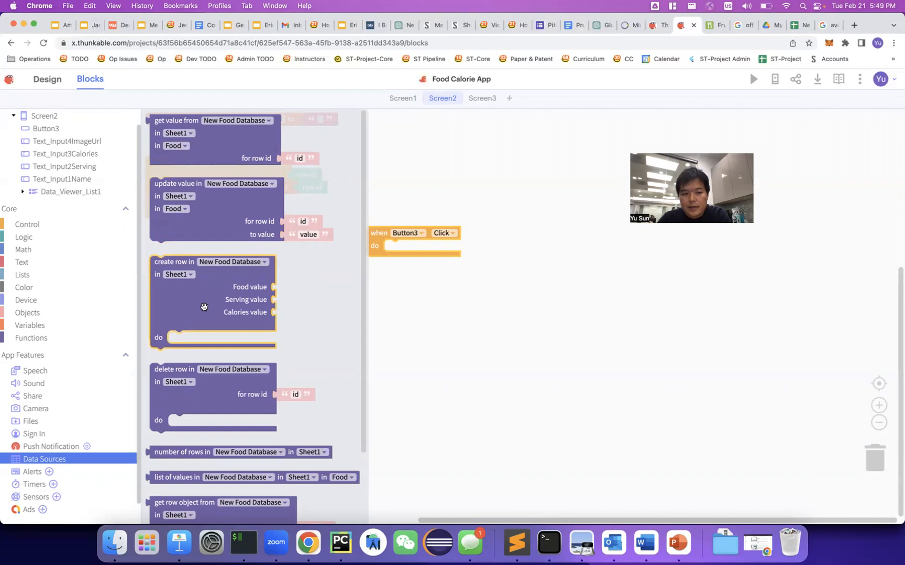
pyautogui.moveTo(208, 308); pyautogui.dragTo(446, 294)
pyautogui.moveTo(376, 279); pyautogui.dragTo(313, 295)
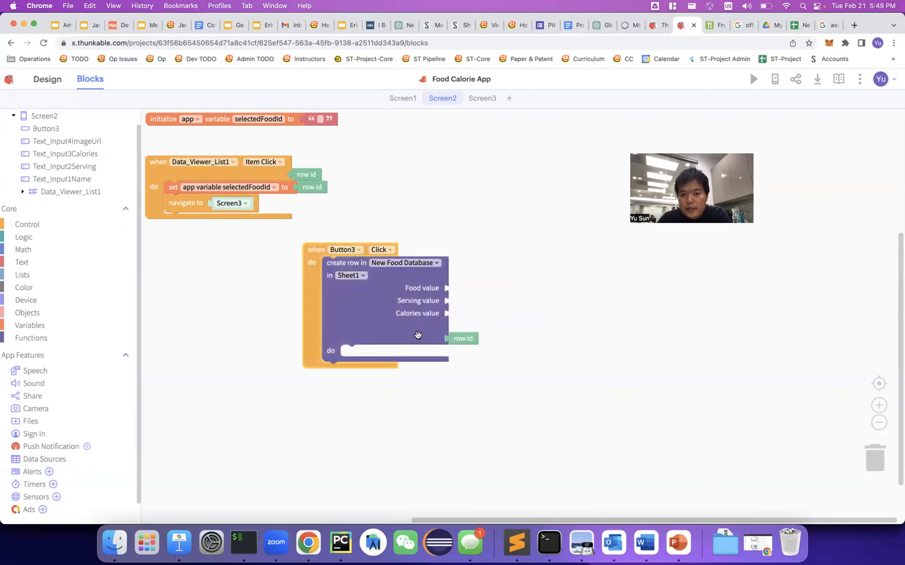
pyautogui.click(418, 331)
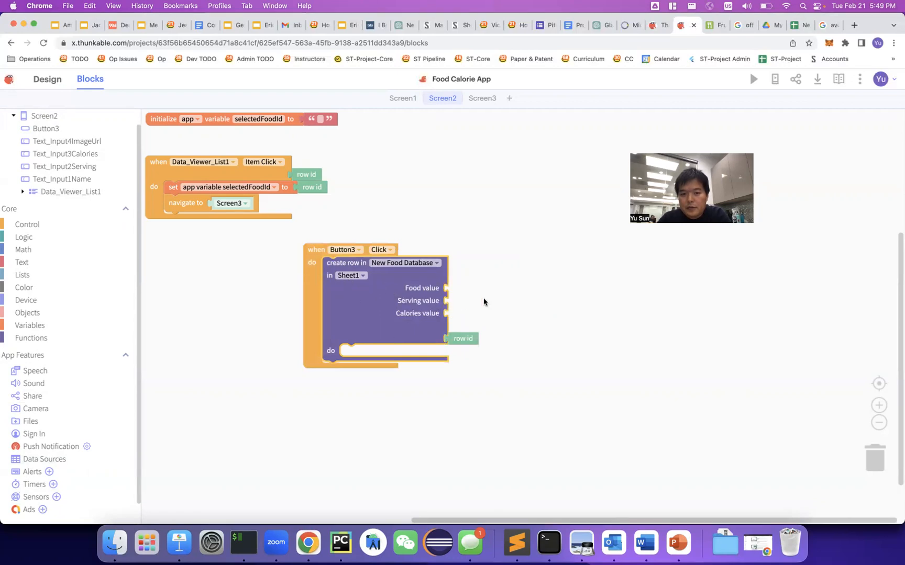
pyautogui.click(421, 263)
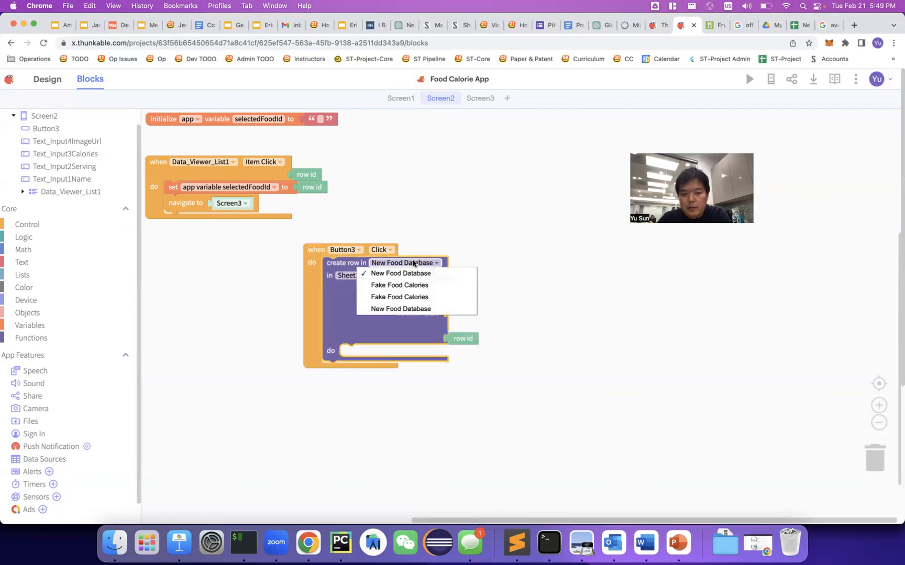
pyautogui.click(406, 308)
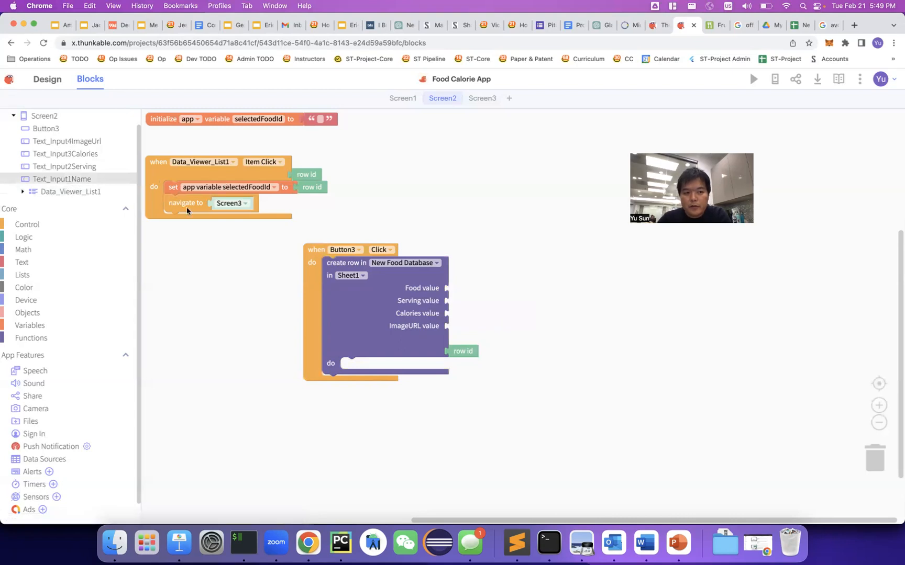
# Attach Text_Input1Name's Text to the Food value of the create row block and make three duplicates of it.
pyautogui.click(77, 184)
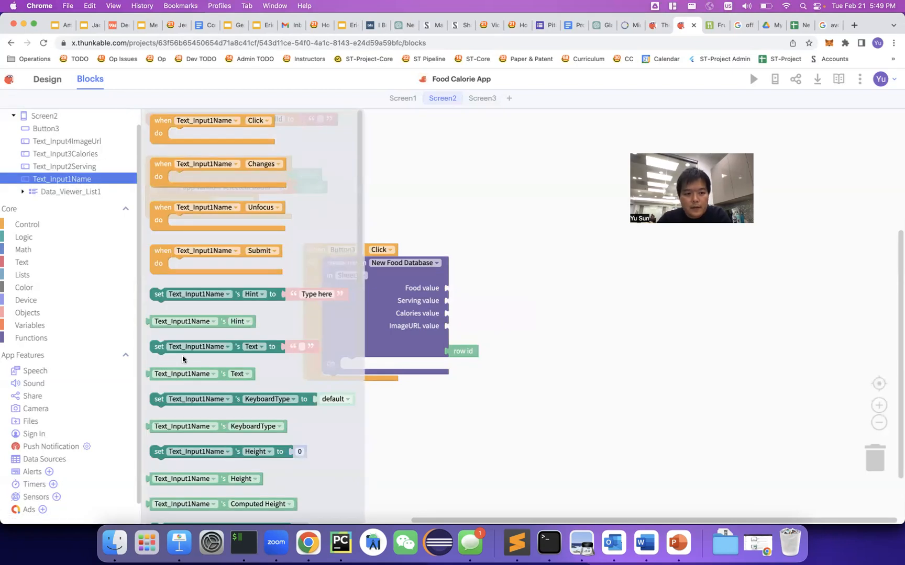
pyautogui.moveTo(216, 376)
pyautogui.mouseDown()
pyautogui.moveTo(392, 368)
pyautogui.moveTo(545, 291)
pyautogui.moveTo(509, 280)
pyautogui.moveTo(538, 292)
pyautogui.moveTo(523, 291)
pyautogui.mouseUp()
pyautogui.rightClick(522, 291)
pyautogui.click(533, 297)
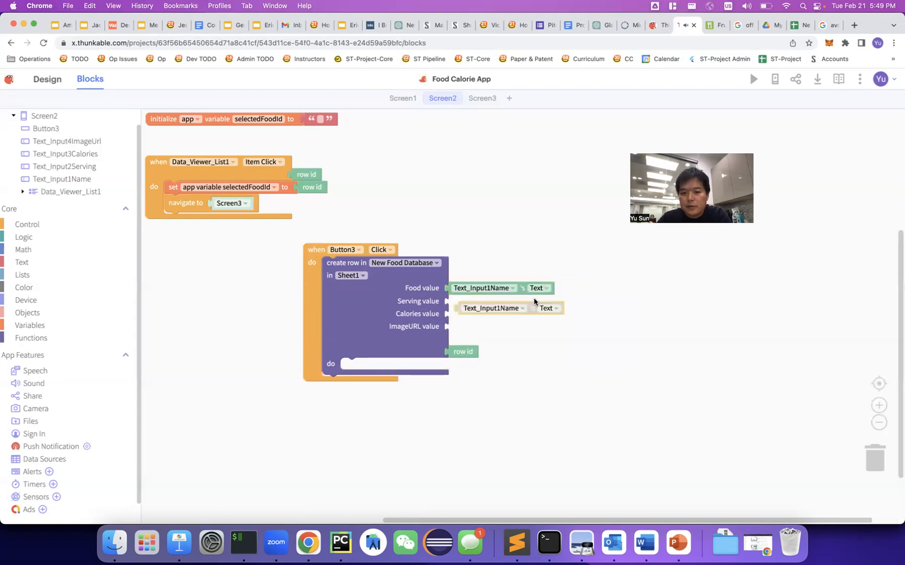
pyautogui.rightClick(535, 308)
pyautogui.click(542, 314)
pyautogui.rightClick(543, 329)
pyautogui.click(550, 338)
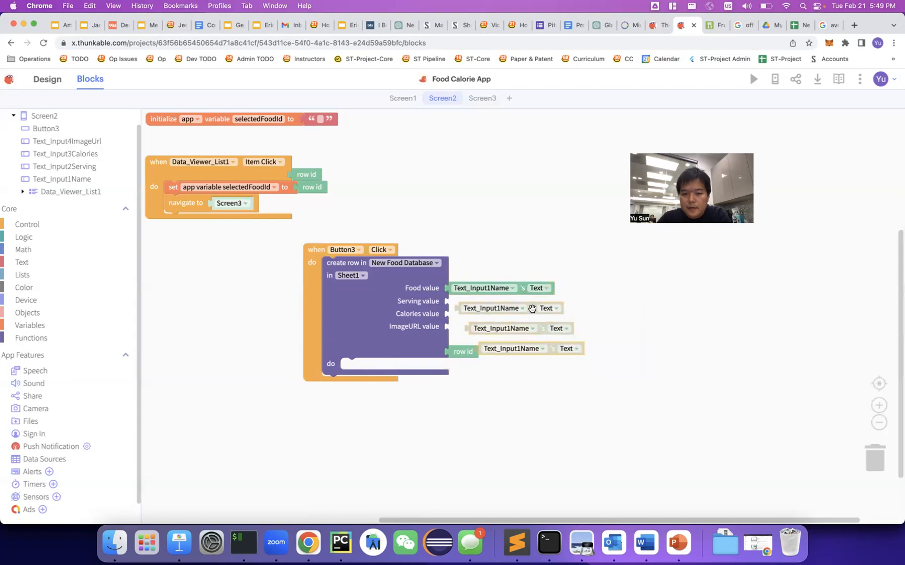
# Attach the duplicates to the Serving, Calories and ImageURL values, reading from Text_Input2Serving, Text_Input3Calories and Text_Input4ImageUrl respectively.
pyautogui.moveTo(531, 308); pyautogui.dragTo(521, 305)
pyautogui.click(503, 302)
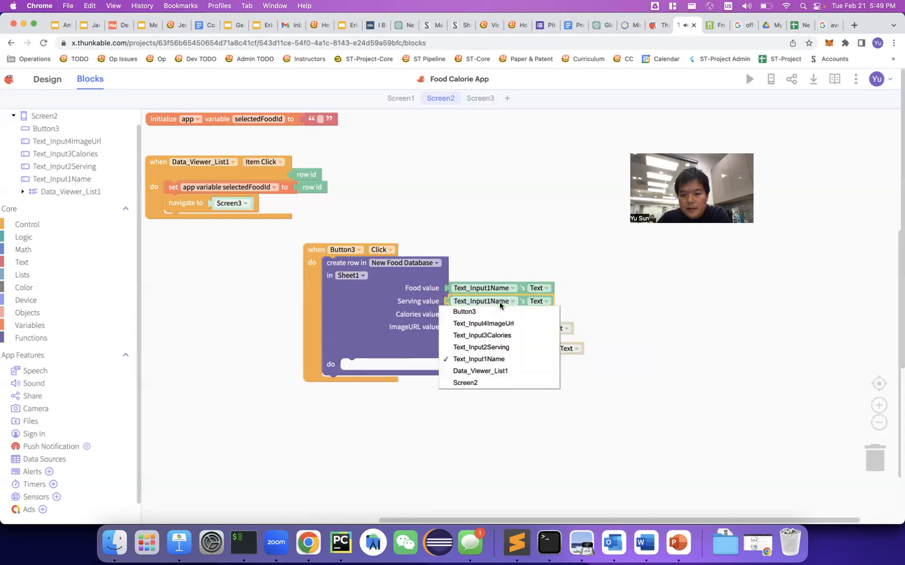
pyautogui.click(499, 348)
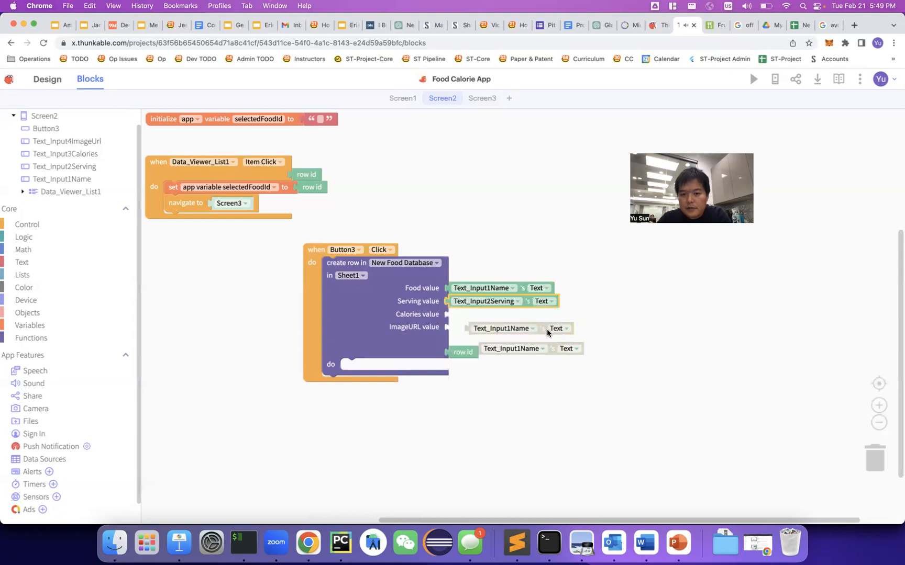
pyautogui.moveTo(544, 329); pyautogui.dragTo(523, 316)
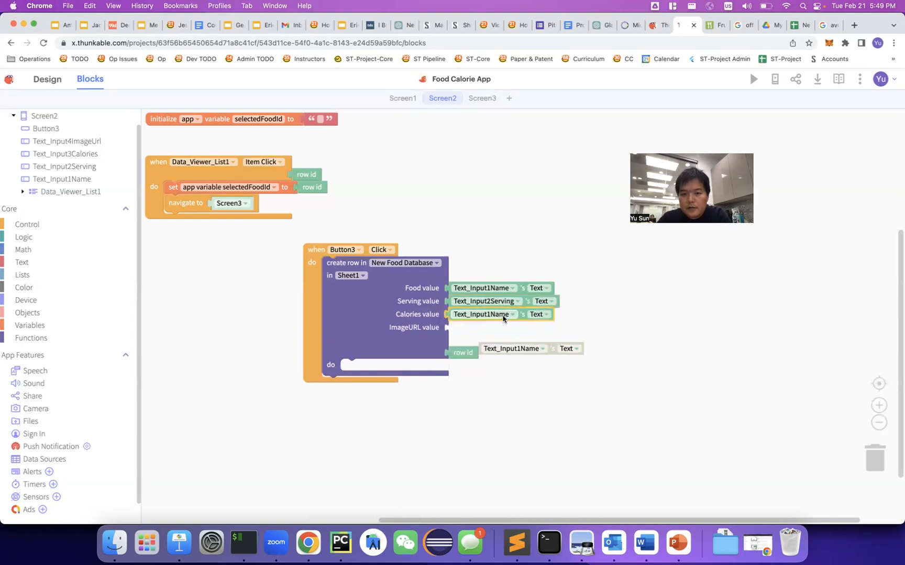
pyautogui.click(503, 315)
pyautogui.click(500, 348)
pyautogui.moveTo(547, 348); pyautogui.dragTo(521, 326)
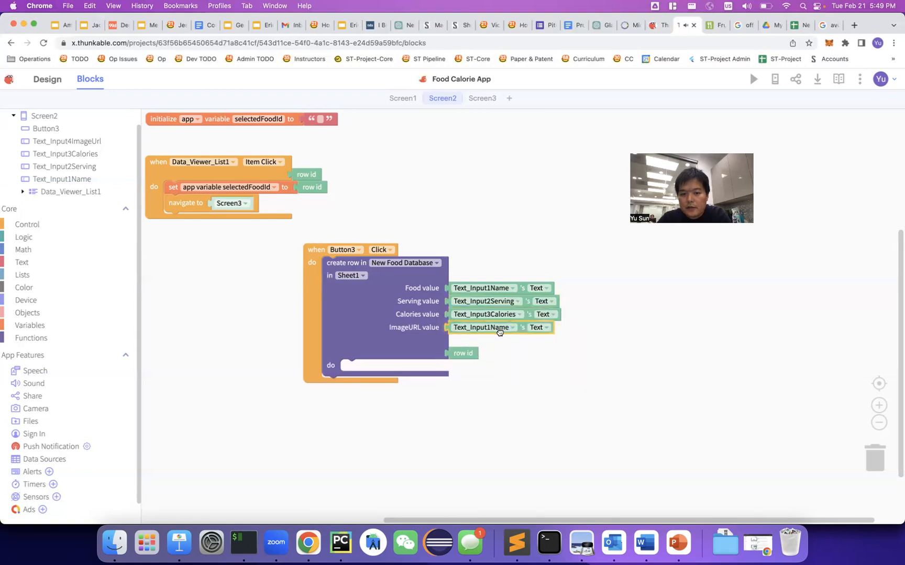
pyautogui.click(500, 329)
pyautogui.click(499, 350)
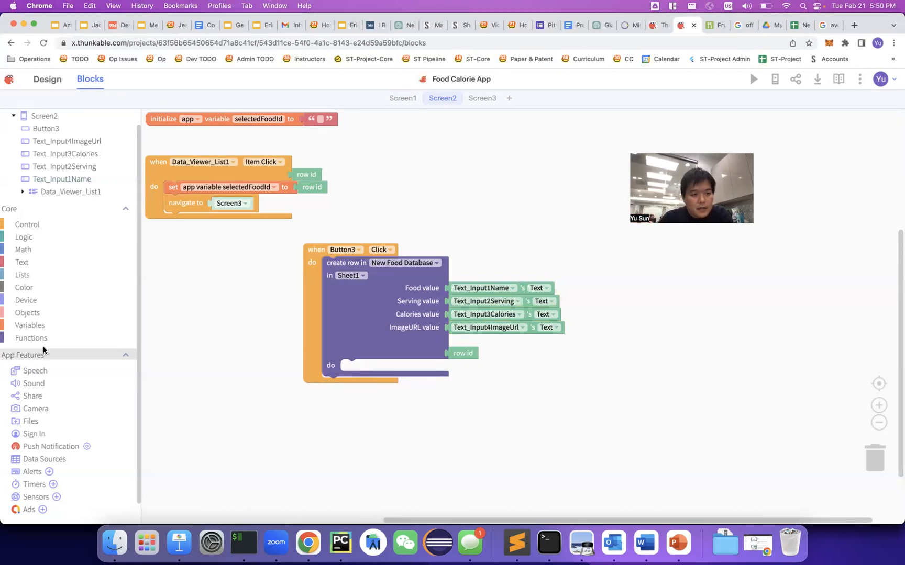
# Create an alert with the title "Item Added!" and the message "Successfully!".
pyautogui.scroll(-1, 45, 379)
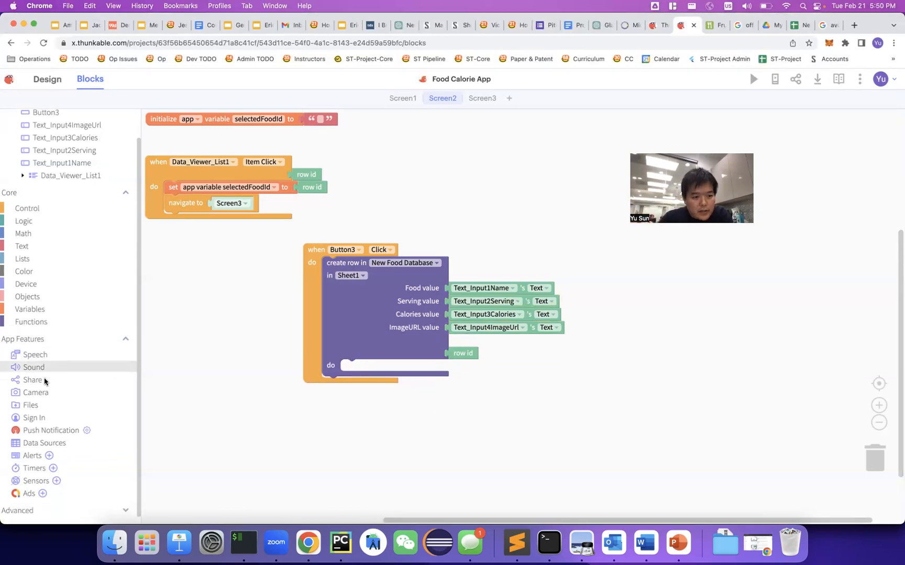
pyautogui.click(33, 456)
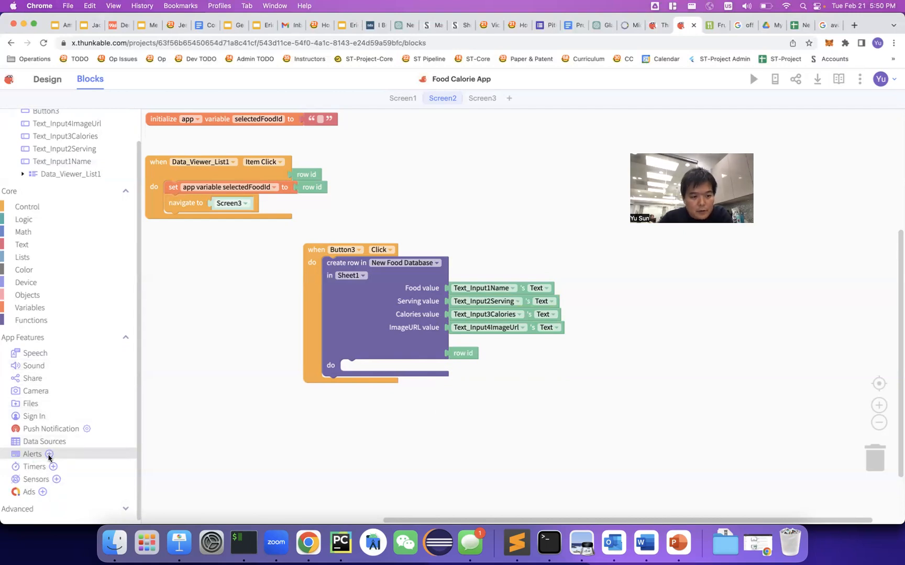
pyautogui.click(49, 454)
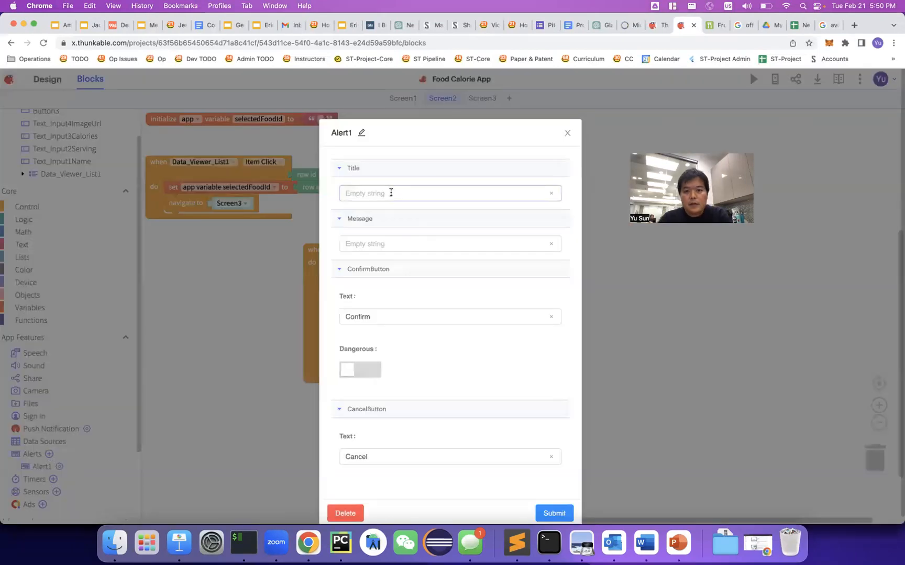
pyautogui.click(391, 193)
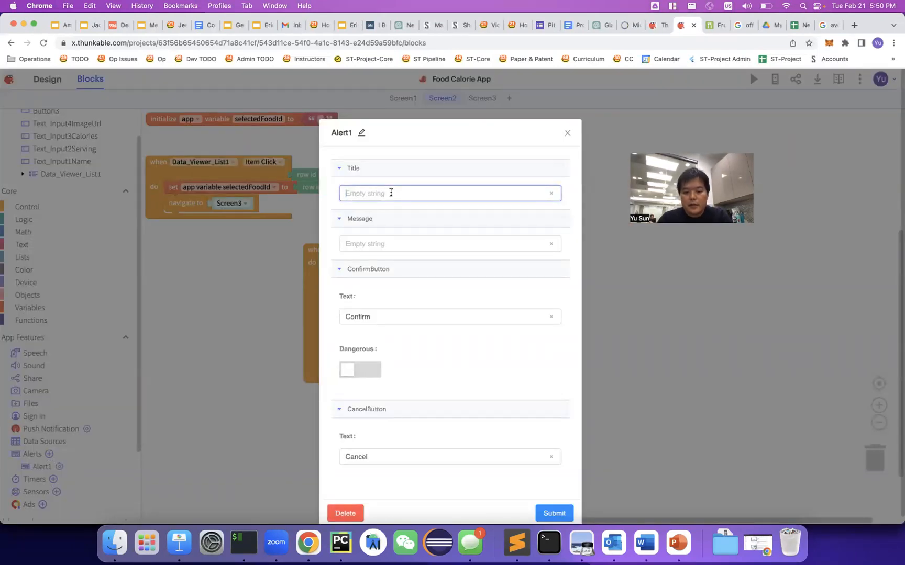
pyautogui.write('Item Added!')
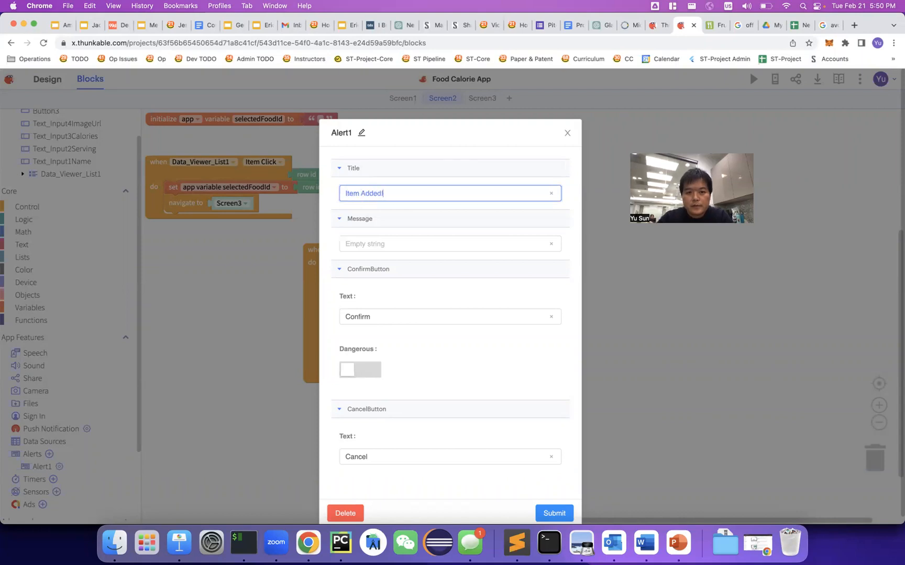
pyautogui.click(390, 243)
pyautogui.write('Successfully!')
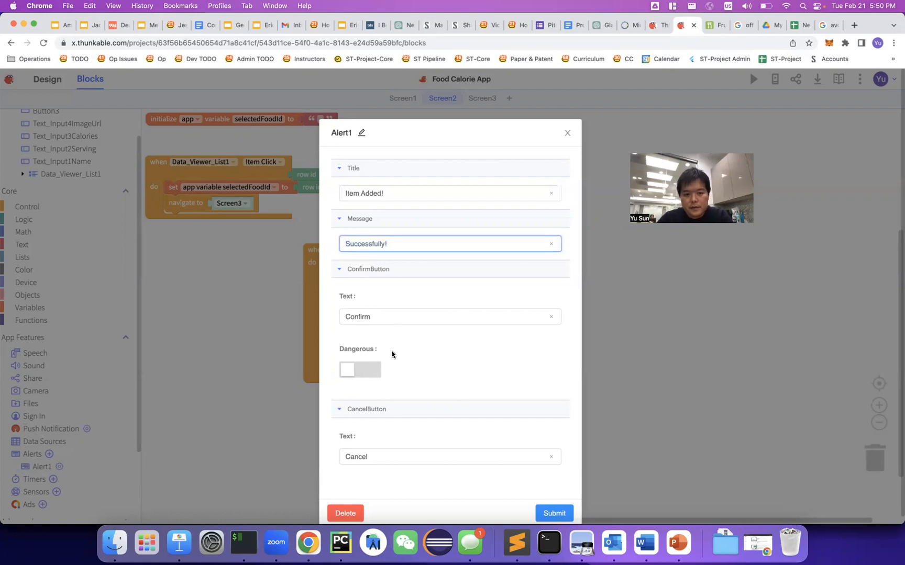
pyautogui.scroll(-1, 426, 358)
pyautogui.click(569, 499)
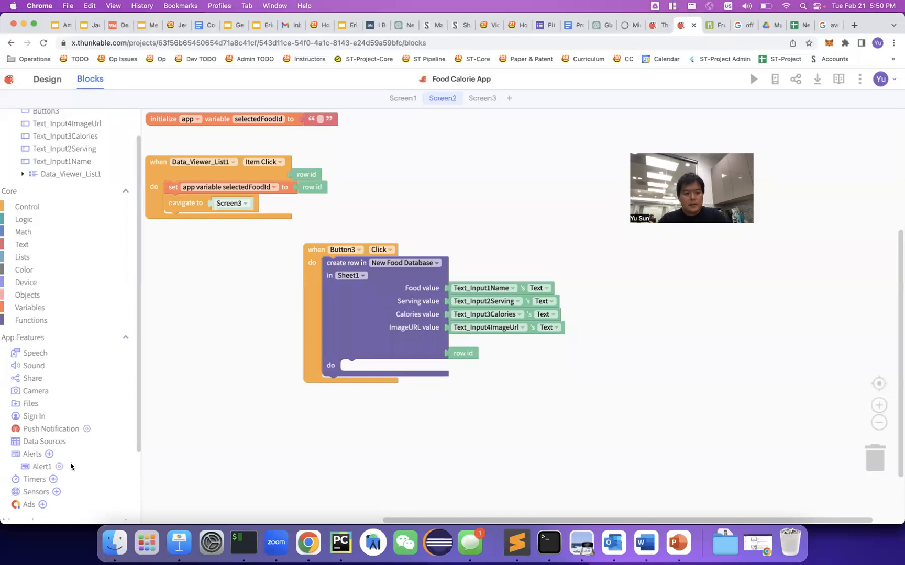
# Call Alert1's Show inside the create row block's do section on Screen2 and start the web preview of the app.
pyautogui.click(40, 468)
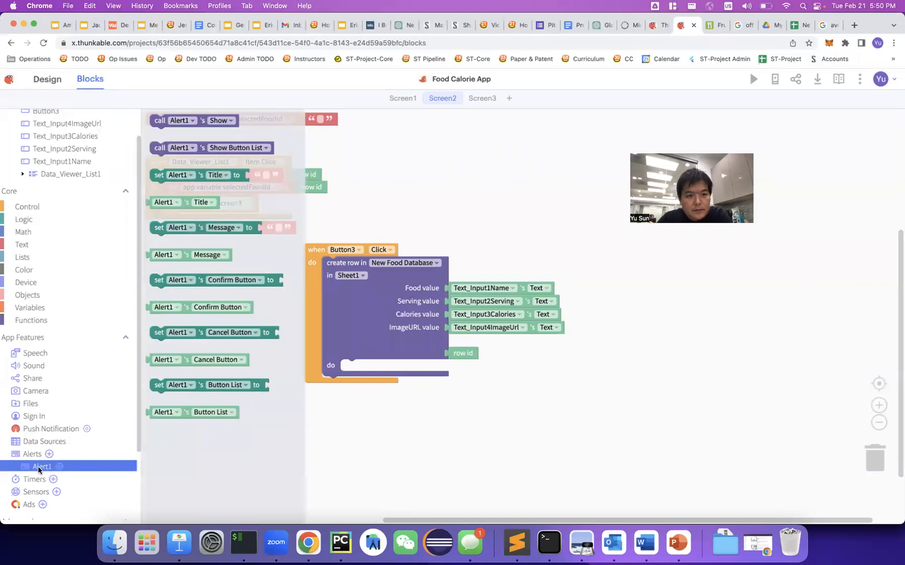
pyautogui.moveTo(160, 122); pyautogui.dragTo(362, 401)
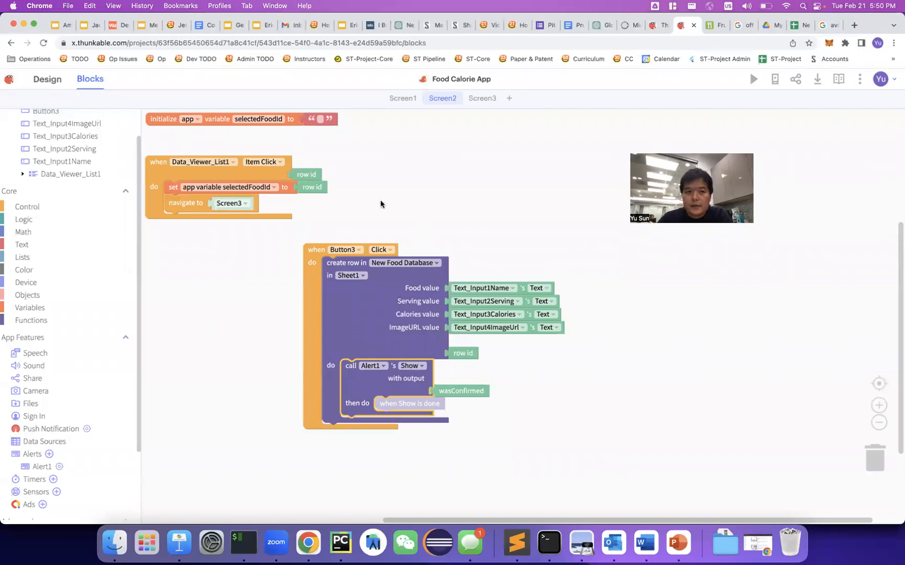
pyautogui.click(47, 80)
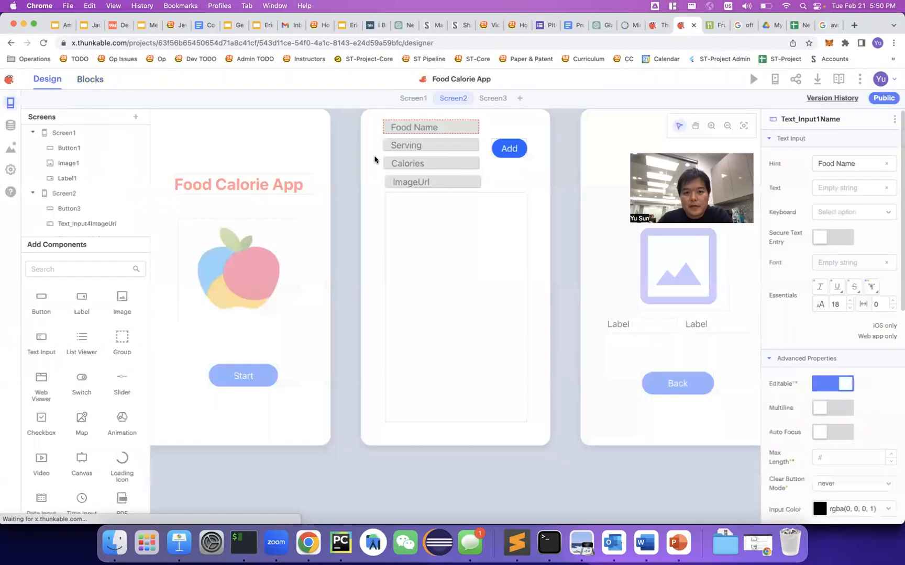
pyautogui.click(751, 80)
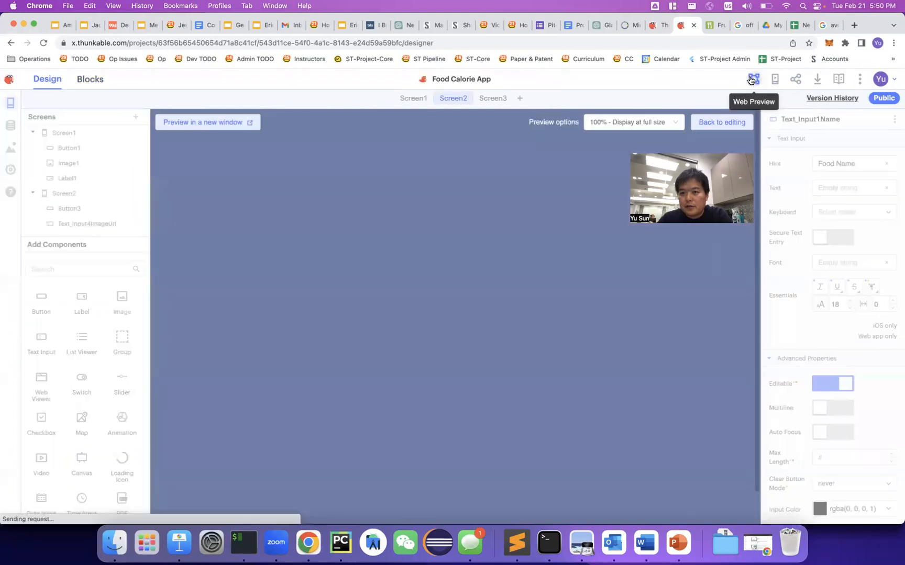
# Copy the food name Blackberries from the calories.info fruit list into the preview's Food Name field.
pyautogui.click(713, 26)
pyautogui.rightClick(352, 325)
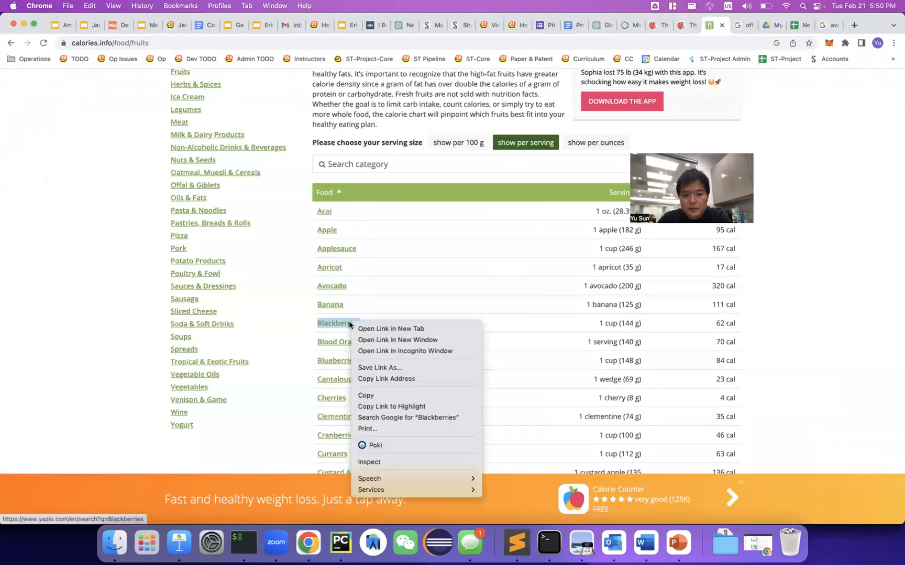
pyautogui.click(386, 394)
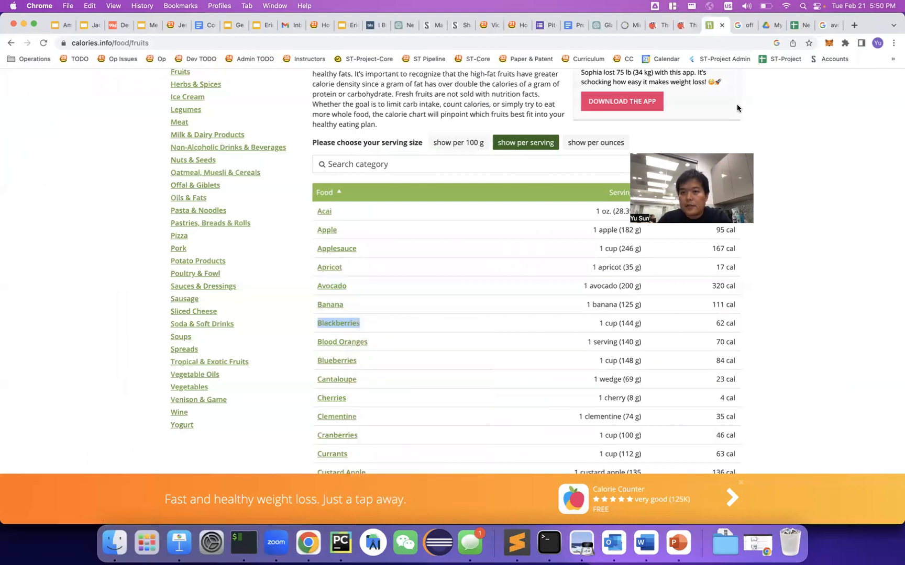
pyautogui.click(687, 26)
pyautogui.click(442, 208)
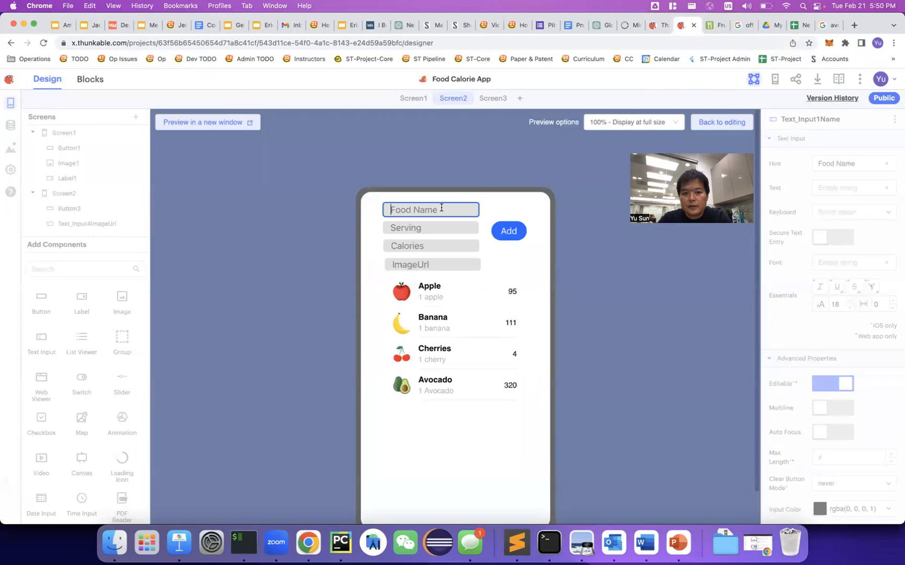
pyautogui.press('super+v')
# Fill in the new food's Serving as "1 Blackberry" and its Calories as 62 in the preview.
pyautogui.click(437, 226)
pyautogui.write('62')
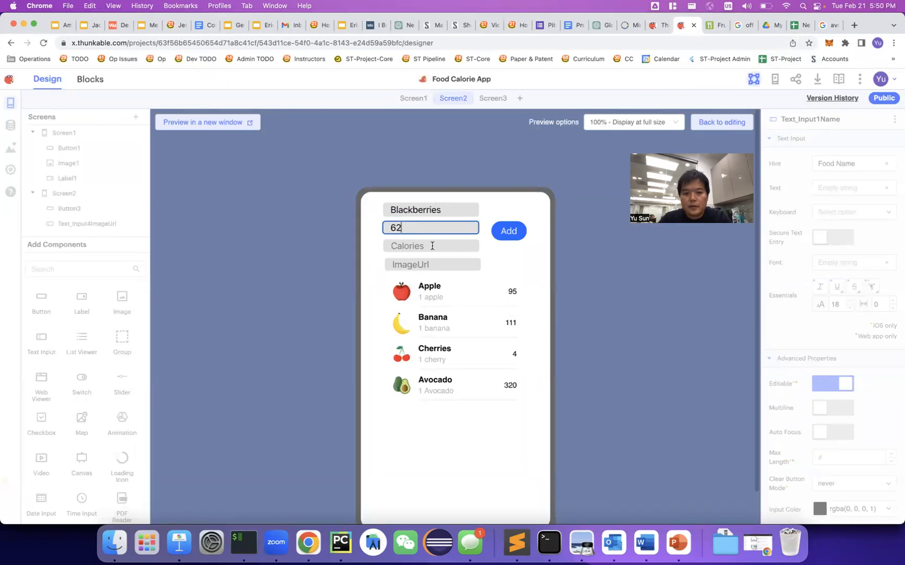
pyautogui.click(432, 245)
pyautogui.write('62')
pyautogui.hotkey('shift', 'Tab')
pyautogui.write('1')
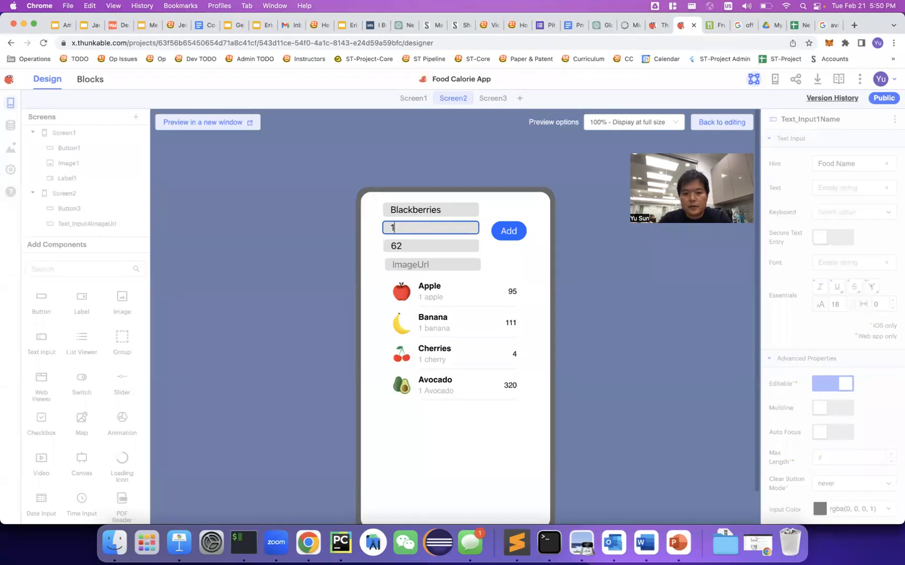
pyautogui.press('super+v')
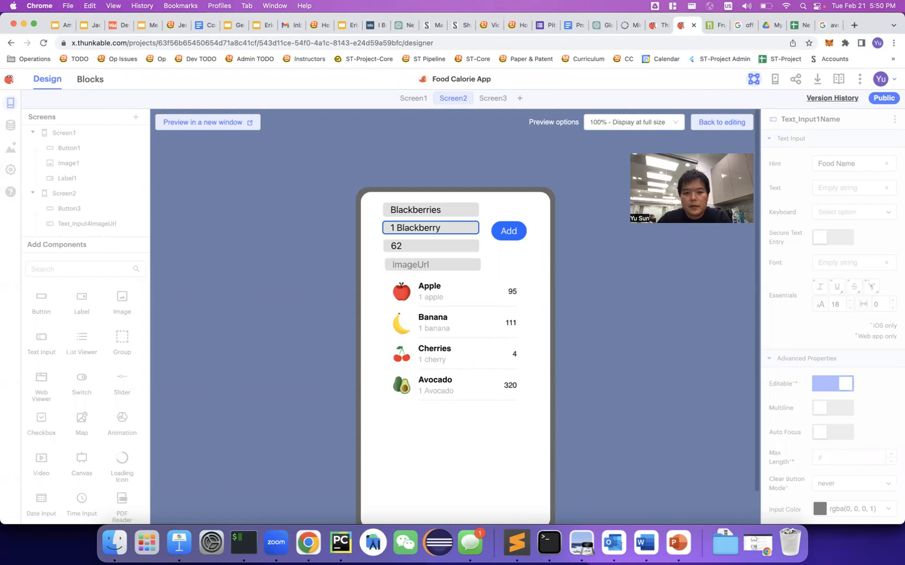
# Search Google Images for "Blackberries fruit icon" by replacing avocado in the existing query.
pyautogui.click(827, 25)
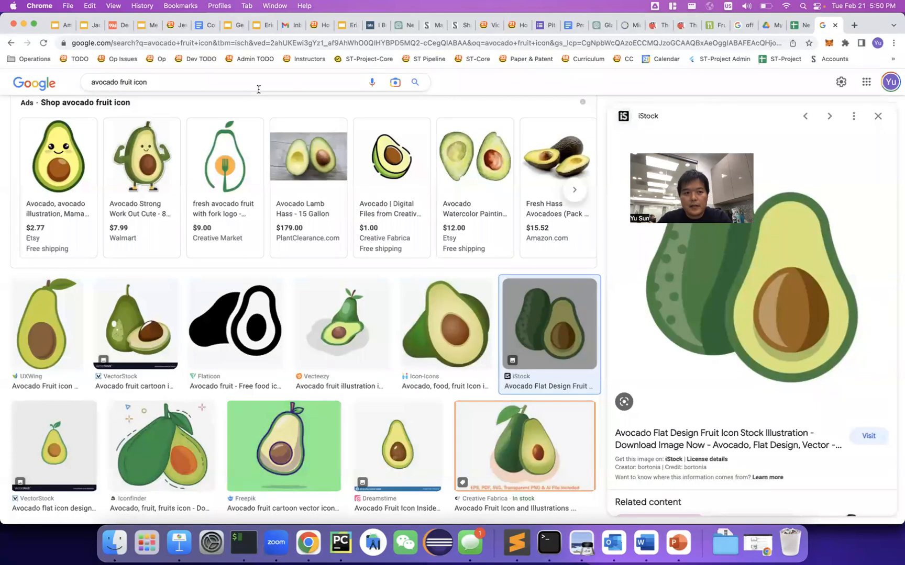
pyautogui.click(94, 82)
pyautogui.doubleClick(103, 82)
pyautogui.press('super+v')
pyautogui.press('Return')
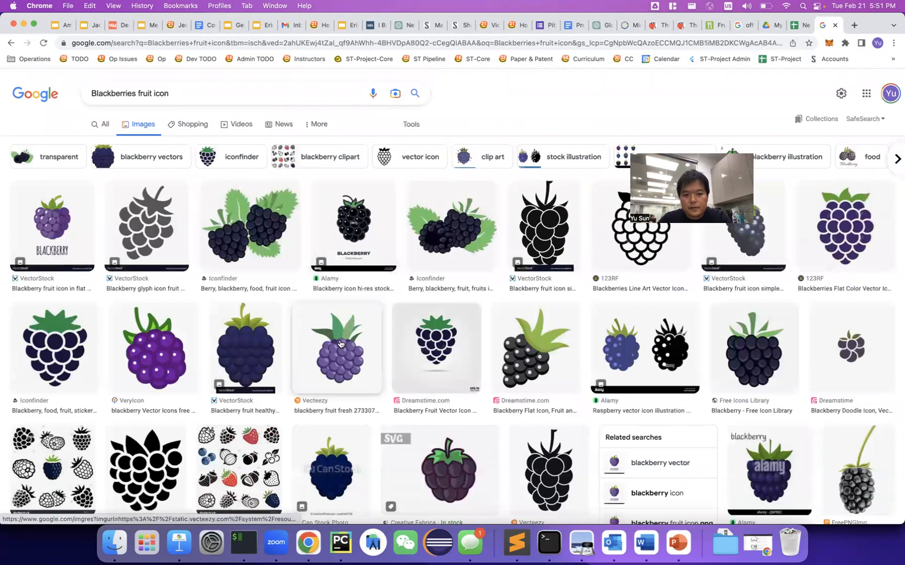
# Try the image address of the Vecteezy blackberry picture as the new food's ImageUrl in the preview.
pyautogui.click(340, 344)
pyautogui.rightClick(776, 226)
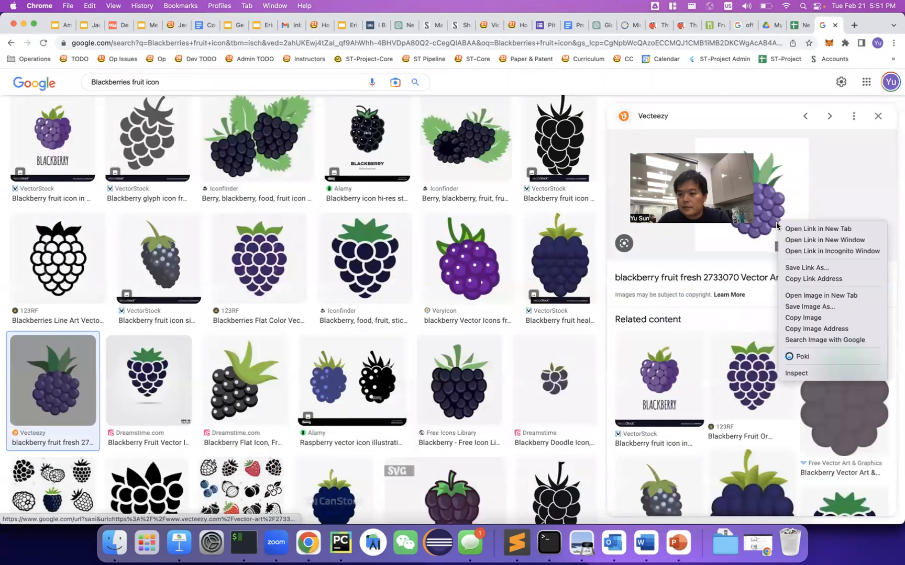
pyautogui.click(808, 328)
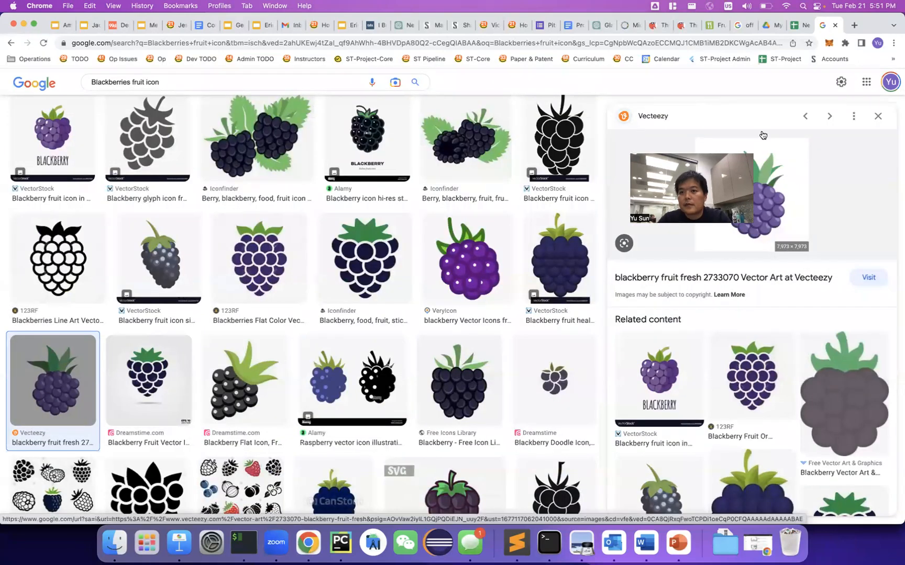
pyautogui.click(687, 30)
pyautogui.click(406, 264)
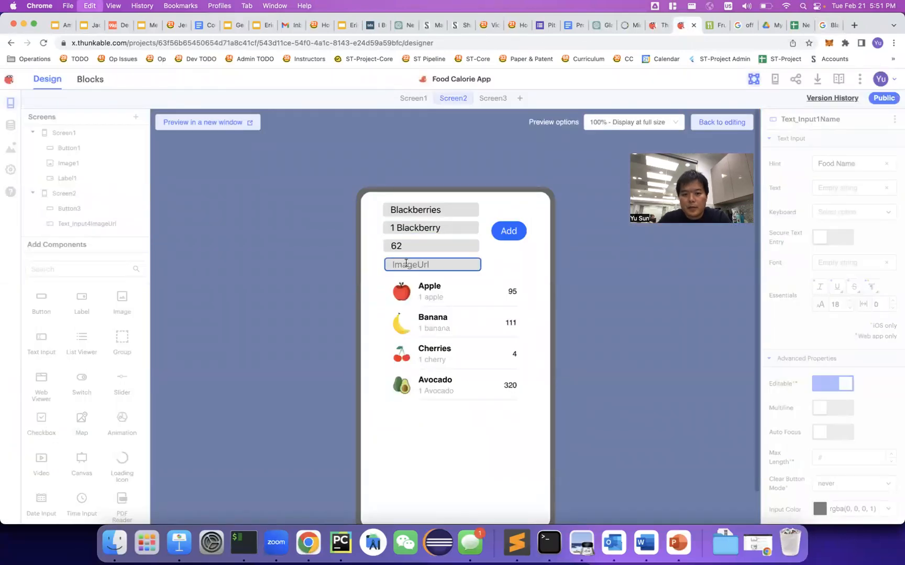
pyautogui.press('super+v')
pyautogui.press('super+Left')
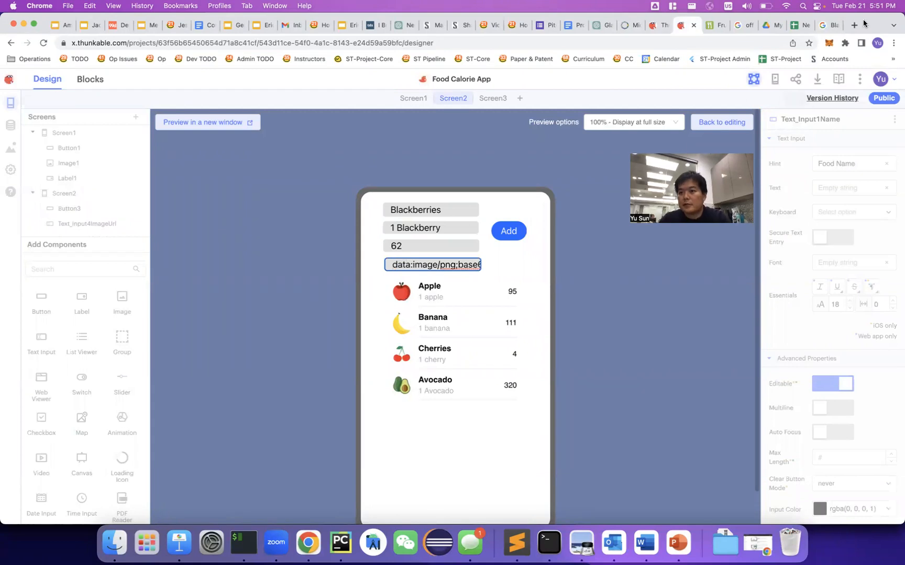
# Replace the preview's ImageUrl entry with the image address of the Iconfinder blackberry sticker icon.
pyautogui.click(826, 25)
pyautogui.click(359, 283)
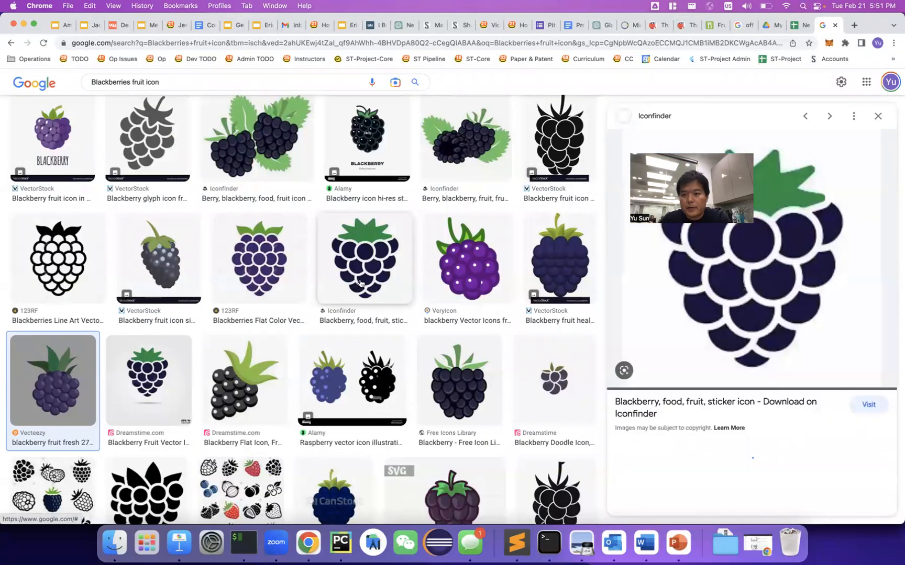
pyautogui.rightClick(765, 286)
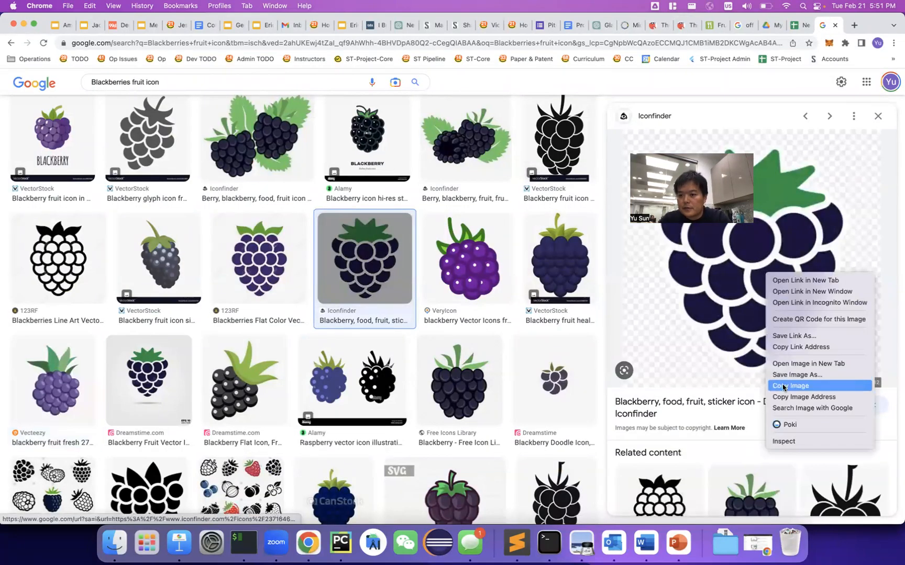
pyautogui.click(803, 396)
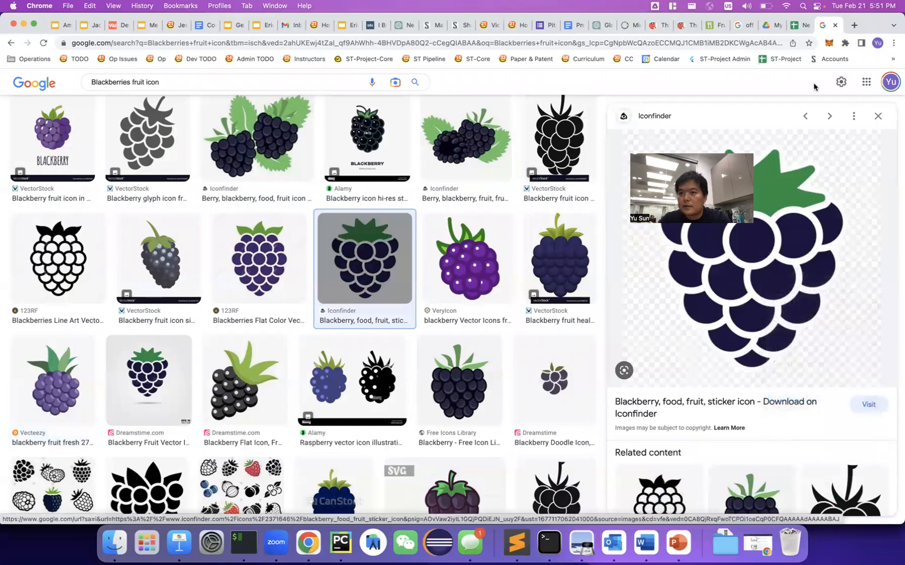
pyautogui.click(683, 25)
pyautogui.tripleClick(421, 265)
pyautogui.press('super+v')
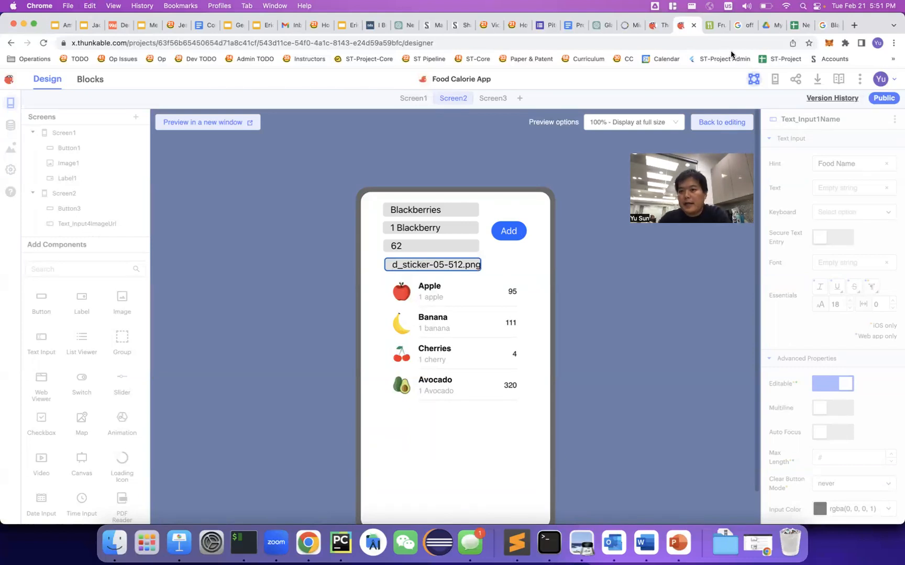
# Check the New Food Database spreadsheet, add the Blackberries item in the preview and confirm the success alert.
pyautogui.click(800, 26)
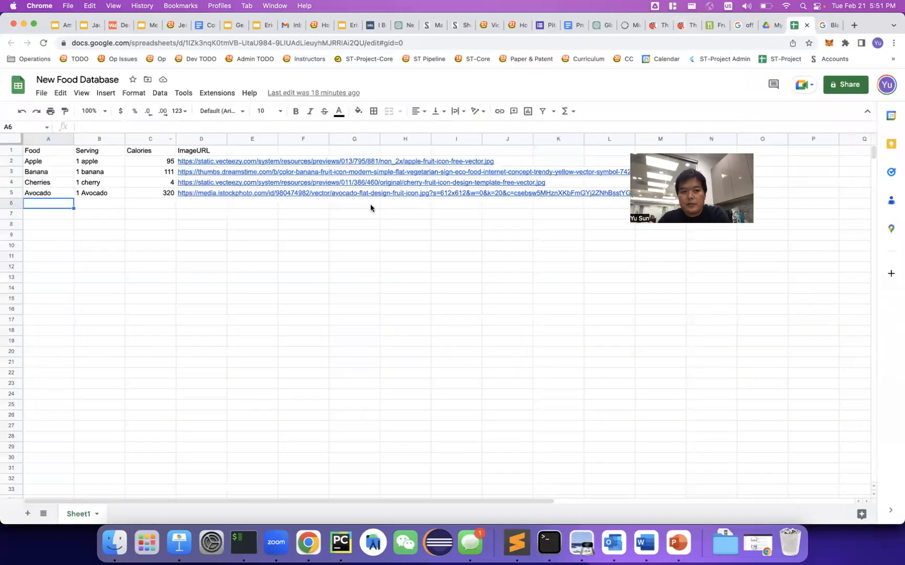
pyautogui.click(686, 25)
pyautogui.click(508, 234)
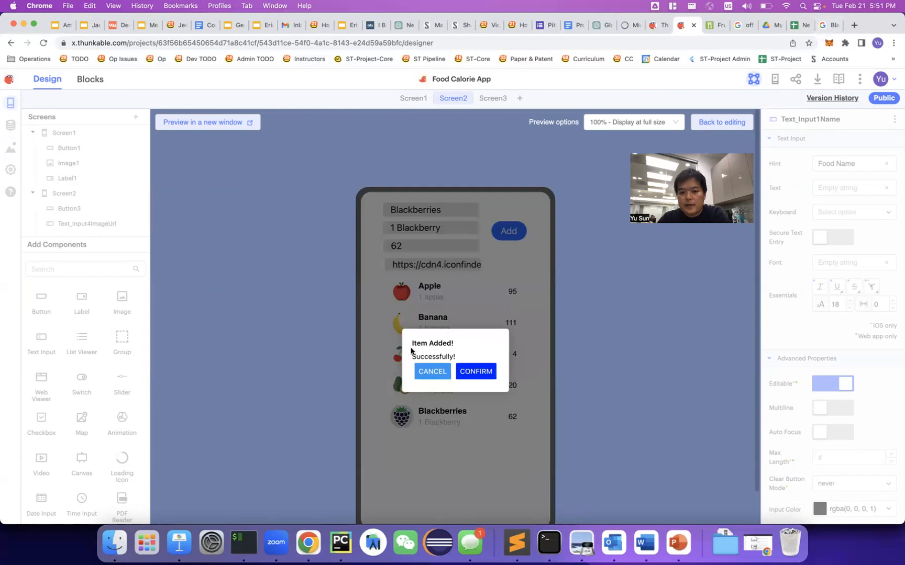
pyautogui.click(472, 373)
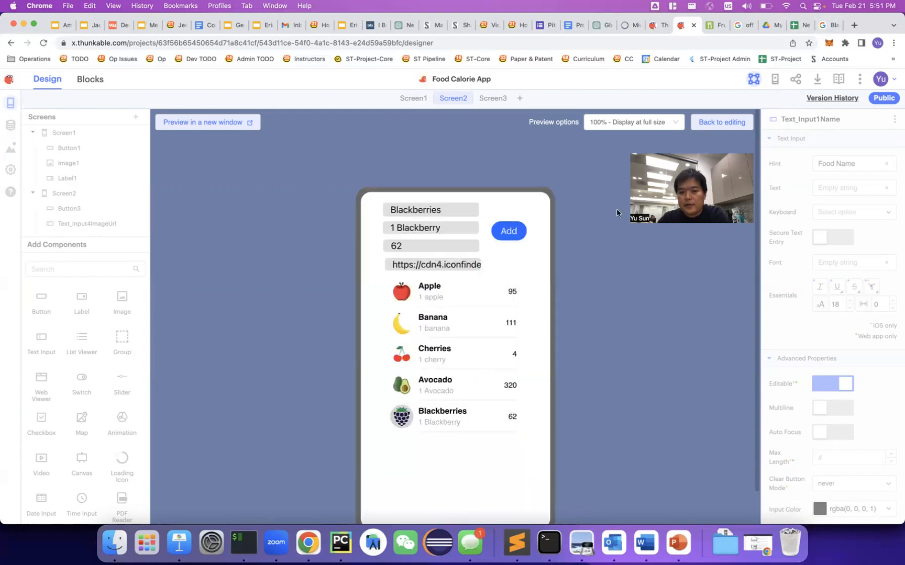
# Check the New Food Database spreadsheet for the added Blackberries row and inspect its Food and Serving cells.
pyautogui.click(799, 26)
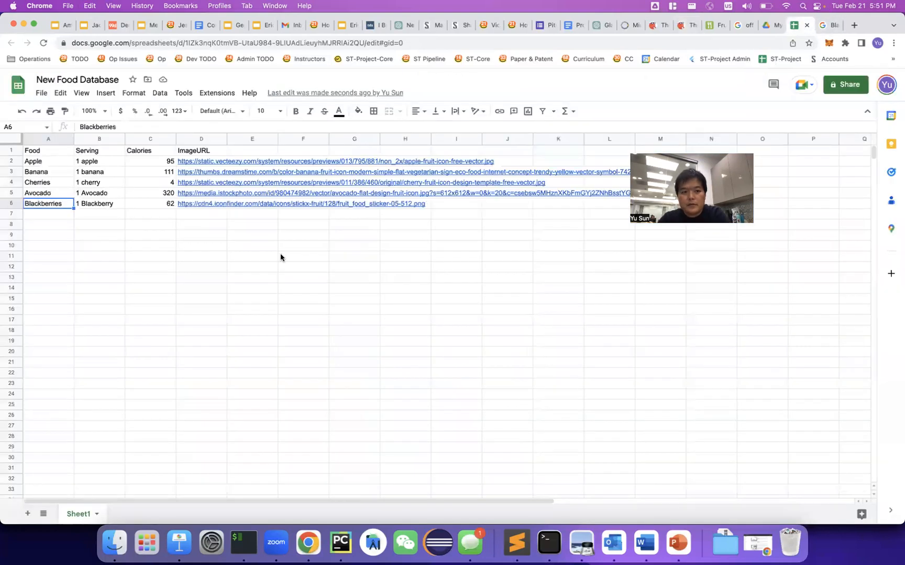
pyautogui.click(96, 205)
pyautogui.click(45, 206)
pyautogui.click(104, 206)
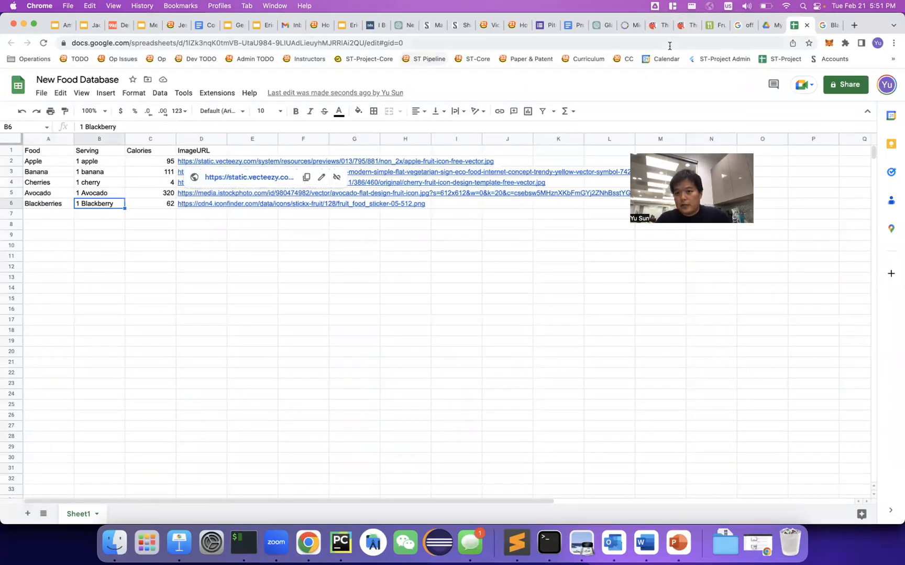
# Leave the app preview and review Screen2's blocks along with the available data source blocks.
pyautogui.click(683, 26)
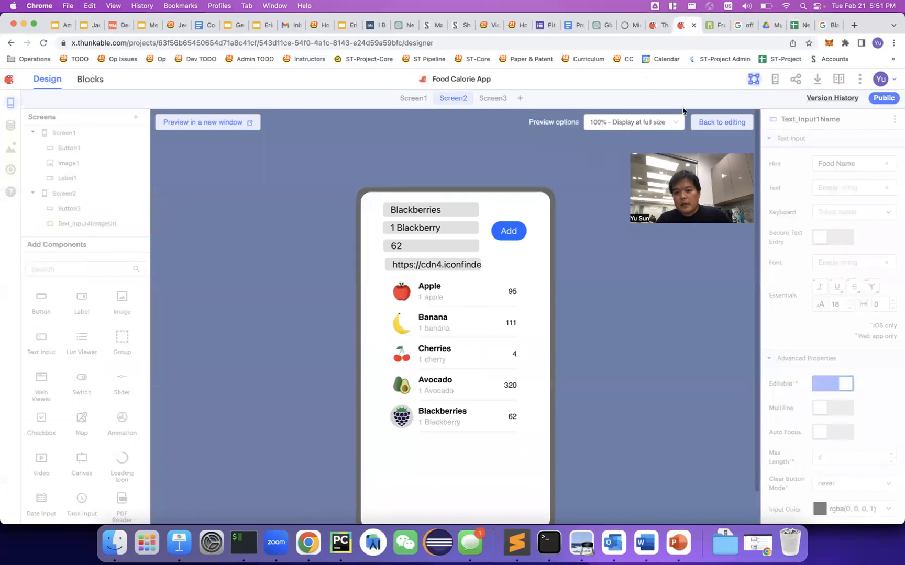
pyautogui.click(725, 122)
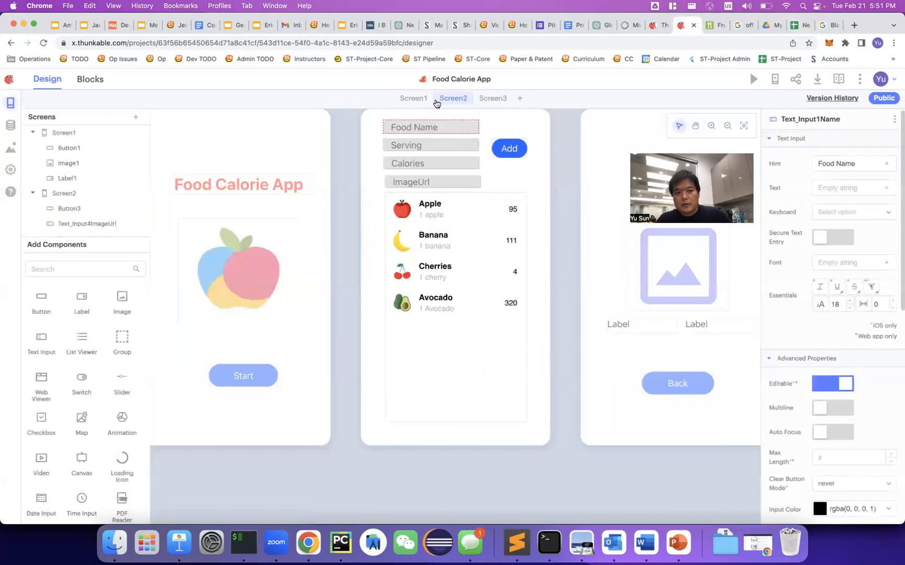
pyautogui.click(95, 81)
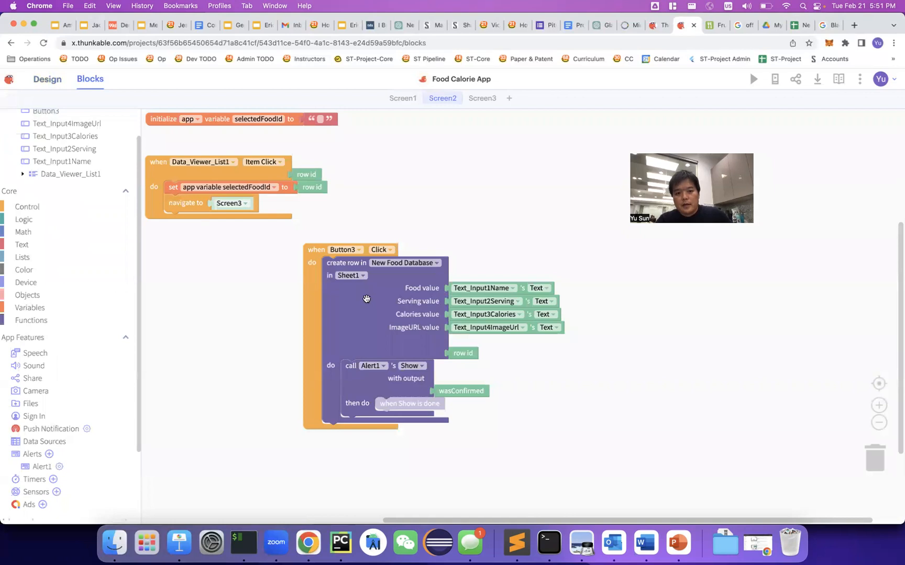
pyautogui.click(49, 441)
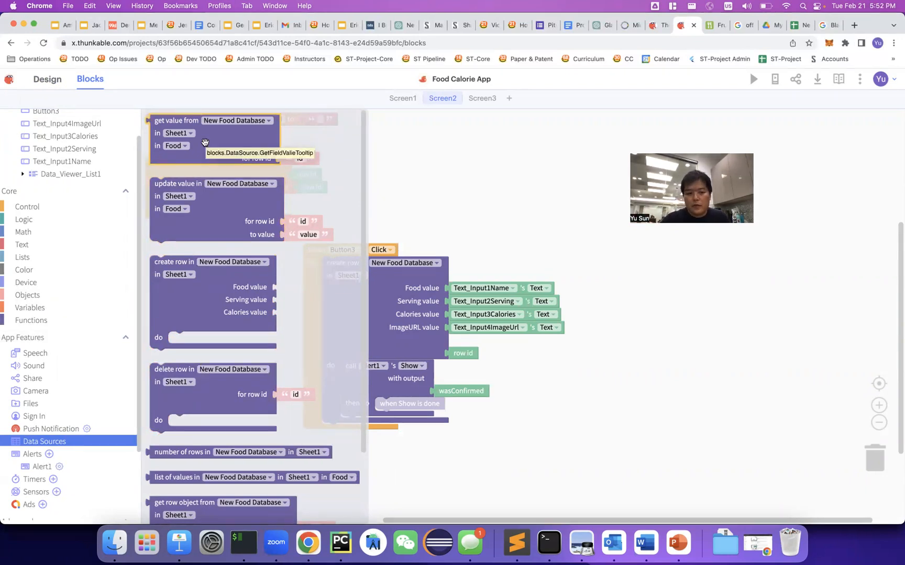
pyautogui.scroll(-3, 205, 142)
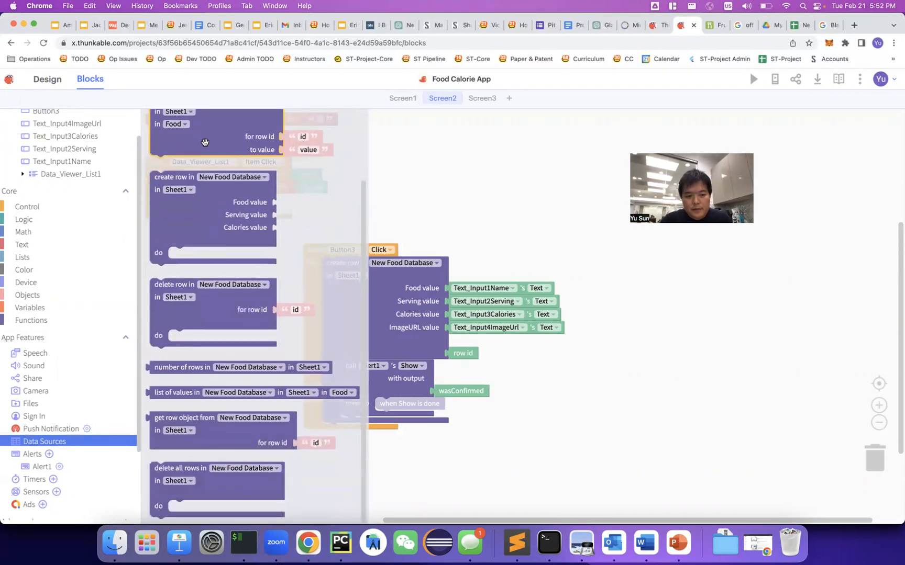
pyautogui.click(476, 219)
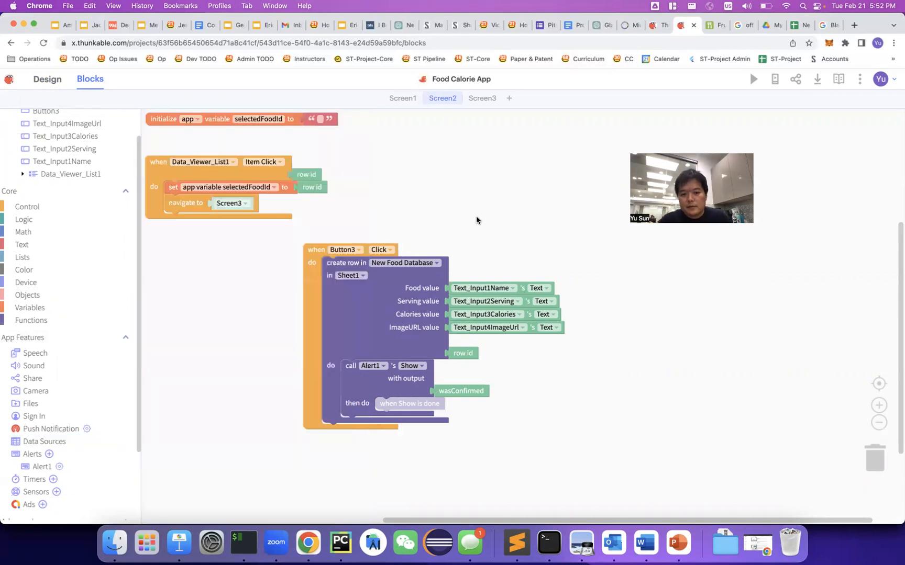
# Review Screen1's blocks and the design settings of Screen1, Screen2 and Data_Viewer_List1.
pyautogui.click(402, 99)
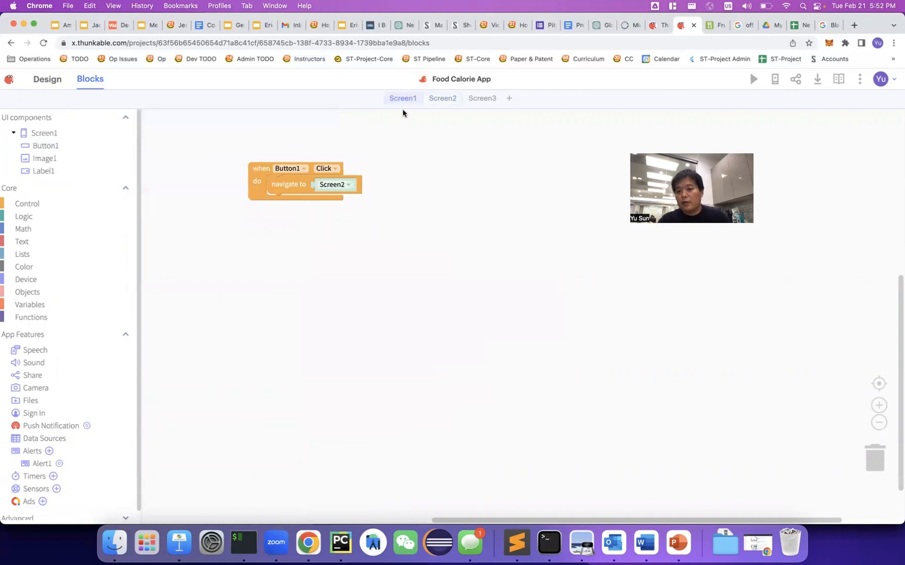
pyautogui.click(43, 79)
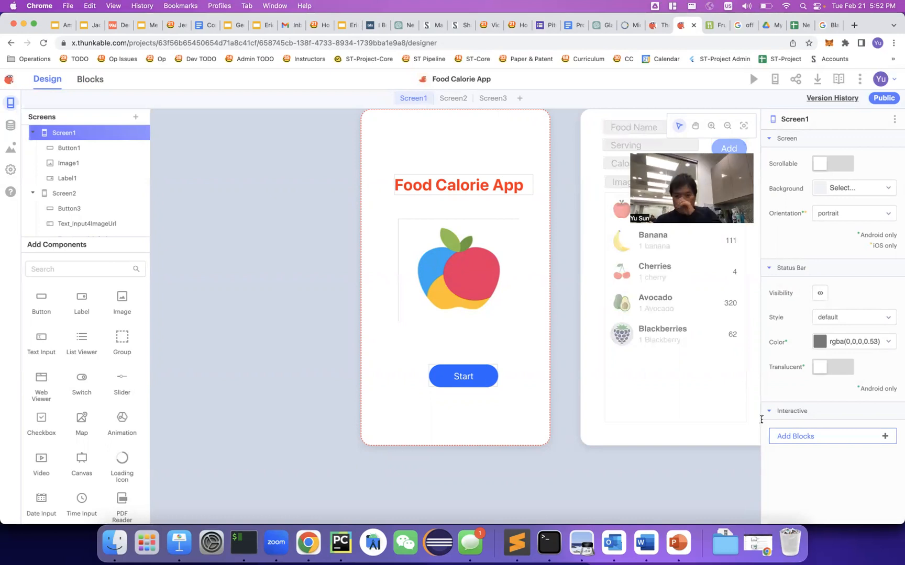
pyautogui.click(594, 416)
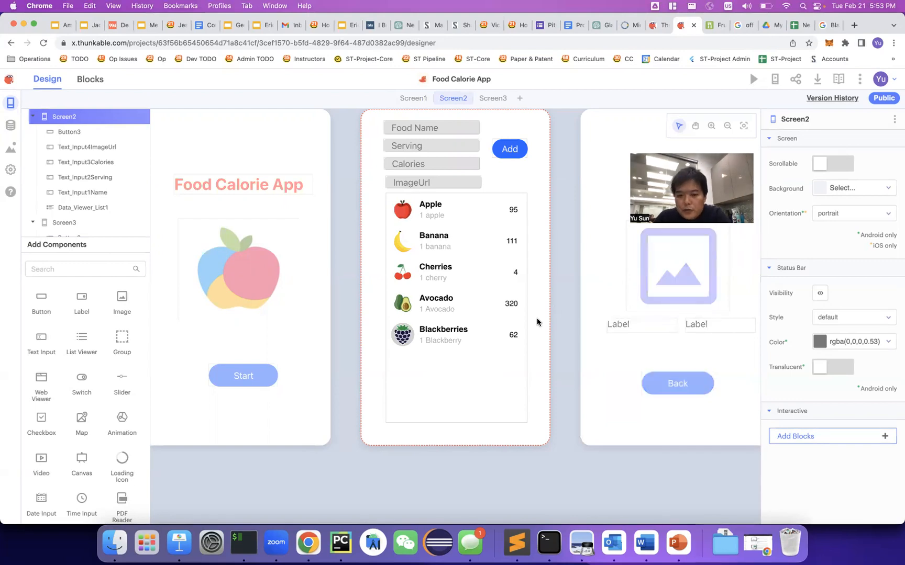
pyautogui.click(473, 367)
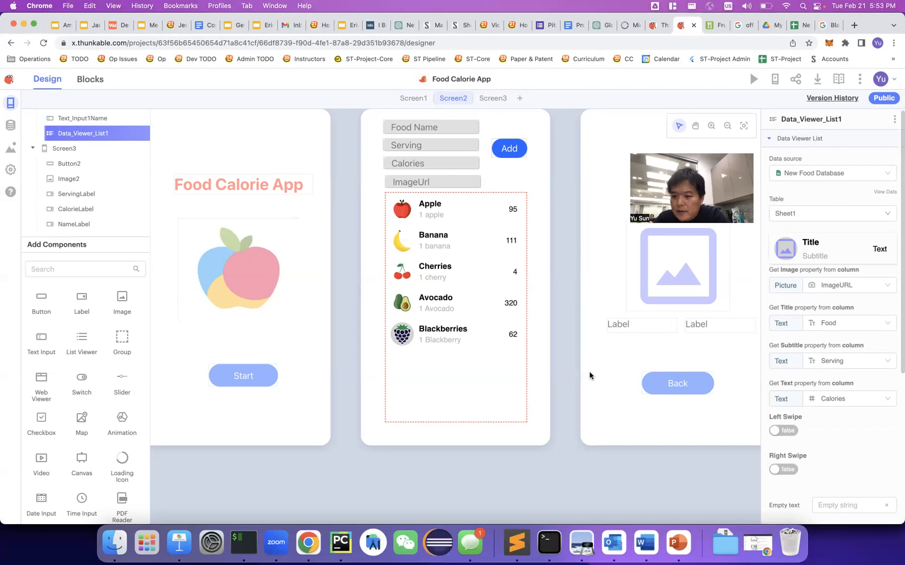
# Examine Data_Viewer_List1's data, swipe, layout and interaction settings and its component options.
pyautogui.scroll(-5, 843, 445)
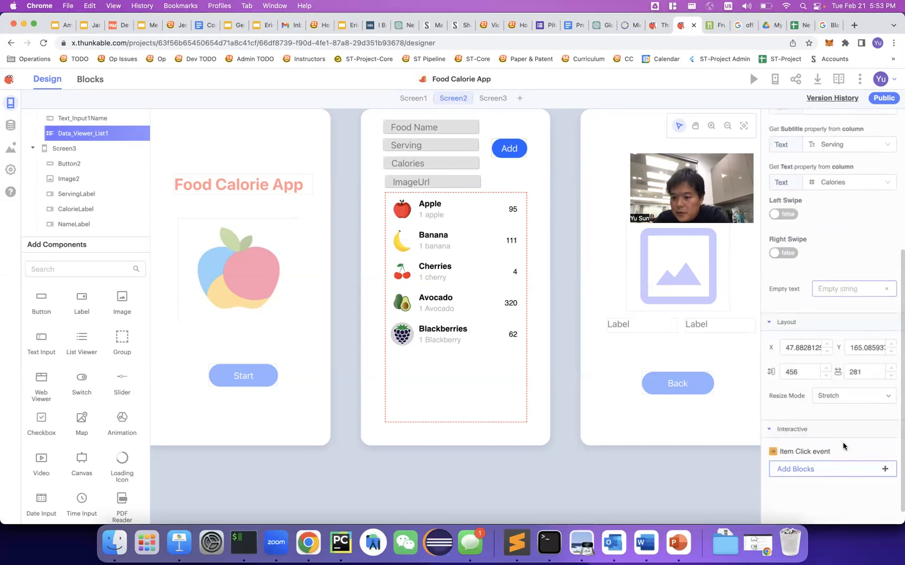
pyautogui.scroll(-1, 843, 446)
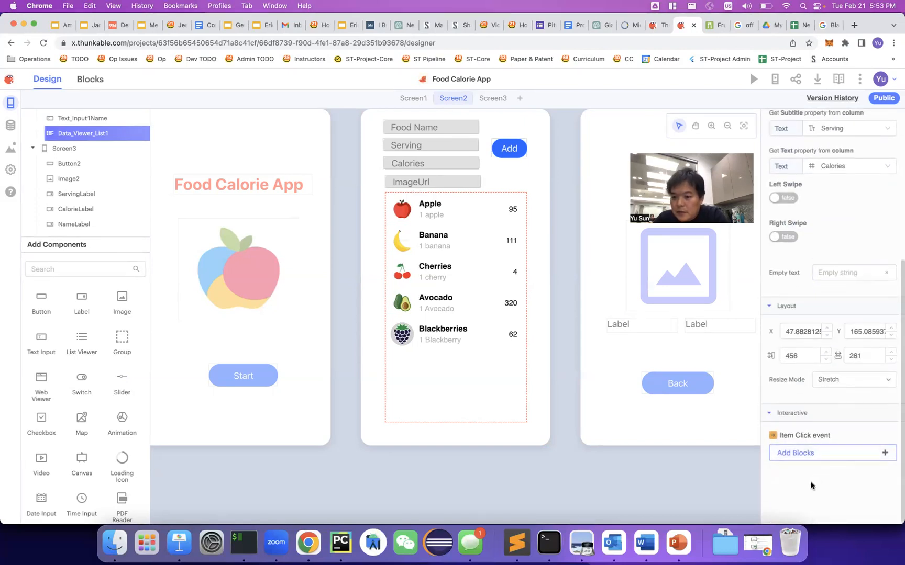
pyautogui.scroll(4, 811, 486)
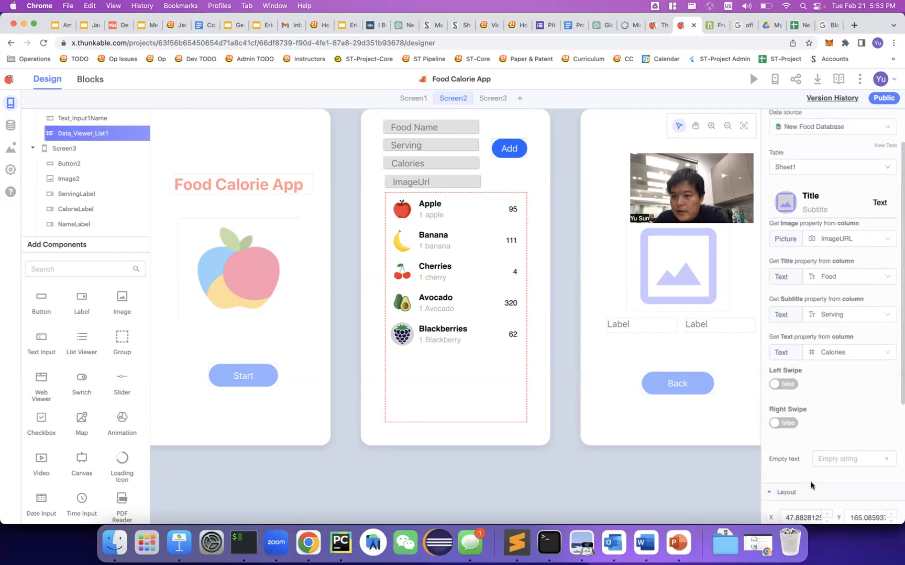
pyautogui.scroll(1, 811, 486)
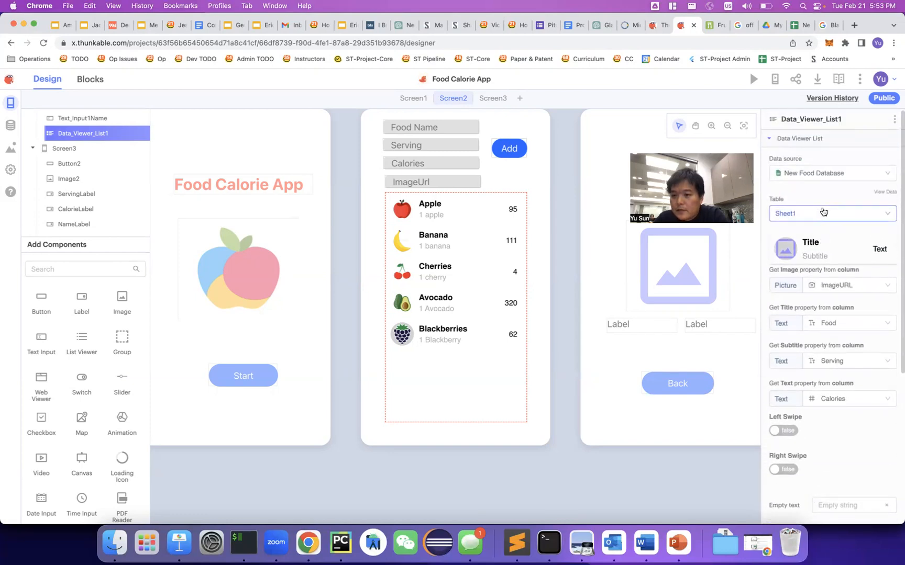
pyautogui.click(893, 120)
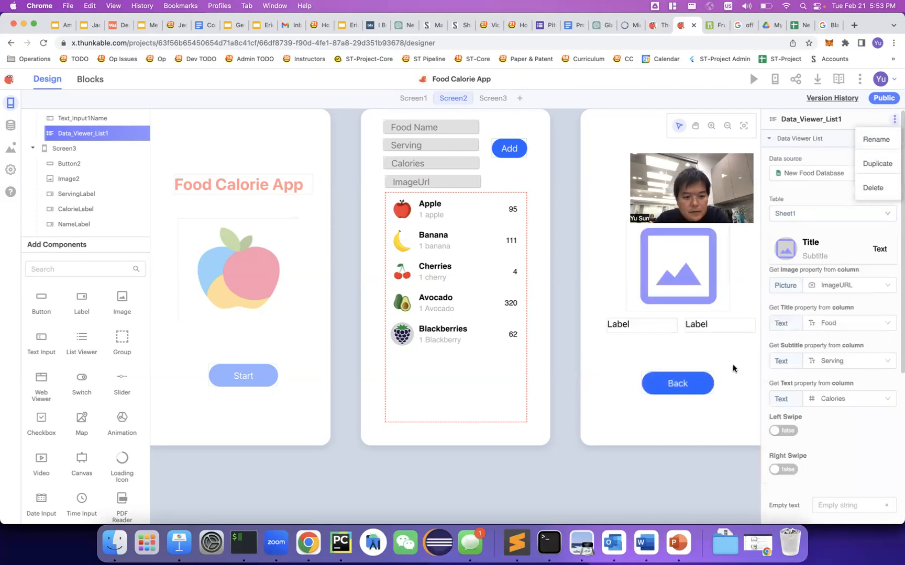
pyautogui.click(699, 479)
# Review the available data source blocks for New Food Database in Screen2's blocks.
pyautogui.click(90, 80)
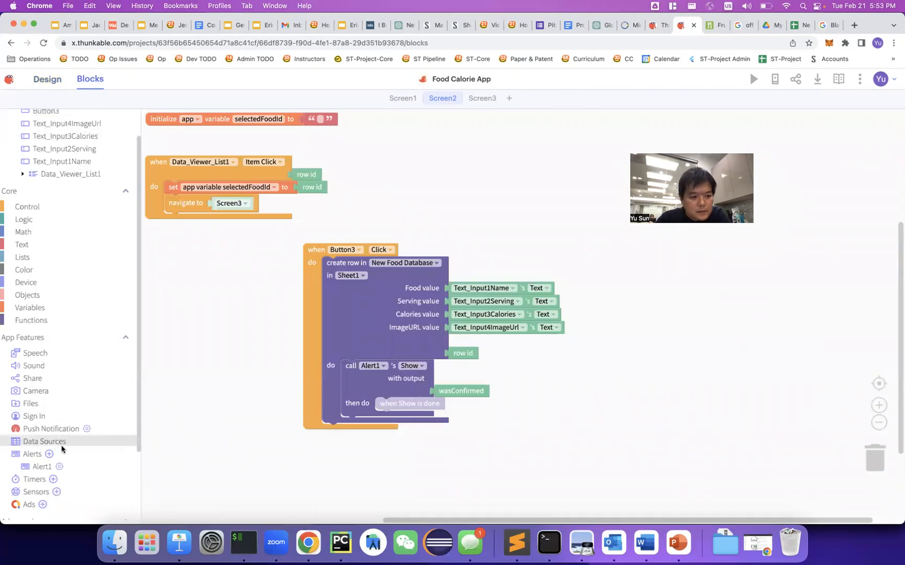
pyautogui.click(43, 443)
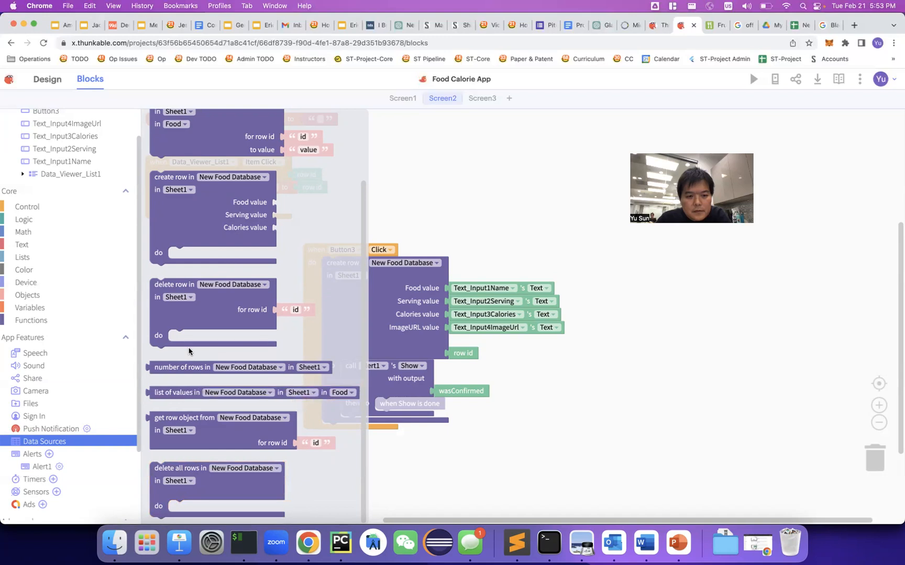
pyautogui.scroll(3, 223, 253)
pyautogui.scroll(-1, 222, 254)
pyautogui.scroll(1, 223, 254)
pyautogui.scroll(-1, 223, 254)
pyautogui.scroll(1, 223, 253)
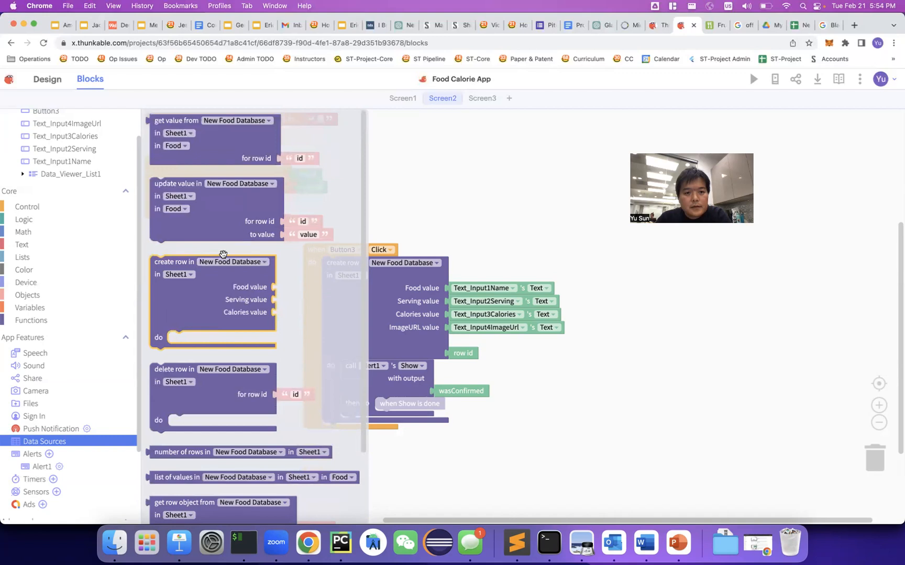
pyautogui.scroll(-1, 223, 253)
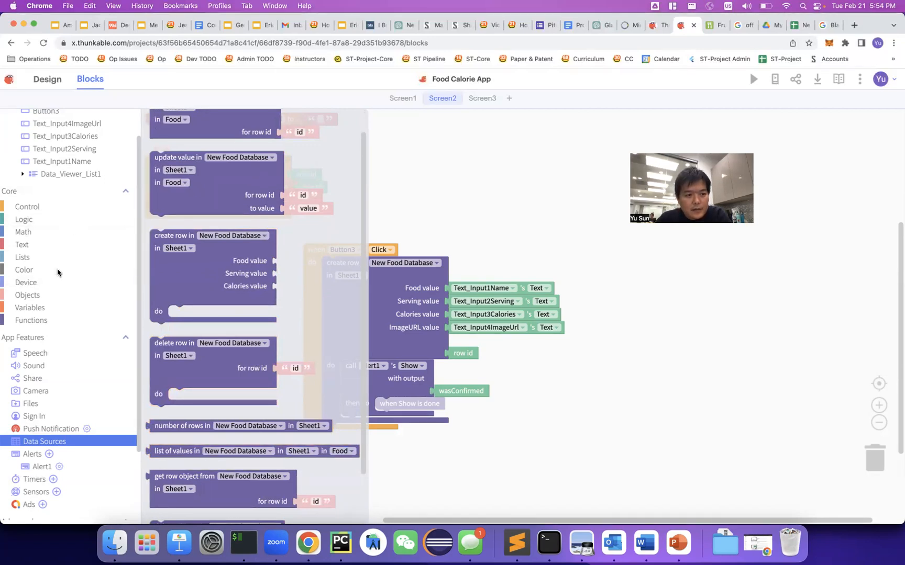
pyautogui.scroll(2, 56, 269)
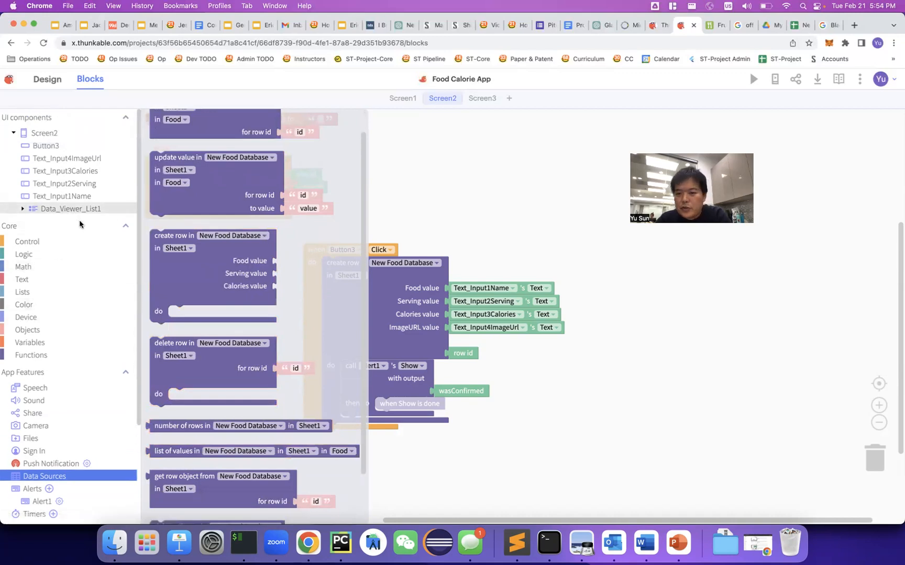
# Examine the event, call and property blocks available for Data_Viewer_List1.
pyautogui.click(61, 207)
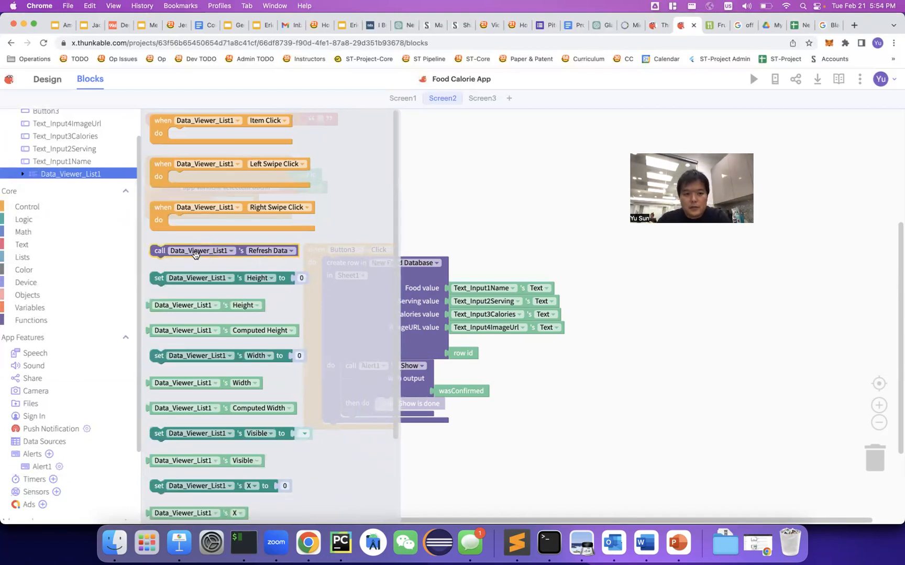
pyautogui.scroll(-1, 320, 258)
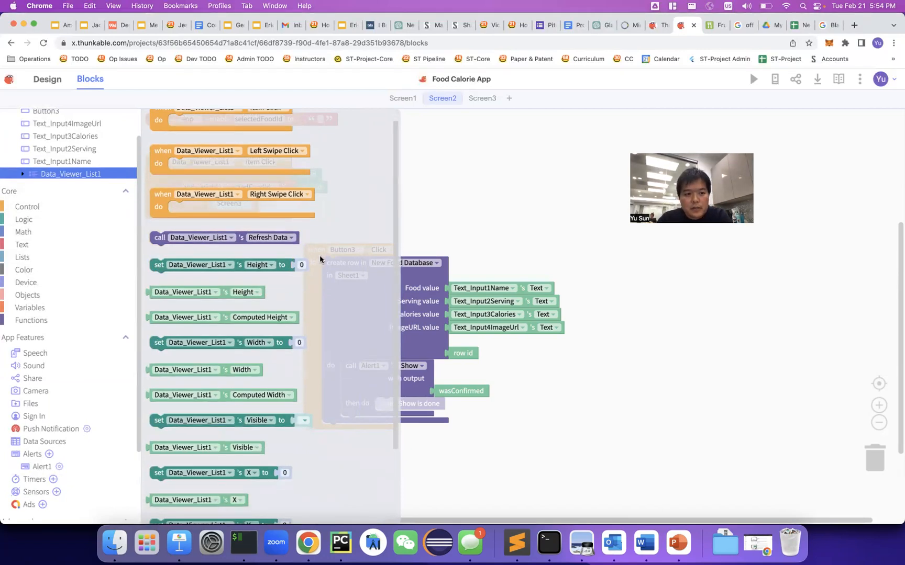
pyautogui.scroll(-5, 350, 322)
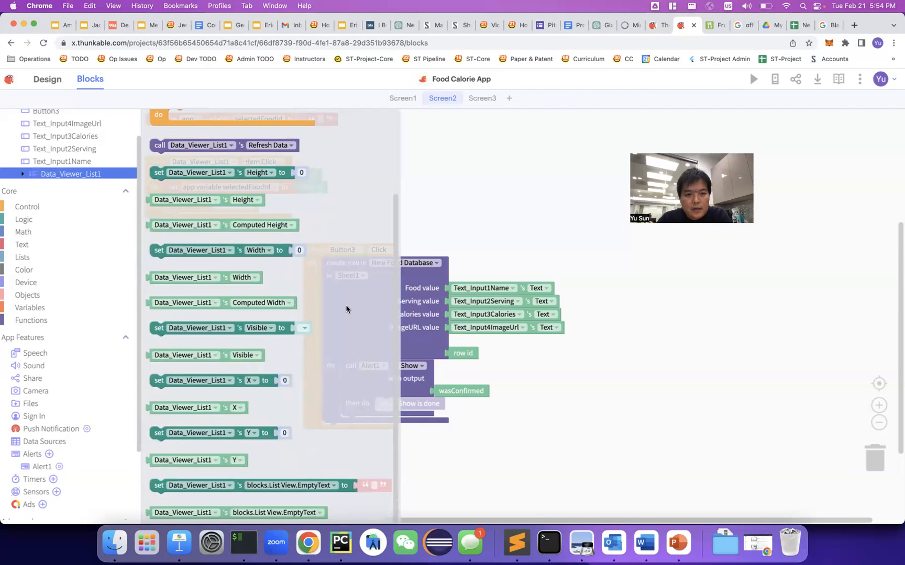
pyautogui.scroll(6, 346, 309)
pyautogui.scroll(-2, 346, 293)
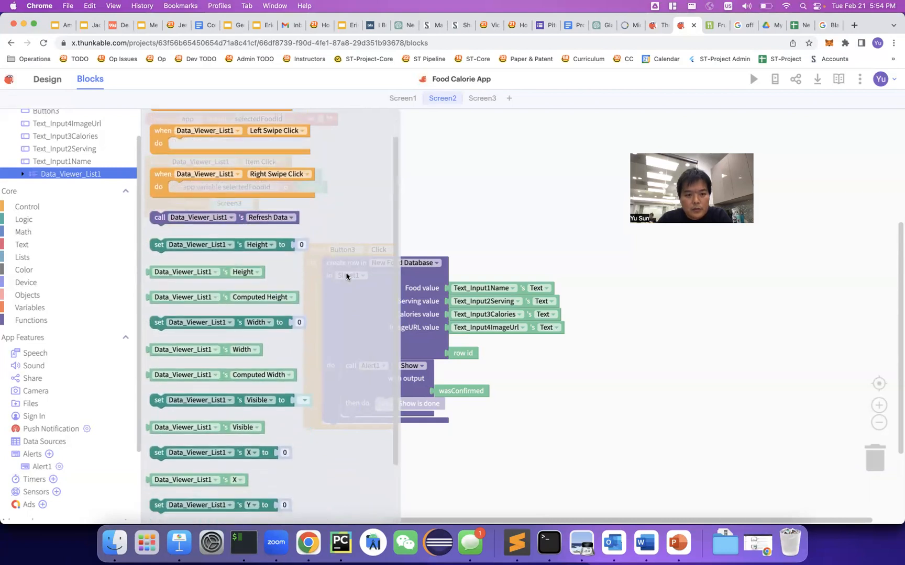
pyautogui.scroll(-4, 346, 276)
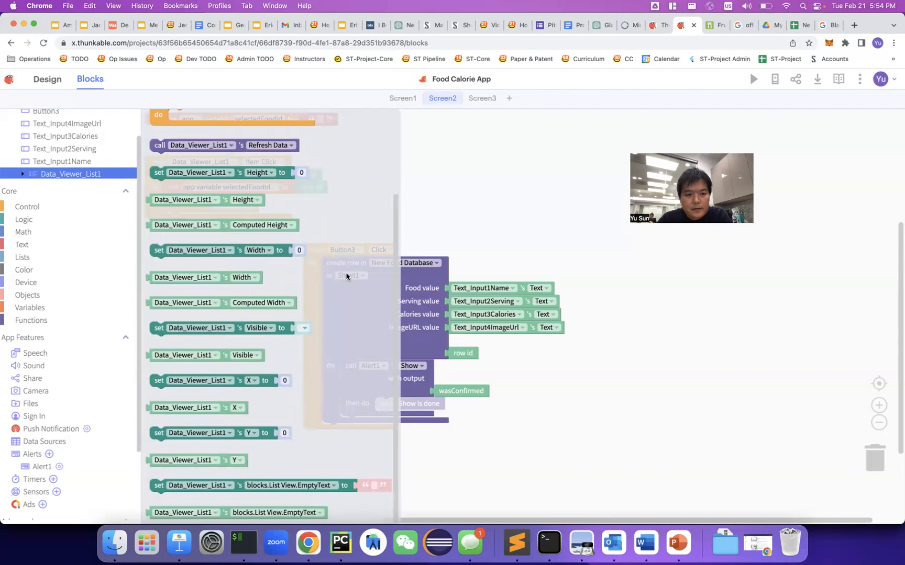
pyautogui.scroll(5, 346, 277)
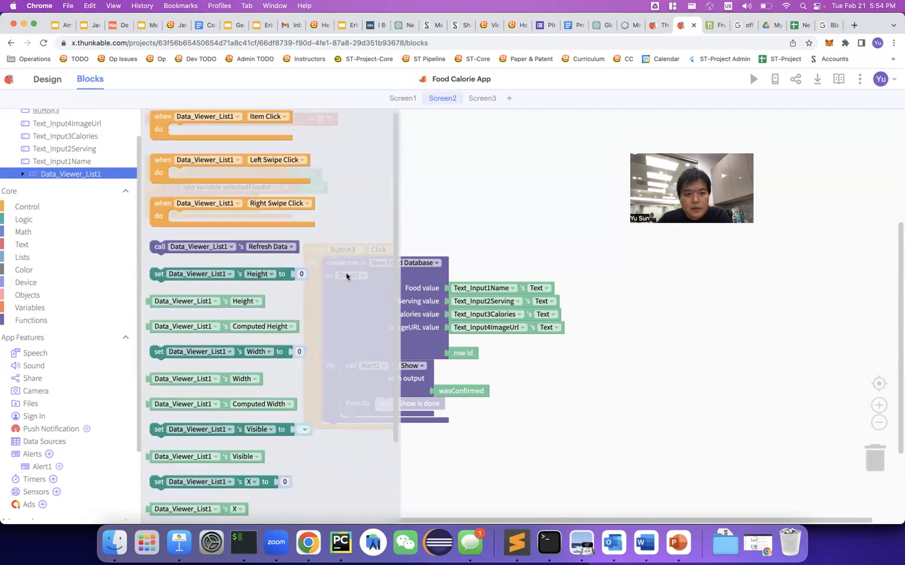
pyautogui.scroll(-2, 346, 276)
pyautogui.scroll(-4, 341, 315)
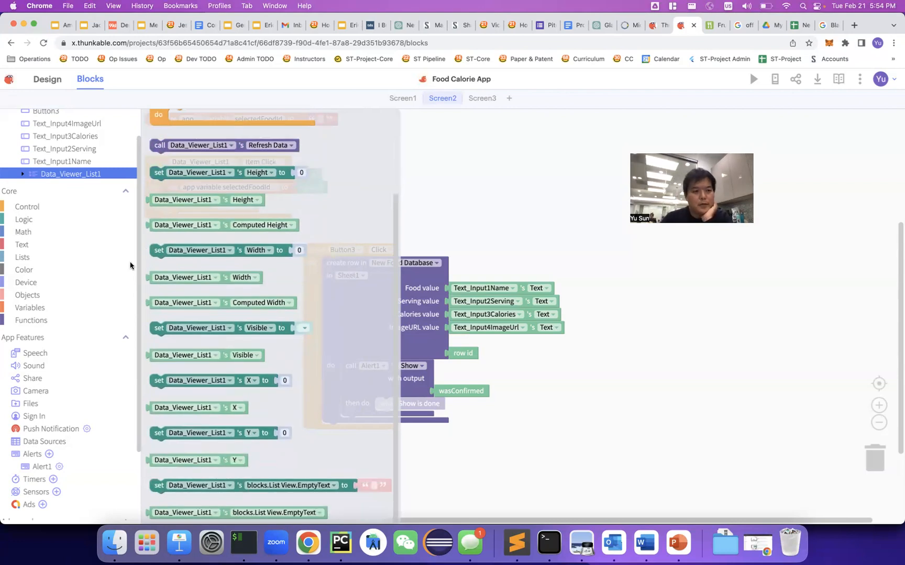
# Recheck the data source blocks for New Food Database and return to the screen design.
pyautogui.click(74, 442)
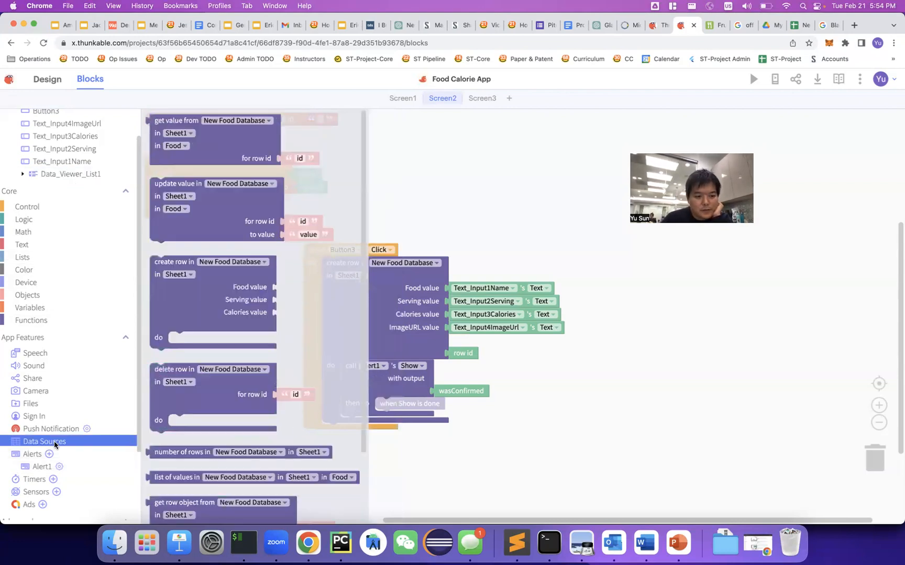
pyautogui.scroll(-5, 316, 352)
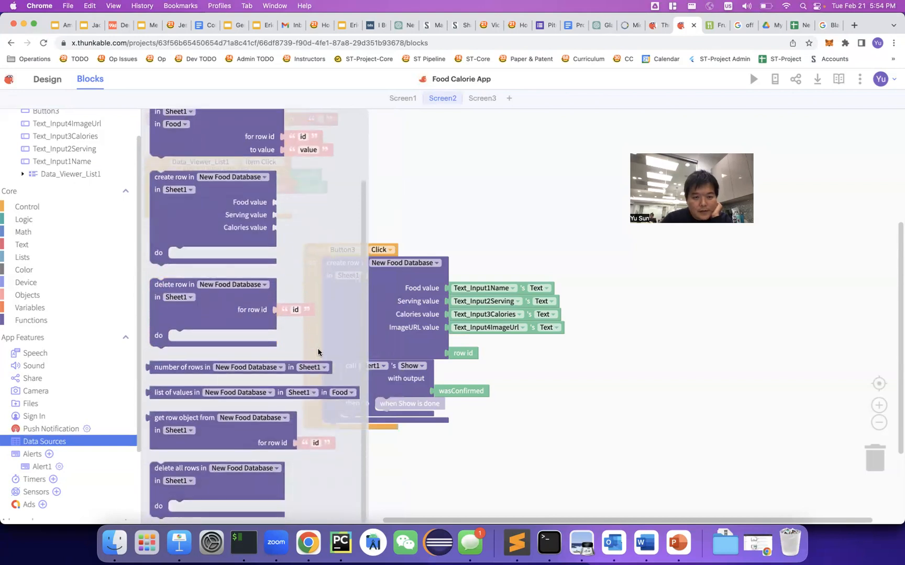
pyautogui.scroll(3, 318, 353)
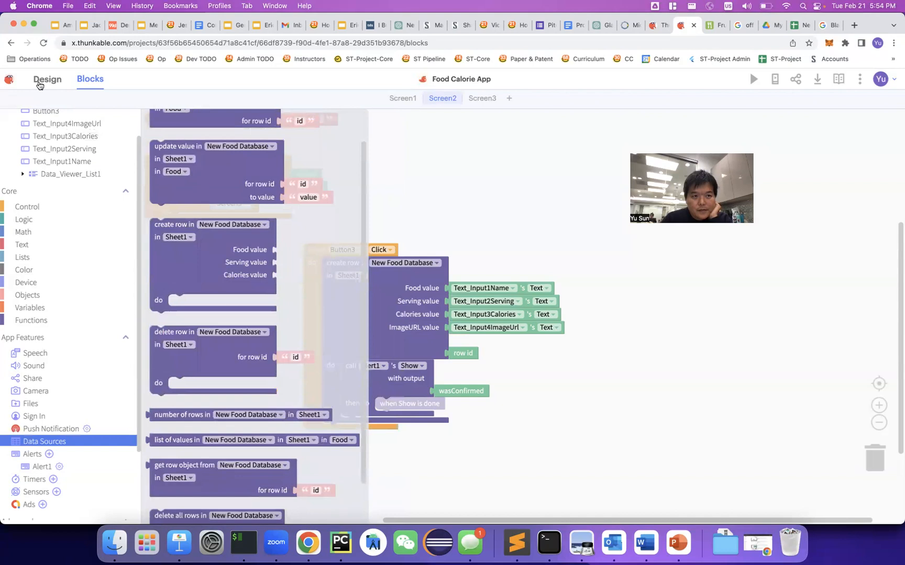
pyautogui.click(40, 83)
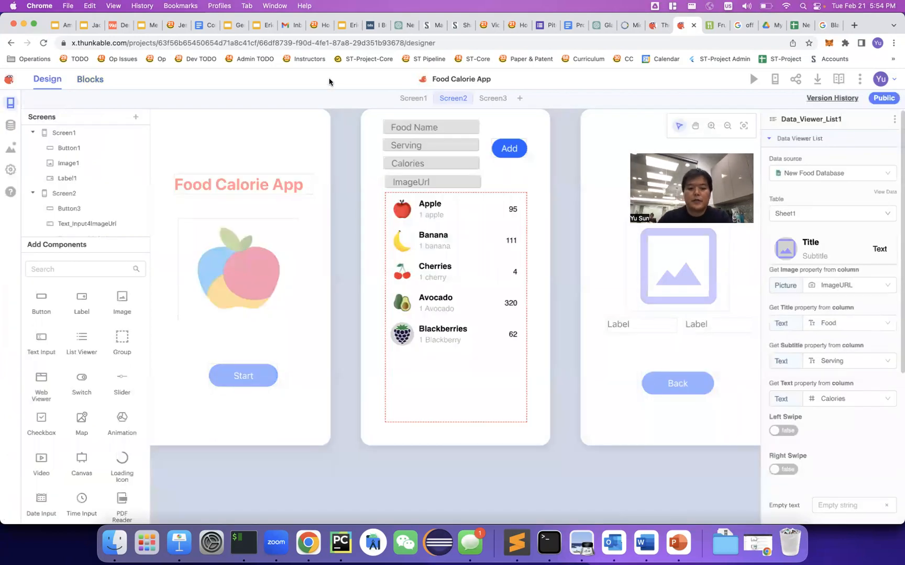
# Draft a web search for "thunkable list data viewer" in a new browser tab.
pyautogui.press('super+t')
pyautogui.write('thunkable')
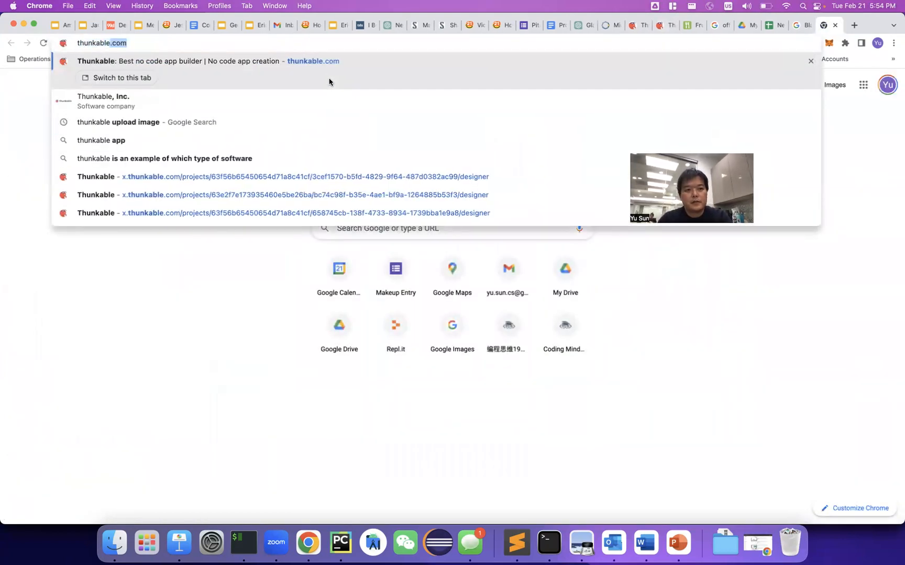
pyautogui.write(' listv')
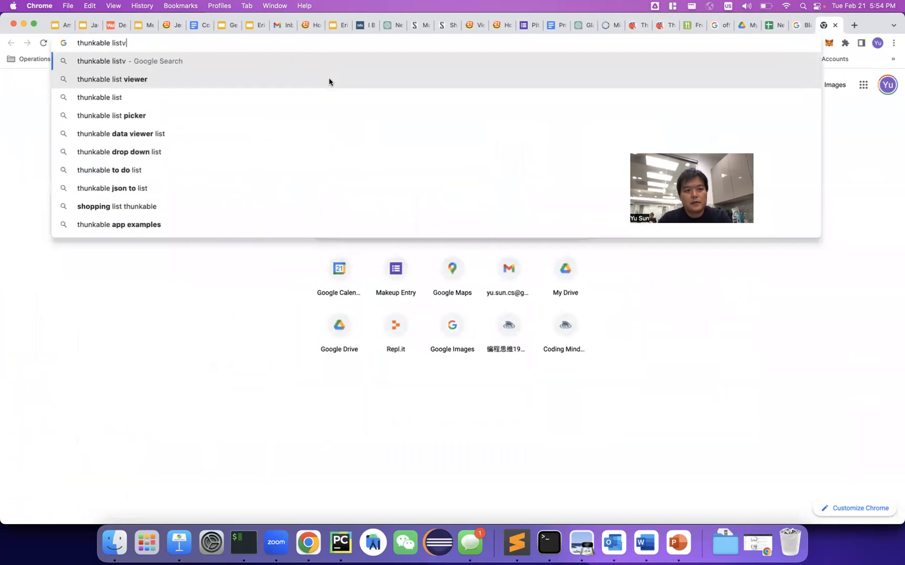
pyautogui.write('iewer')
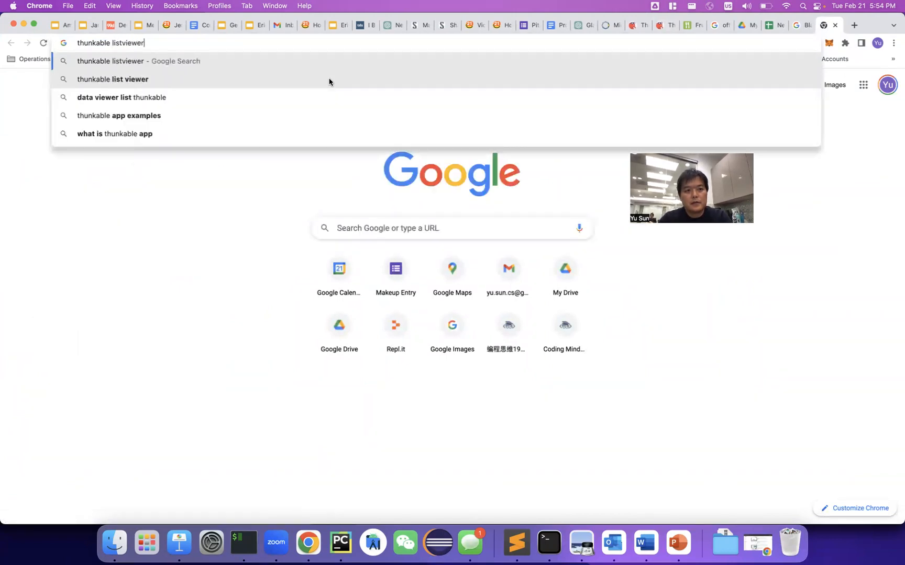
pyautogui.write(' data')
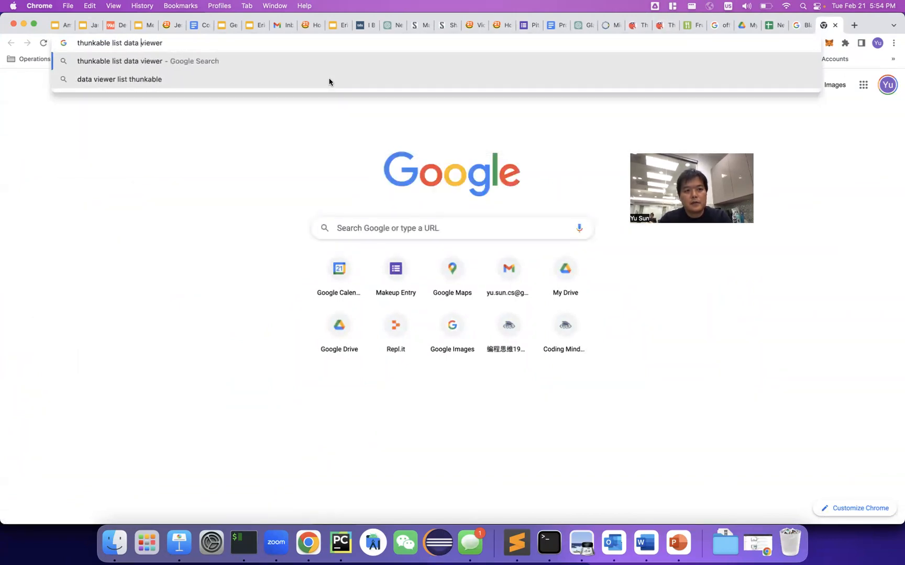
pyautogui.press('super+Tab')
pyautogui.press('super+Tab')
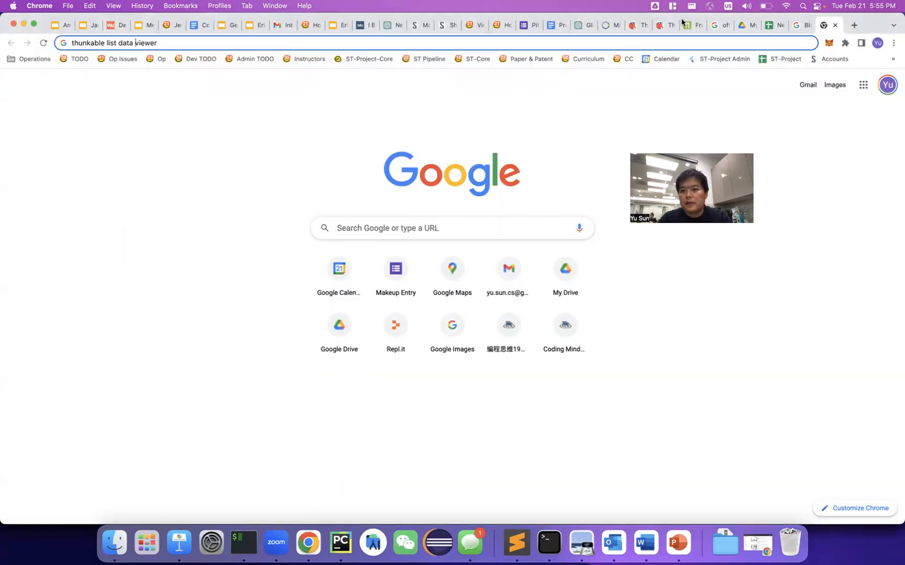
# Check the exact name of the data viewer component in the Thunkable design and return to the drafted search.
pyautogui.click(659, 25)
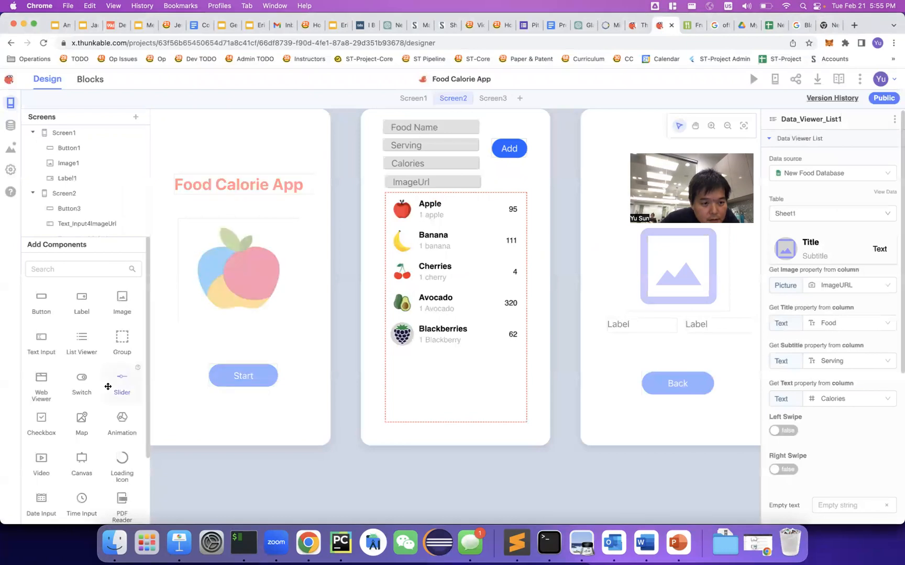
pyautogui.scroll(-3, 107, 386)
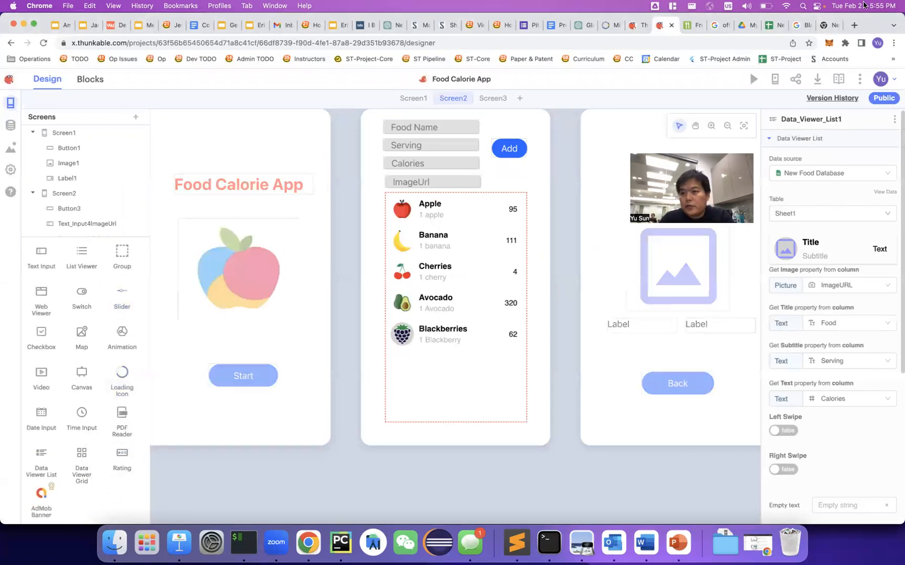
pyautogui.click(803, 25)
pyautogui.click(824, 25)
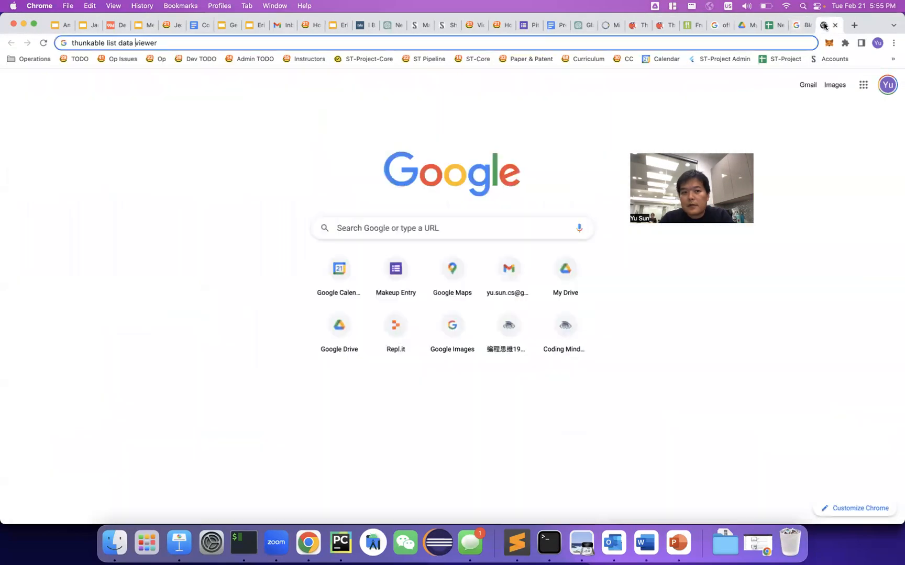
# Reword the query and search the web for "thunkable data viewer list filter data".
pyautogui.hotkey('alt', 'shift', 'Left')
pyautogui.press('super+x')
pyautogui.press('super+Right')
pyautogui.press('super+v')
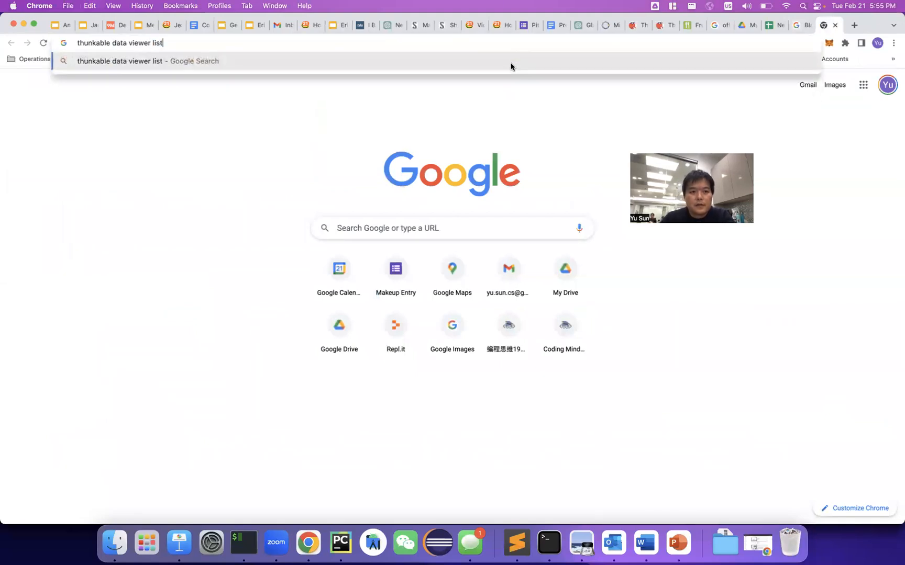
pyautogui.write('filter')
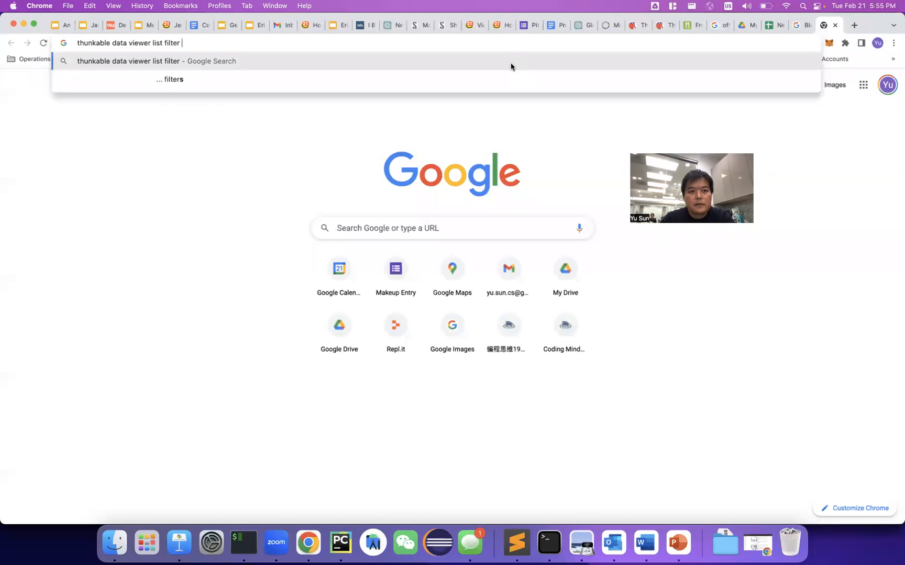
pyautogui.write(' data')
pyautogui.press('Return')
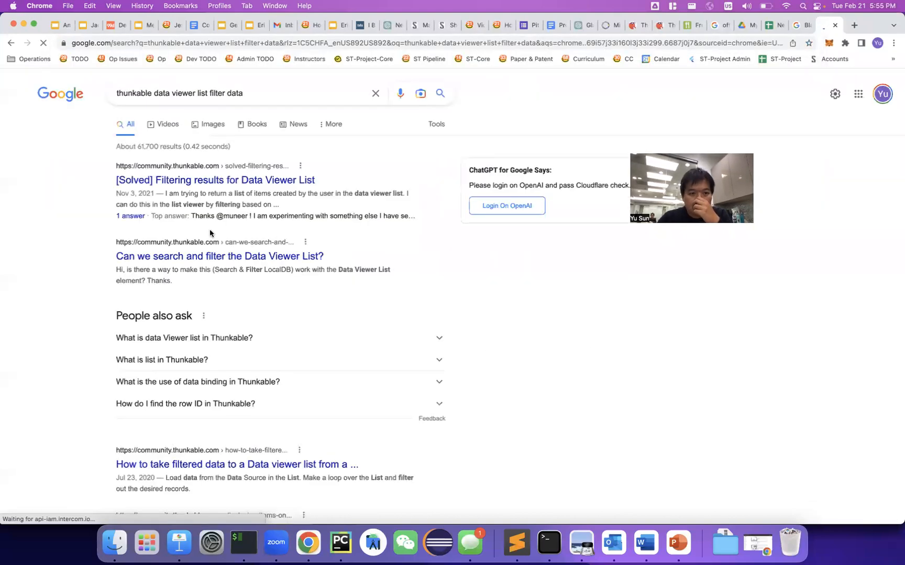
# Open the "[Solved] Filtering results for Data Viewer List" community thread and read its solution and replies.
pyautogui.click(204, 183)
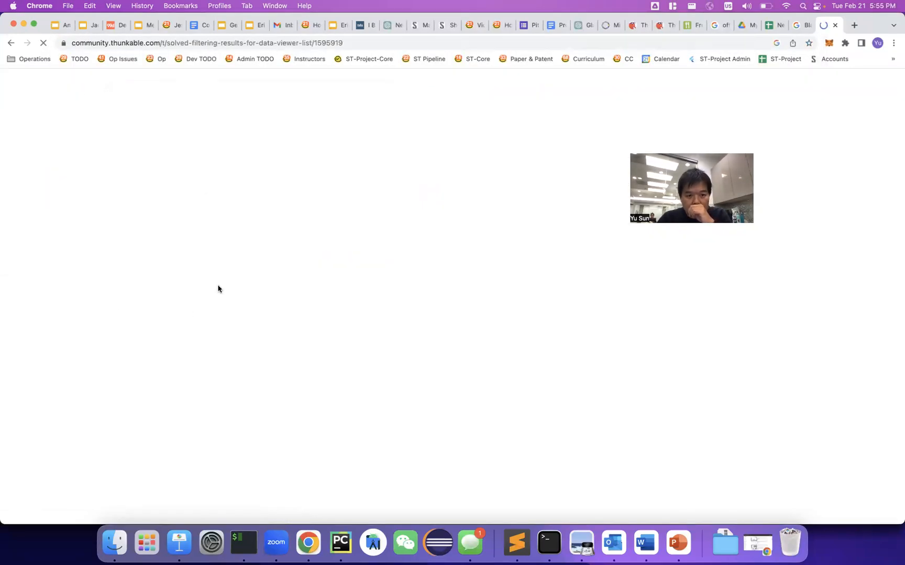
pyautogui.scroll(-3, 267, 350)
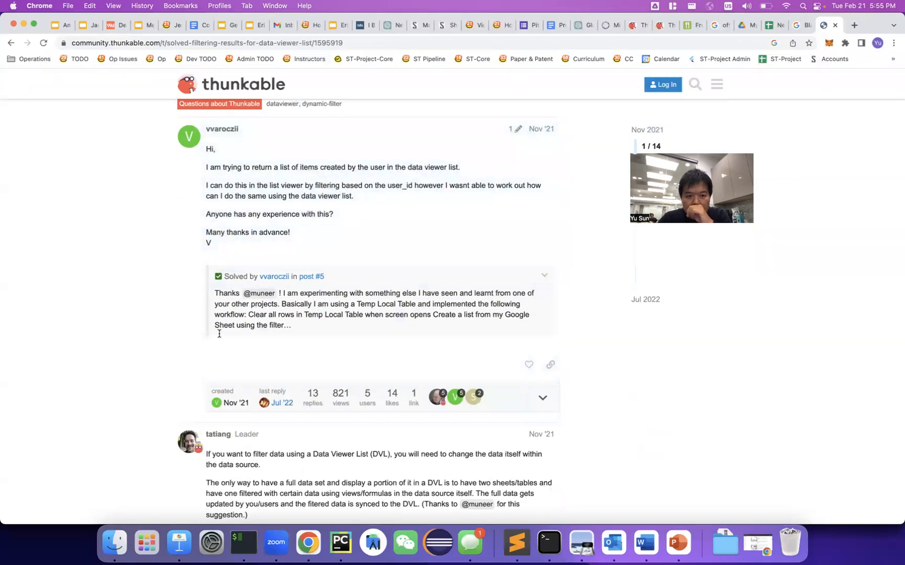
pyautogui.scroll(-3, 171, 339)
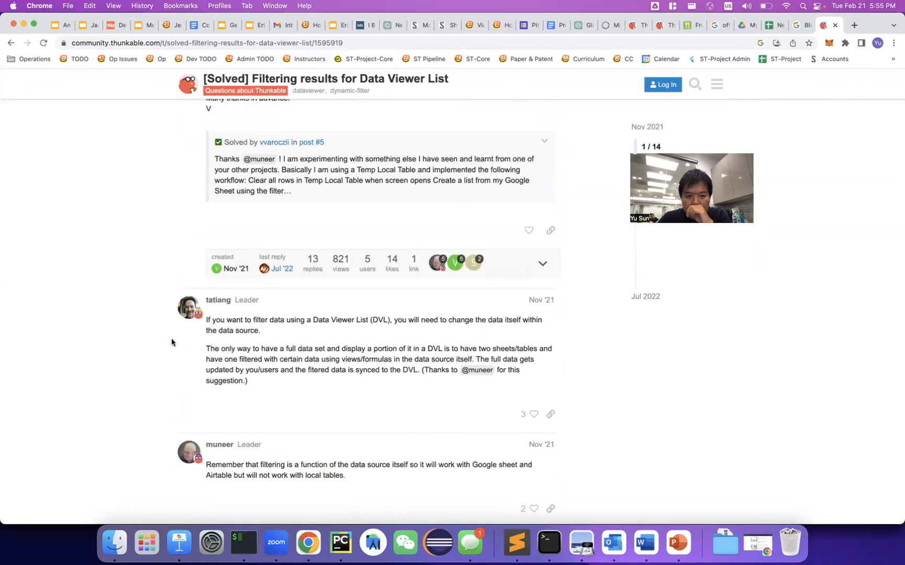
# Read the thread's replies about filtering at the data source and the accepted temporary local table workflow for the Data Viewer List.
pyautogui.scroll(-1, 171, 343)
pyautogui.scroll(-1, 230, 350)
pyautogui.scroll(-1, 230, 350)
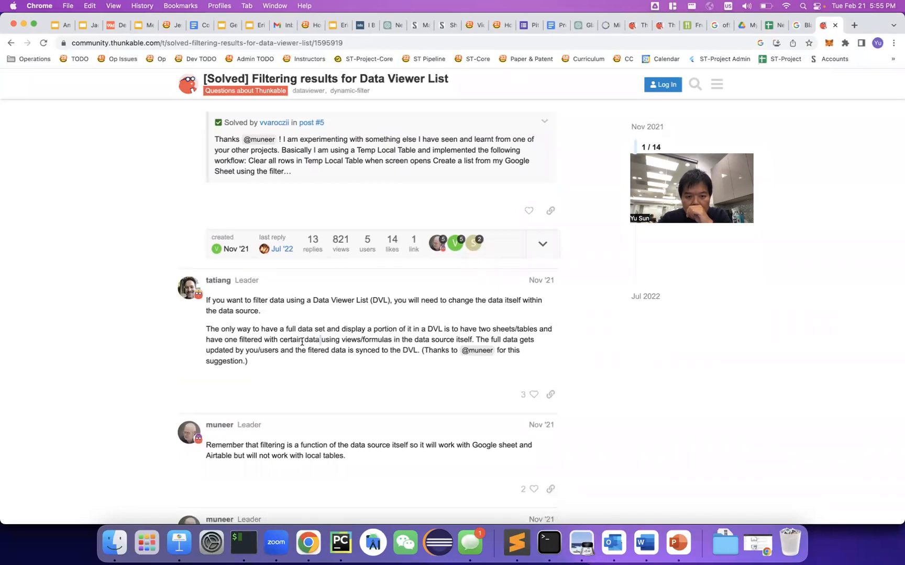
pyautogui.scroll(-1, 302, 342)
pyautogui.scroll(-1, 302, 342)
pyautogui.scroll(-5, 302, 343)
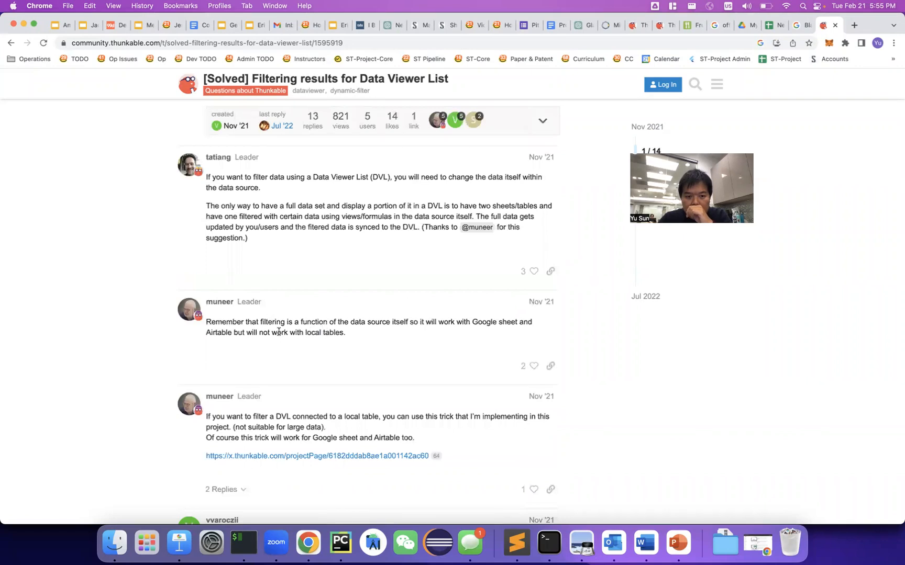
pyautogui.scroll(-4, 278, 332)
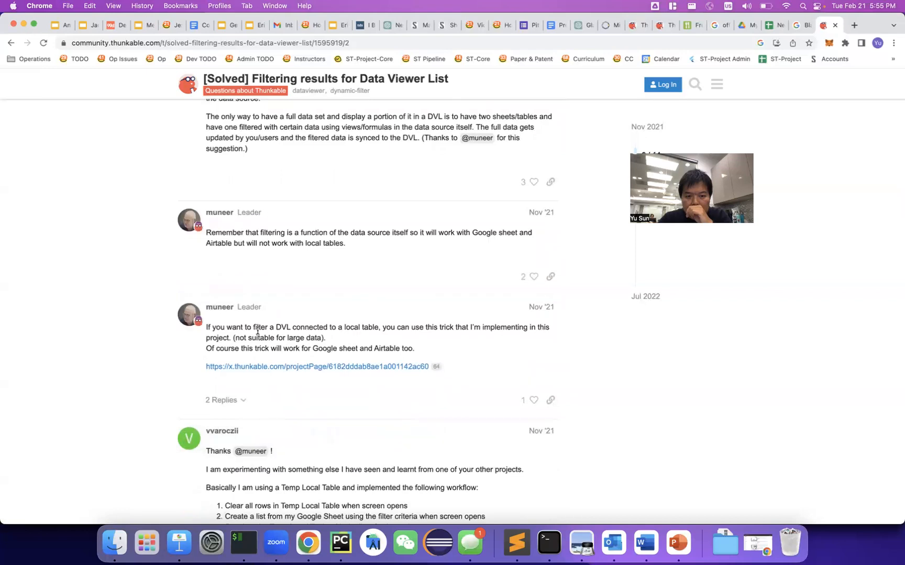
pyautogui.scroll(-3, 257, 331)
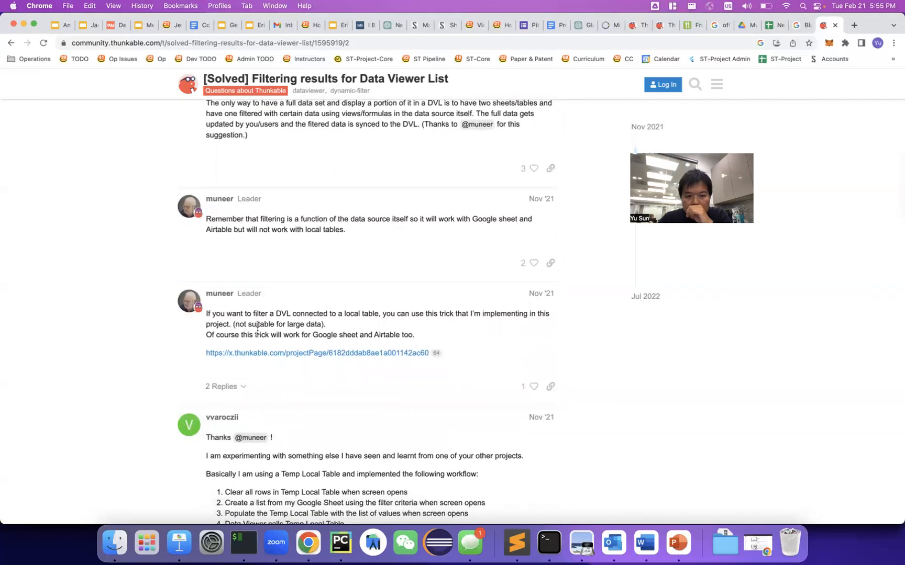
pyautogui.scroll(-3, 257, 333)
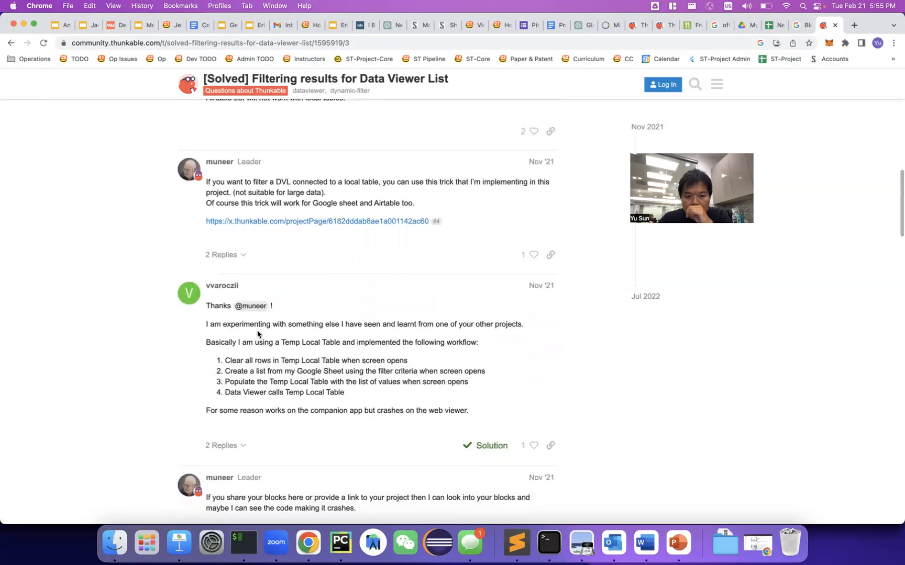
pyautogui.scroll(-2, 258, 332)
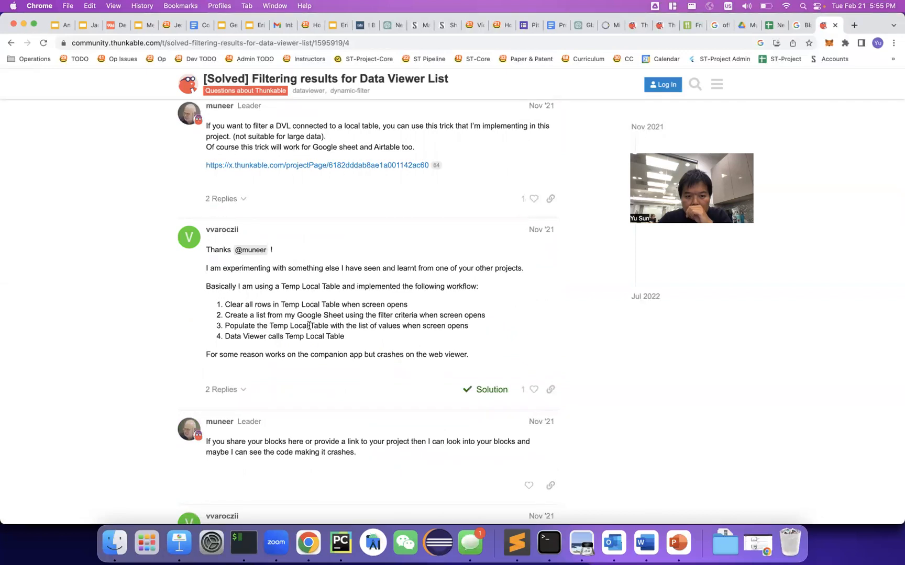
pyautogui.doubleClick(380, 315)
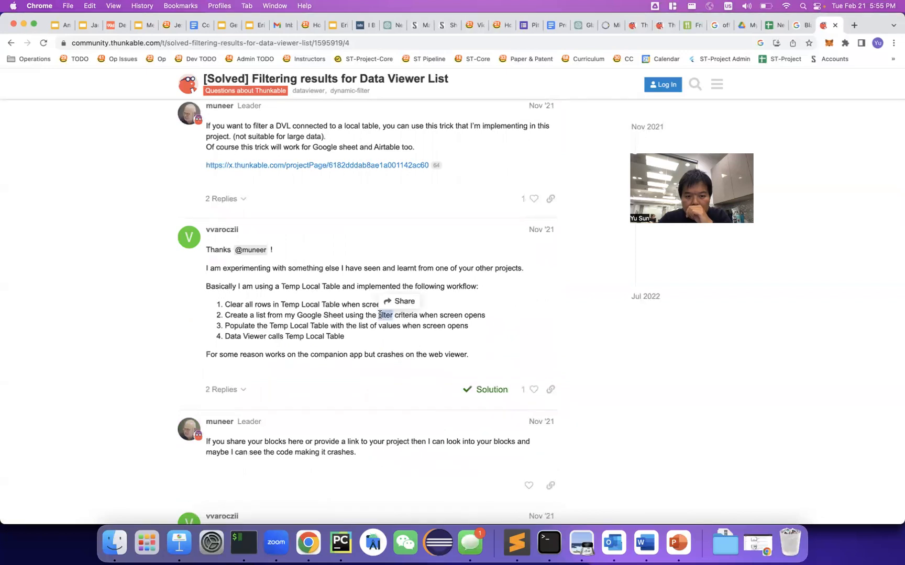
pyautogui.click(309, 324)
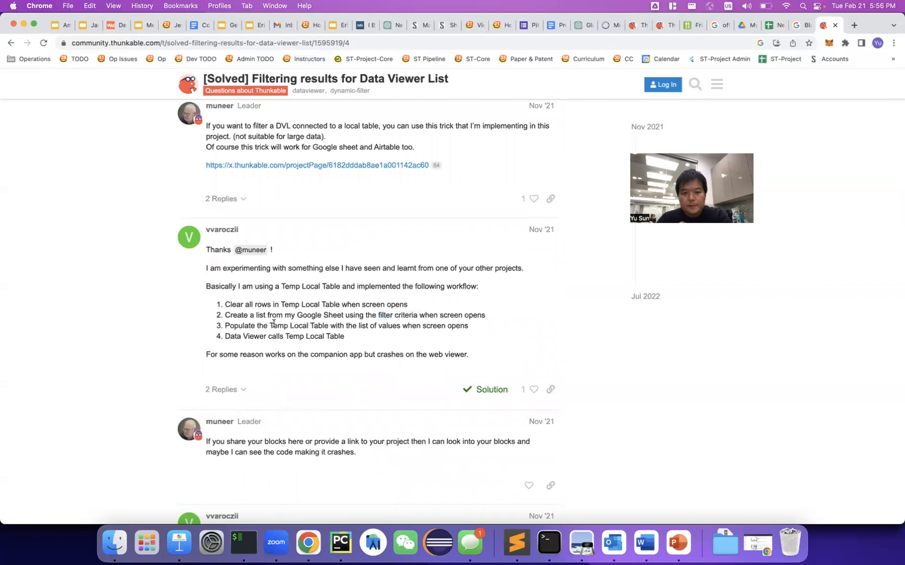
# Read the follow-up replies below the accepted solution about the crashing blocks and the duplicated screen.
pyautogui.scroll(-1, 274, 325)
pyautogui.scroll(-1, 274, 325)
pyautogui.scroll(-5, 274, 327)
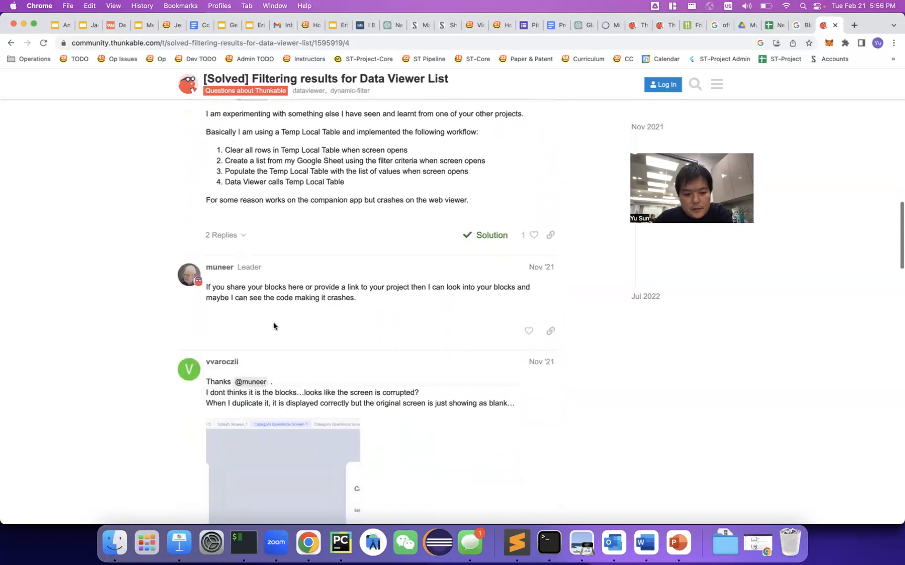
pyautogui.scroll(-7, 274, 326)
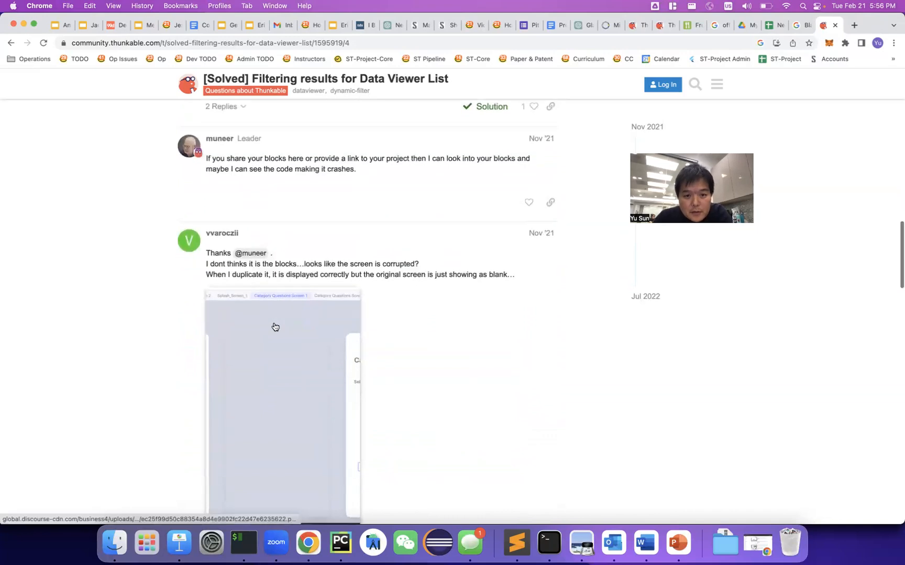
pyautogui.scroll(-4, 273, 326)
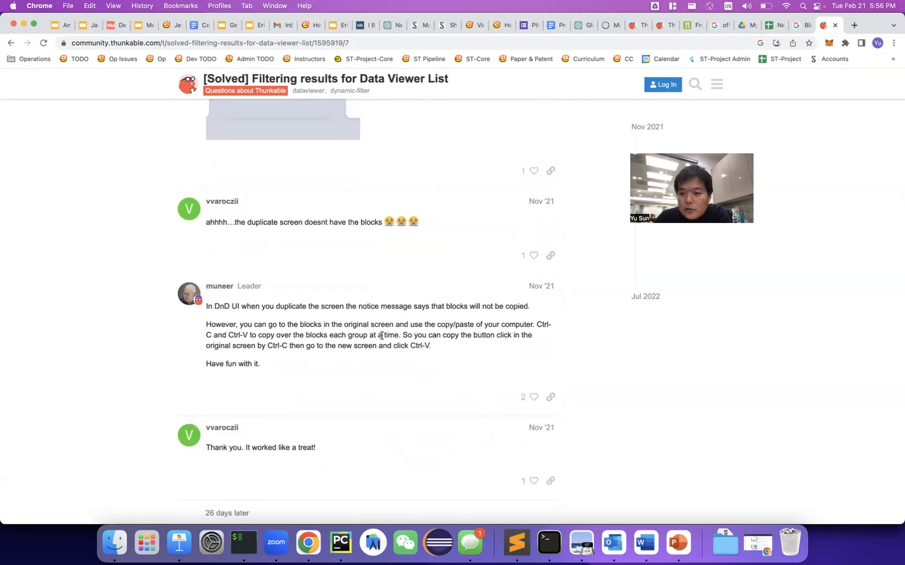
# Check the New Food Database spreadsheet, and return to the community thread to examine the posted screenshot of filtering blocks.
pyautogui.click(773, 24)
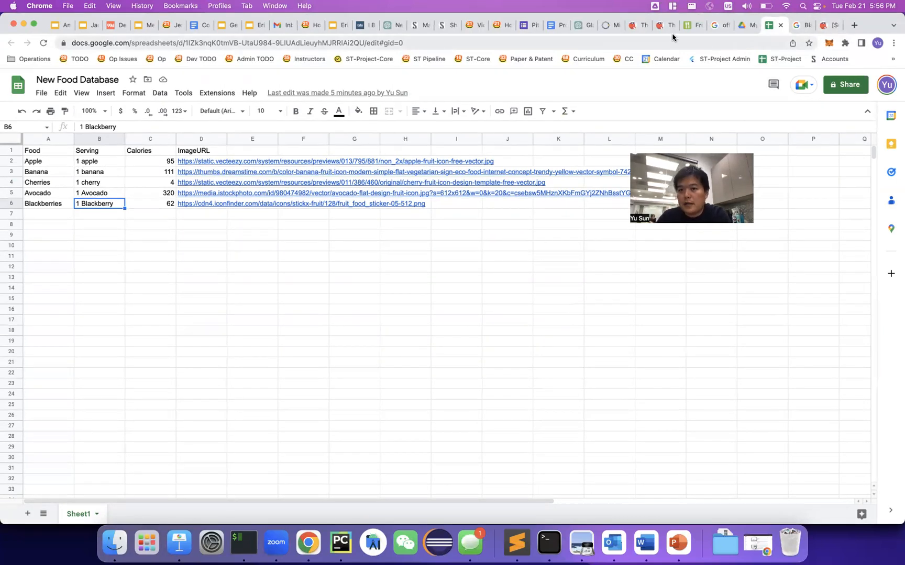
pyautogui.click(828, 25)
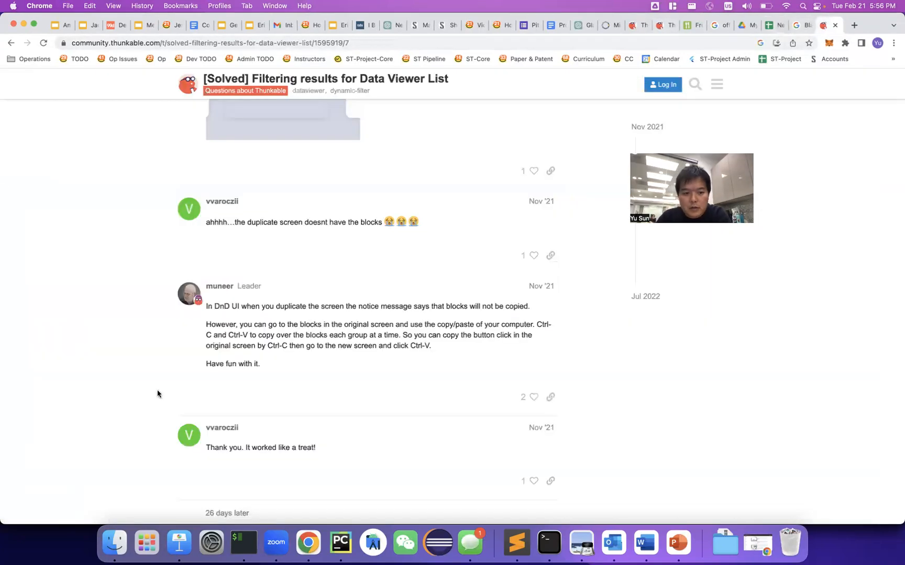
pyautogui.scroll(-1, 163, 380)
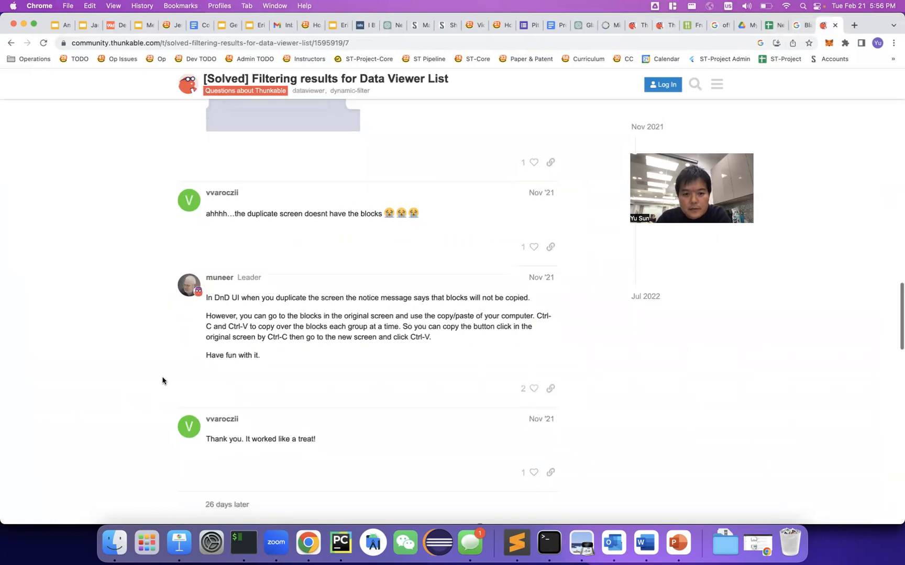
pyautogui.scroll(-10, 165, 338)
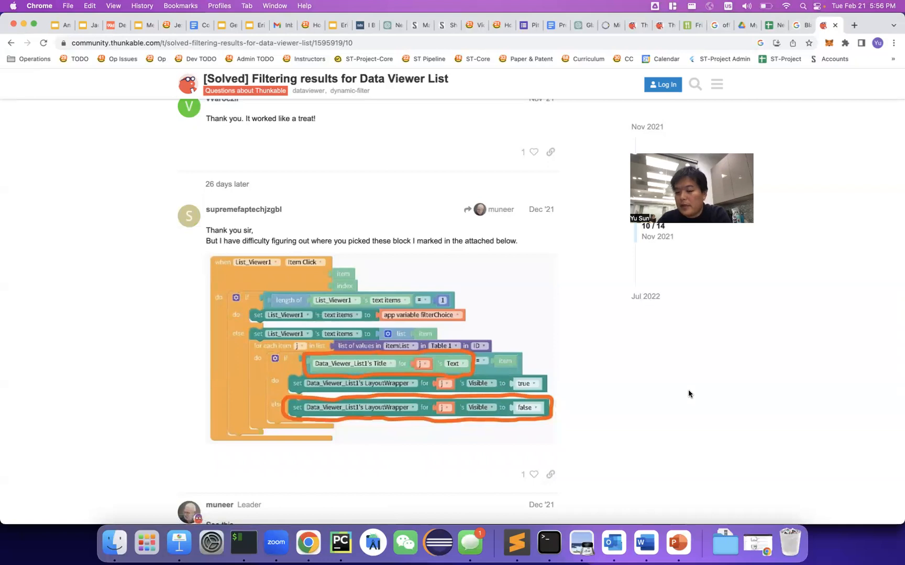
pyautogui.scroll(4, 623, 325)
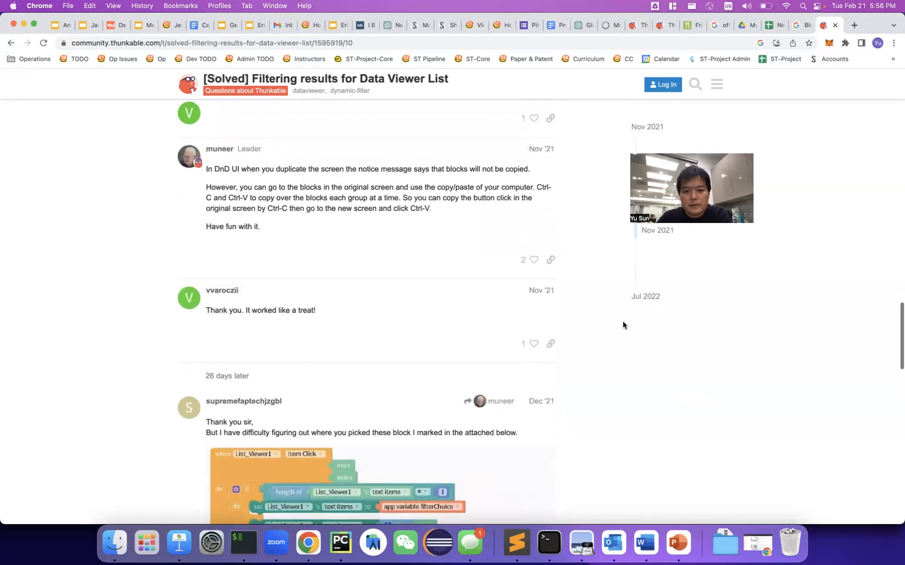
pyautogui.scroll(6, 622, 321)
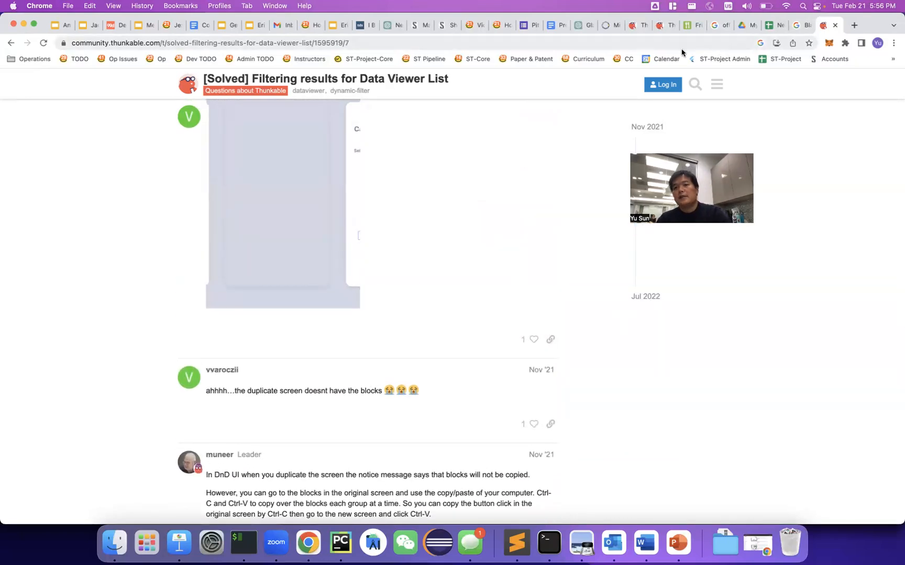
# Switch back to the Food Calorie App design in Thunkable and select Screen2.
pyautogui.click(661, 25)
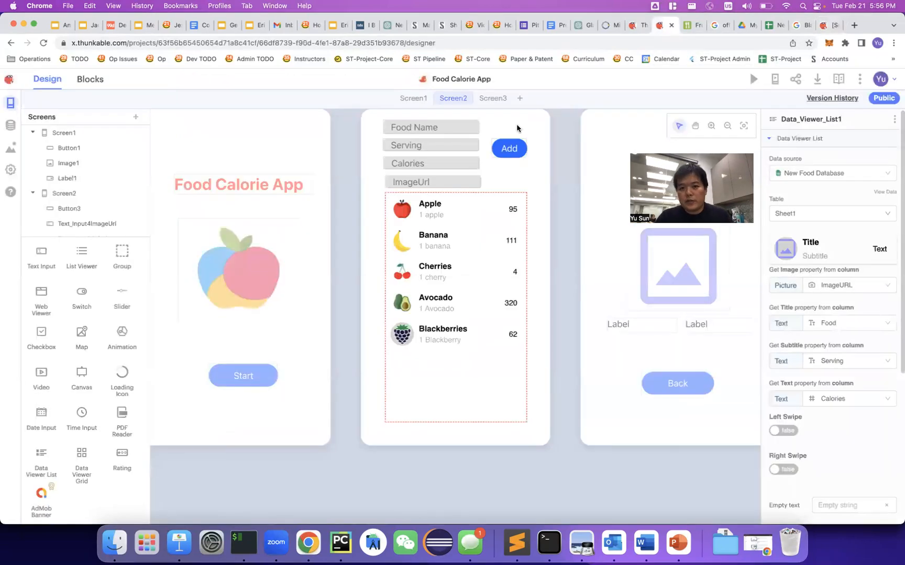
pyautogui.click(540, 231)
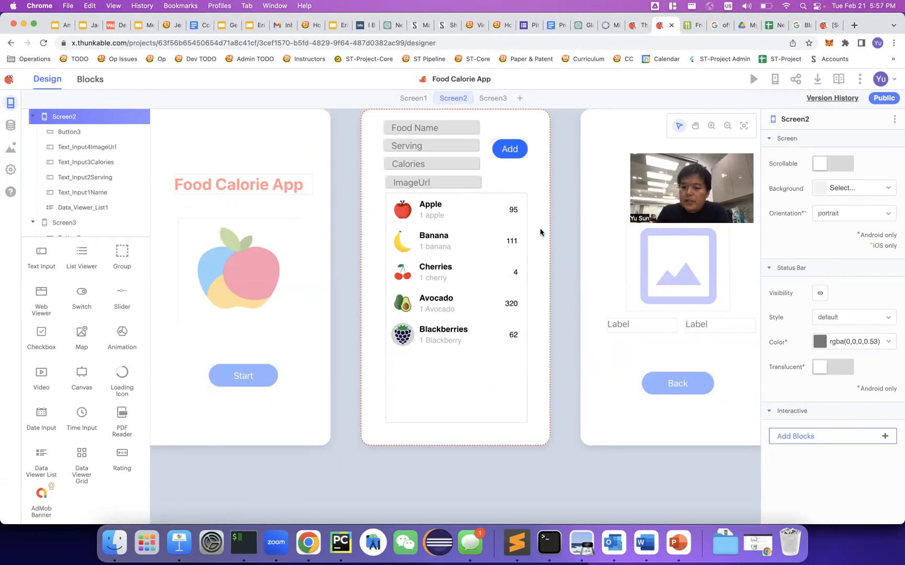
# Look through the YouTube results for "thunkable google sheet" in the minimized incognito window and return to the Thunkable design.
pyautogui.click(758, 543)
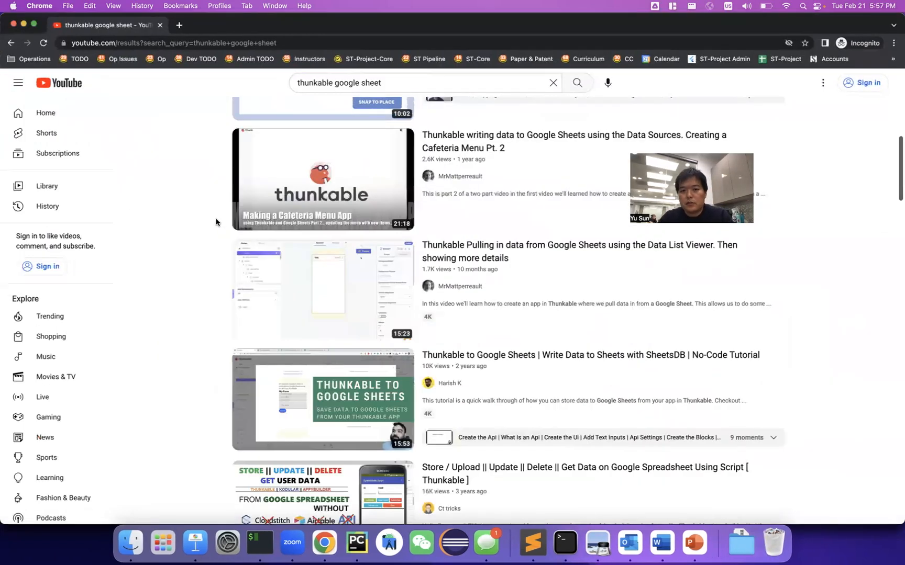
pyautogui.scroll(5, 216, 223)
pyautogui.scroll(4, 216, 222)
pyautogui.scroll(-10, 216, 223)
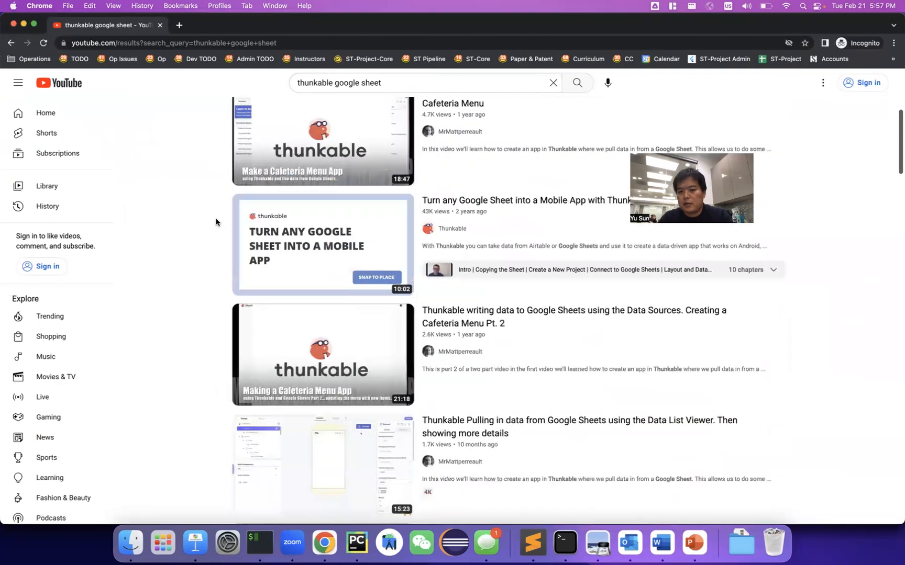
pyautogui.scroll(-10, 216, 223)
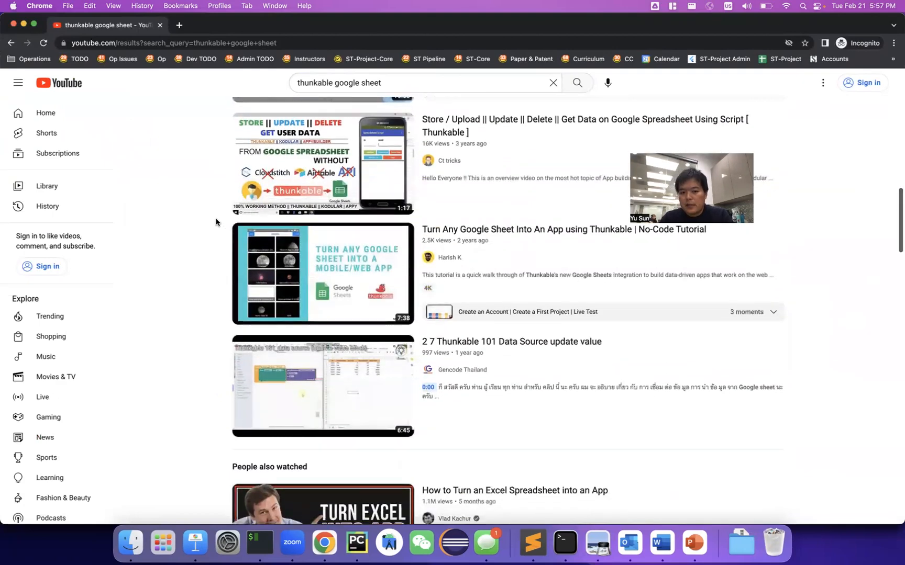
pyautogui.scroll(12, 217, 223)
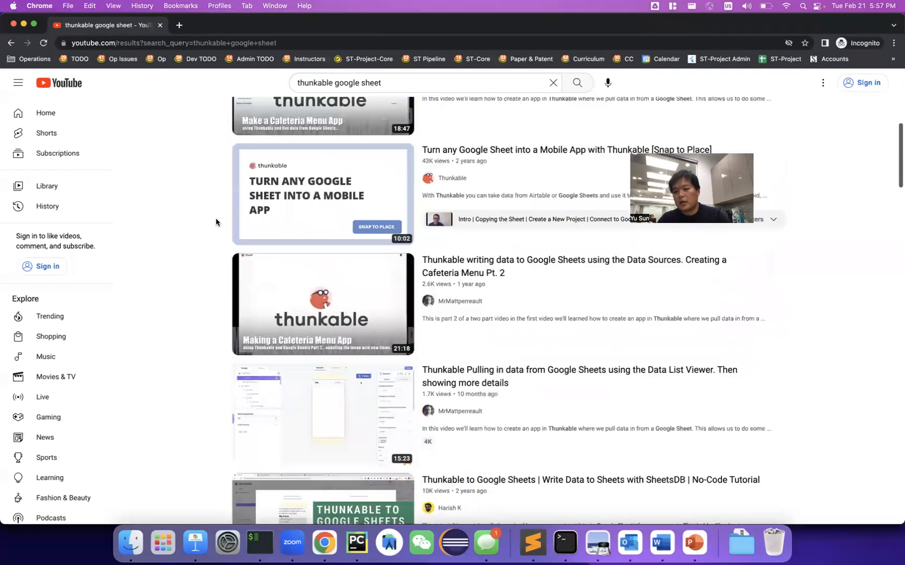
pyautogui.click(24, 25)
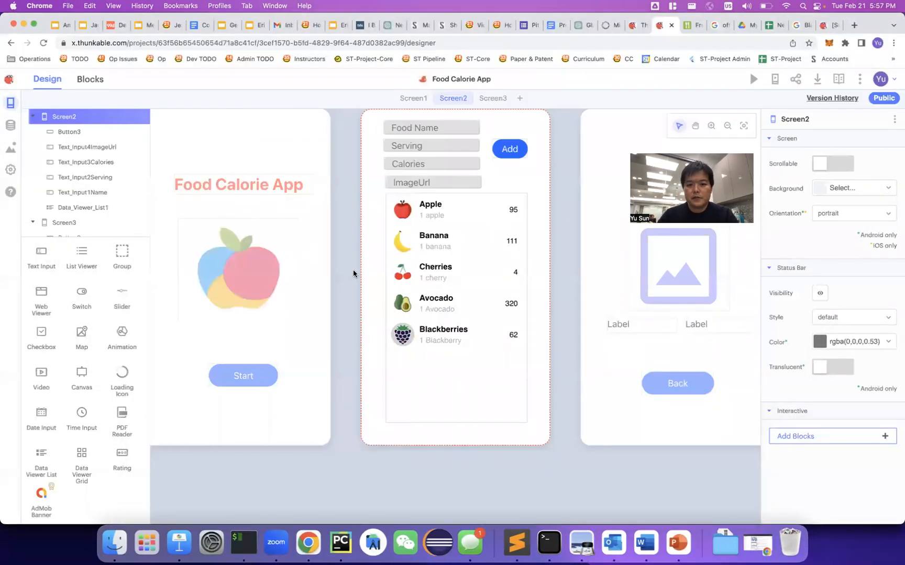